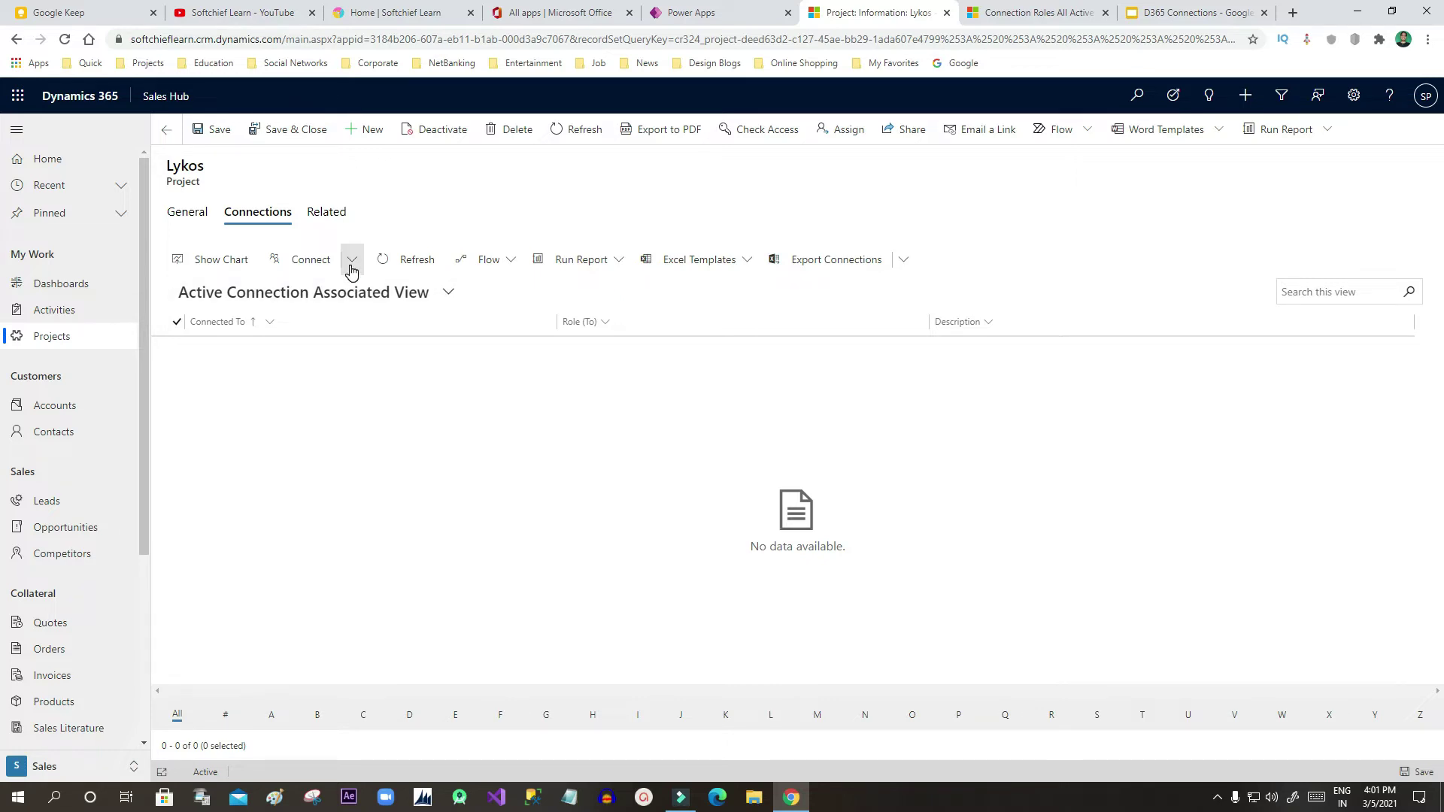
# - Start a new connection on the Lykos project and choose the first named contact from the Contacts record type
pyautogui.click(311, 264)
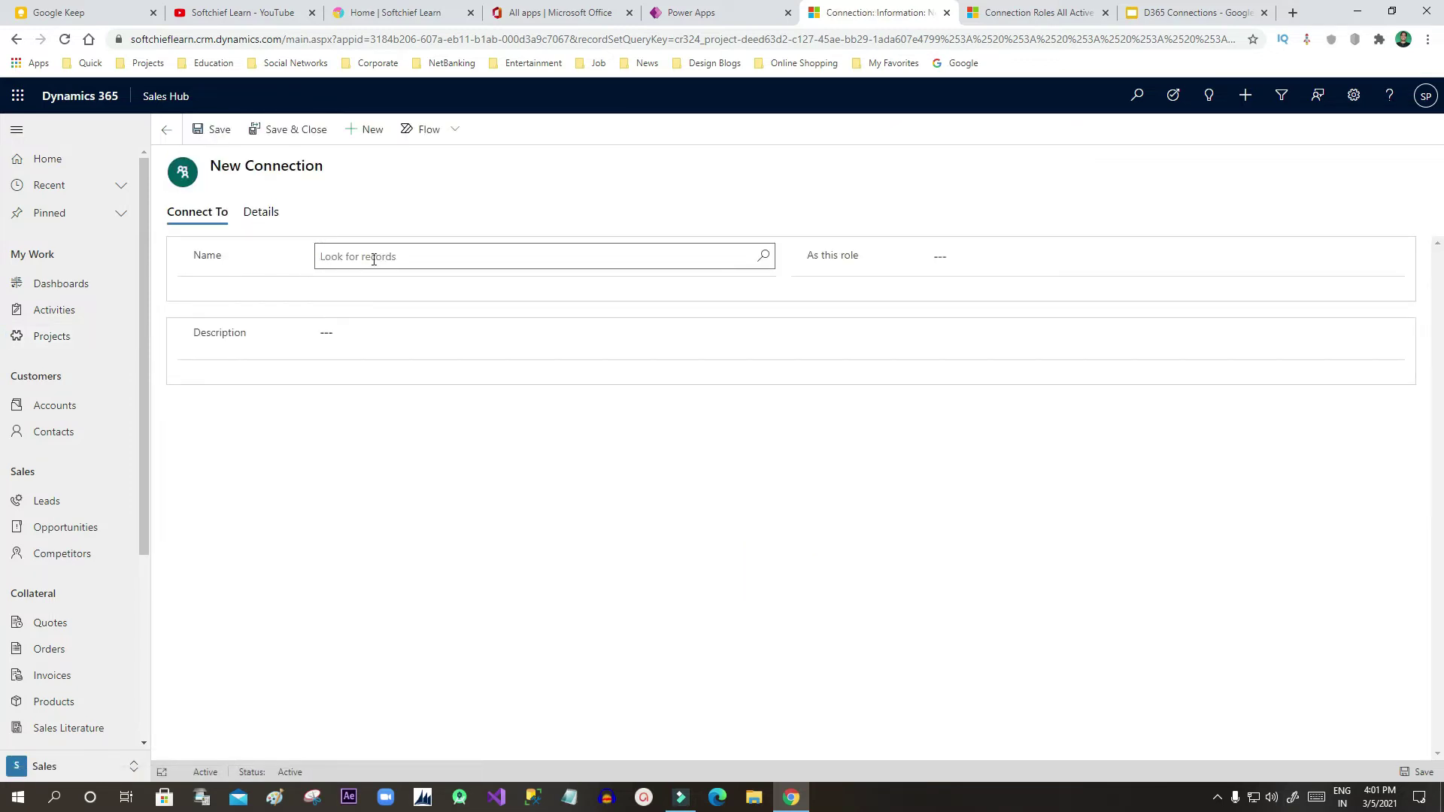
pyautogui.click(763, 257)
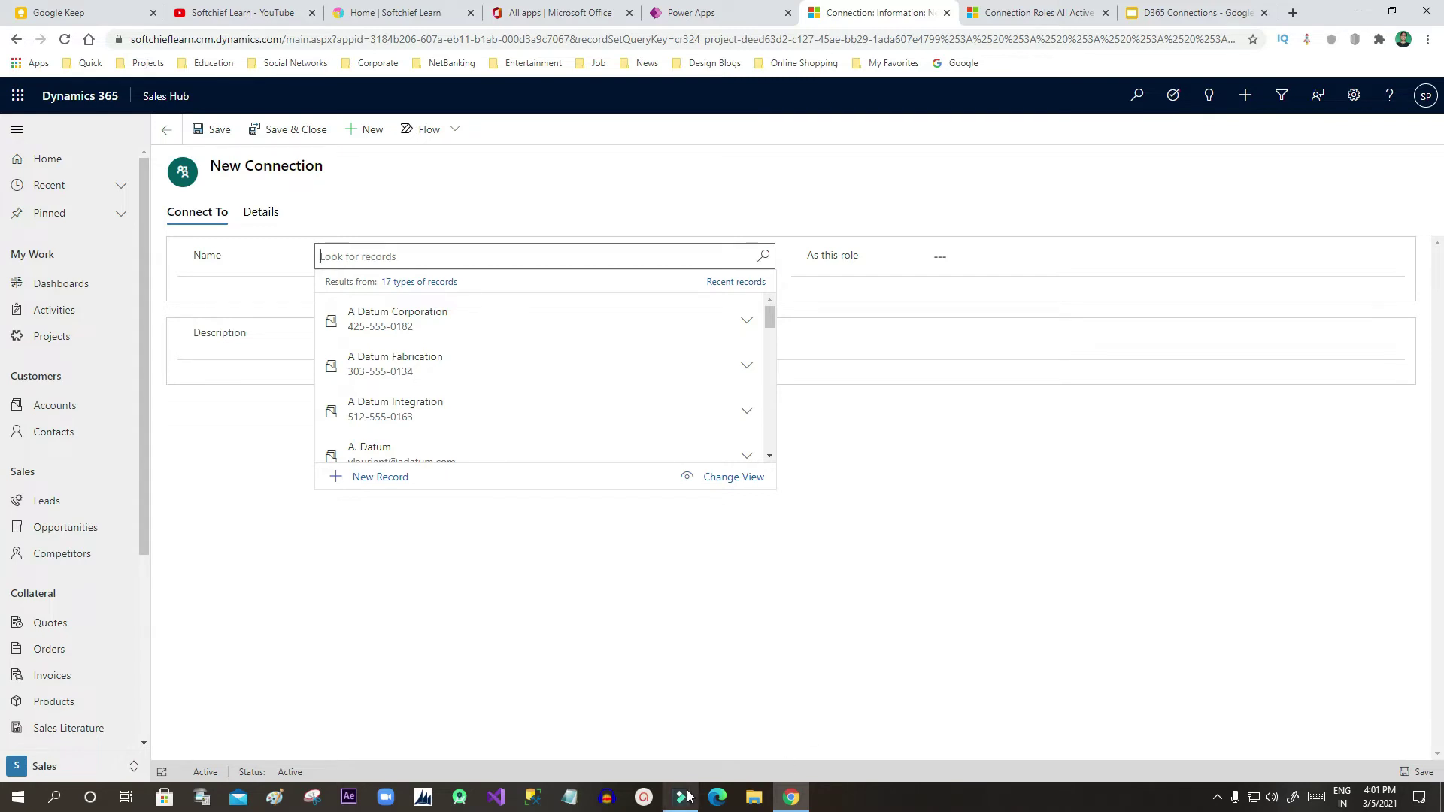
pyautogui.click(403, 284)
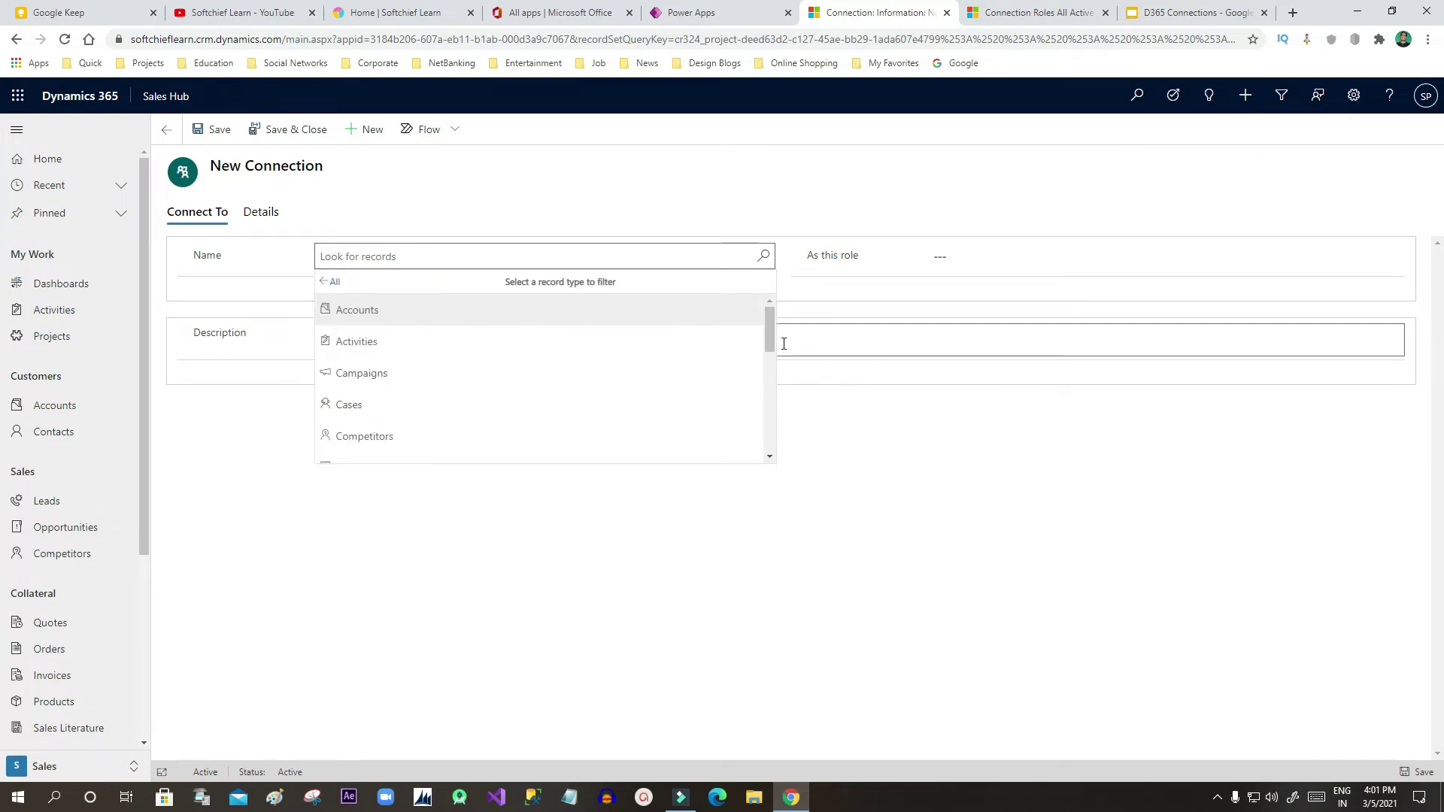
pyautogui.scroll(-1, 354, 405)
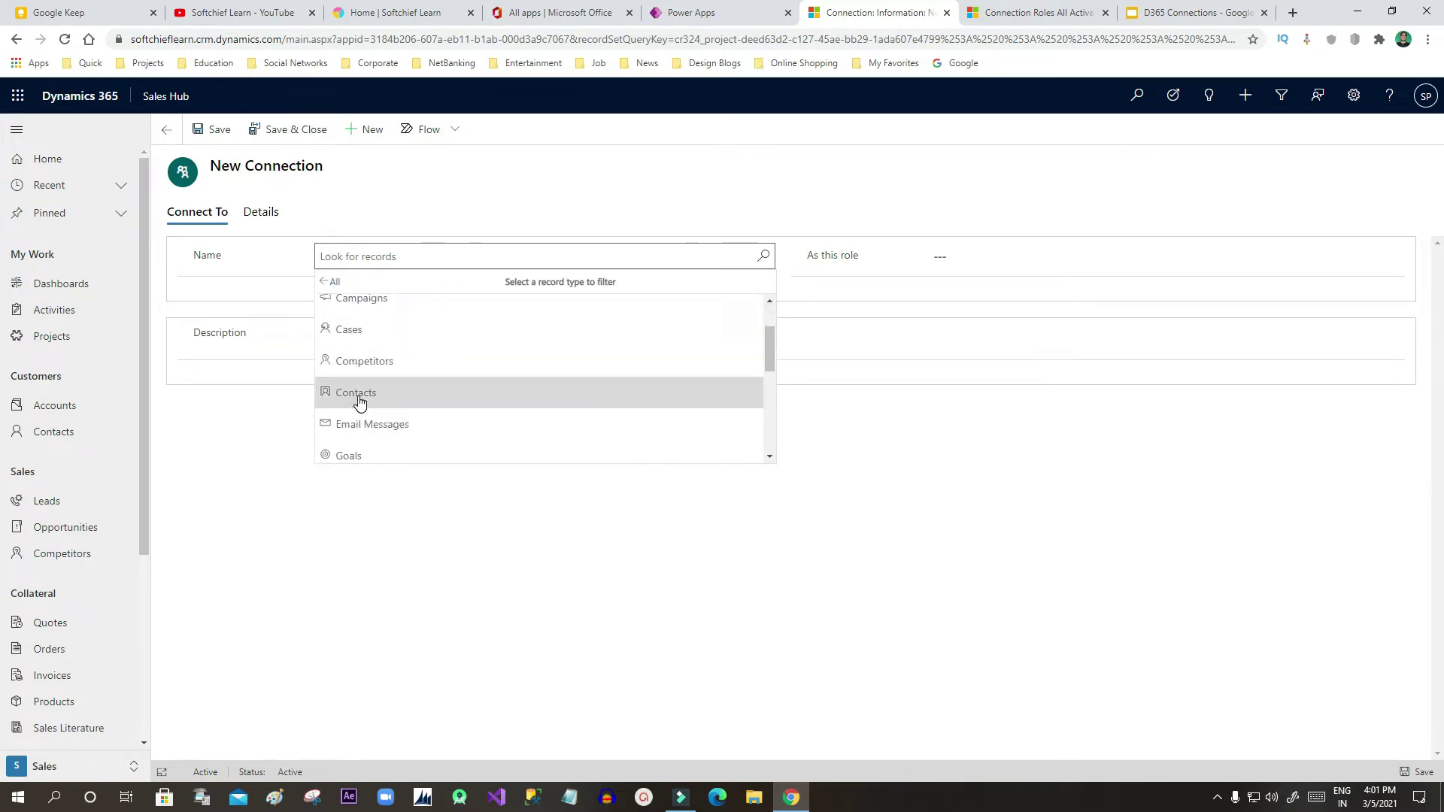
pyautogui.click(358, 400)
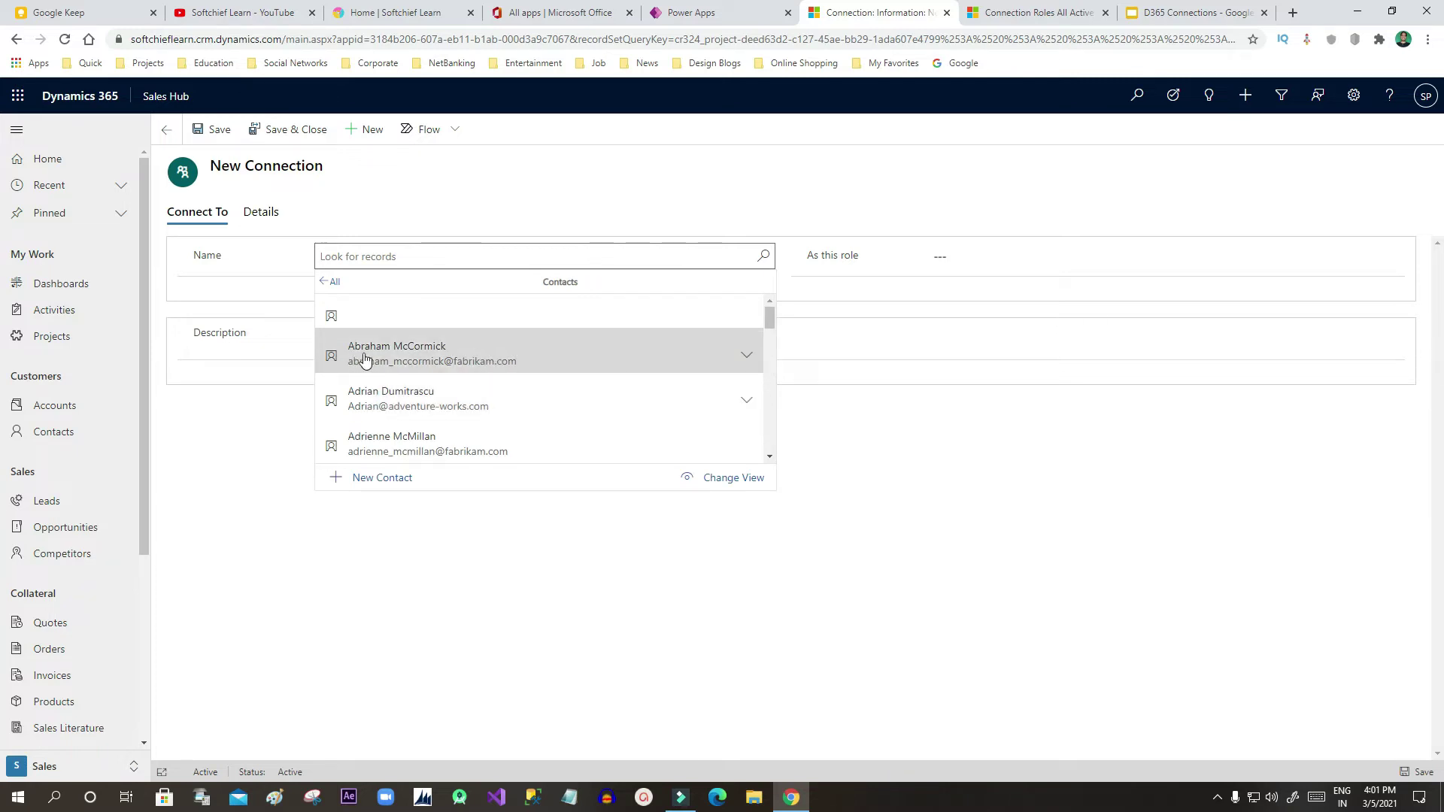
pyautogui.click(401, 358)
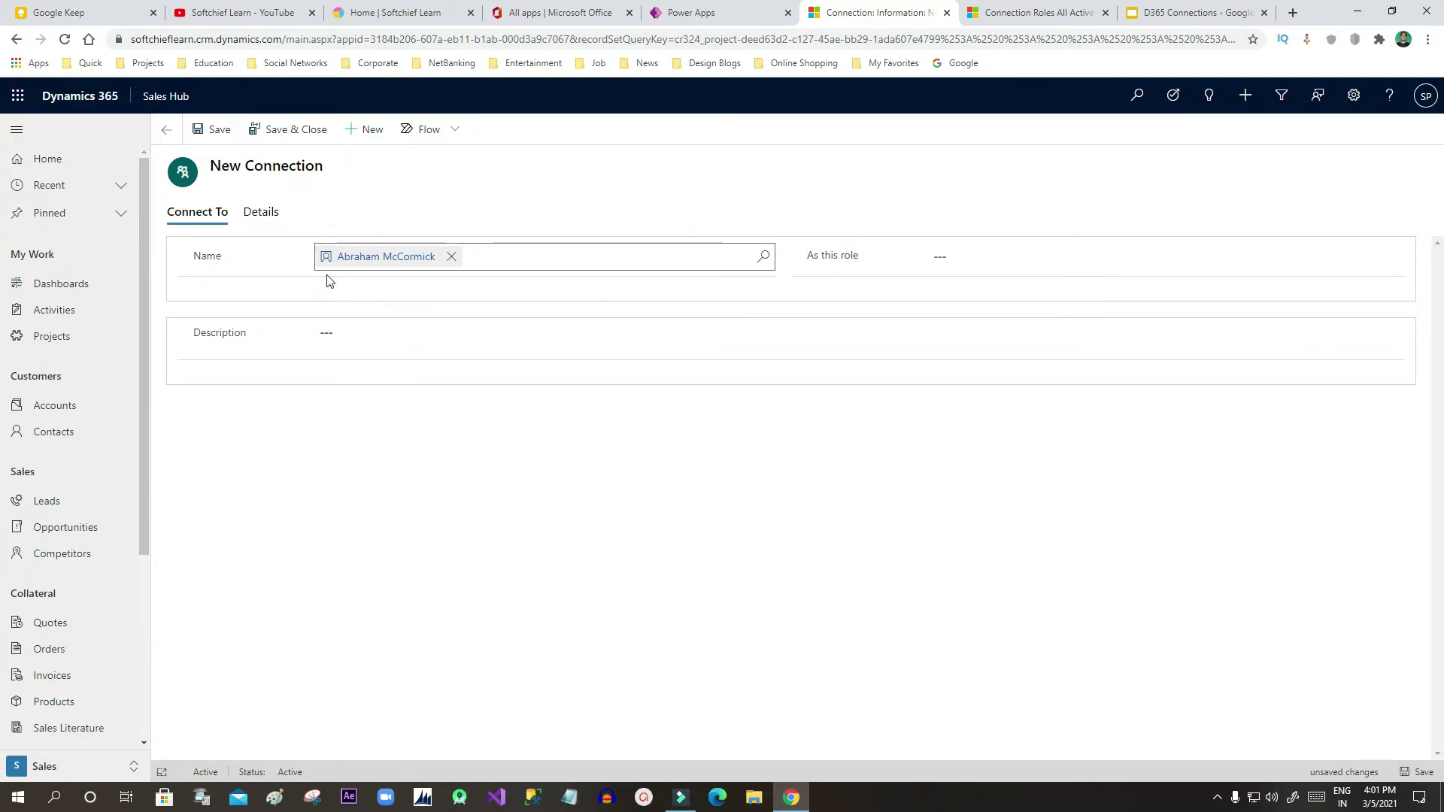
# - Set the role of the connected contact to Decision Maker in the new connection
pyautogui.click(949, 259)
pyautogui.click(865, 255)
pyautogui.moveTo(805, 256); pyautogui.dragTo(862, 257)
pyautogui.click(863, 256)
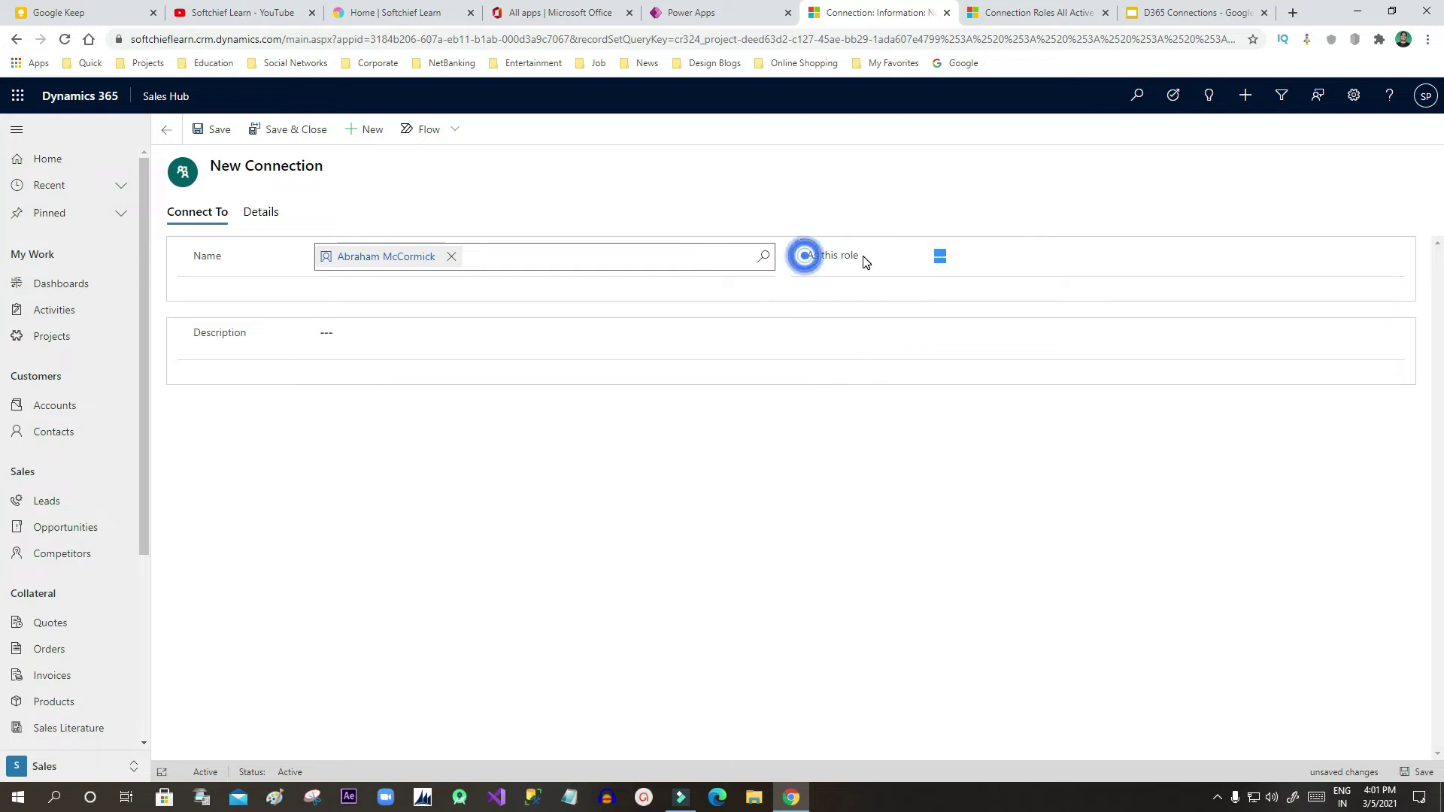
pyautogui.click(999, 256)
pyautogui.click(1393, 256)
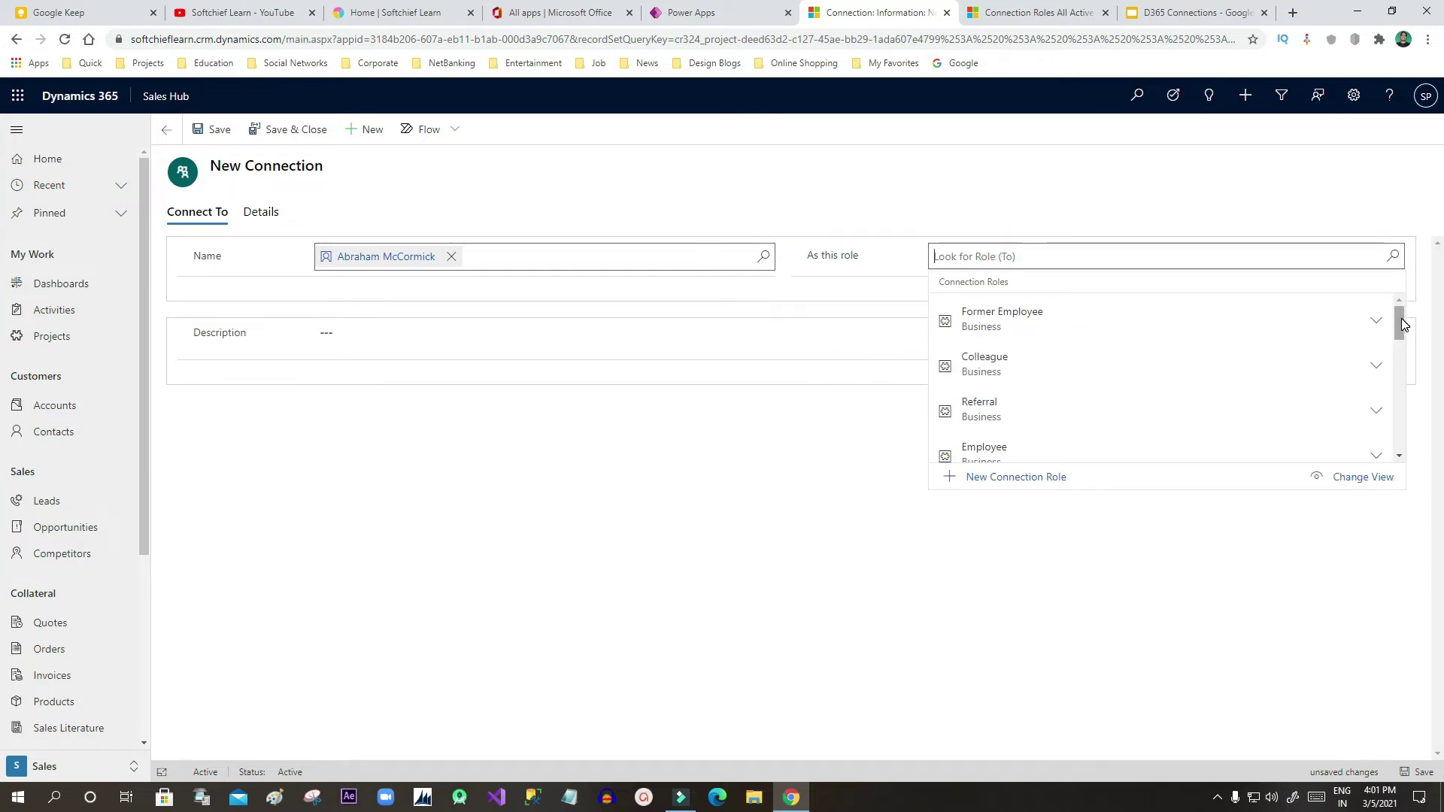
pyautogui.moveTo(1401, 319); pyautogui.dragTo(1396, 394)
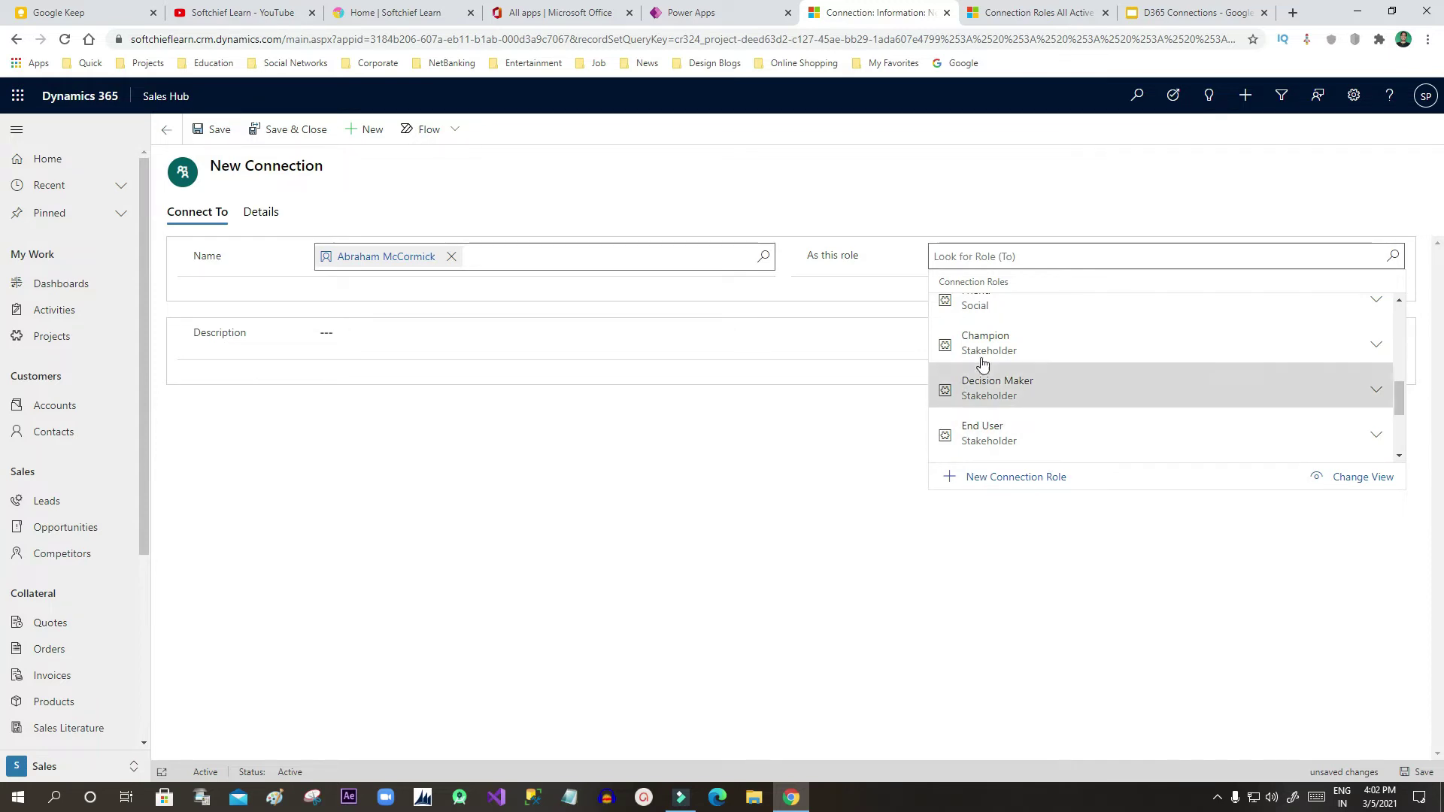
pyautogui.click(1030, 384)
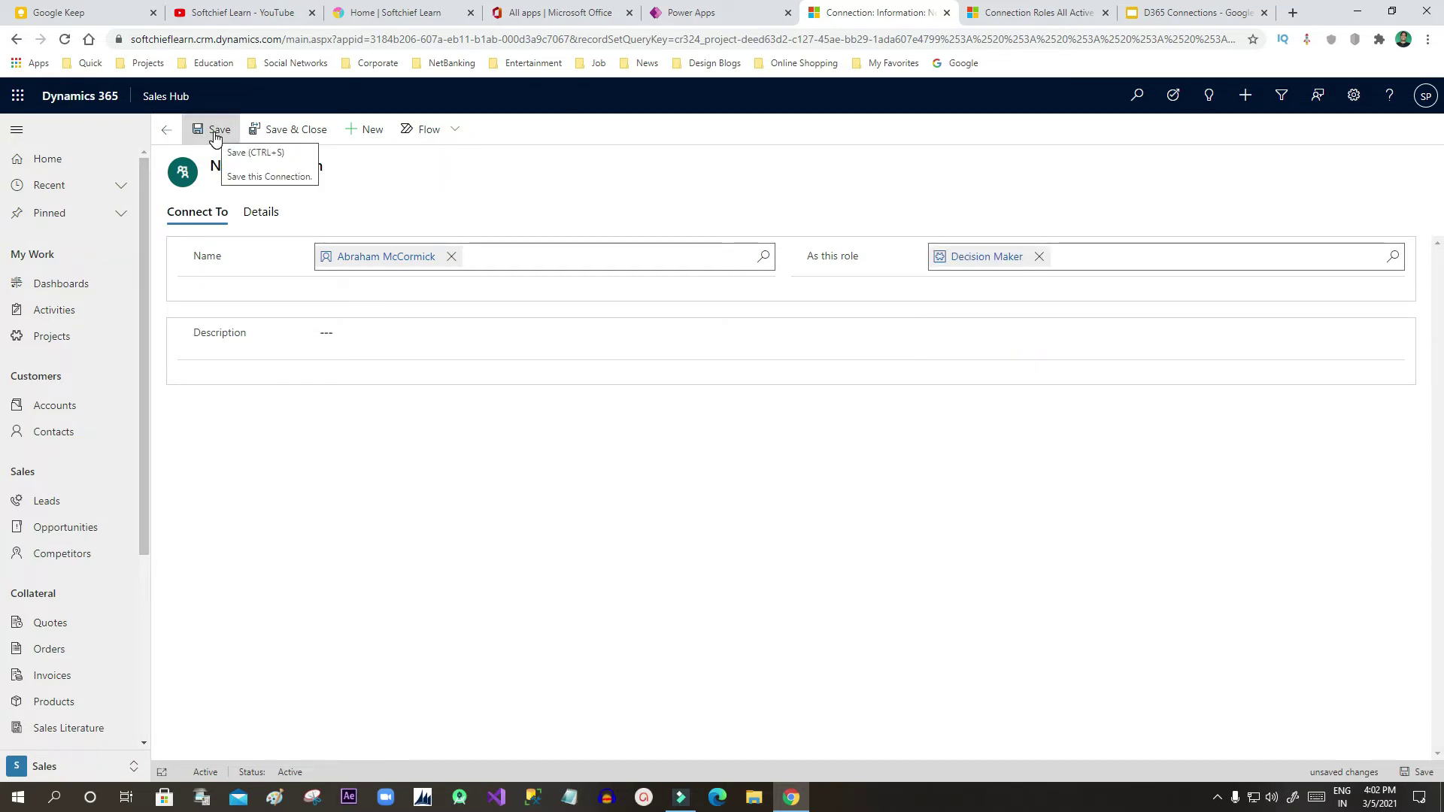
# - Describe the connection as "This contact is the Decision Maker", then save and close it
pyautogui.click(348, 336)
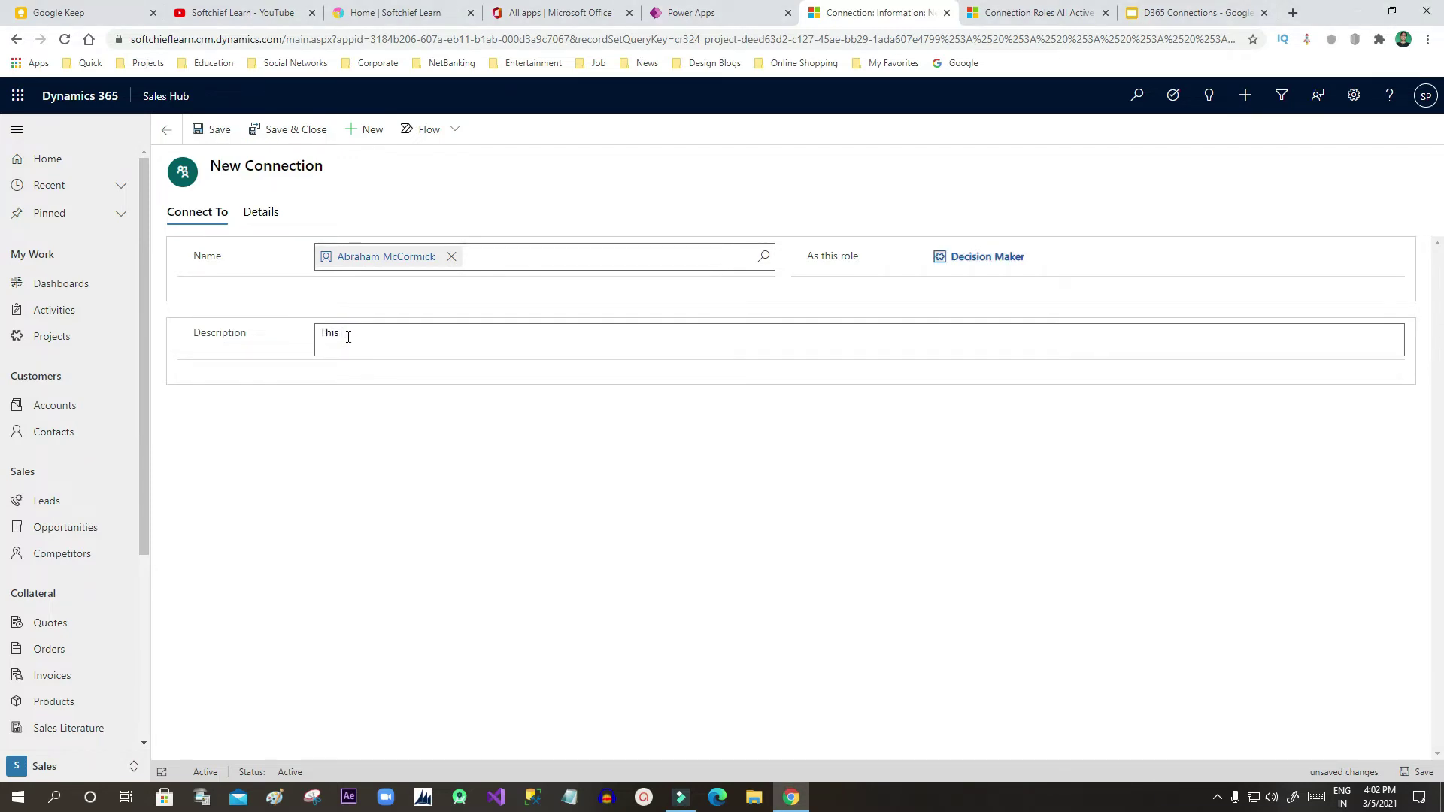
pyautogui.write('This contact is the')
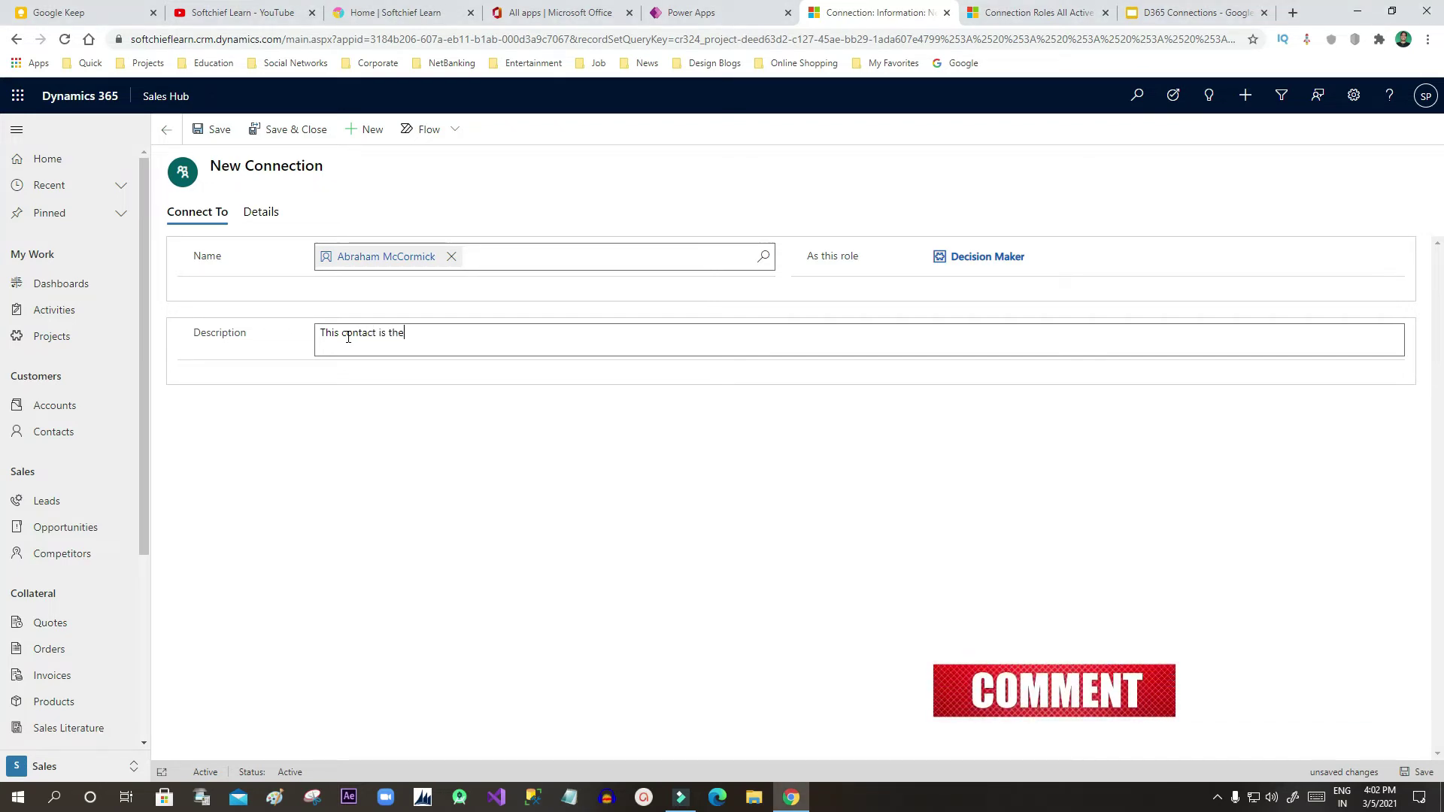
pyautogui.write(' Decision Ma')
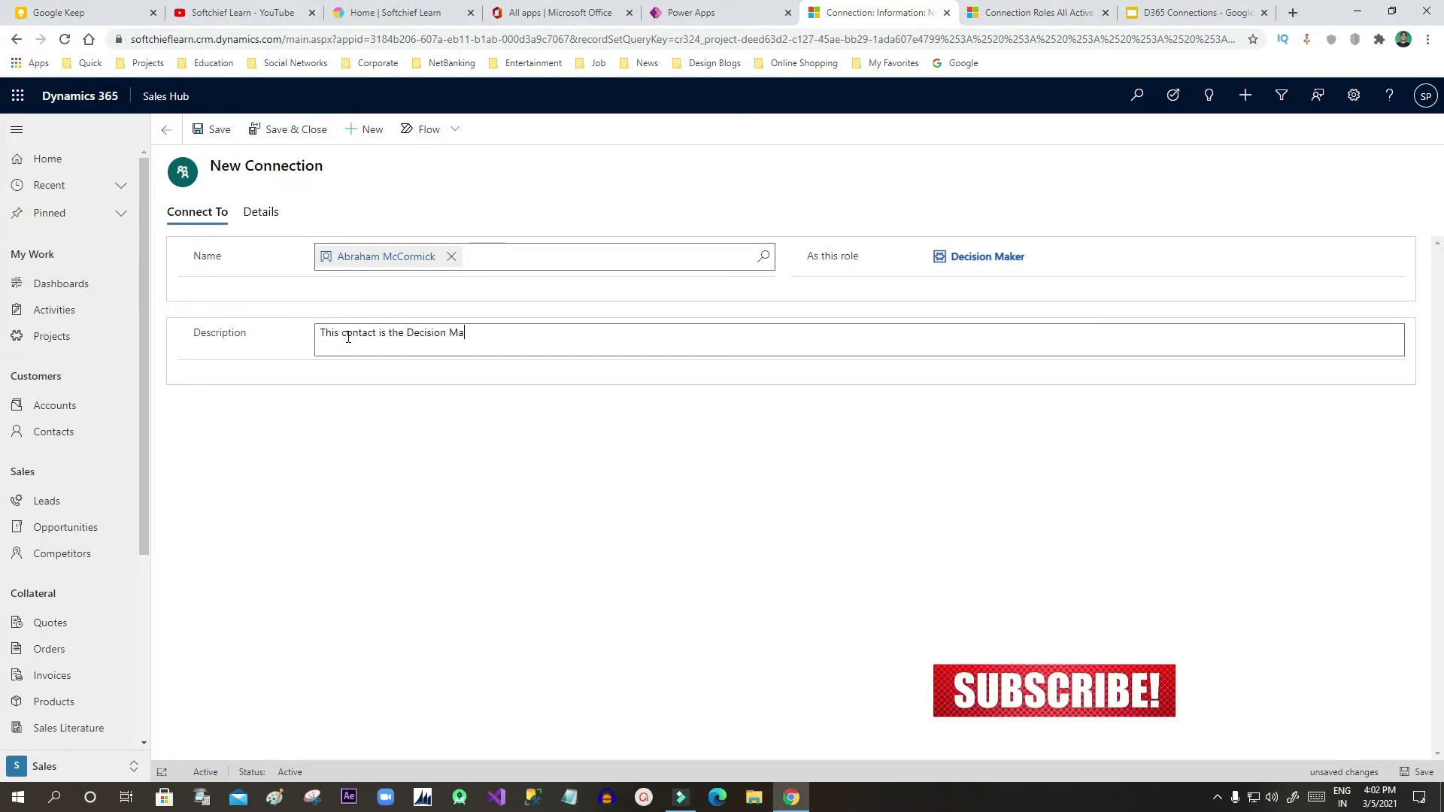
pyautogui.write('ker')
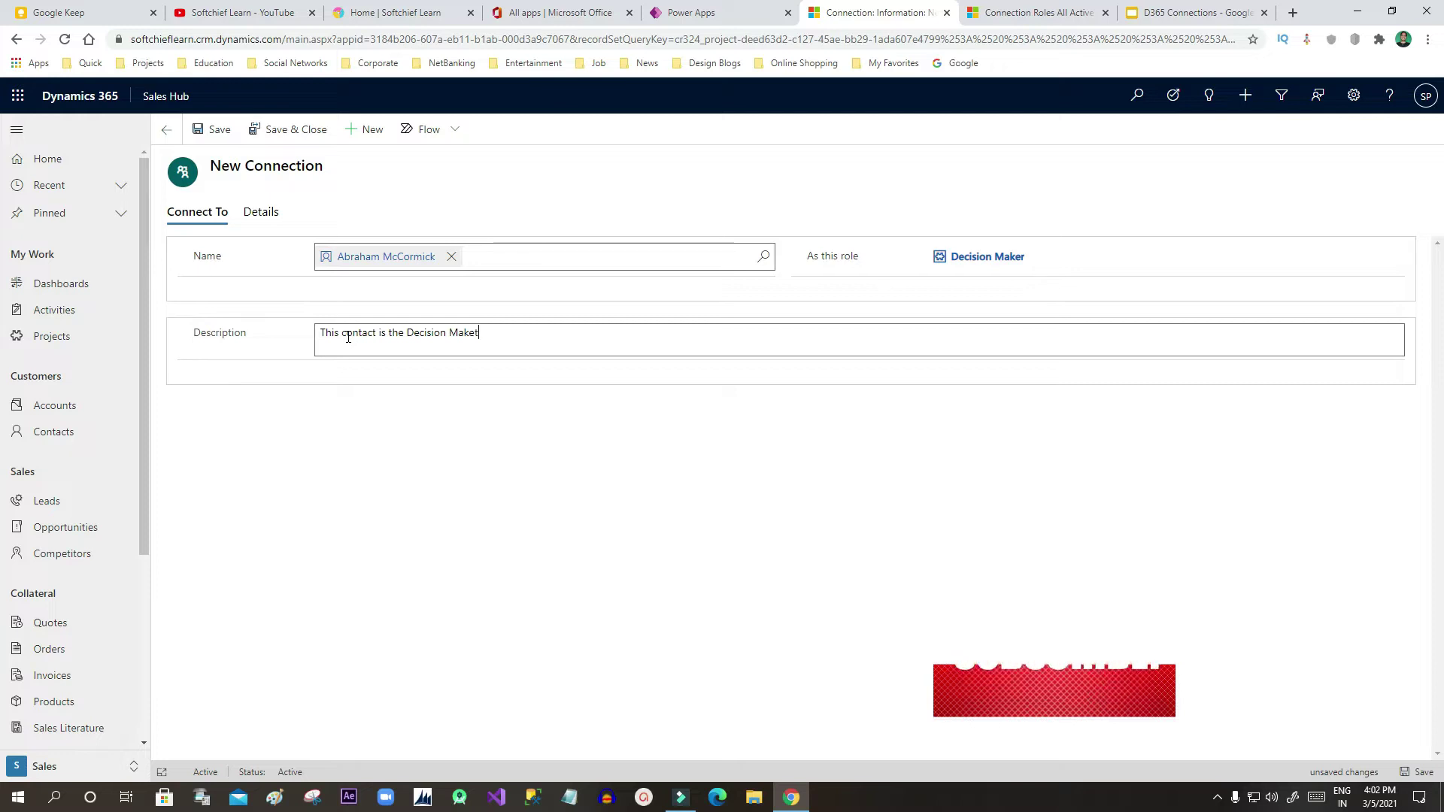
pyautogui.click(296, 133)
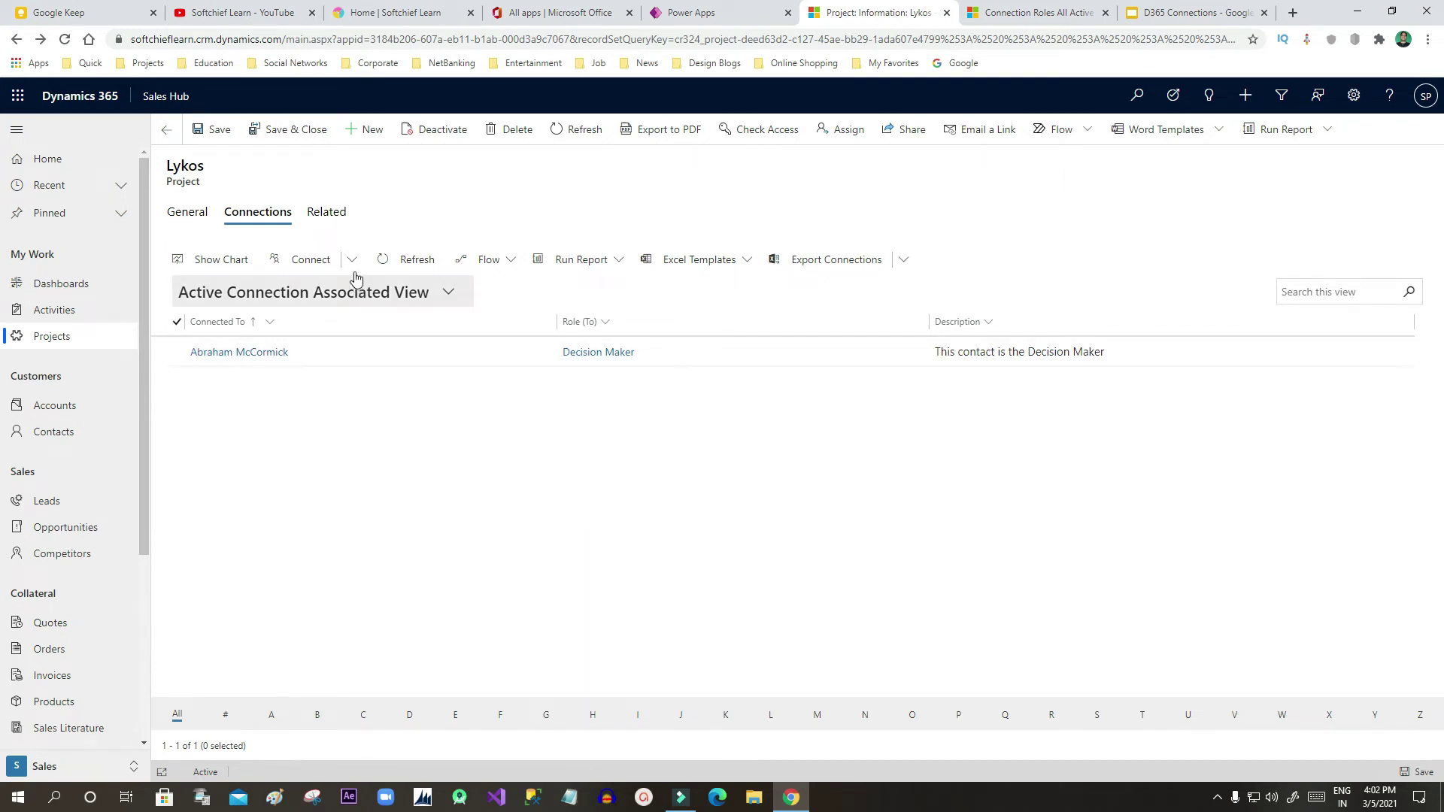
# - Start another connection on the Lykos project and choose the second named contact from the Contacts record type
pyautogui.click(299, 264)
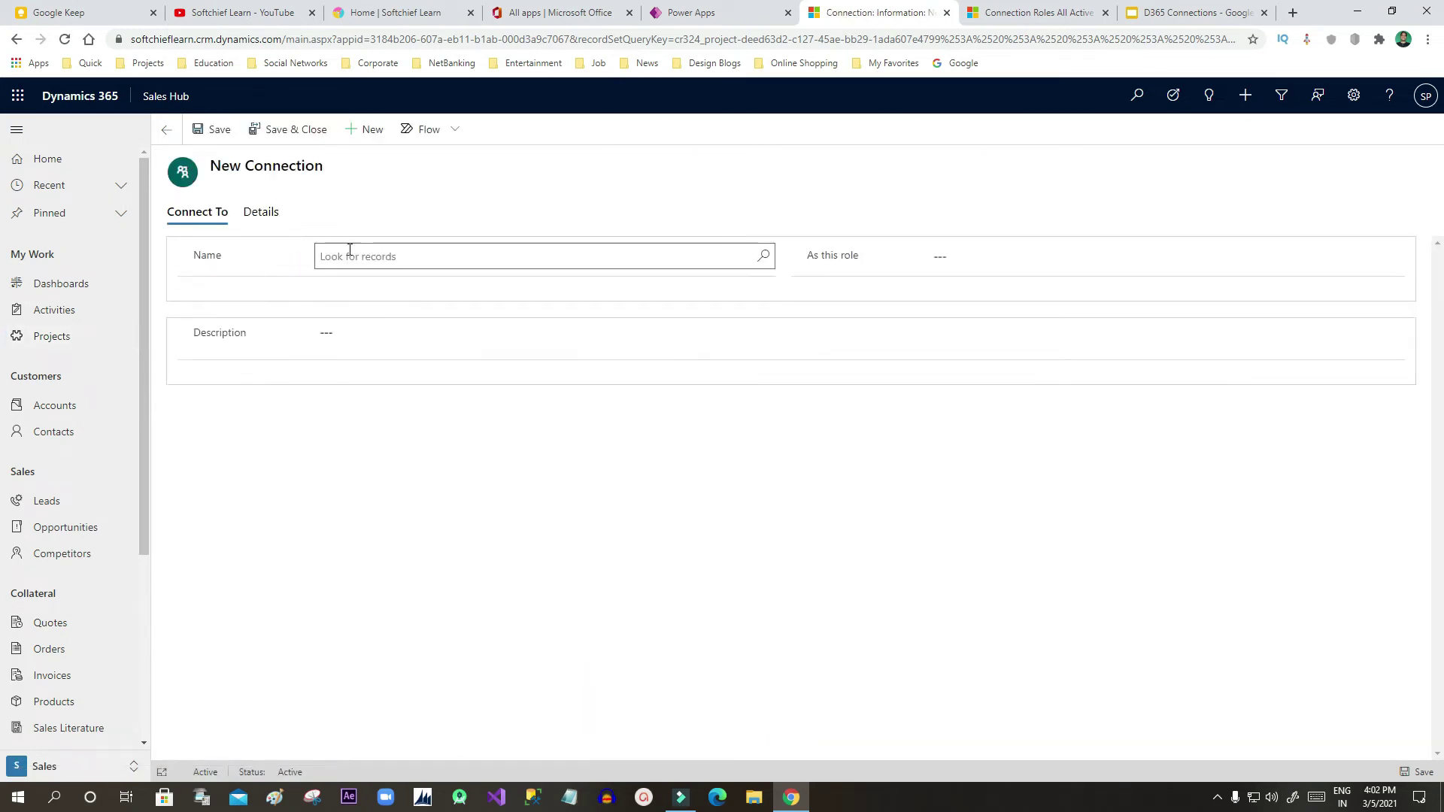
pyautogui.click(761, 259)
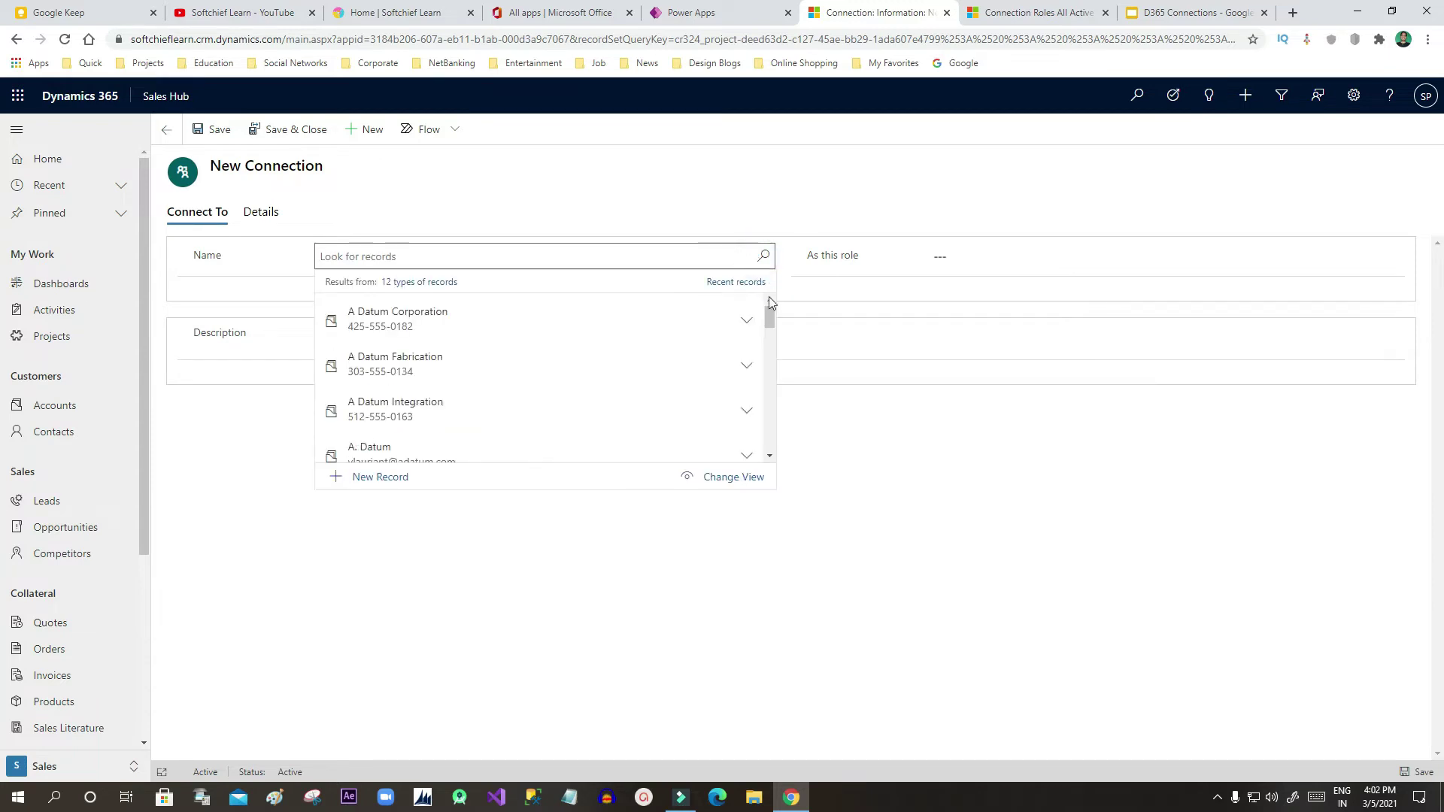
pyautogui.click(406, 283)
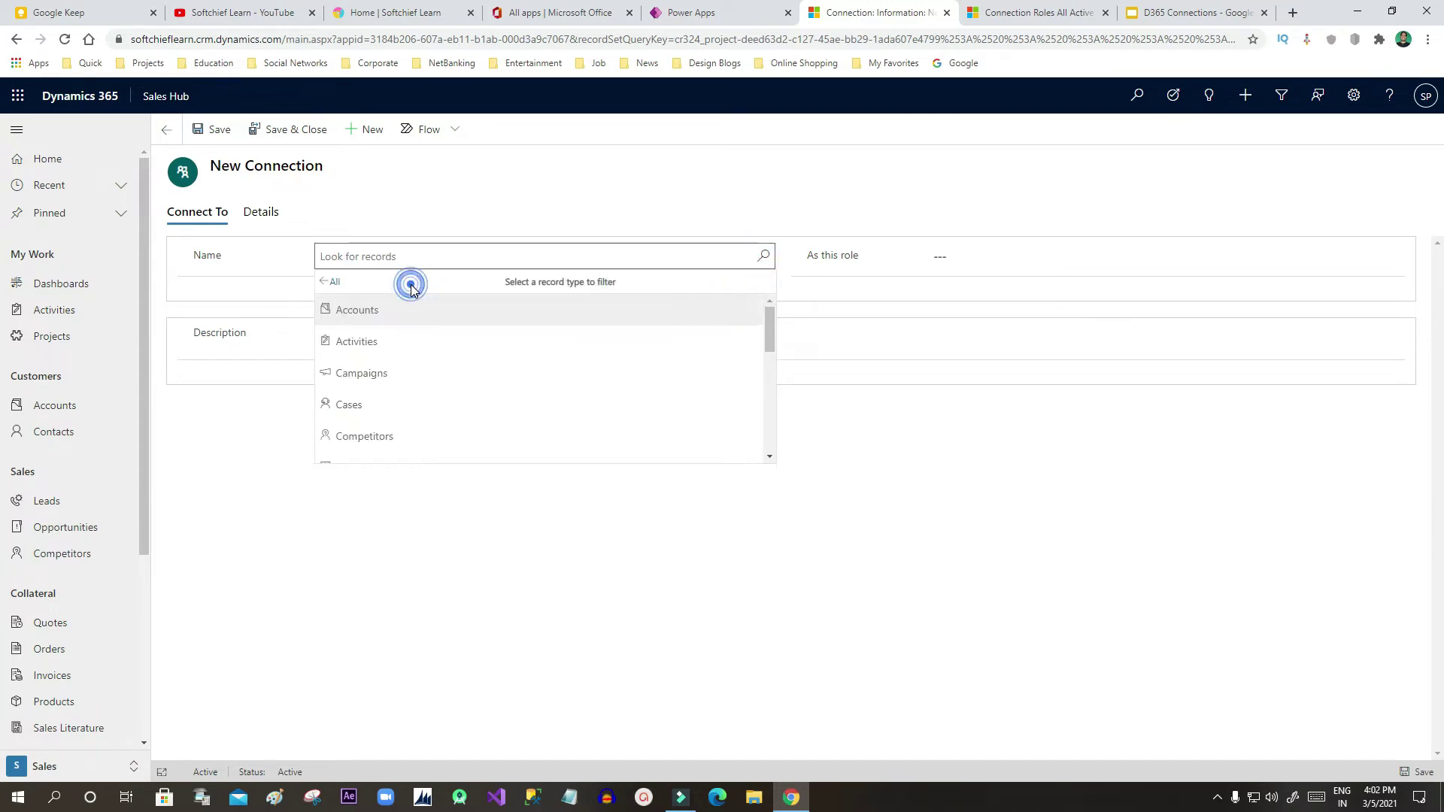
pyautogui.scroll(-1, 372, 425)
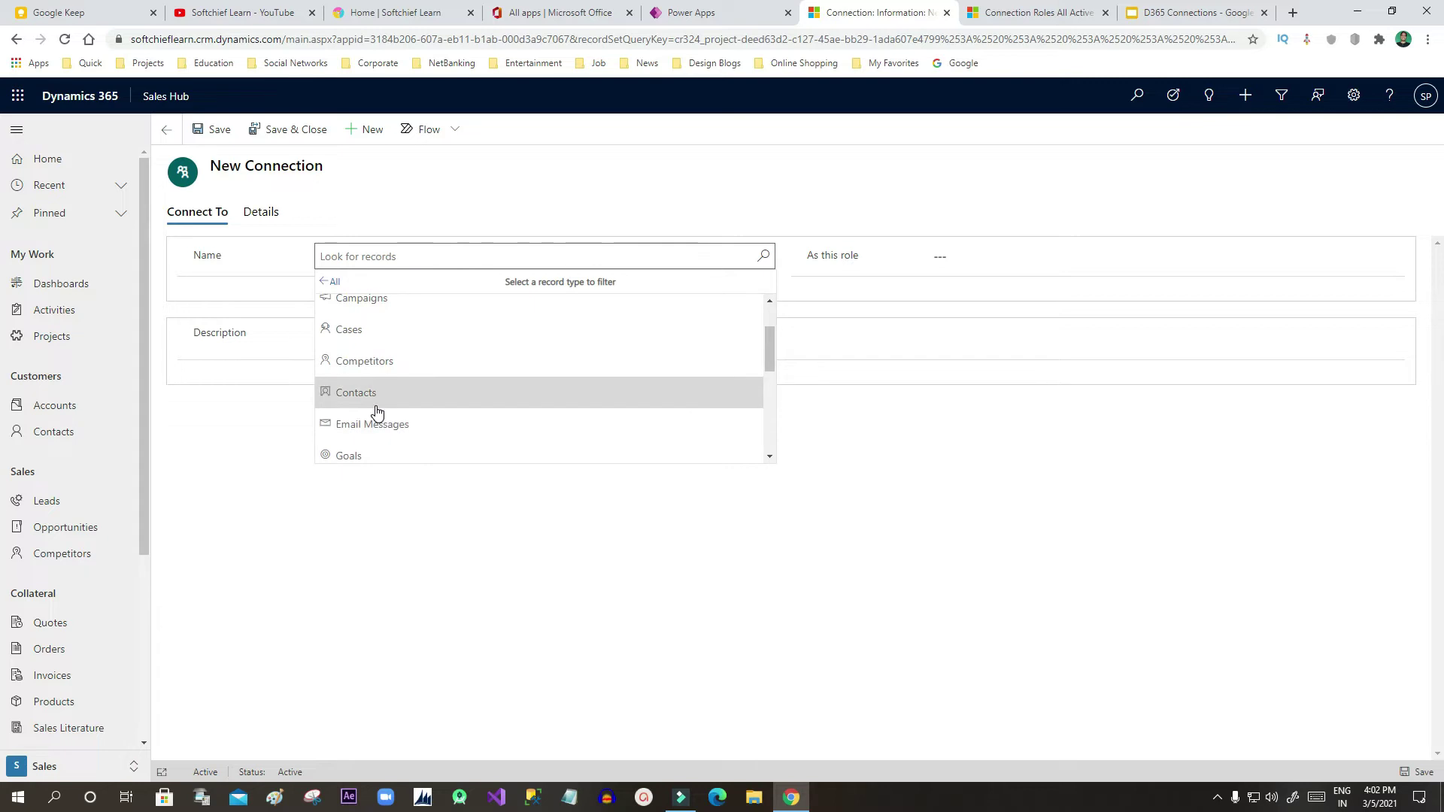
pyautogui.click(374, 406)
pyautogui.click(396, 404)
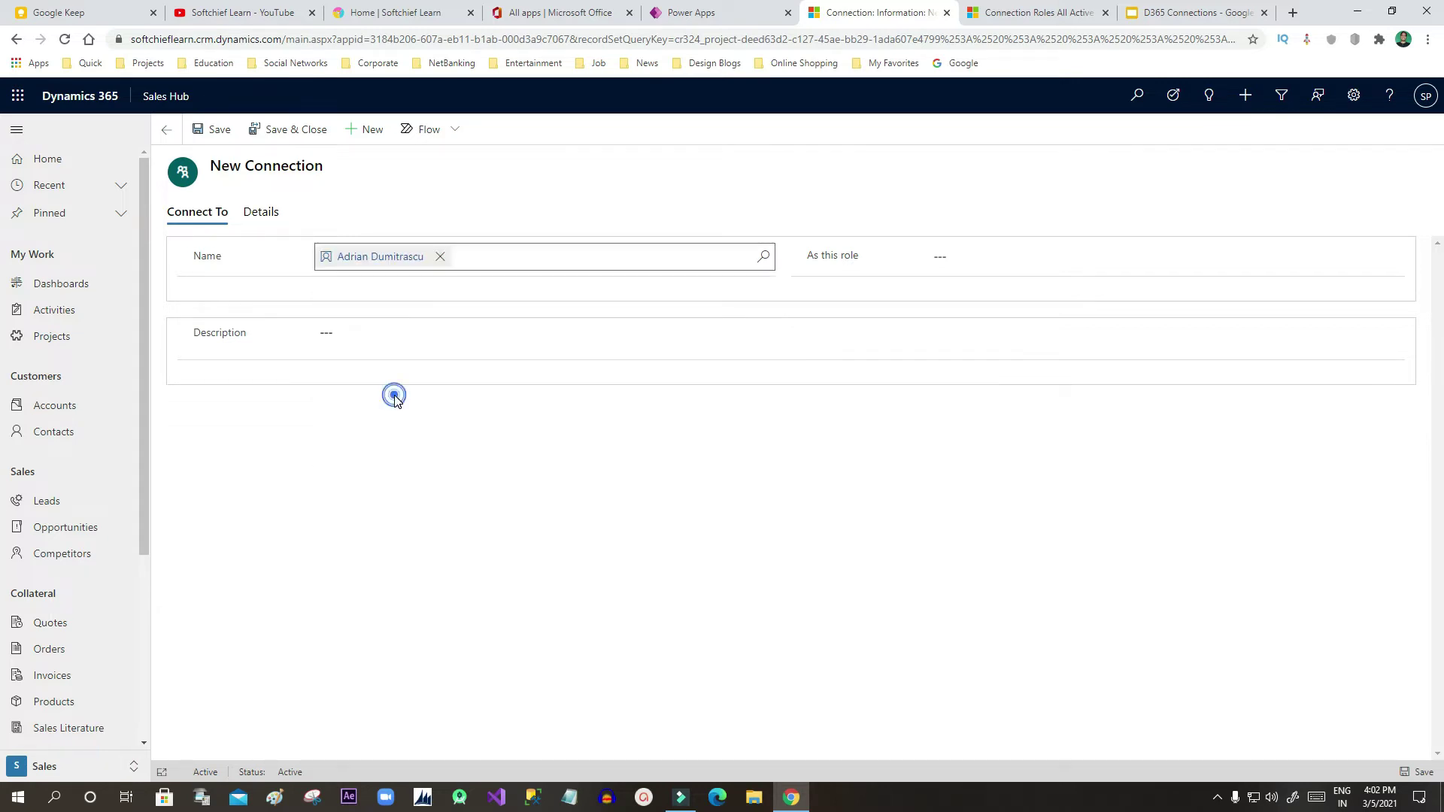
# - Create a connection role named Advocate in the Business category from the connection's role lookup, then save and close the role
pyautogui.click(1392, 256)
pyautogui.moveTo(1401, 328); pyautogui.dragTo(1380, 450)
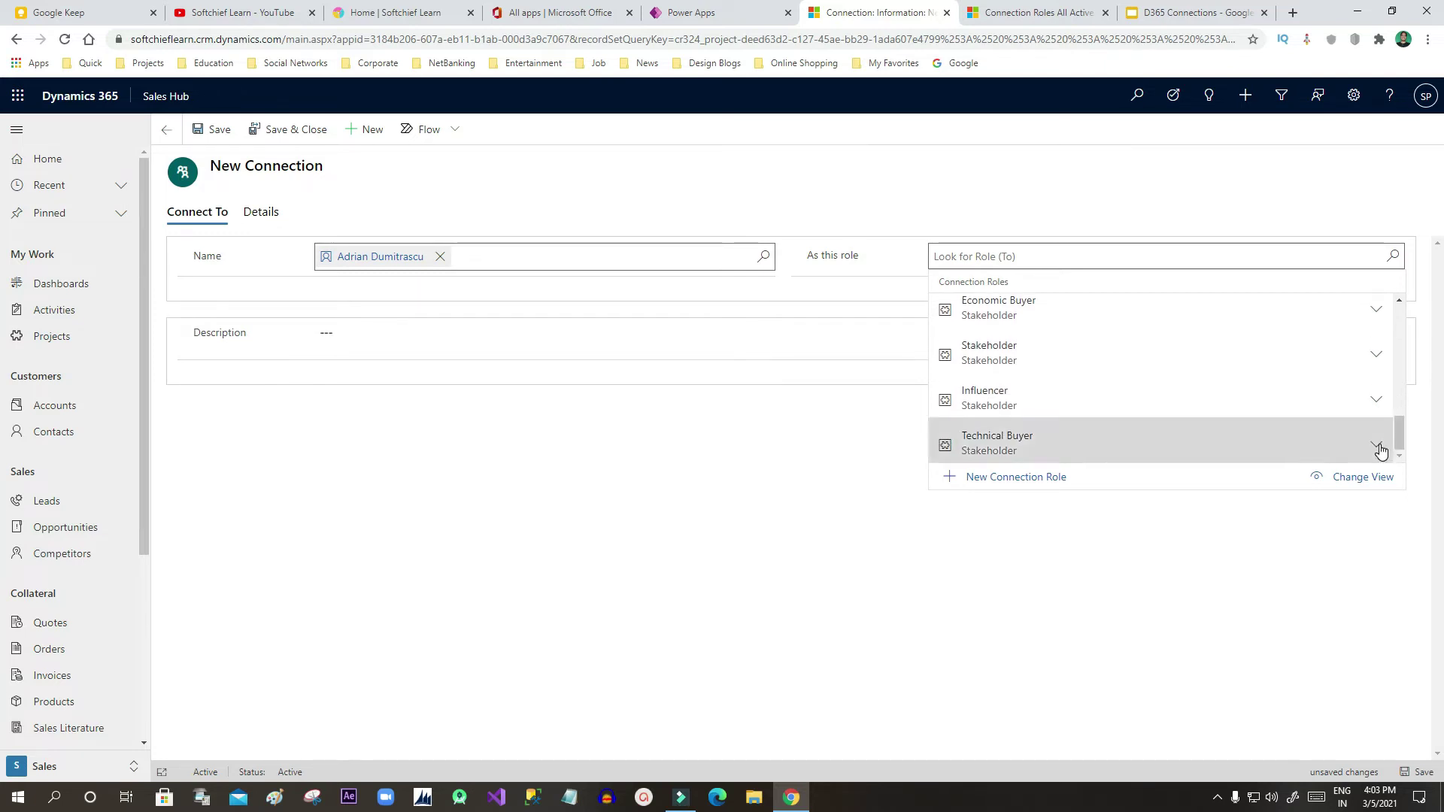
pyautogui.click(1018, 480)
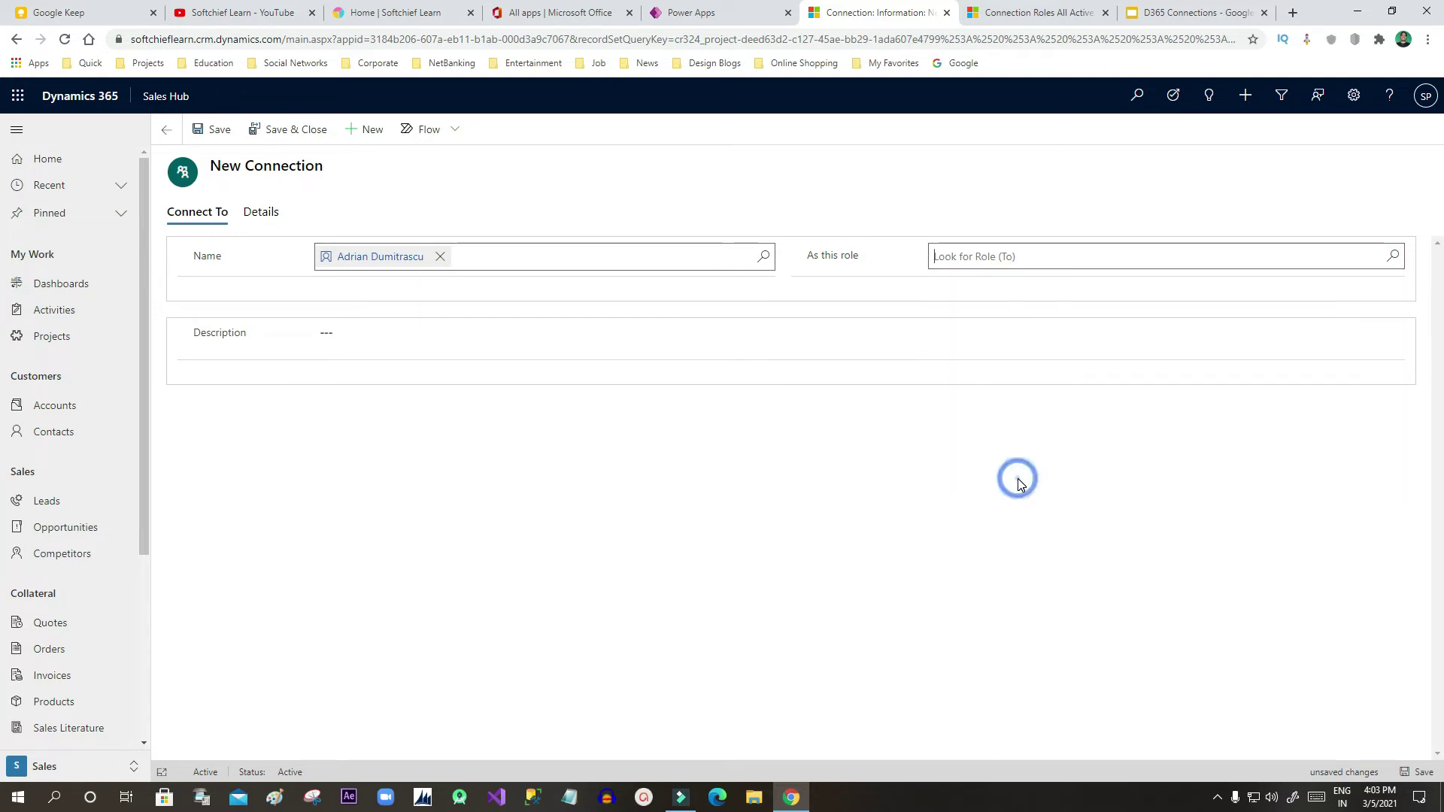
pyautogui.click(719, 516)
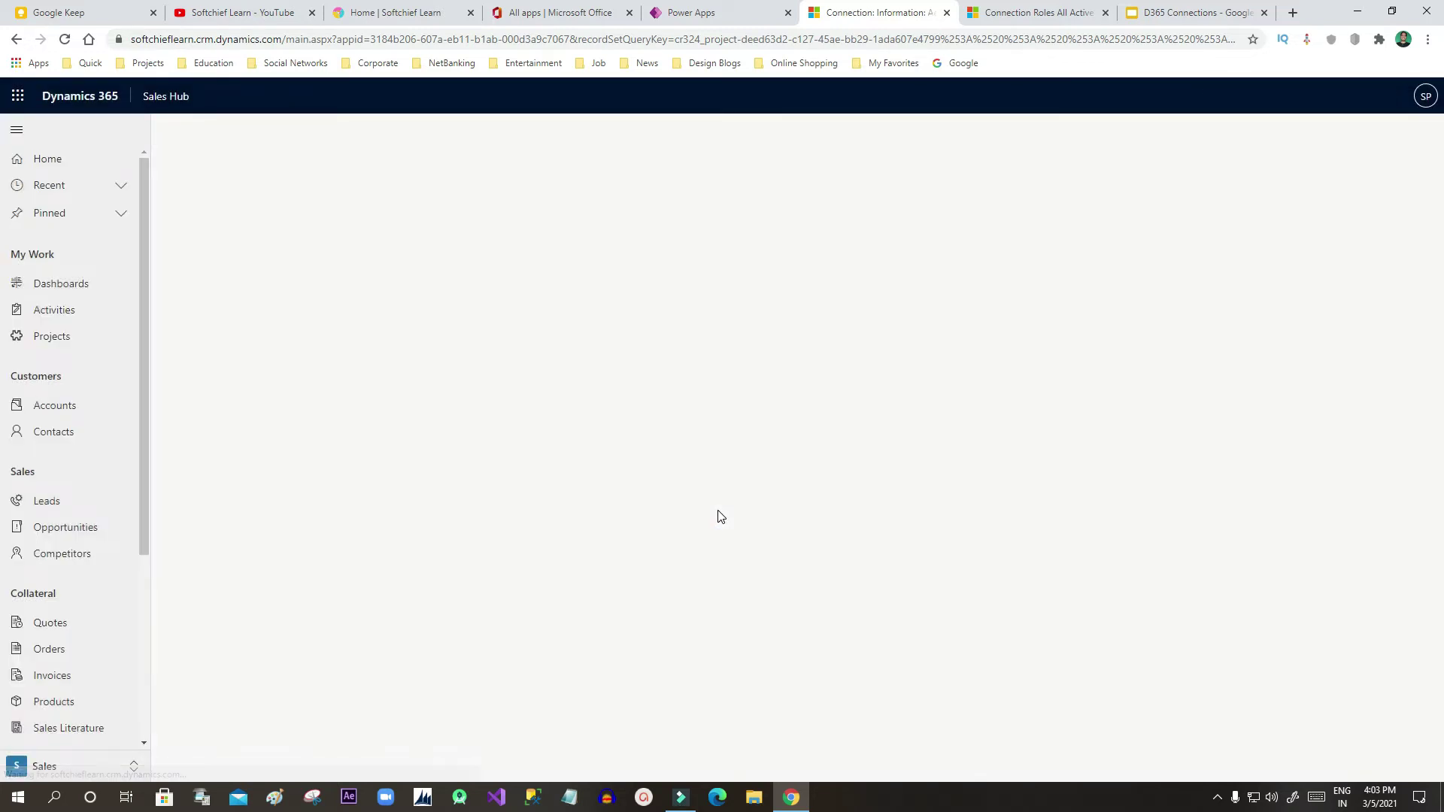
pyautogui.click(349, 269)
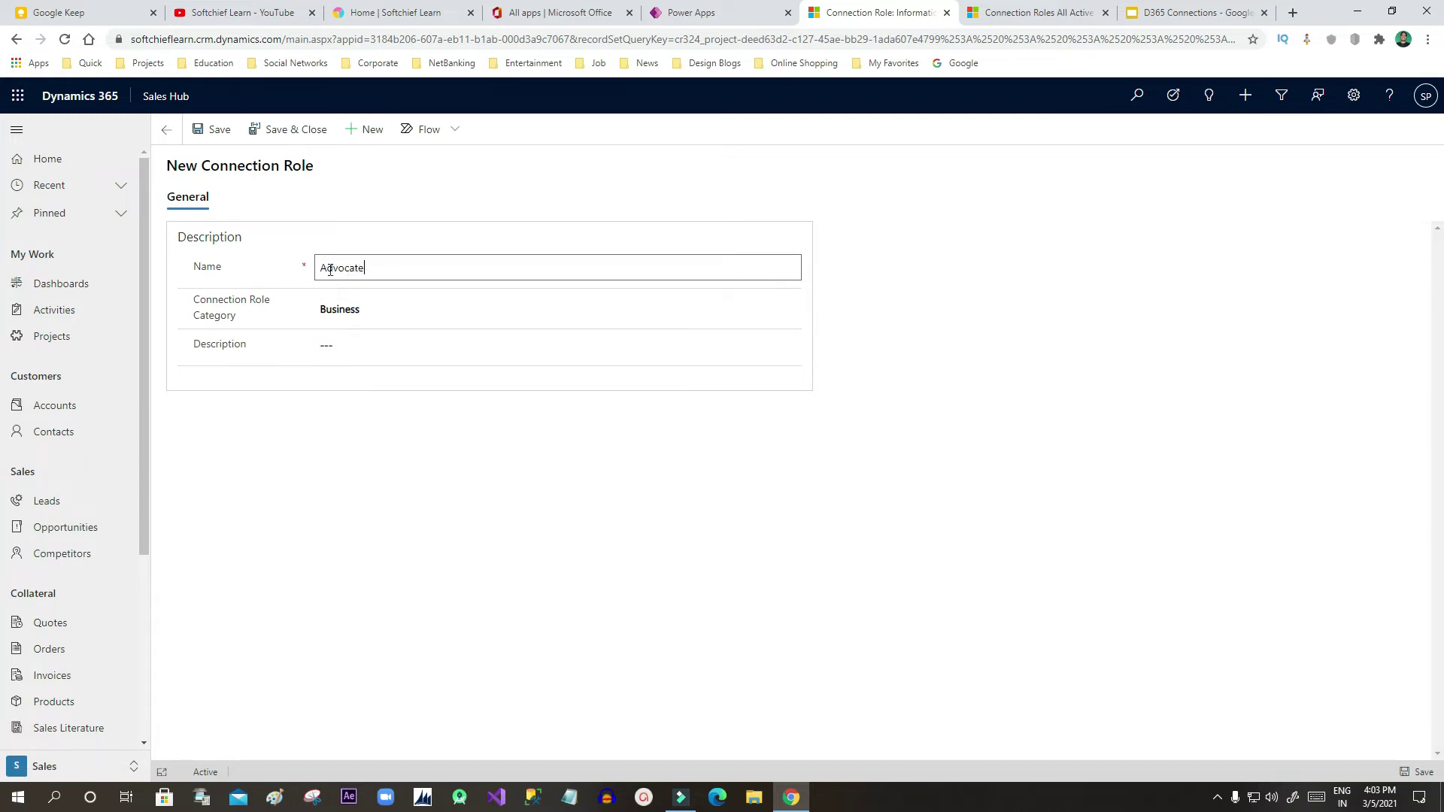
pyautogui.doubleClick(346, 267)
pyautogui.click(369, 312)
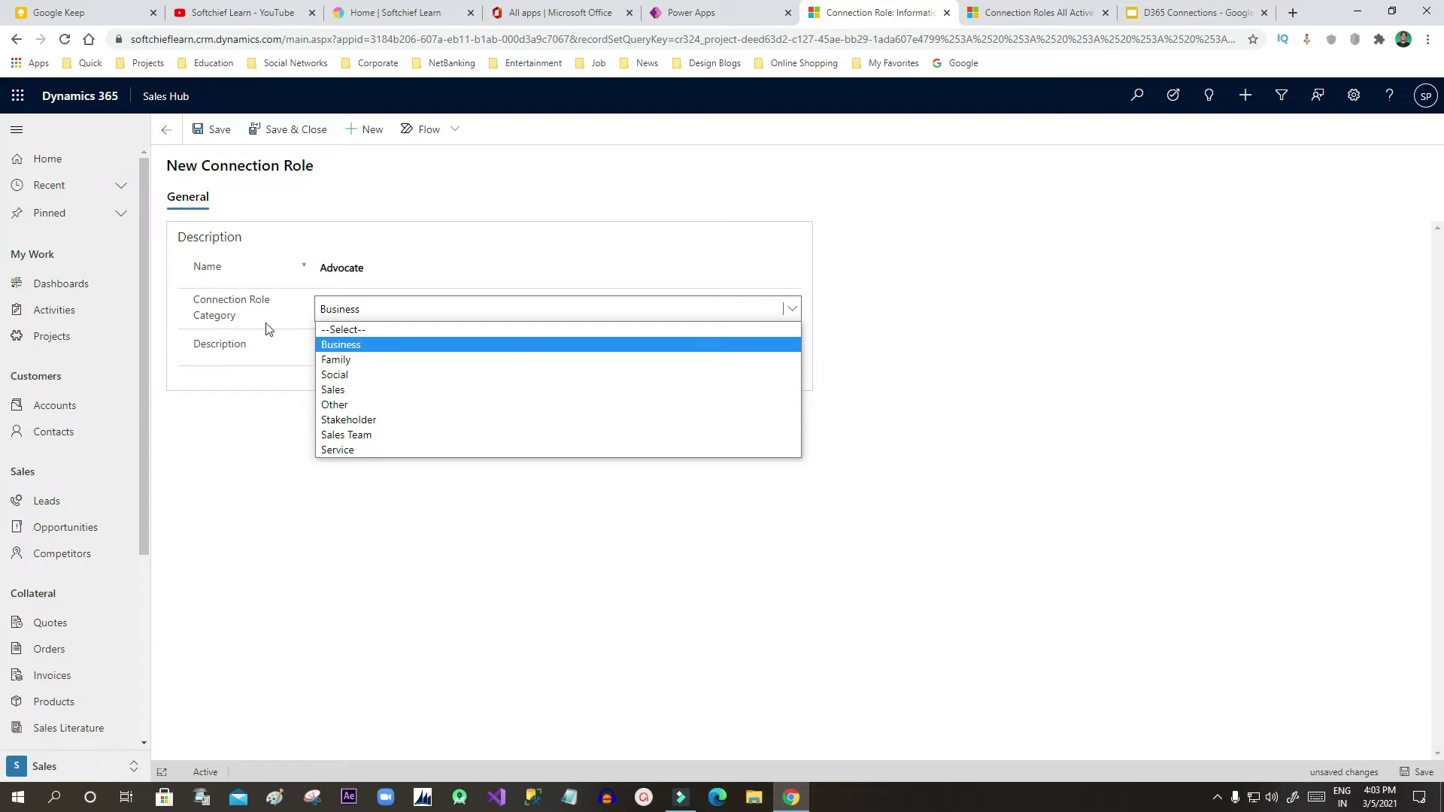
pyautogui.click(363, 347)
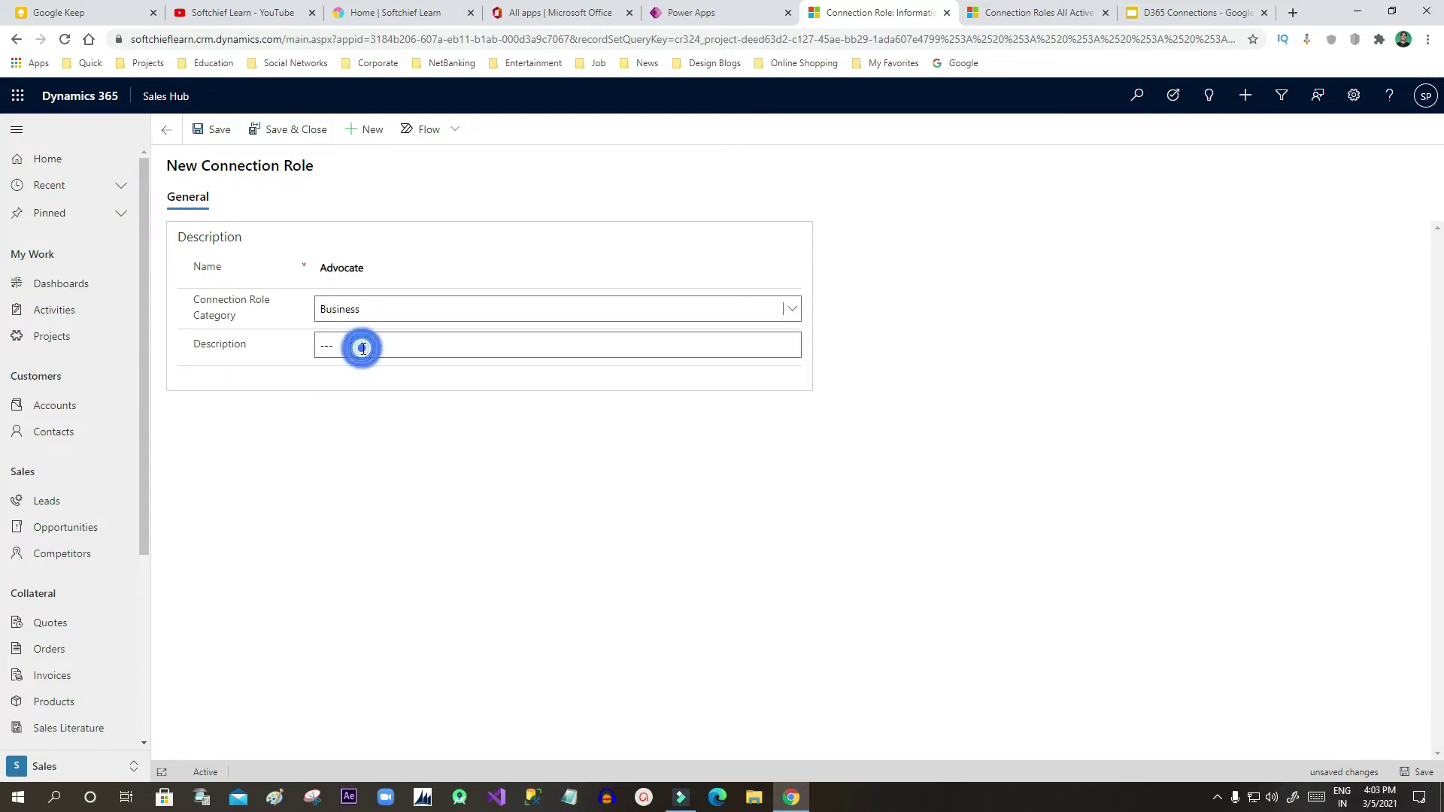
pyautogui.click(294, 135)
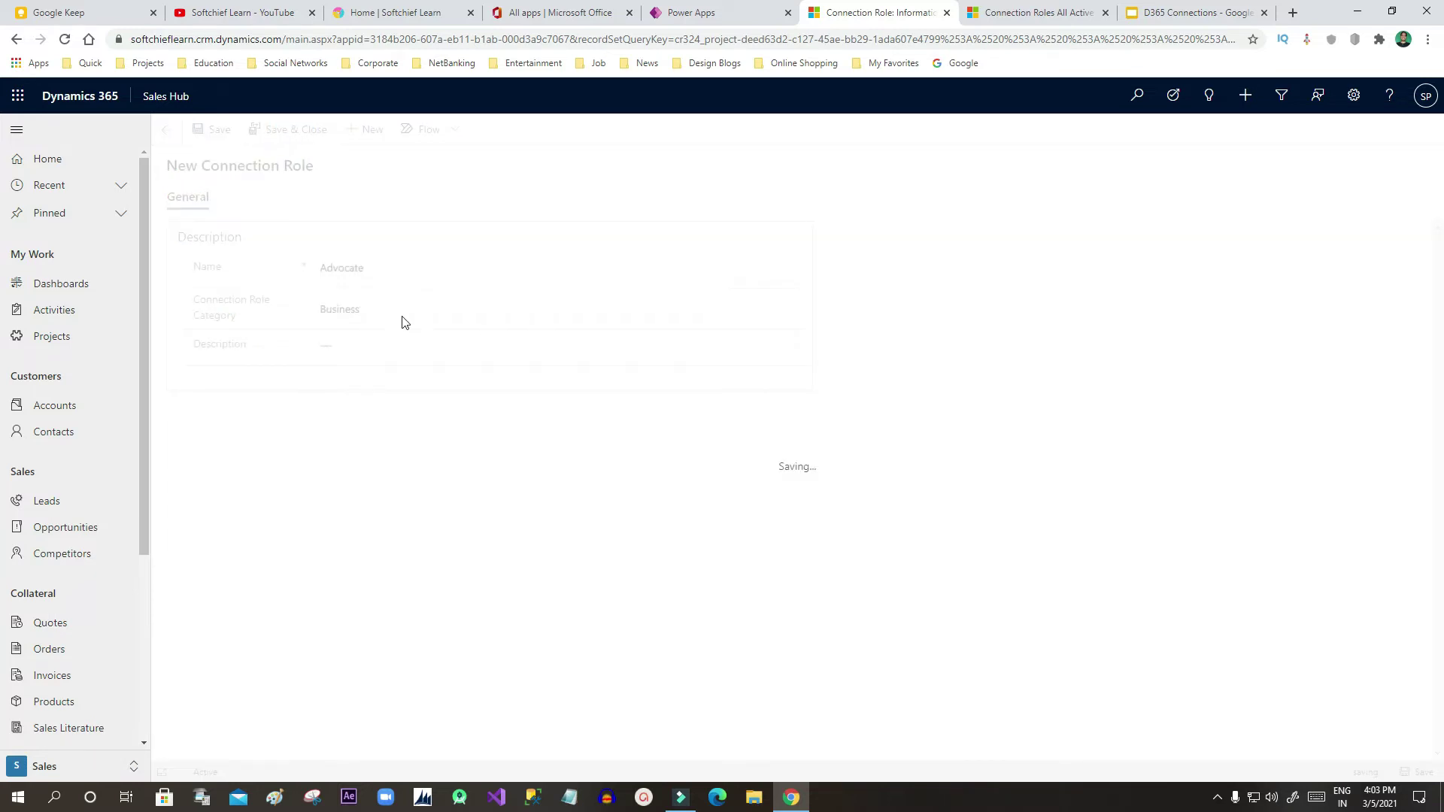
# - Assign the Advocate role to the second contact's connection, then save and close the connection
pyautogui.click(1003, 259)
pyautogui.click(1007, 309)
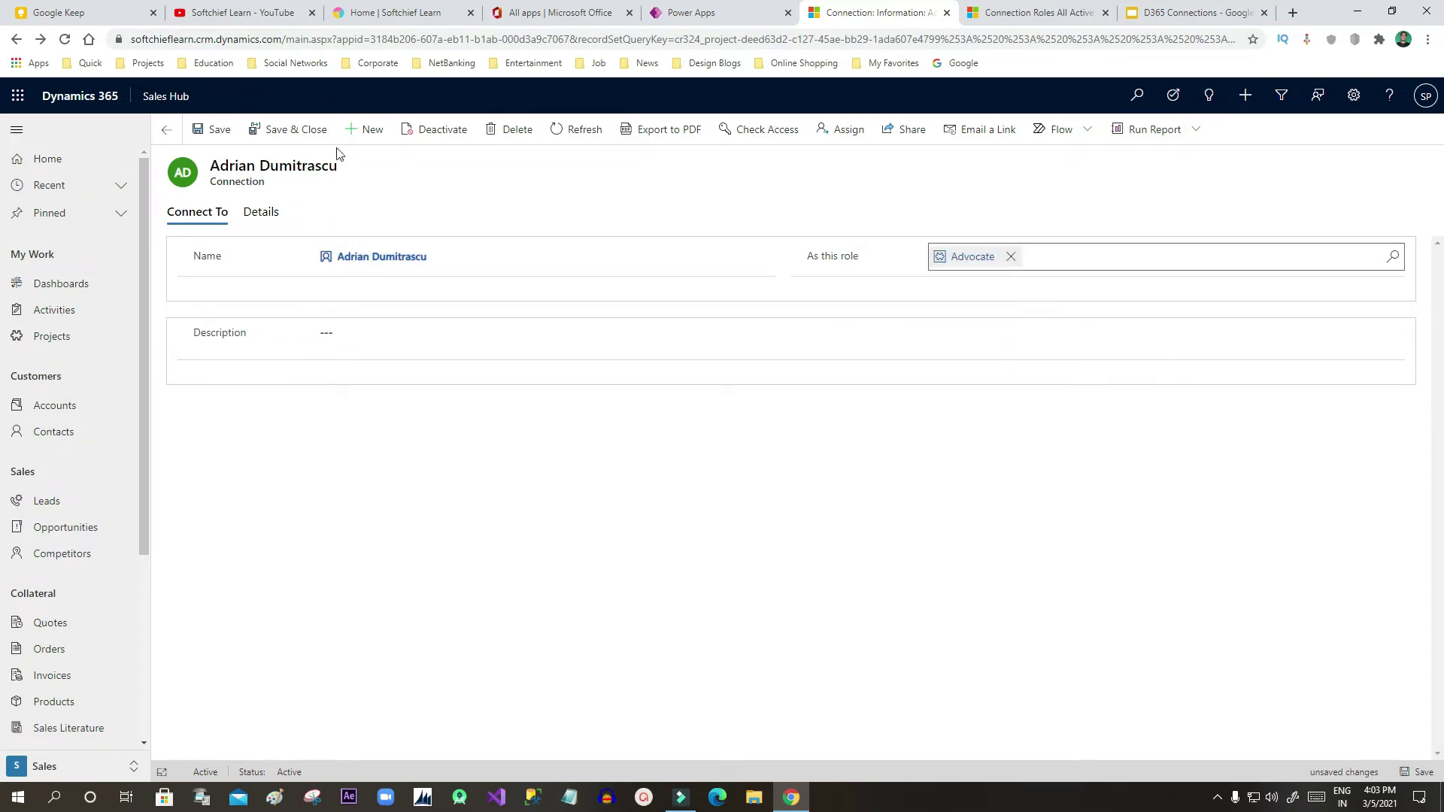
pyautogui.click(296, 130)
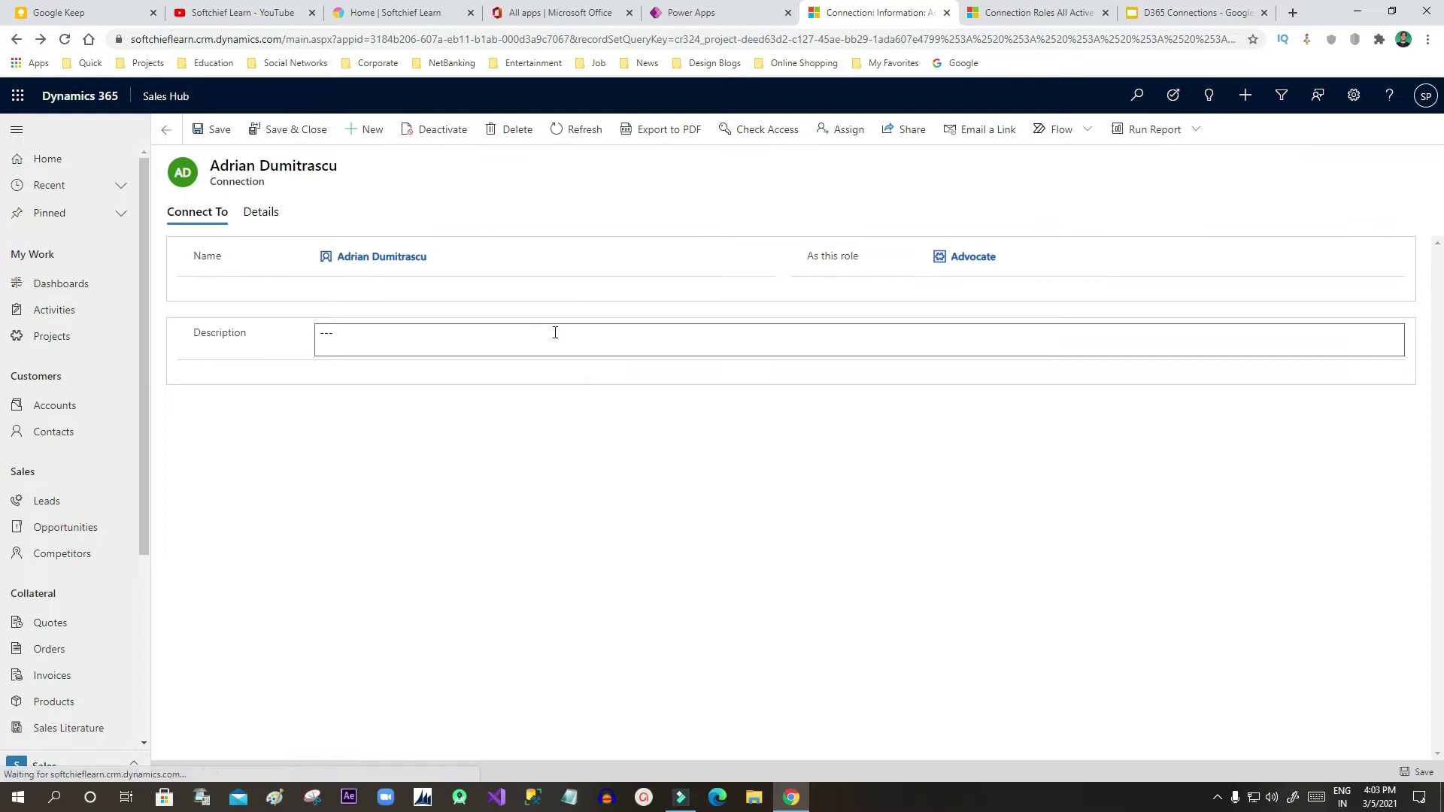
pyautogui.moveTo(199, 163); pyautogui.dragTo(203, 165)
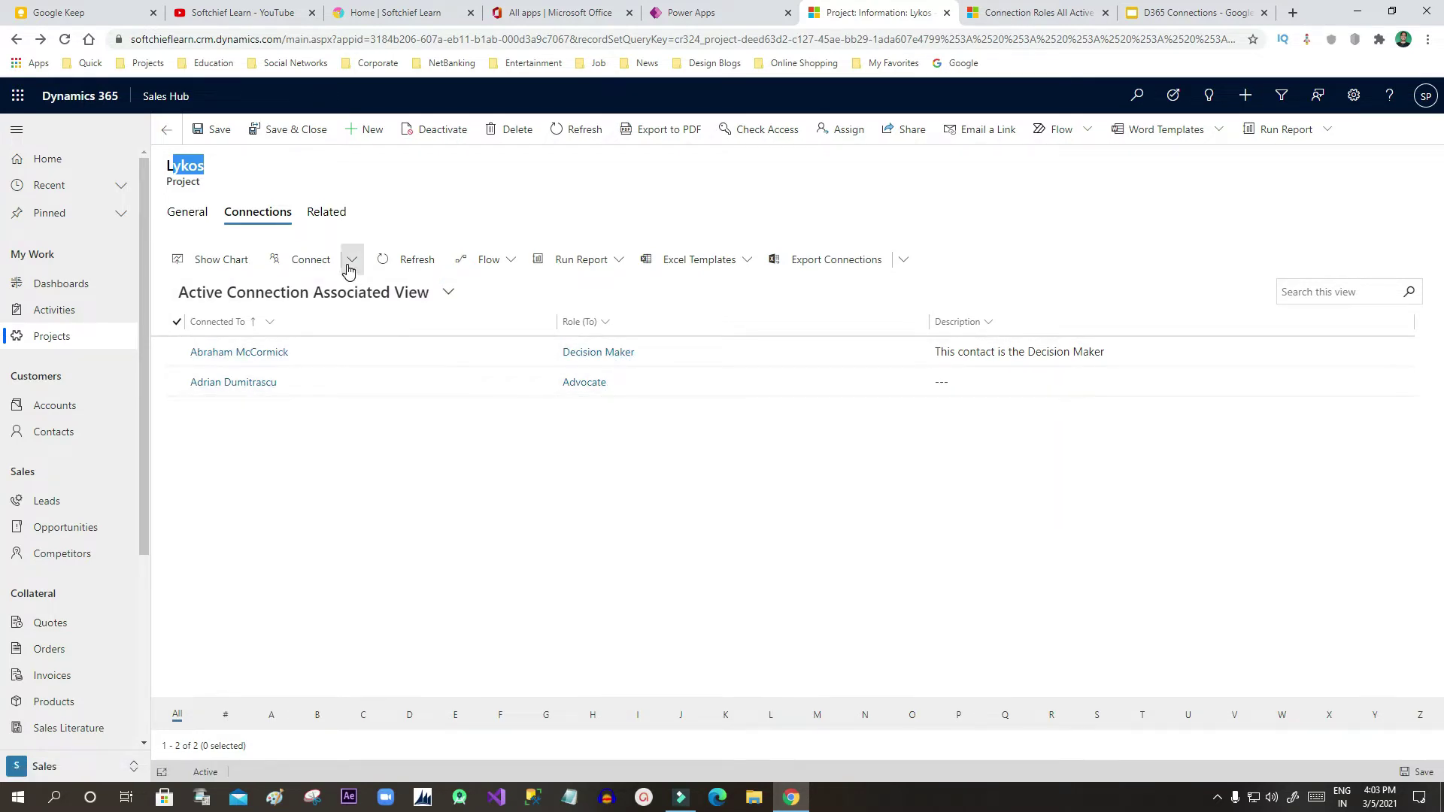
# - Review the active connection roles list and the "Example of using Connections" slide in Google Slides, then return to the Lykos project
pyautogui.click(1034, 12)
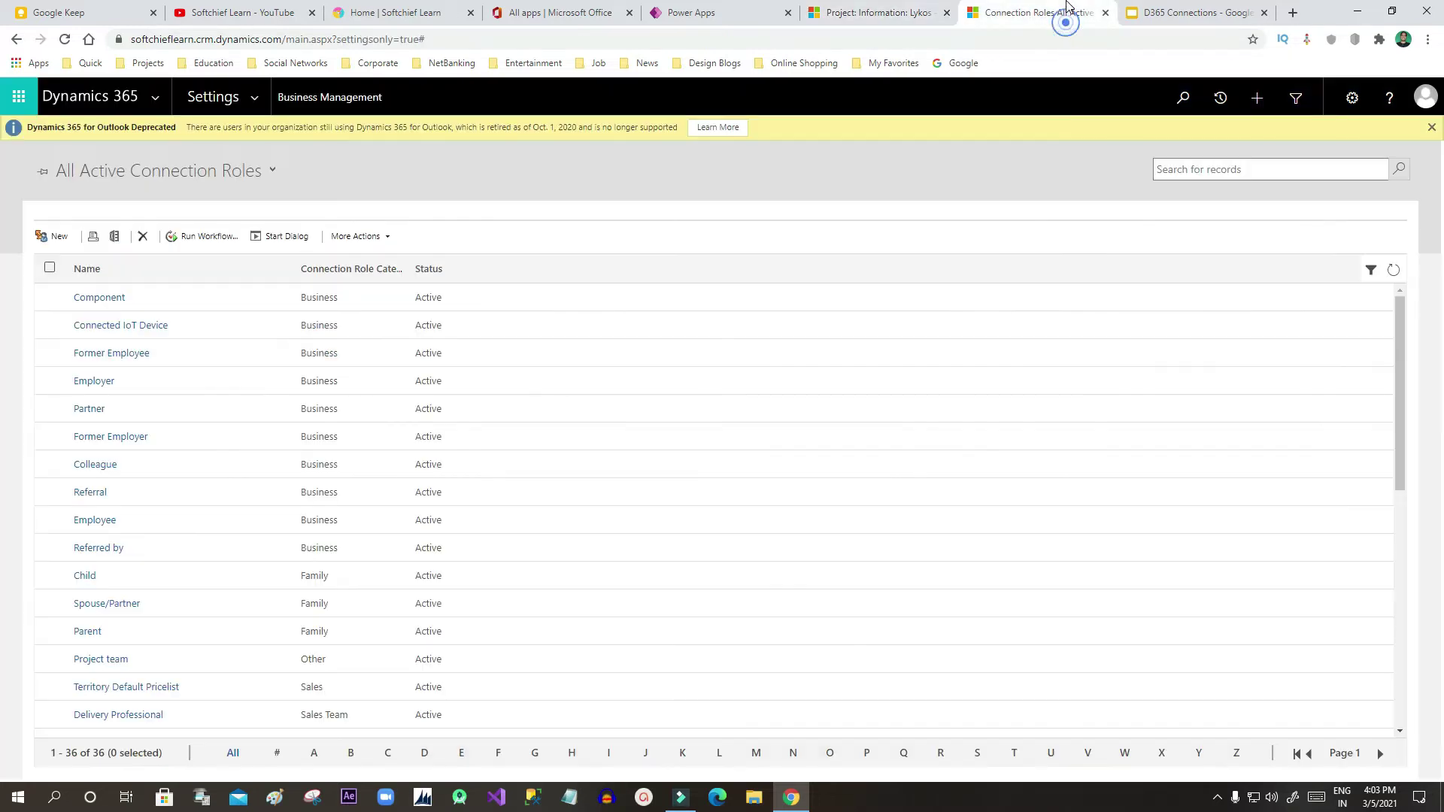
pyautogui.click(1134, 13)
pyautogui.click(117, 454)
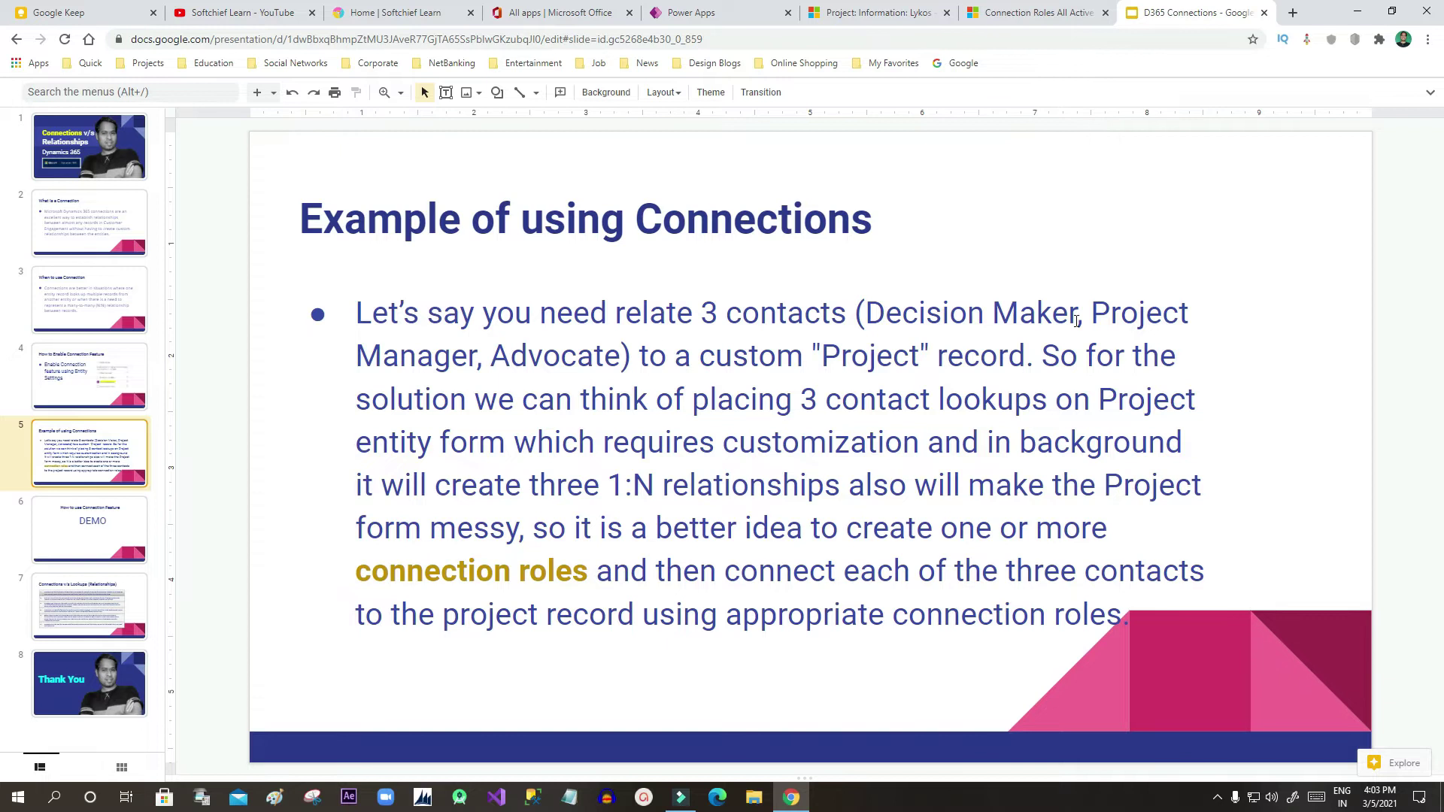
pyautogui.click(891, 11)
pyautogui.click(1029, 13)
pyautogui.click(890, 12)
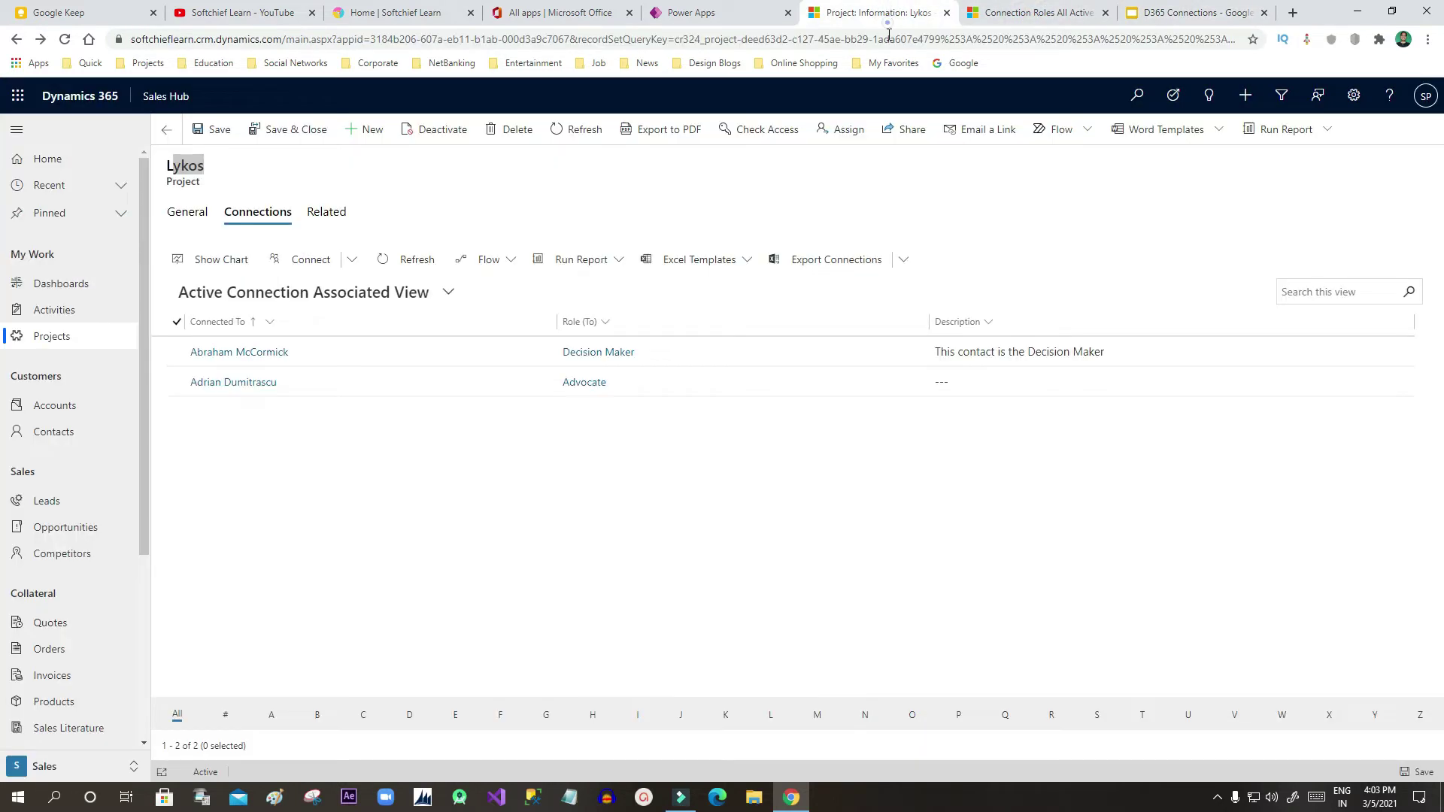
# - Start another connection on the Lykos project and choose the third named contact from the Contacts record type
pyautogui.click(307, 260)
pyautogui.click(373, 267)
pyautogui.click(762, 256)
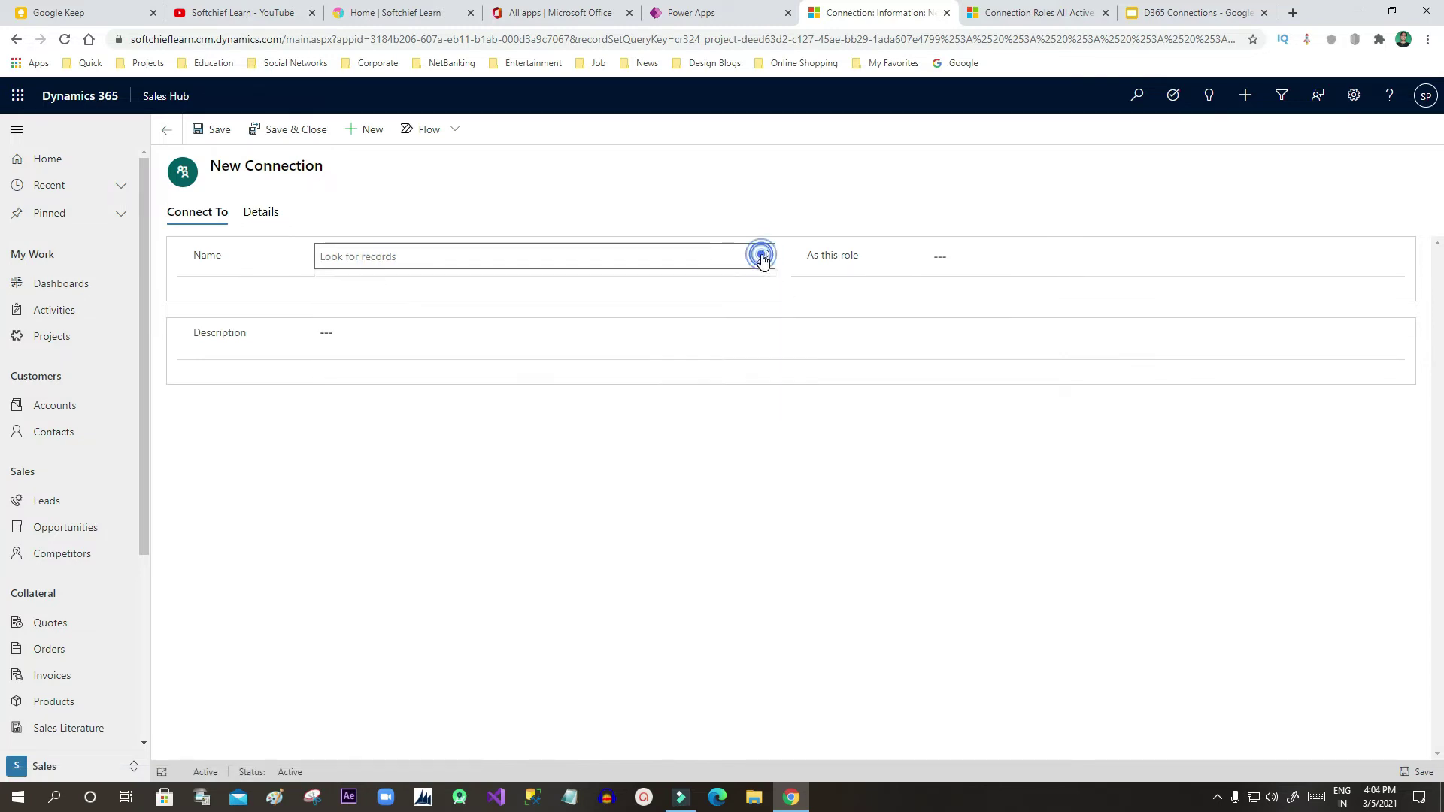
pyautogui.click(409, 283)
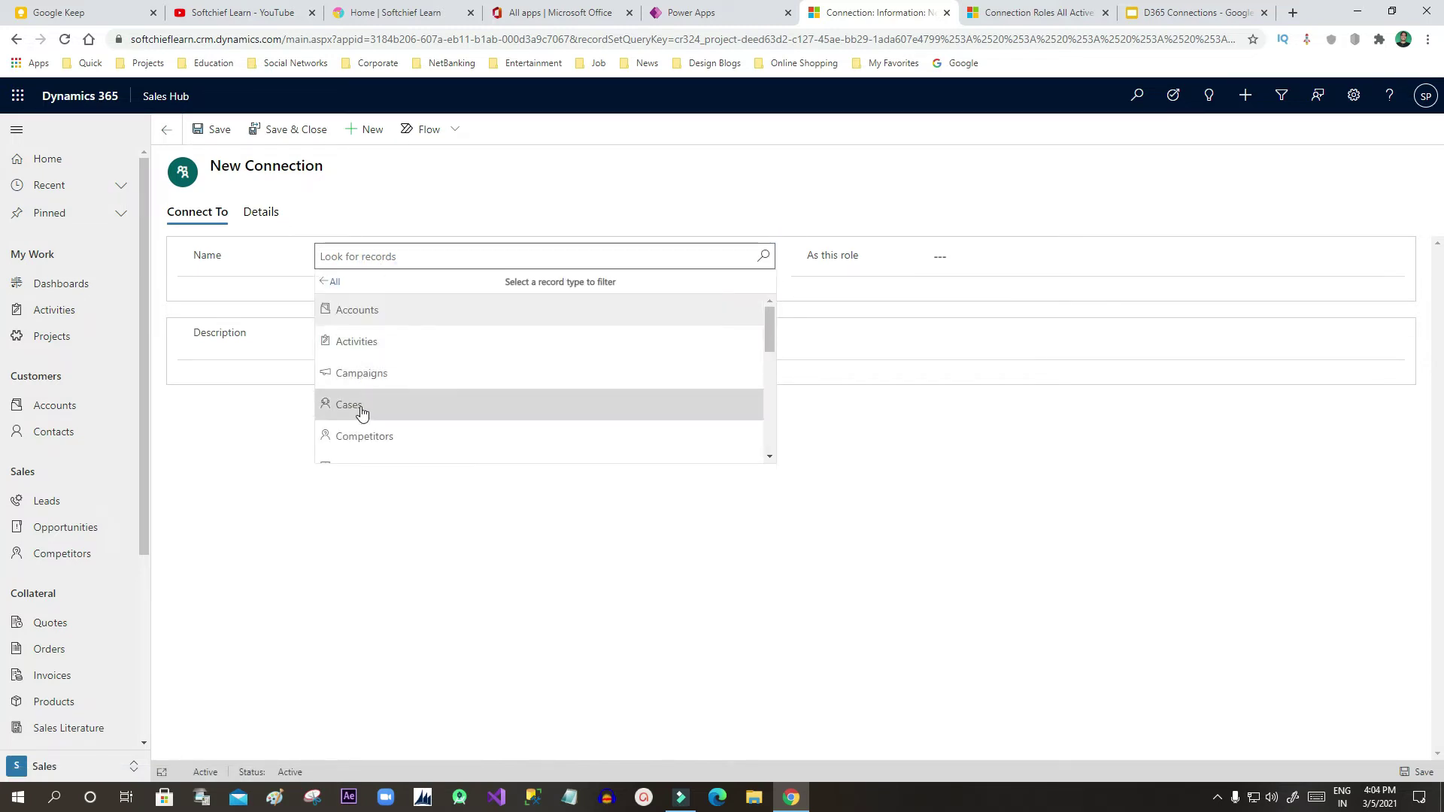
pyautogui.scroll(-2, 362, 411)
pyautogui.click(364, 394)
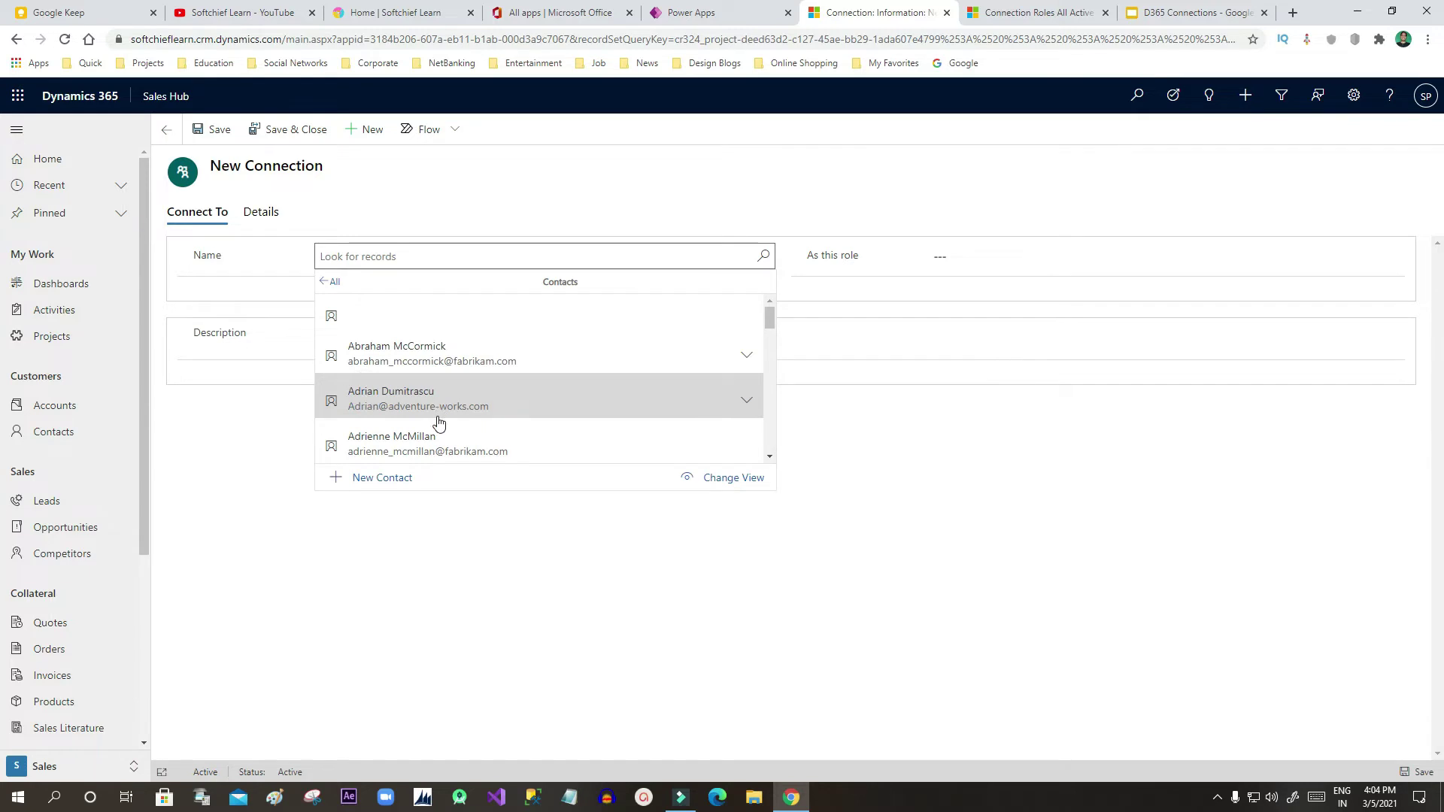
pyautogui.click(436, 443)
# - Create a connection role named ProjectManager in the Business category from the connection's role lookup, then save and close the role
pyautogui.click(1063, 256)
pyautogui.click(1393, 256)
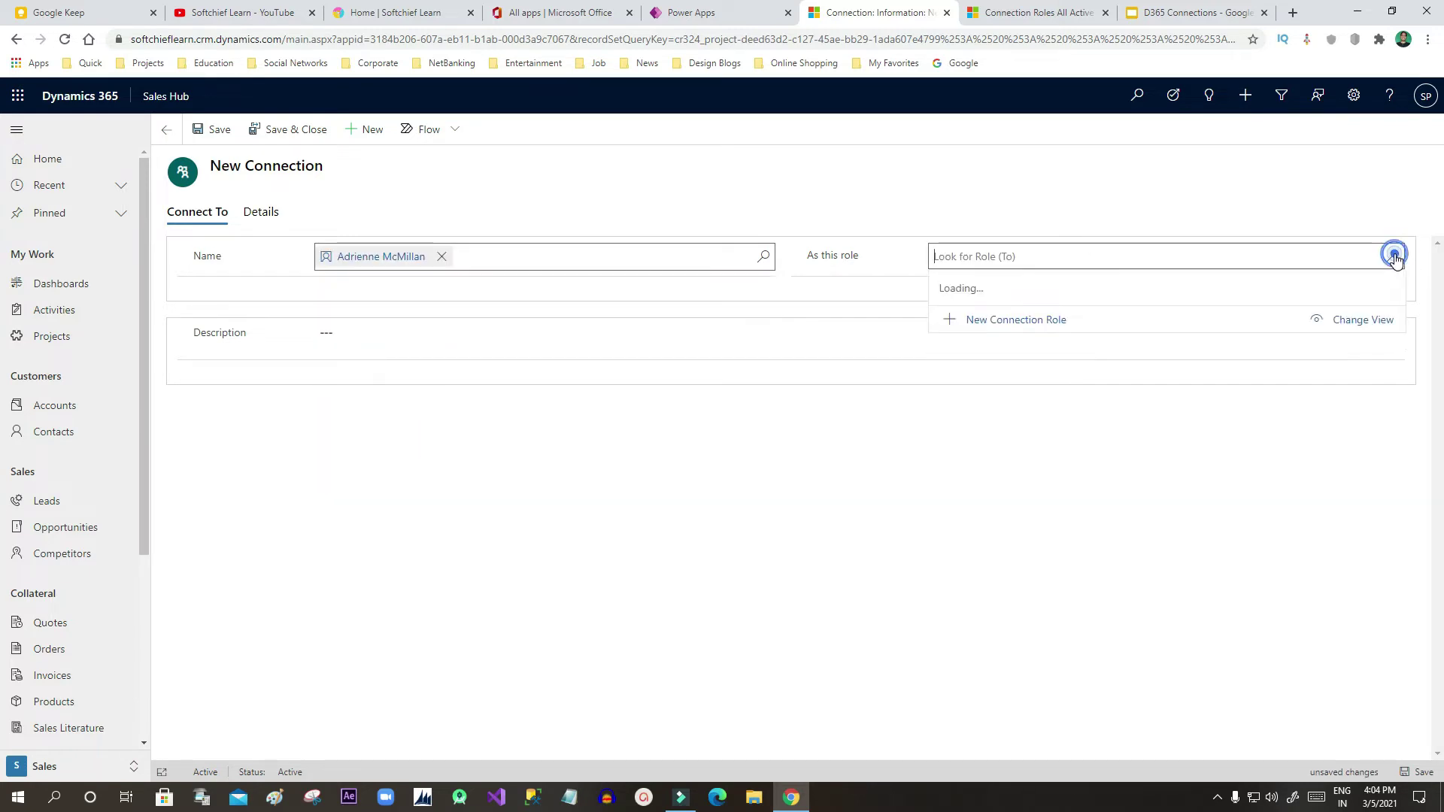
pyautogui.moveTo(1401, 325); pyautogui.dragTo(1395, 441)
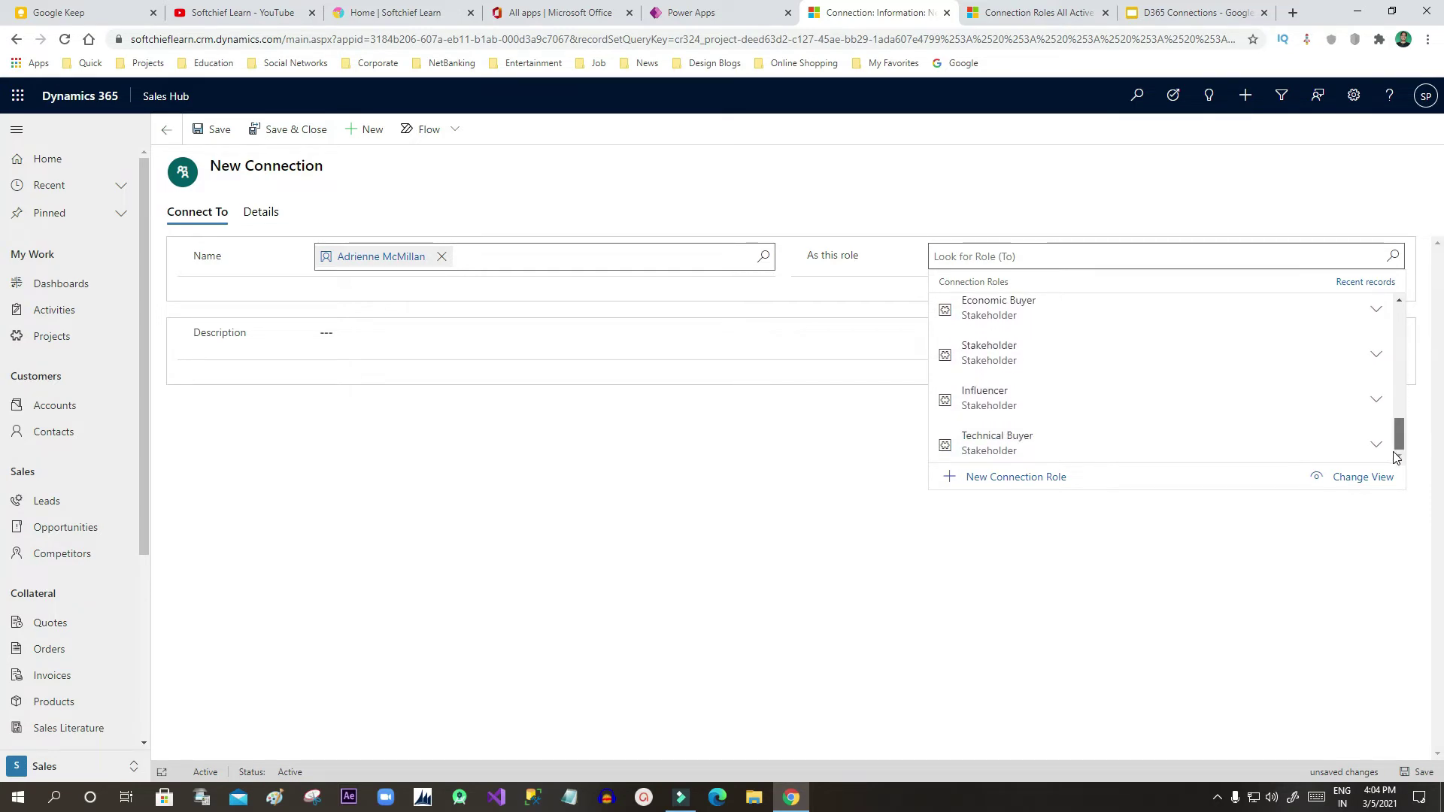
pyautogui.click(1040, 481)
pyautogui.click(716, 517)
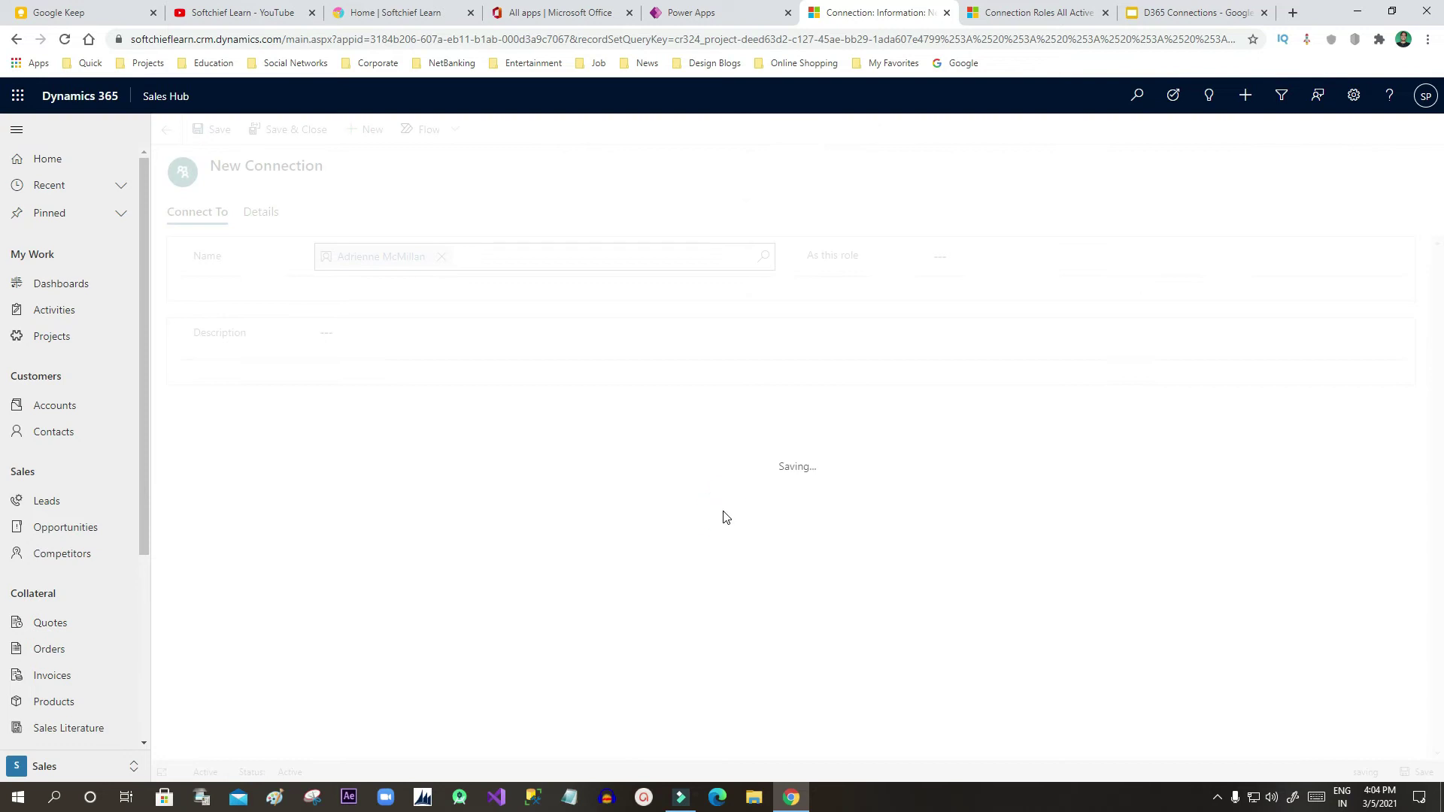
pyautogui.click(364, 271)
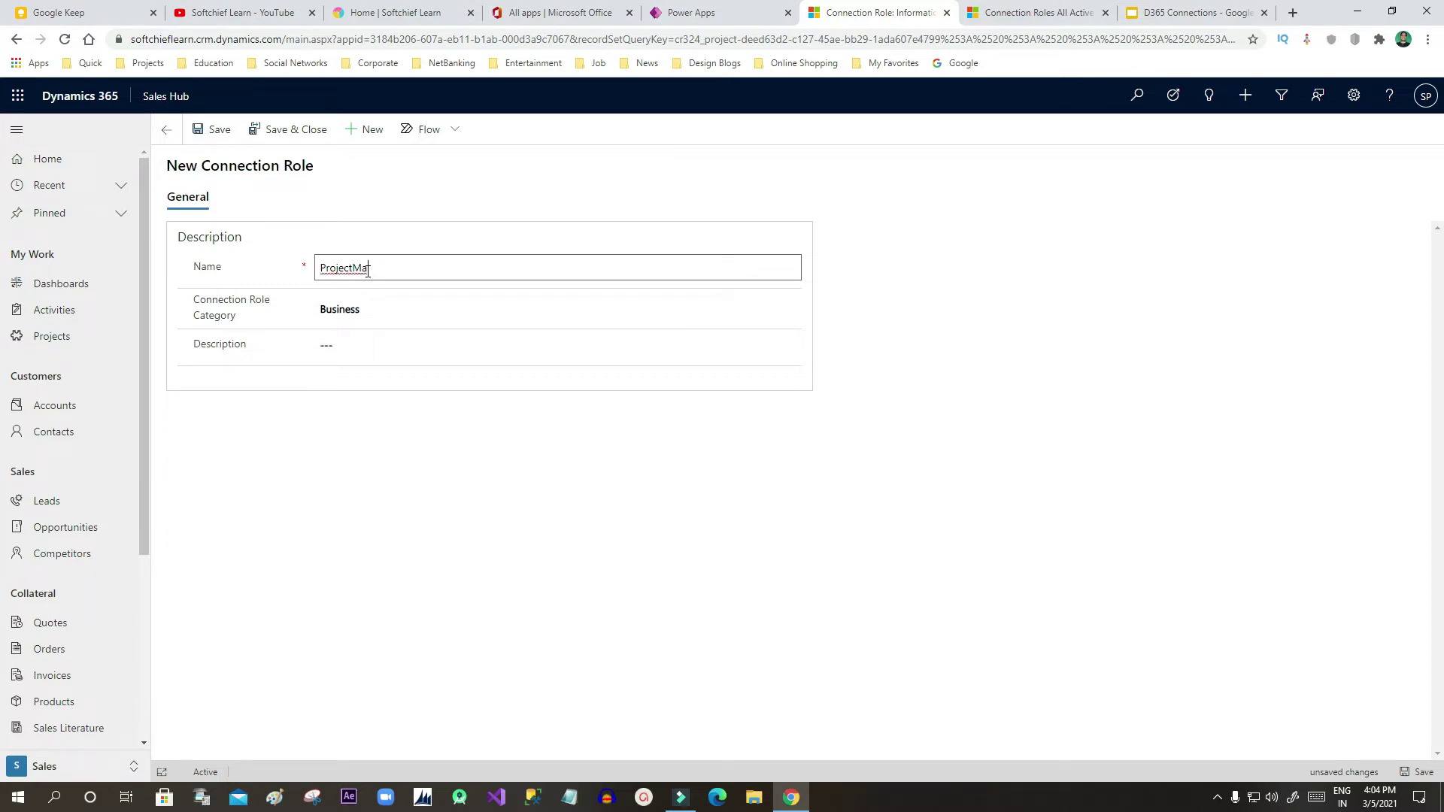
pyautogui.click(283, 128)
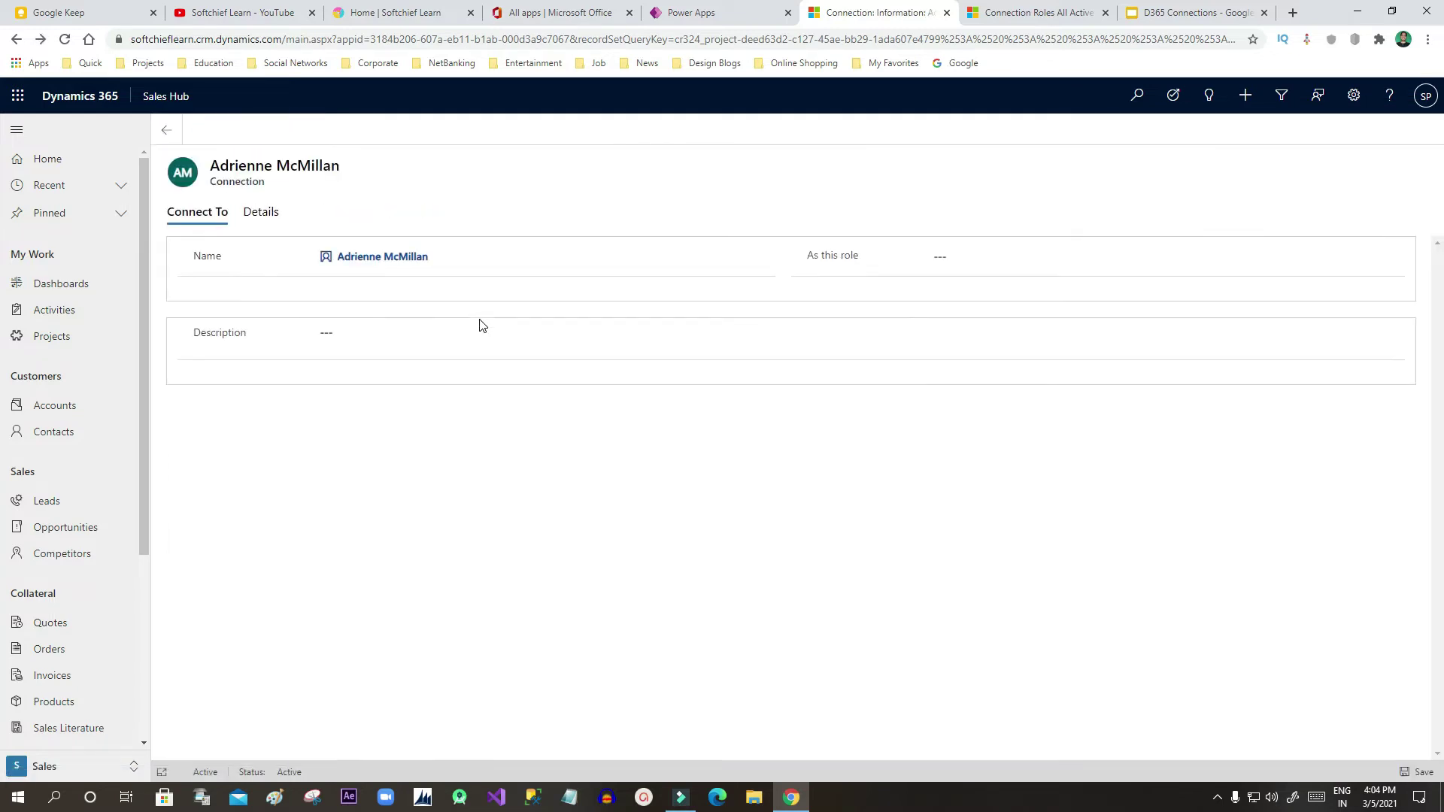
# - Assign the ProjectManager role to the third contact's connection, then save and close the connection
pyautogui.click(1035, 260)
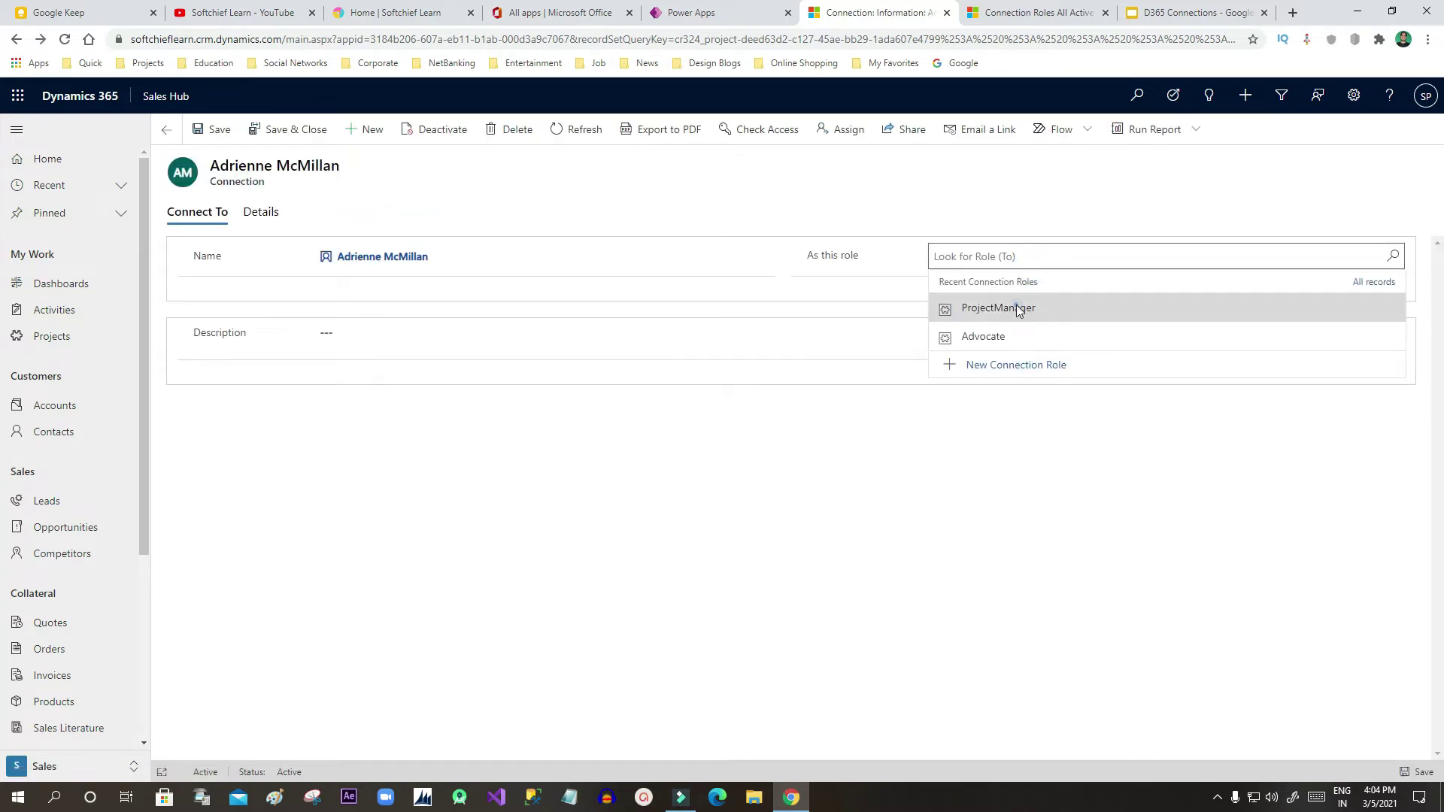
pyautogui.click(1006, 306)
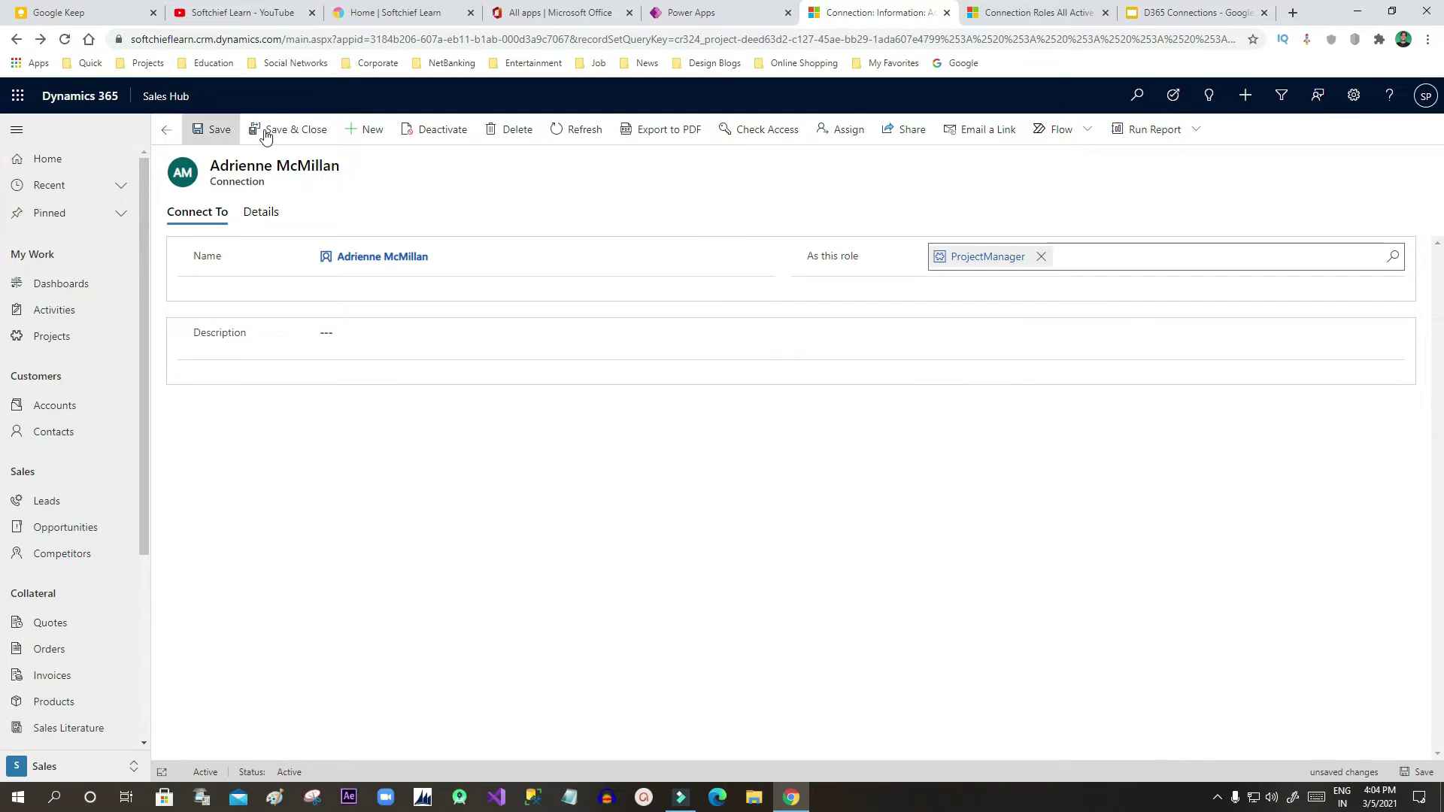
pyautogui.click(301, 129)
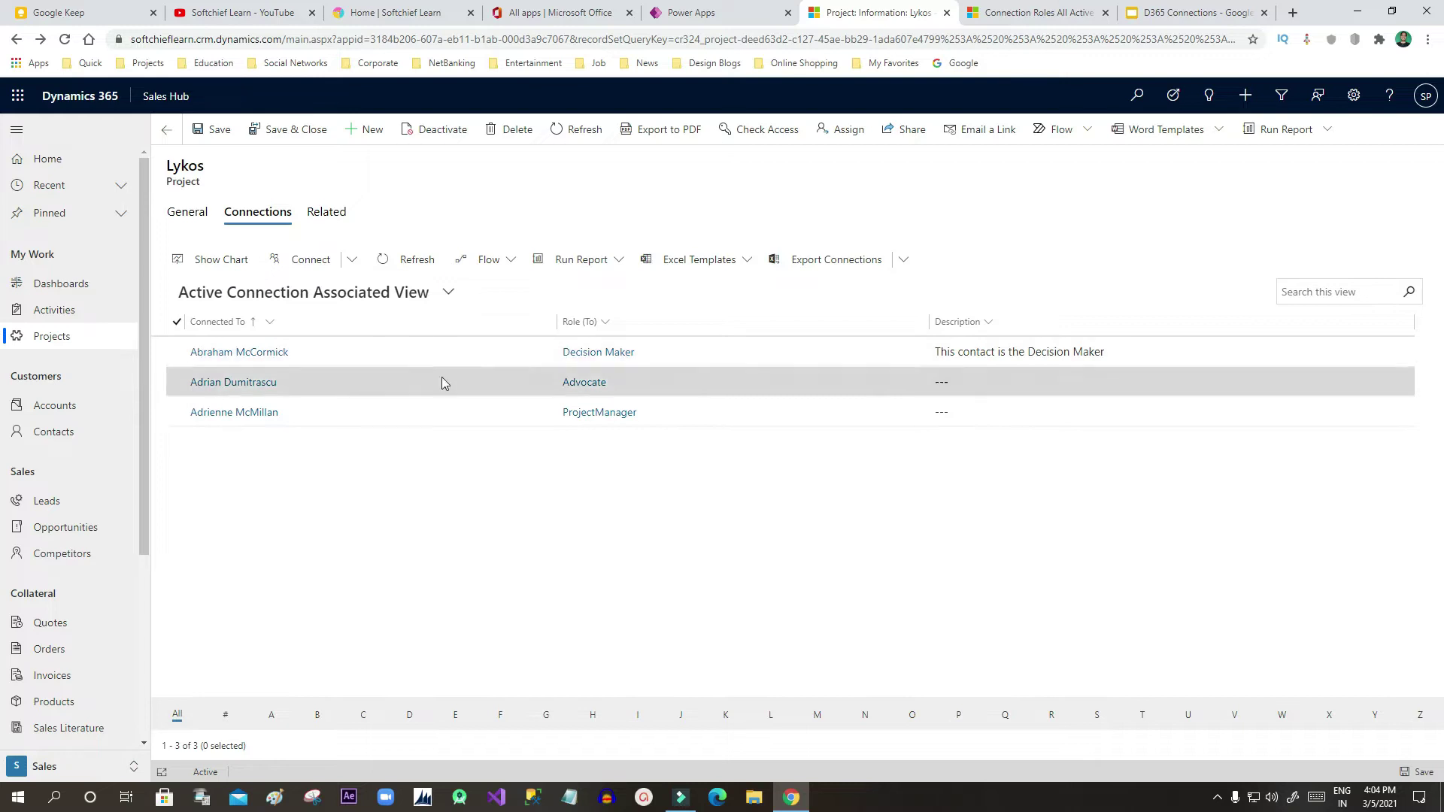
# - Look at the general details of the Lykos project, then return to its connections
pyautogui.click(194, 215)
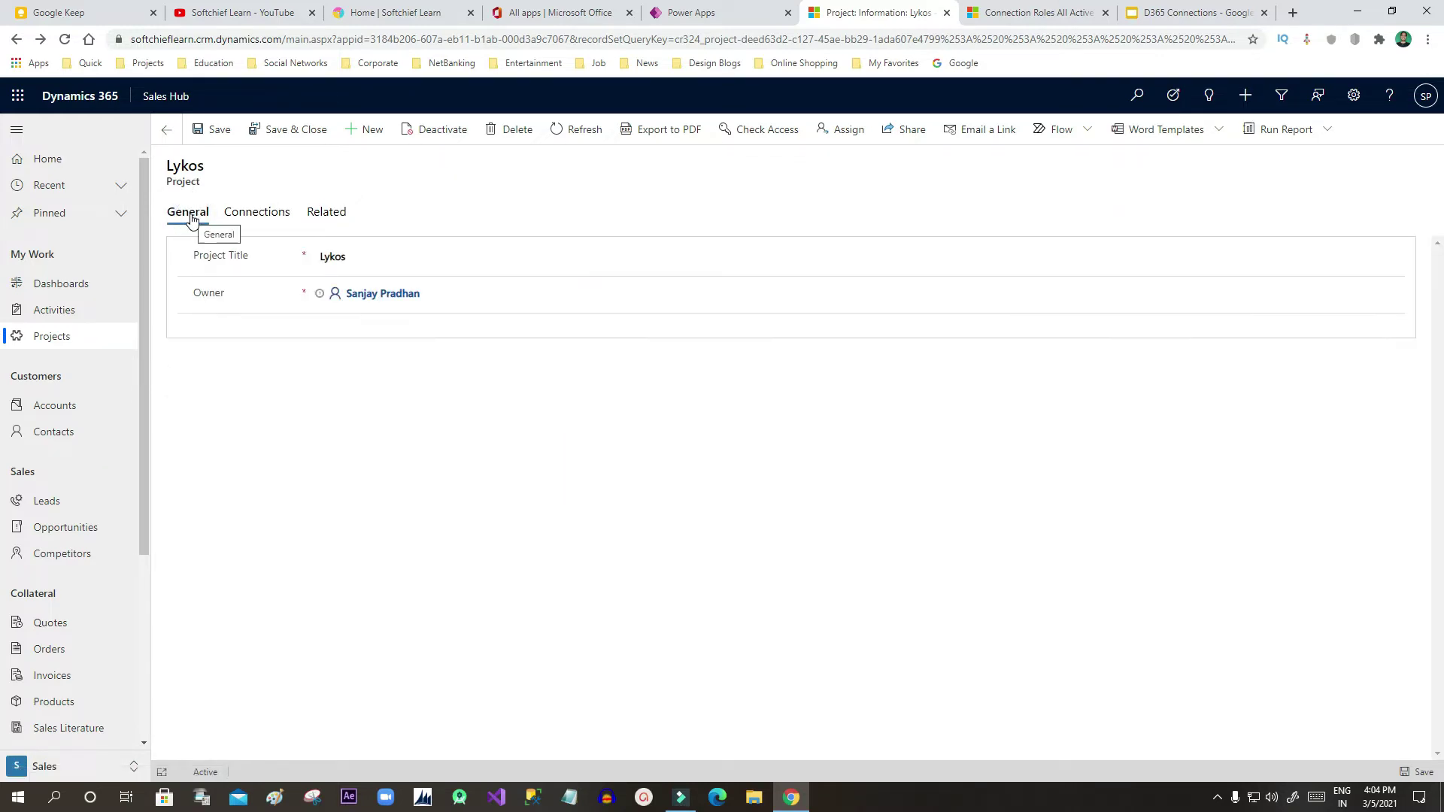
pyautogui.moveTo(169, 184); pyautogui.dragTo(213, 191)
pyautogui.click(211, 191)
pyautogui.click(271, 214)
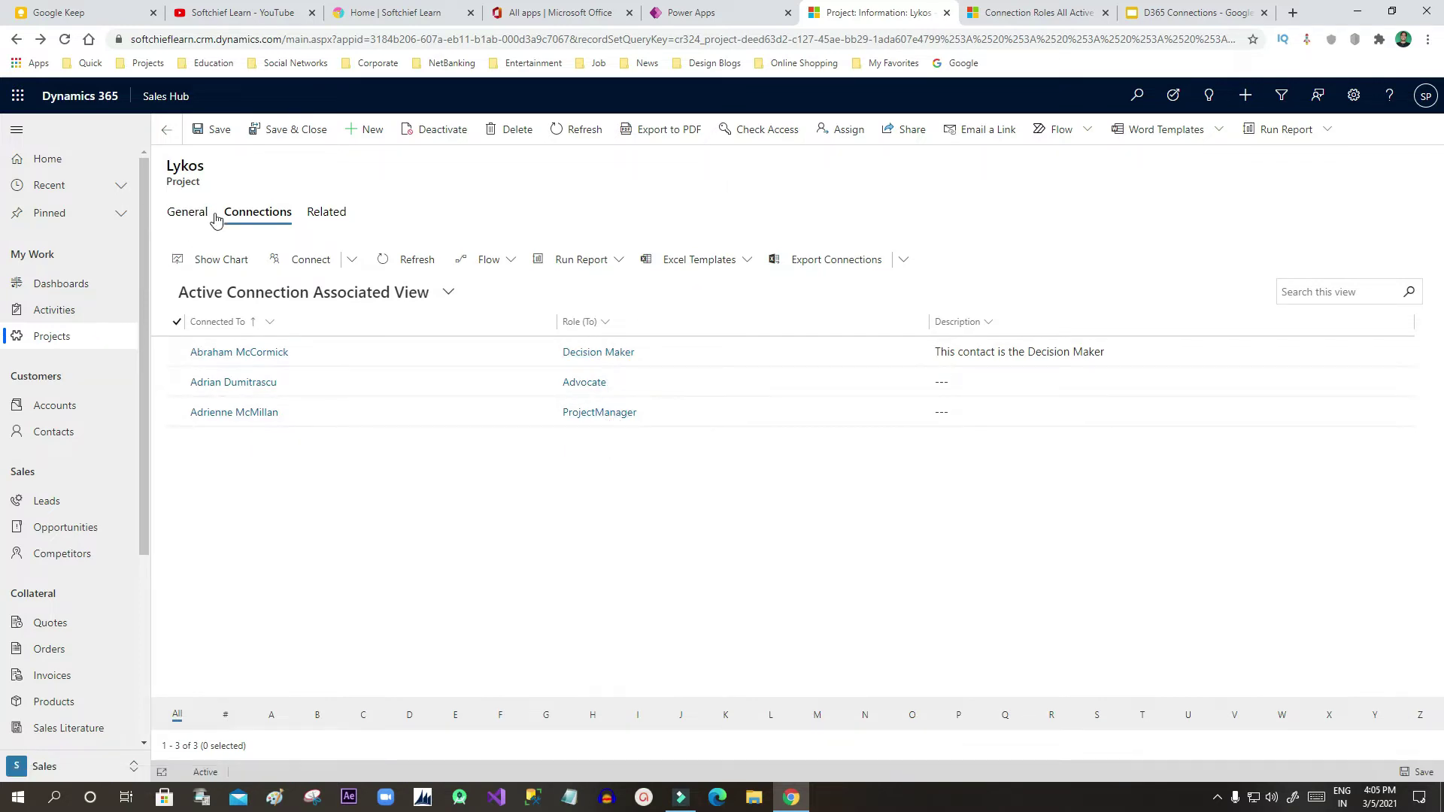
# - Switch to Power Apps, check the Enable connections option in the Project table's collaboration settings, then return to the Lykos project
pyautogui.click(734, 15)
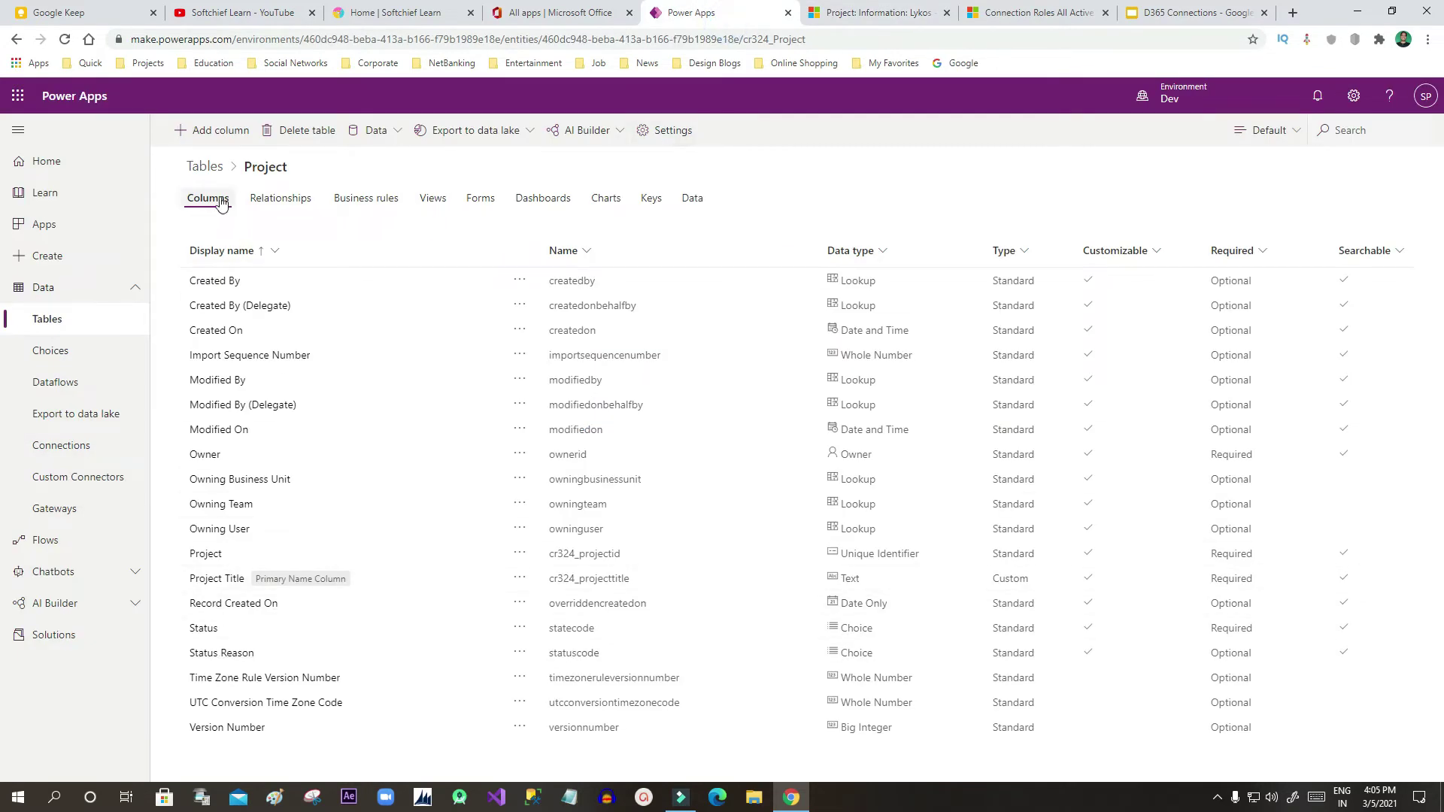
pyautogui.doubleClick(258, 170)
pyautogui.click(670, 133)
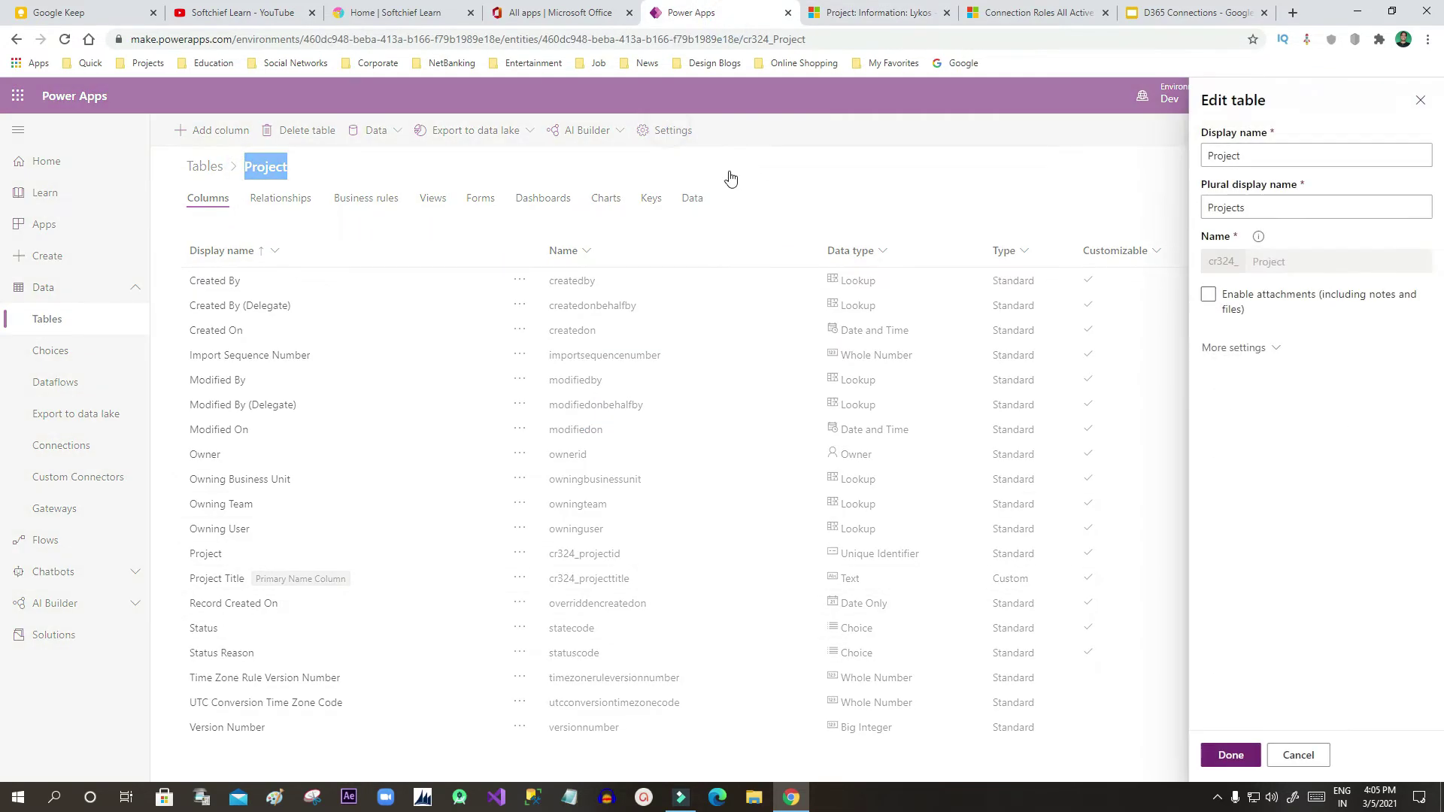
pyautogui.click(1252, 349)
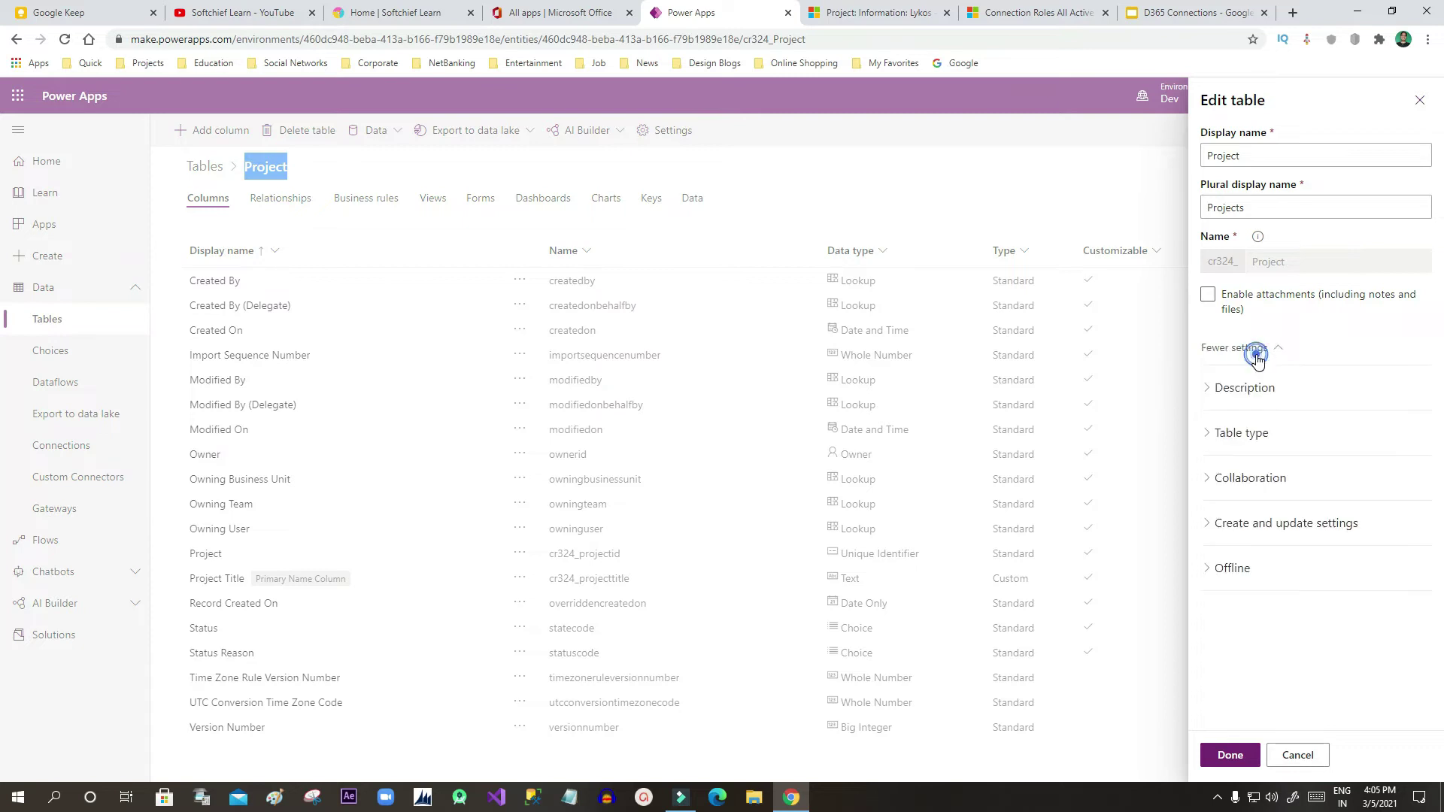
pyautogui.click(1214, 480)
pyautogui.scroll(-2, 1316, 536)
pyautogui.click(1215, 457)
pyautogui.click(1205, 455)
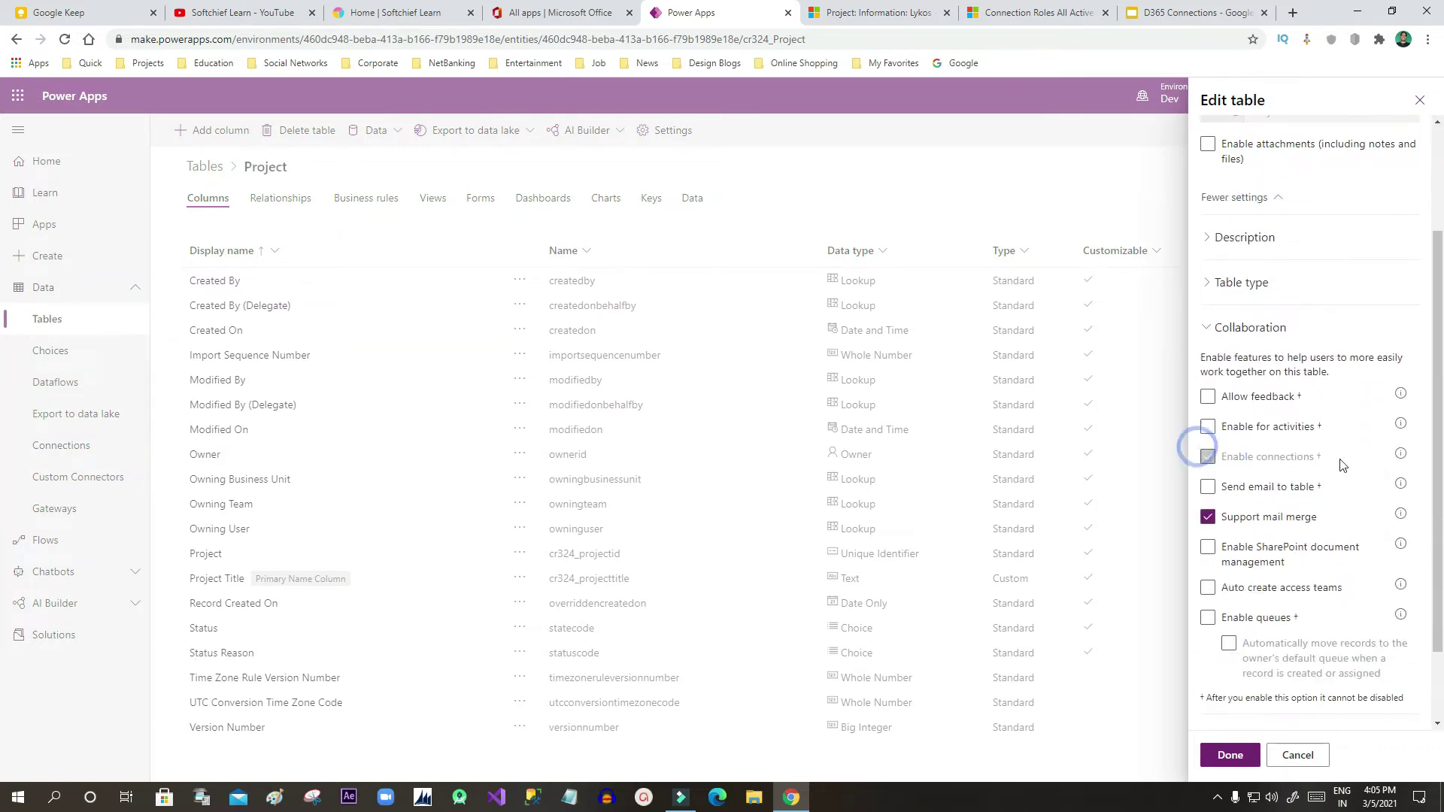
pyautogui.click(876, 13)
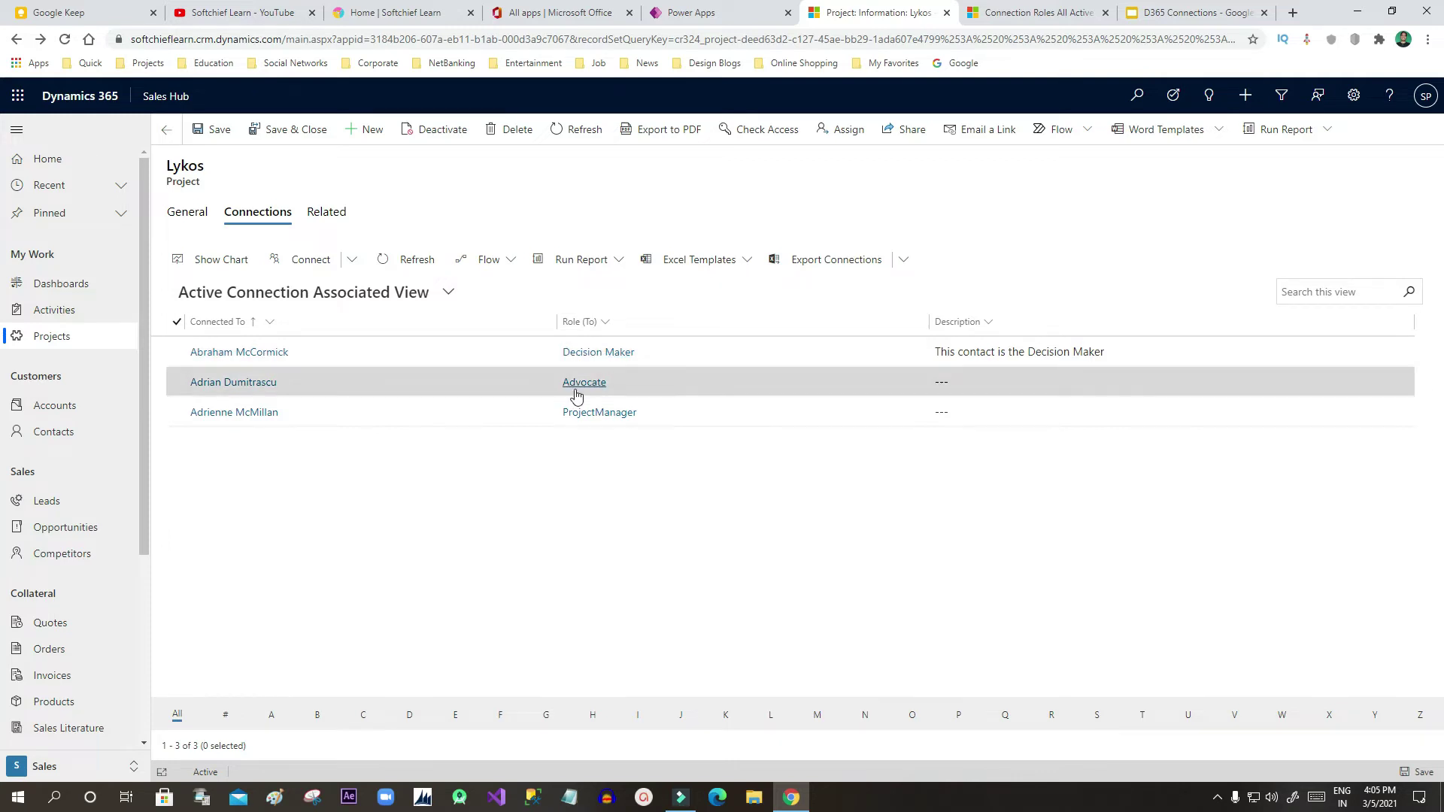
# - Reopen the Connection Roles list through the Business Management settings and review the active roles and their categories
pyautogui.click(1062, 21)
pyautogui.click(255, 97)
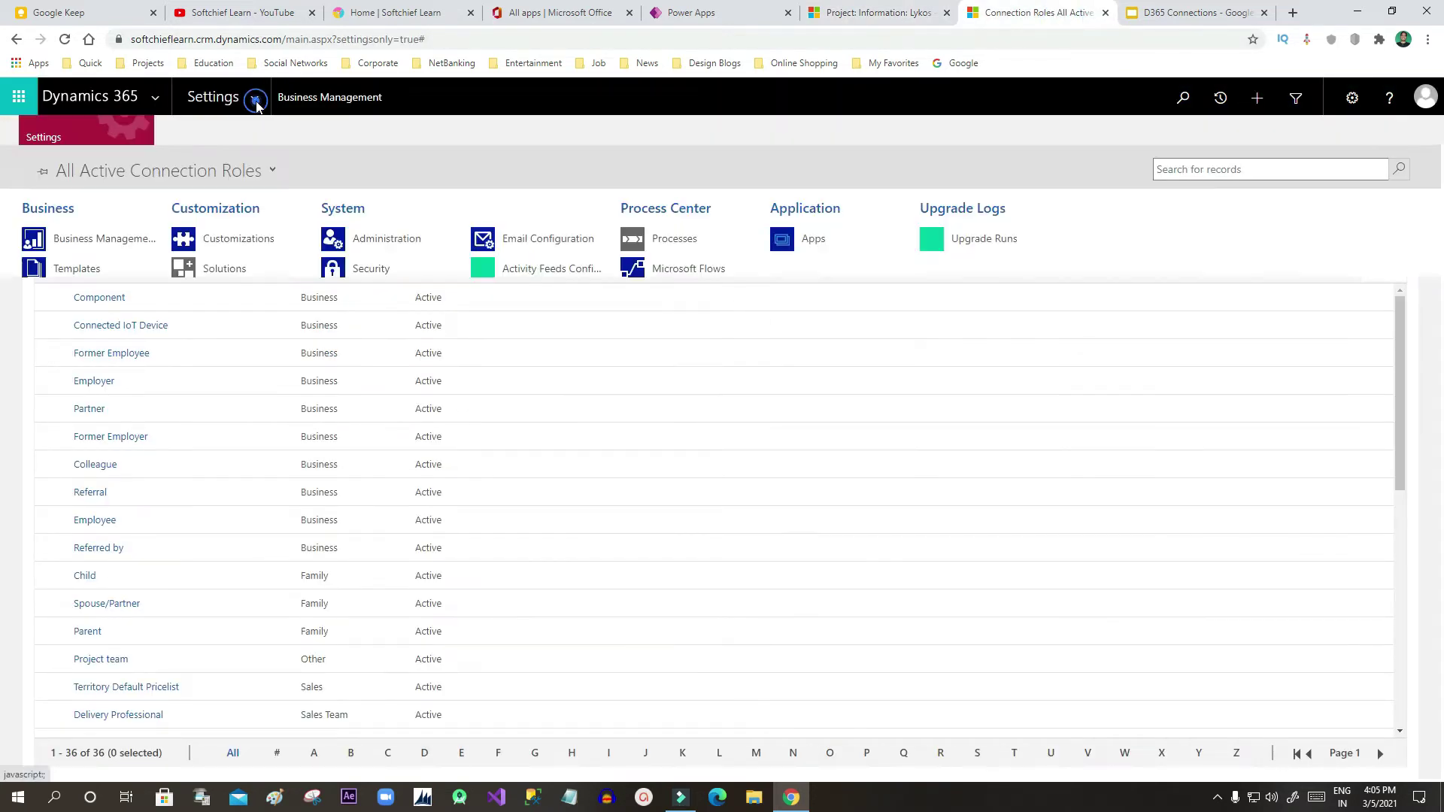
pyautogui.click(318, 100)
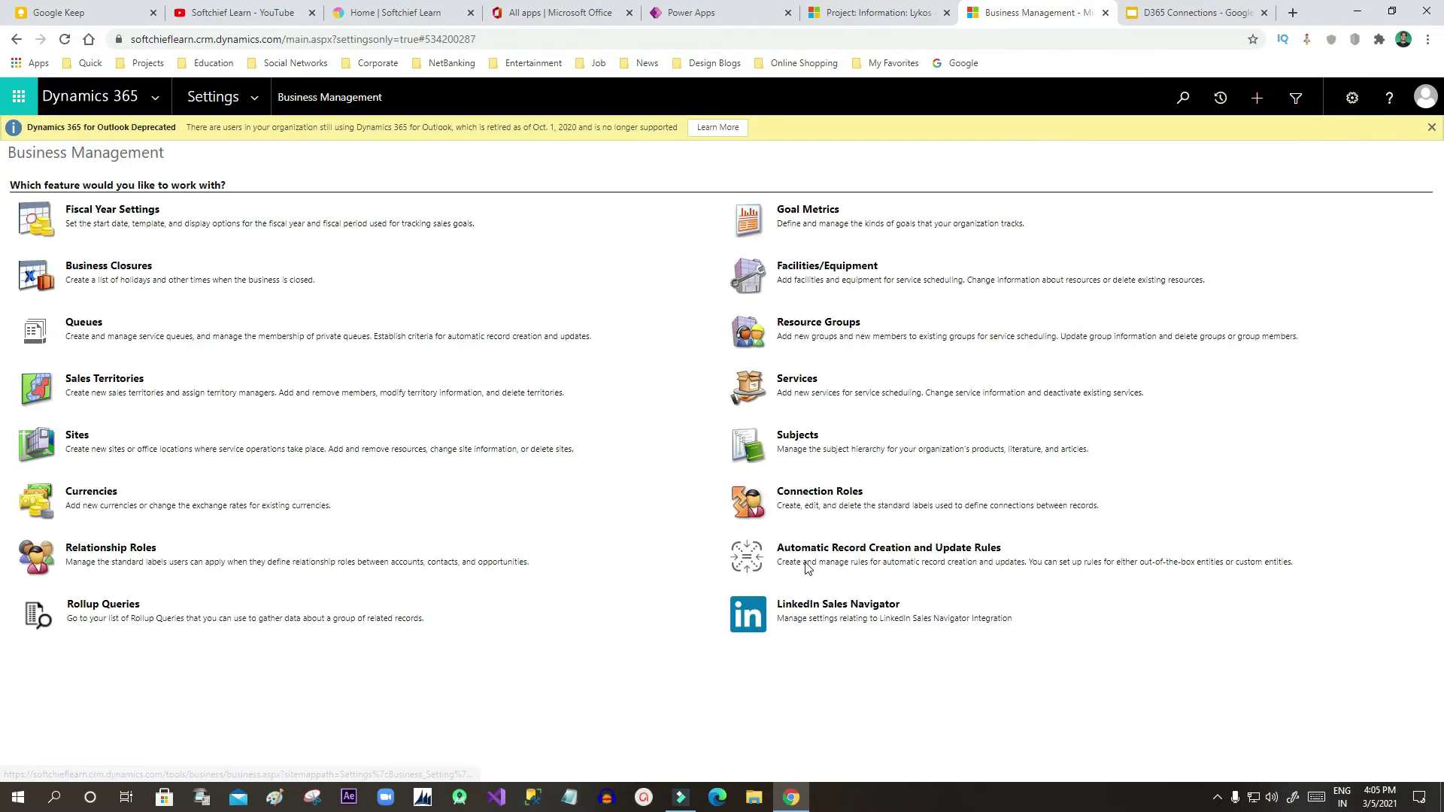
pyautogui.click(810, 495)
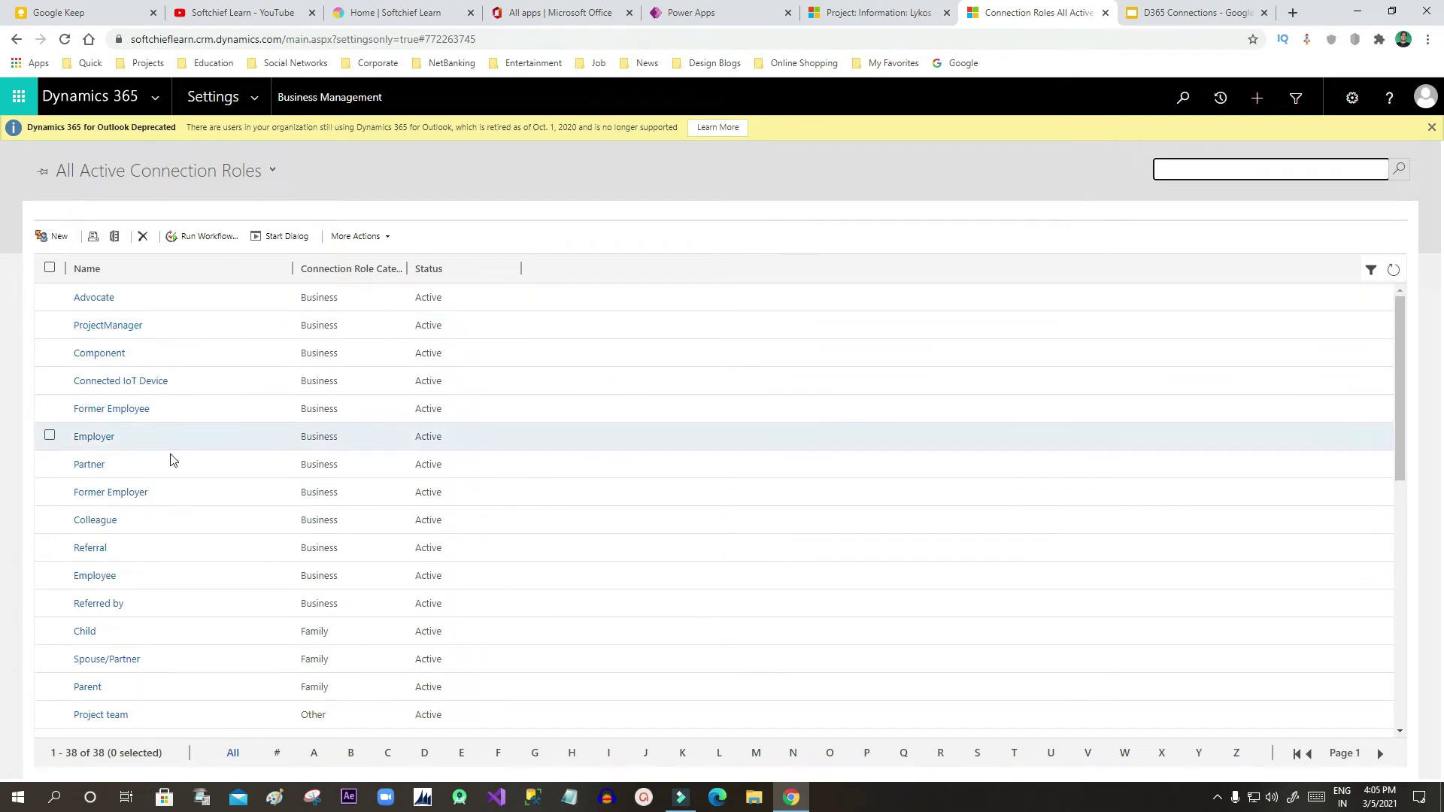
pyautogui.scroll(-8, 172, 462)
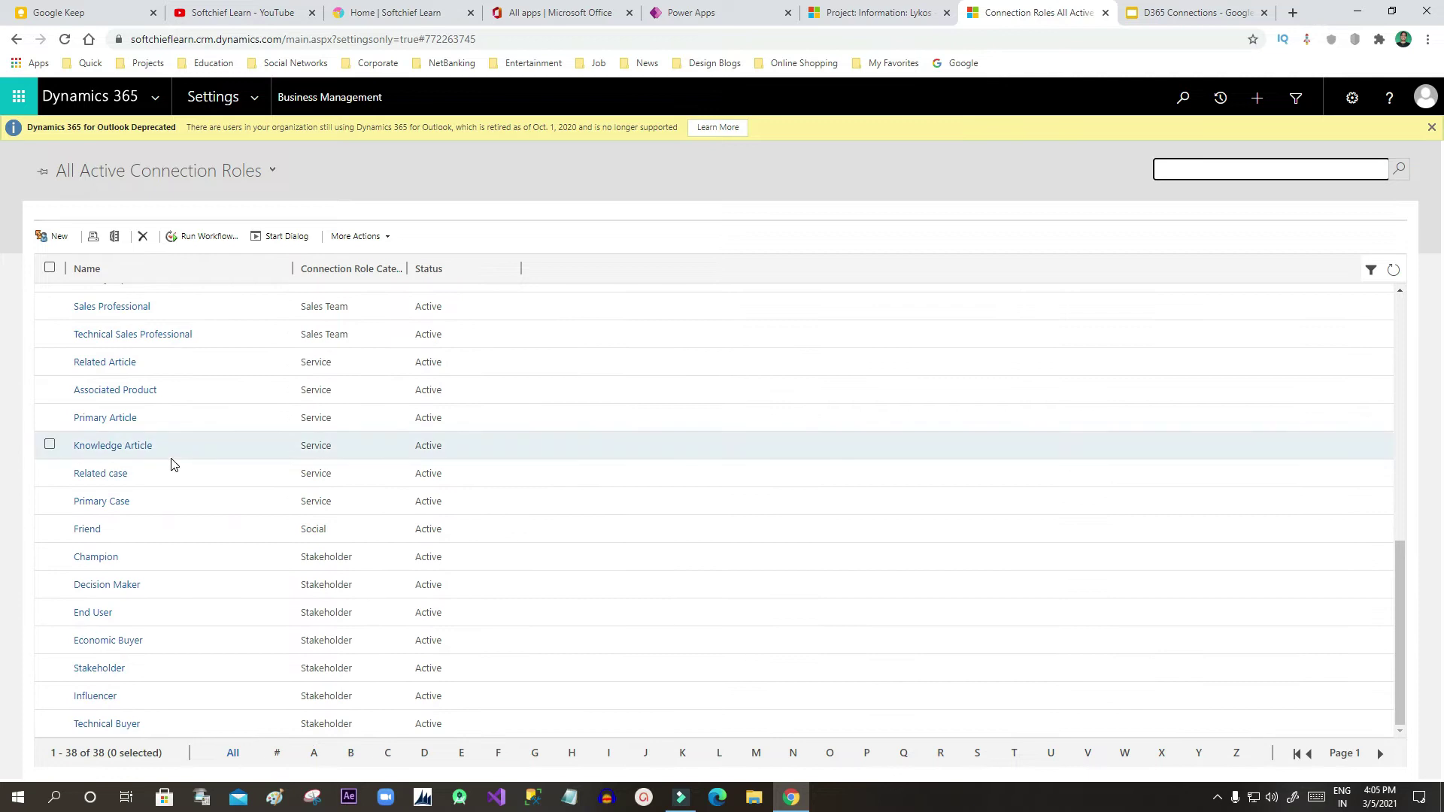
pyautogui.scroll(3, 171, 463)
pyautogui.scroll(-3, 175, 461)
pyautogui.scroll(8, 175, 461)
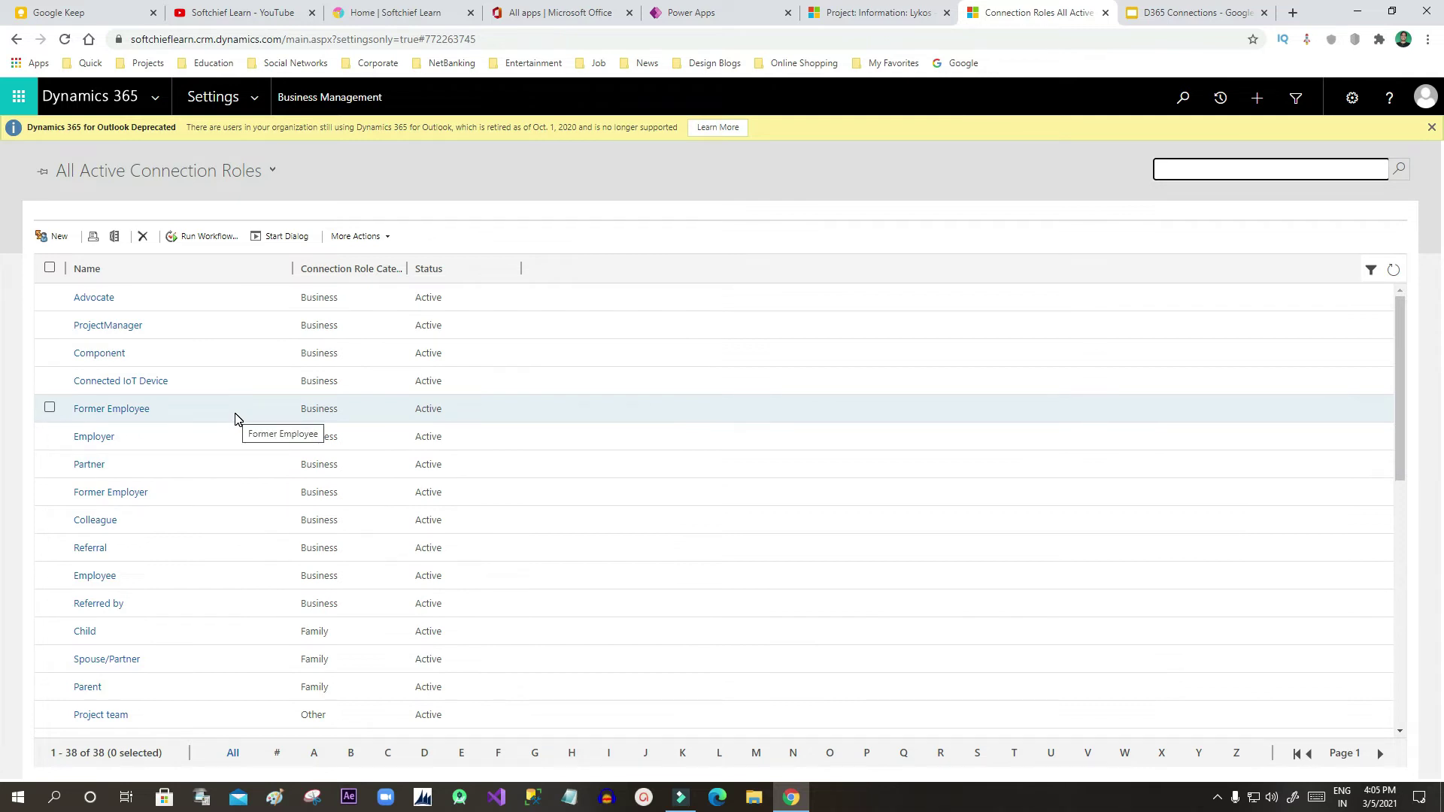
pyautogui.scroll(-1, 235, 419)
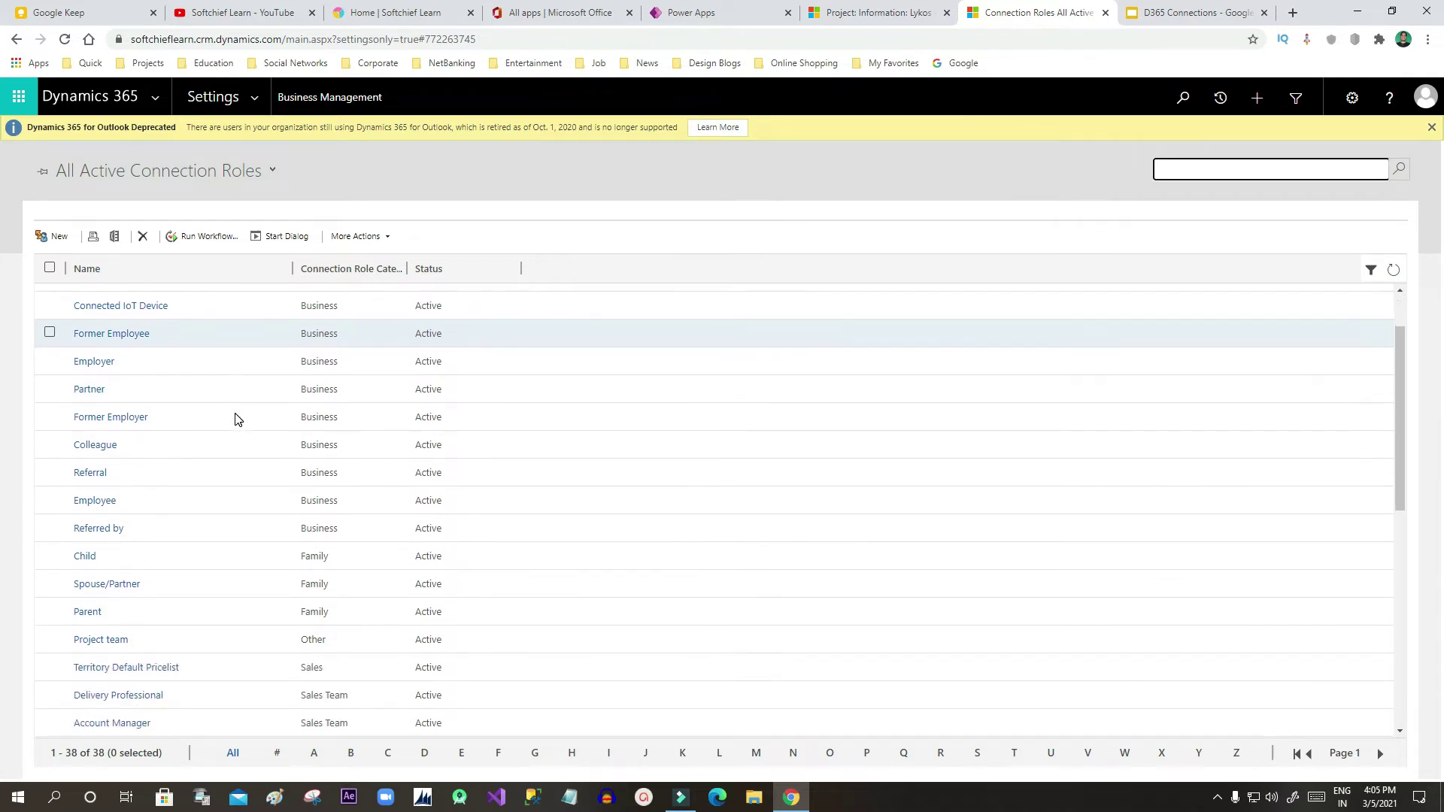
pyautogui.scroll(-2, 364, 506)
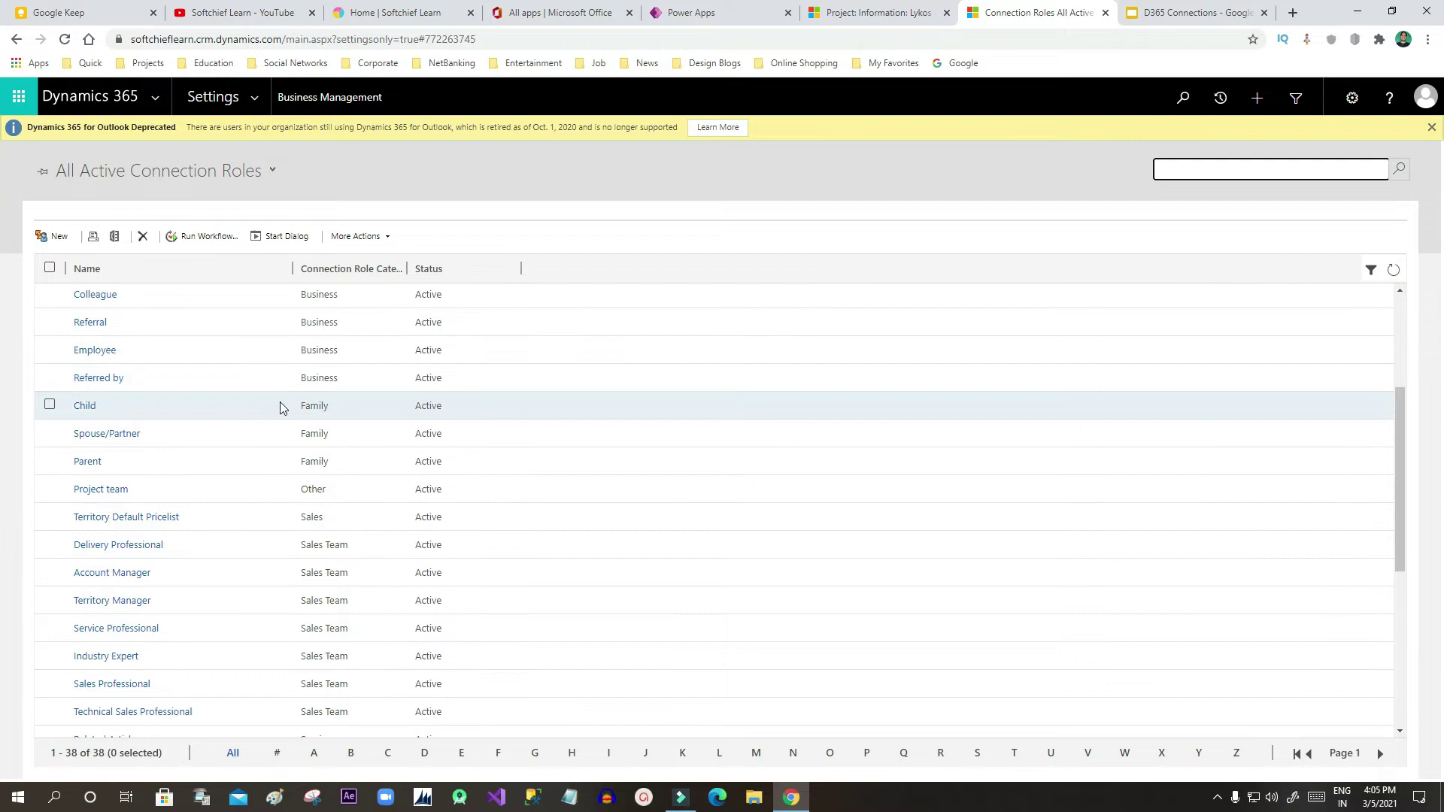
# - Mark the Child, Spouse/Partner and Parent roles in the Family category and compare them with the other role categories
pyautogui.click(53, 407)
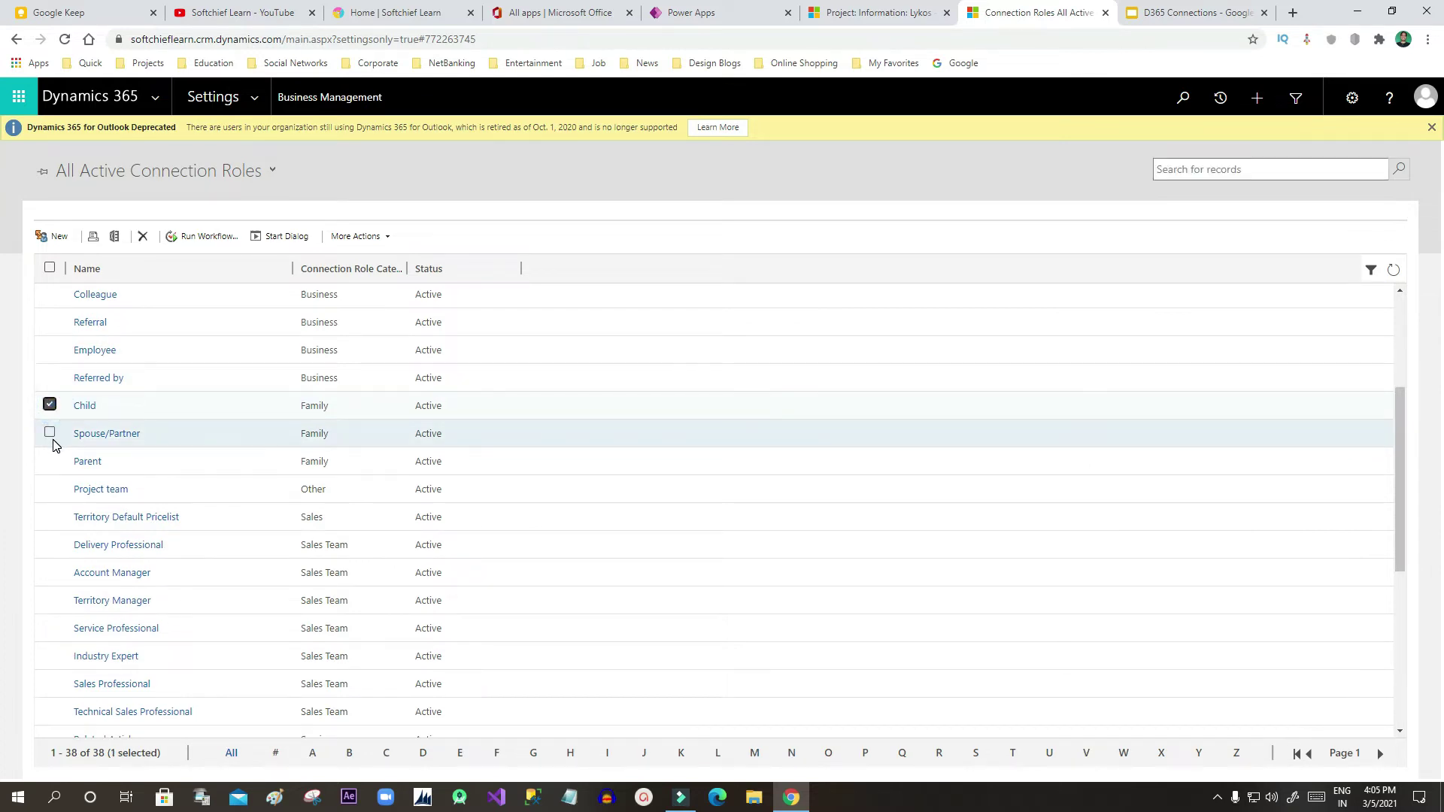
pyautogui.click(51, 435)
pyautogui.click(52, 466)
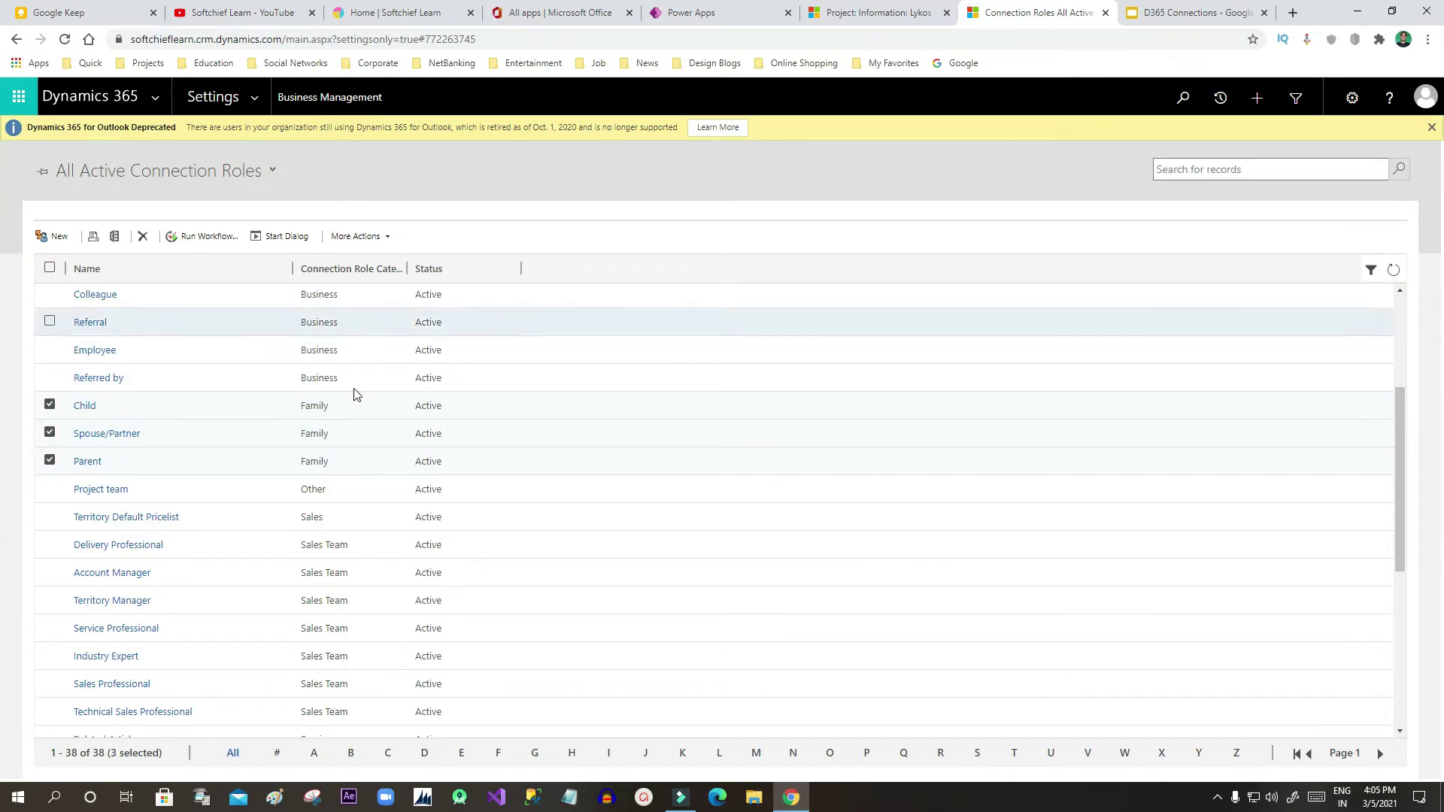
pyautogui.scroll(-2, 364, 455)
pyautogui.scroll(3, 364, 454)
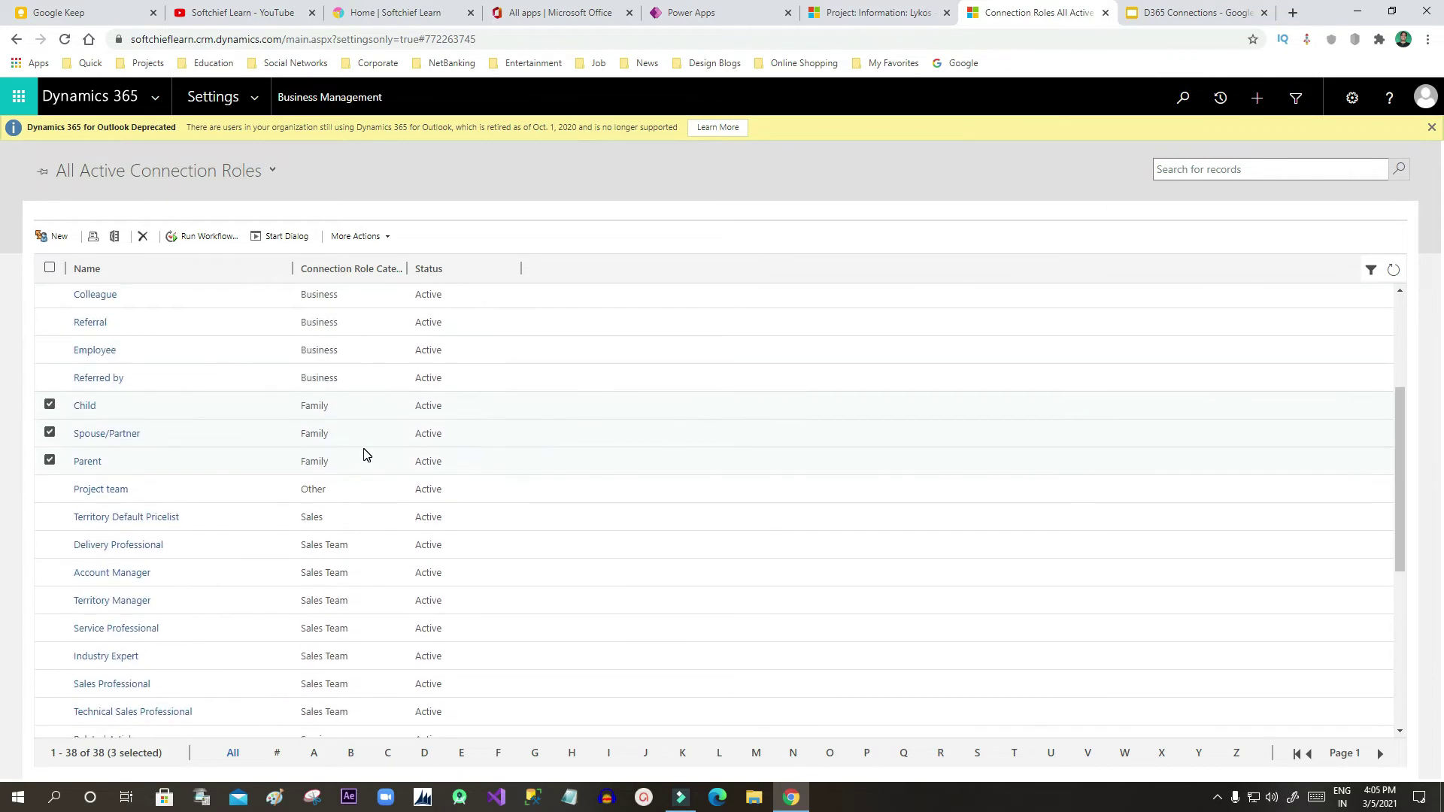
pyautogui.scroll(3, 364, 454)
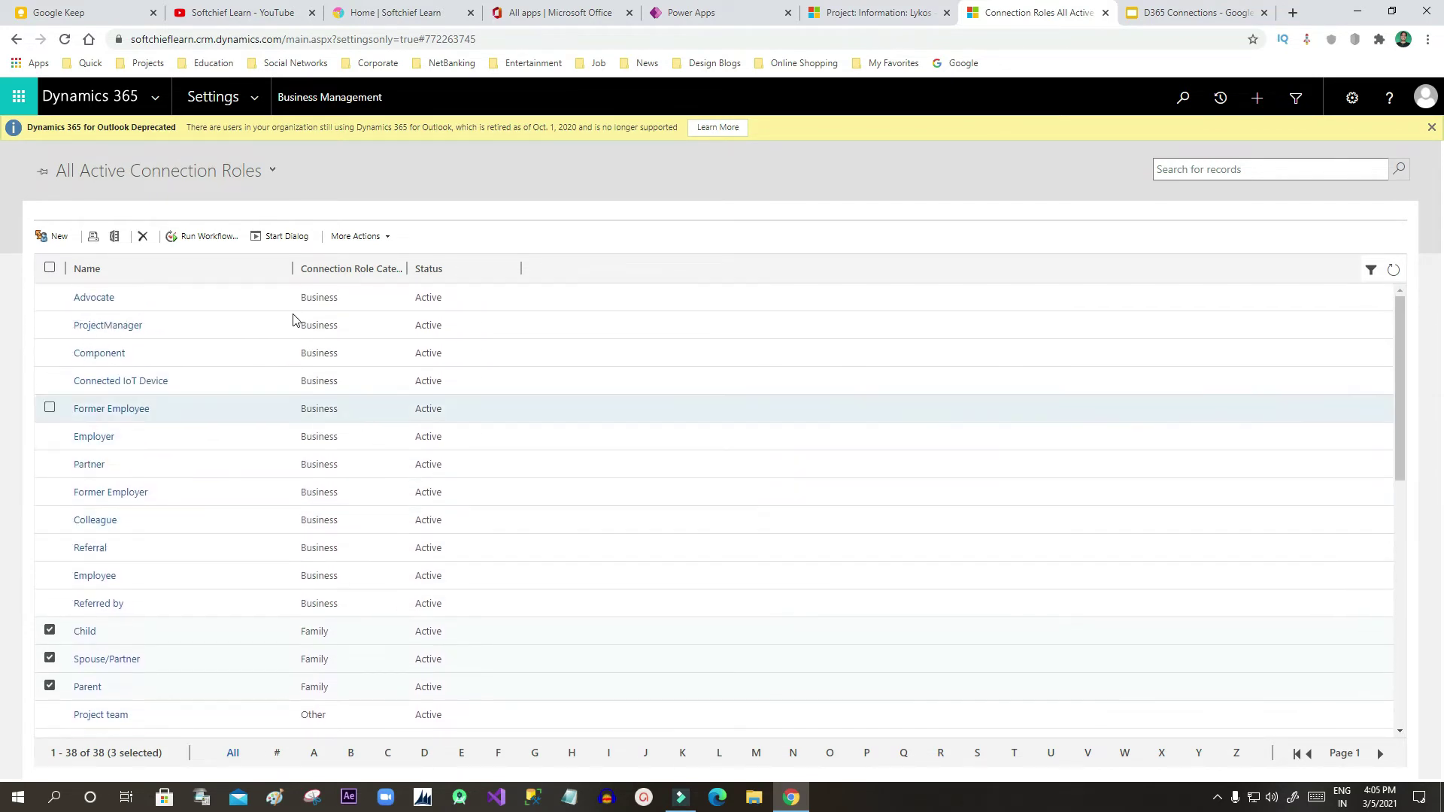
pyautogui.scroll(-8, 428, 432)
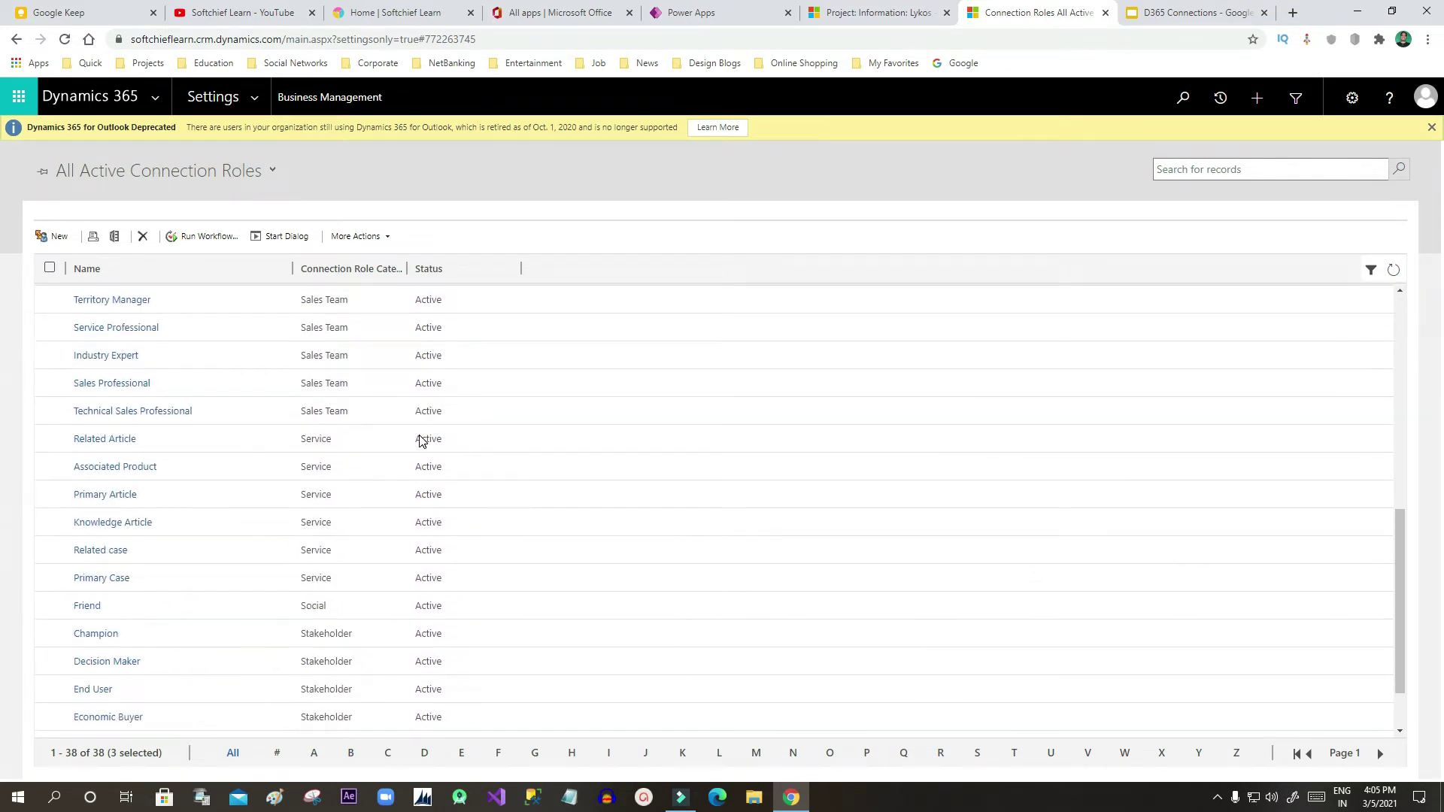
pyautogui.scroll(4, 379, 443)
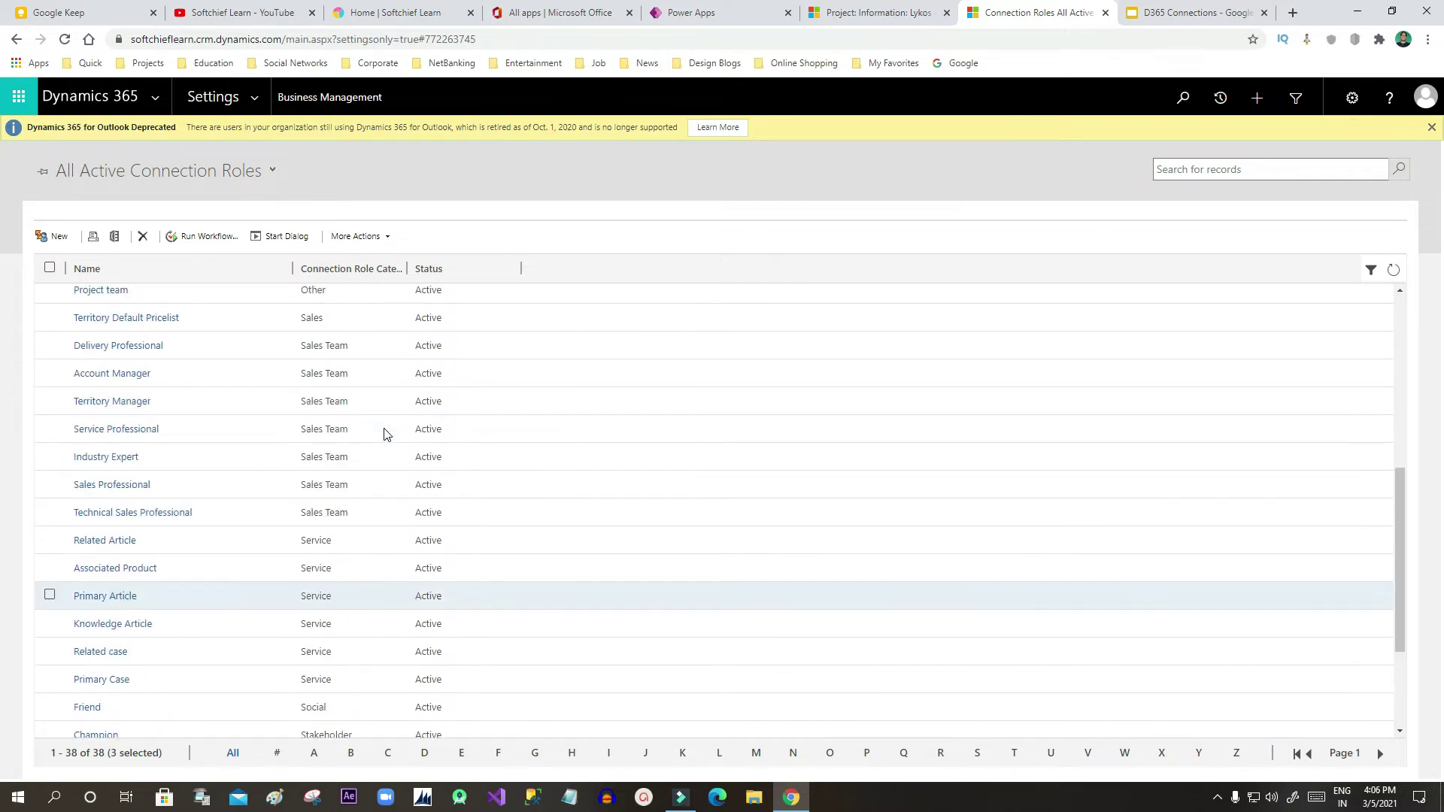
pyautogui.scroll(1, 369, 433)
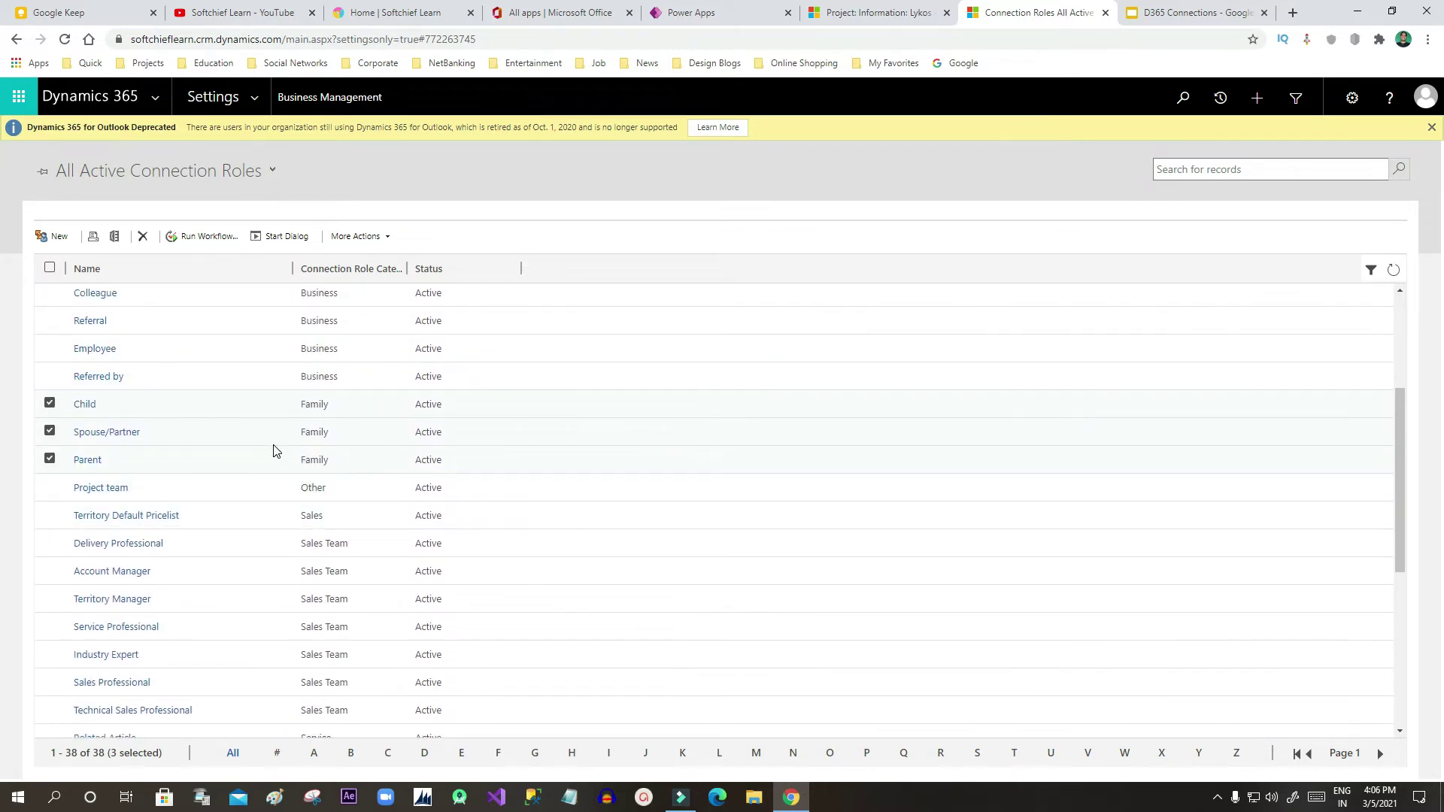
pyautogui.scroll(1, 273, 451)
# - Start a new connection role named Brother and set its category to Family
pyautogui.click(49, 238)
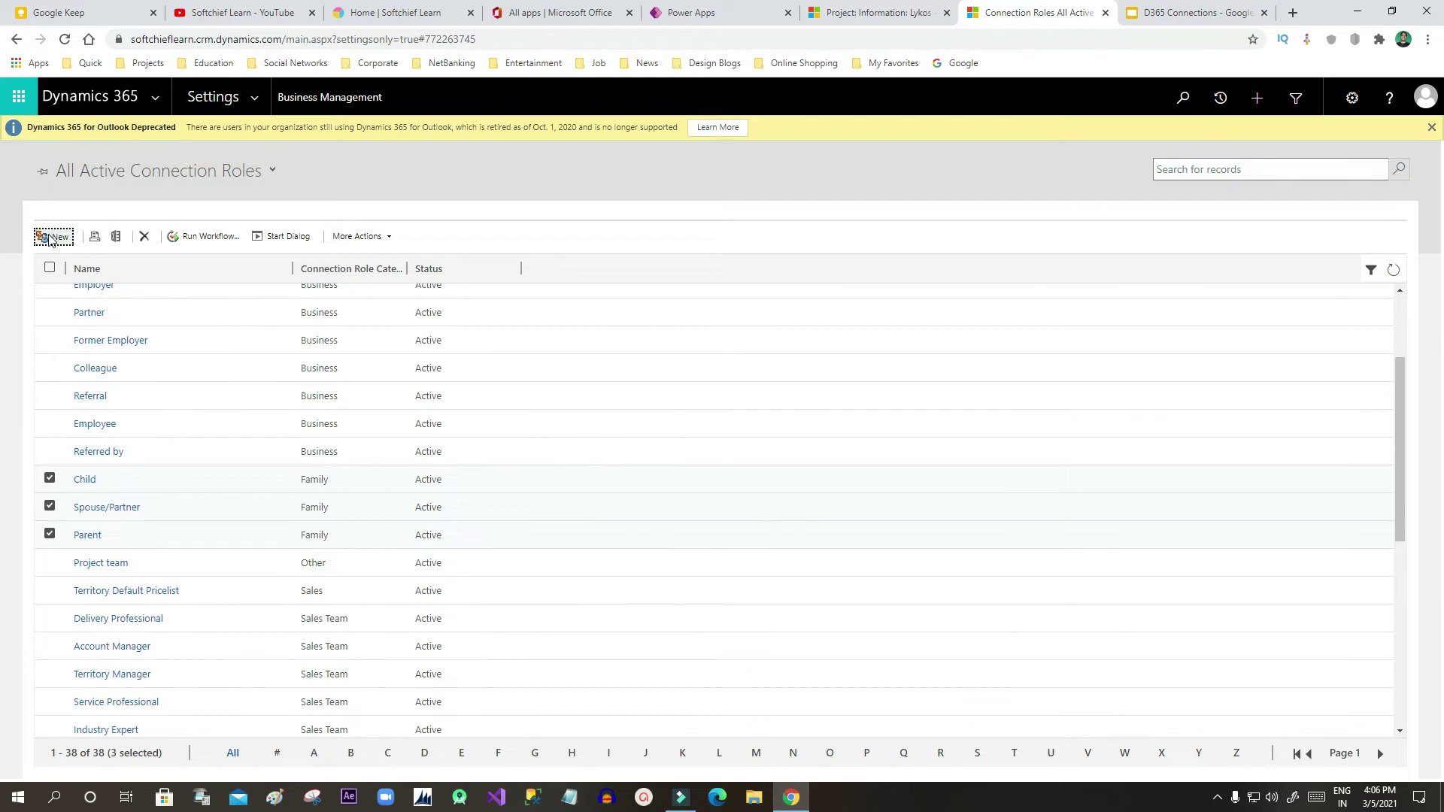
pyautogui.moveTo(766, 97); pyautogui.dragTo(726, 96)
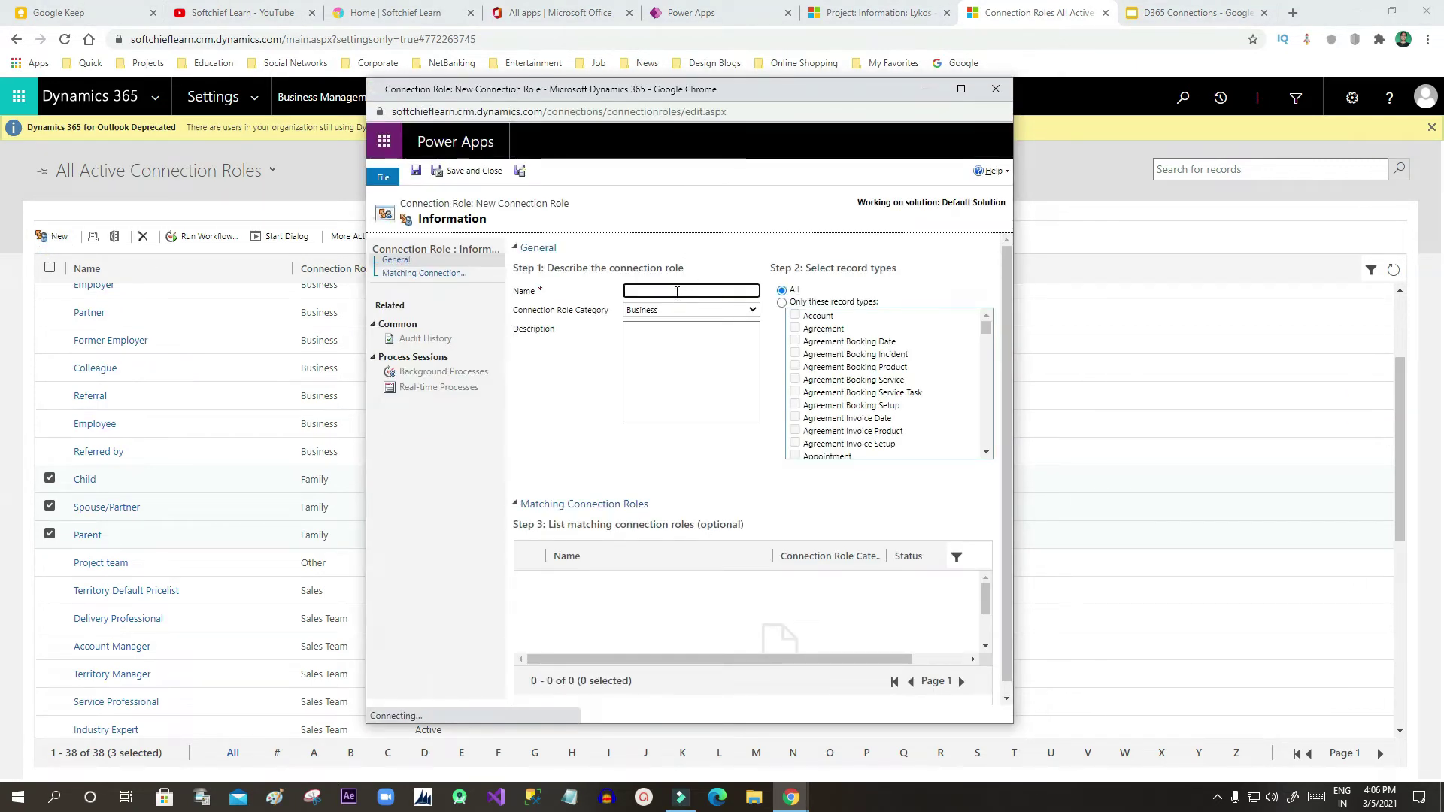
pyautogui.click(676, 292)
pyautogui.write('Brother')
pyautogui.click(670, 308)
pyautogui.click(669, 335)
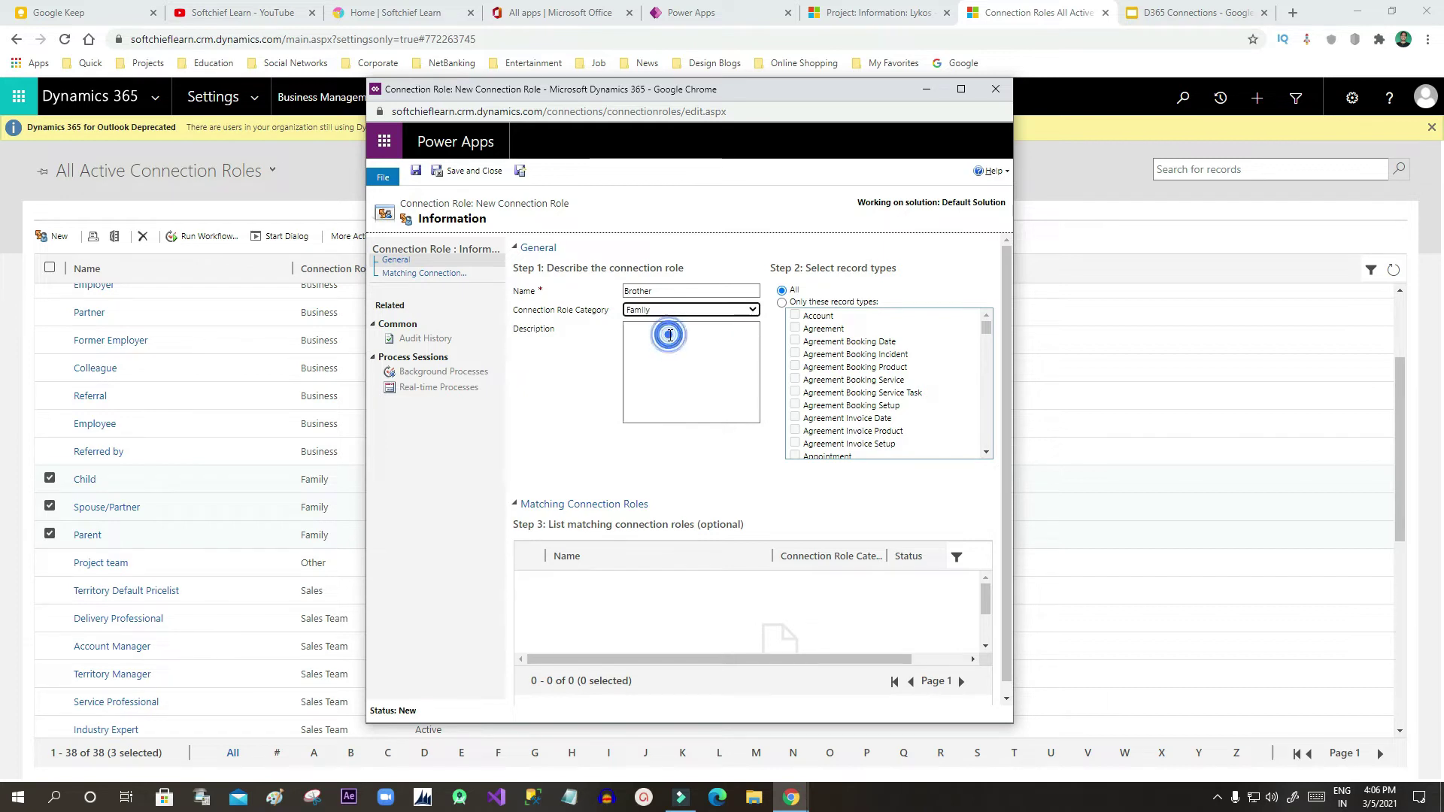
# - Keep the Brother role available for all record types, save and close it, and mark it in the active roles list
pyautogui.click(669, 335)
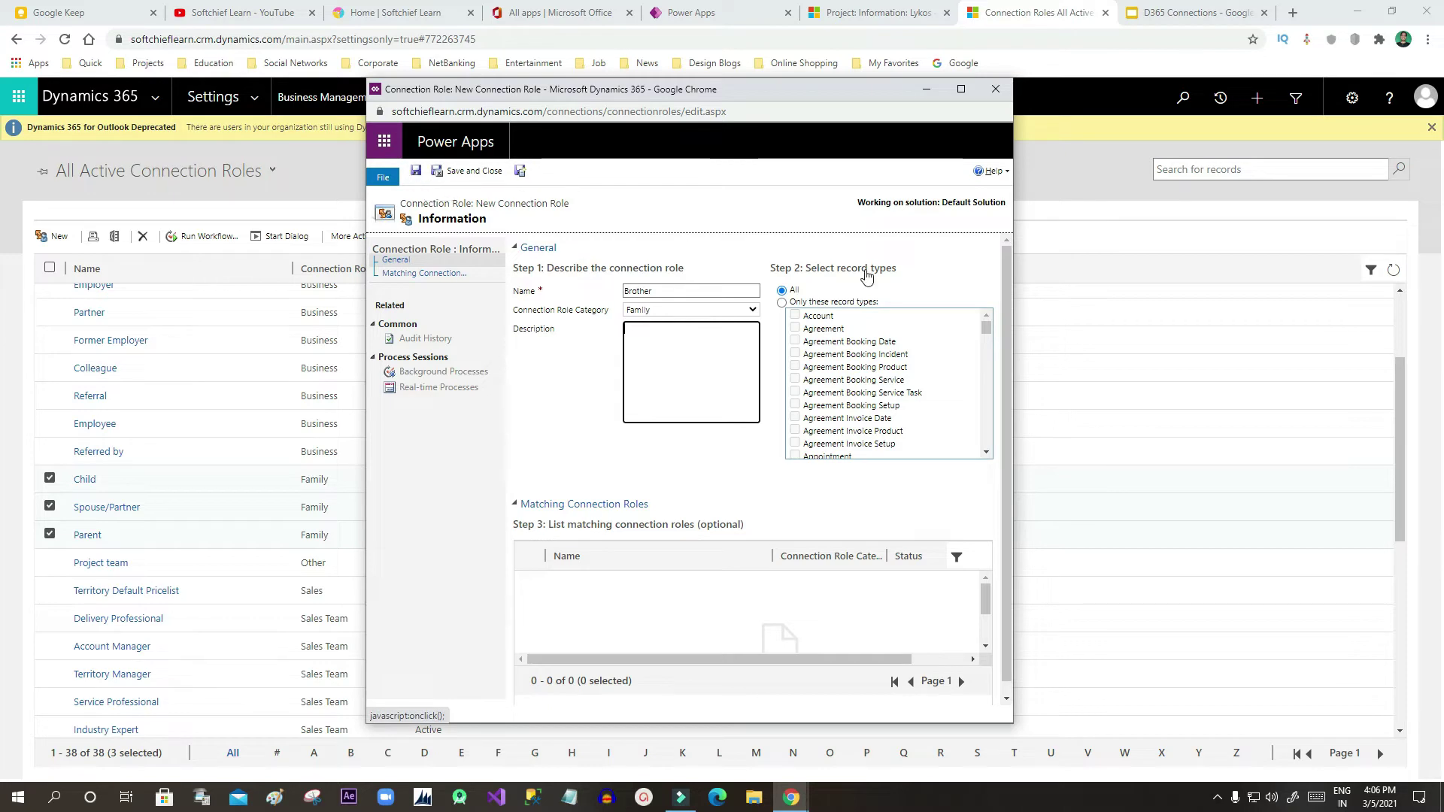
pyautogui.click(816, 270)
pyautogui.moveTo(805, 266); pyautogui.dragTo(910, 266)
pyautogui.click(910, 265)
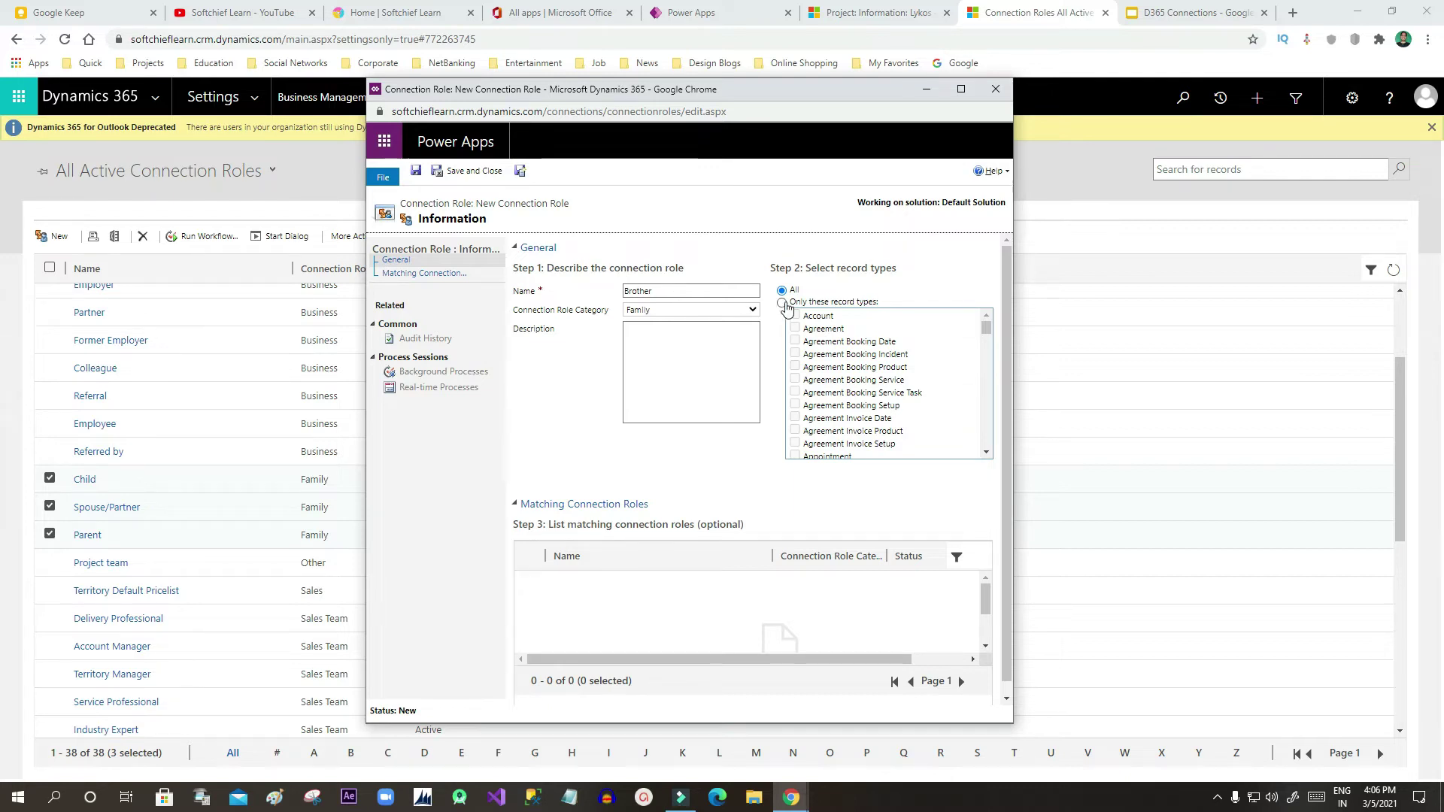
pyautogui.click(782, 294)
pyautogui.click(415, 171)
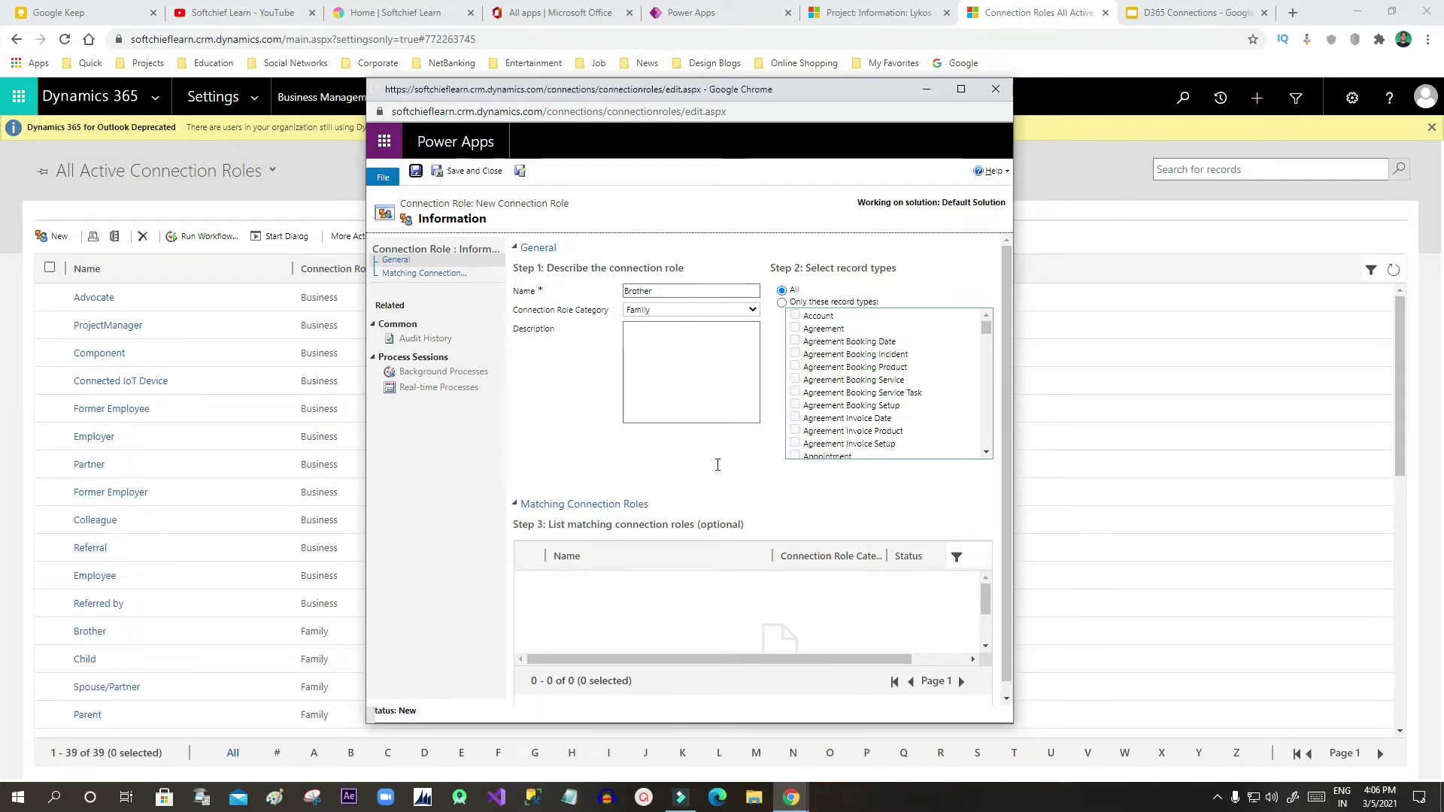
pyautogui.click(494, 179)
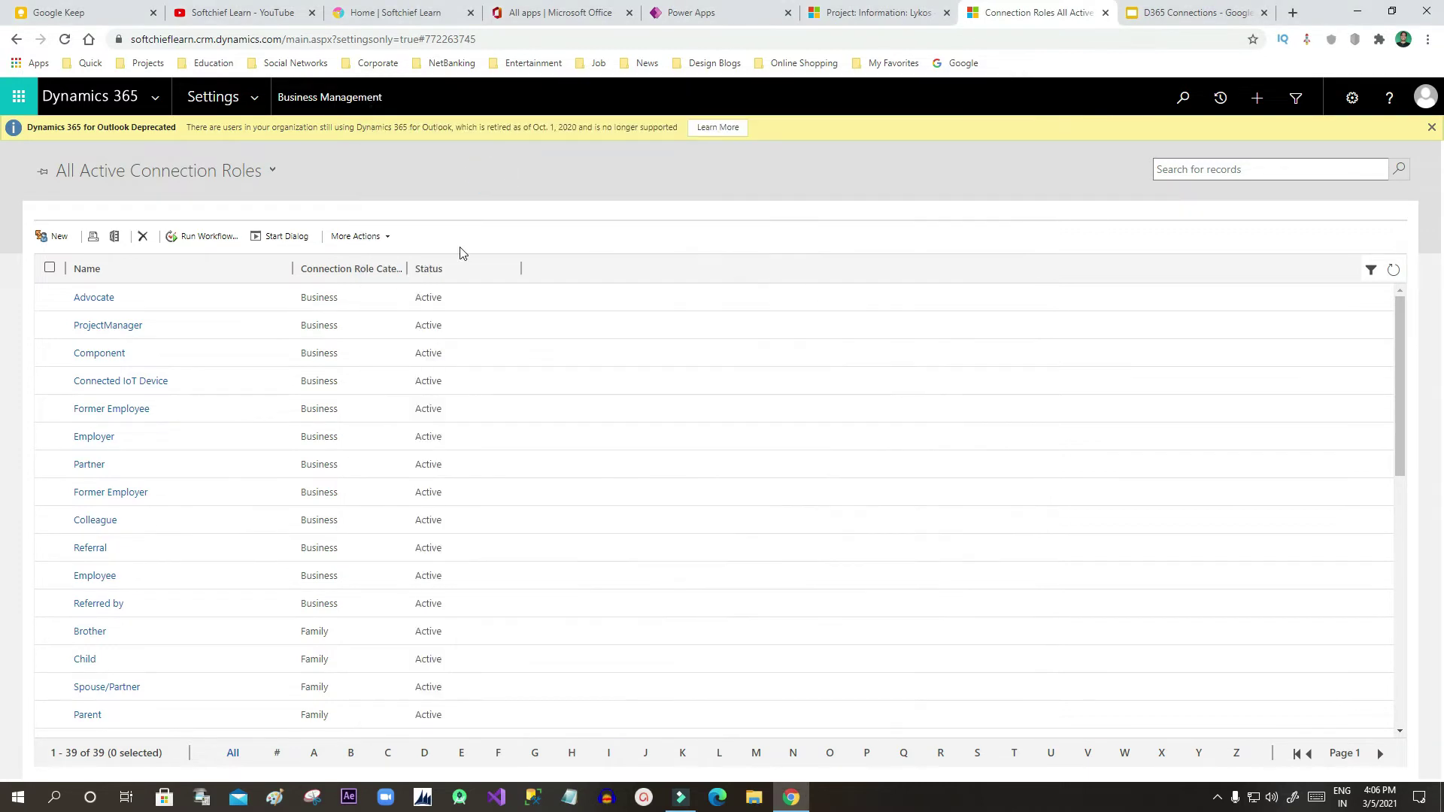
pyautogui.click(49, 631)
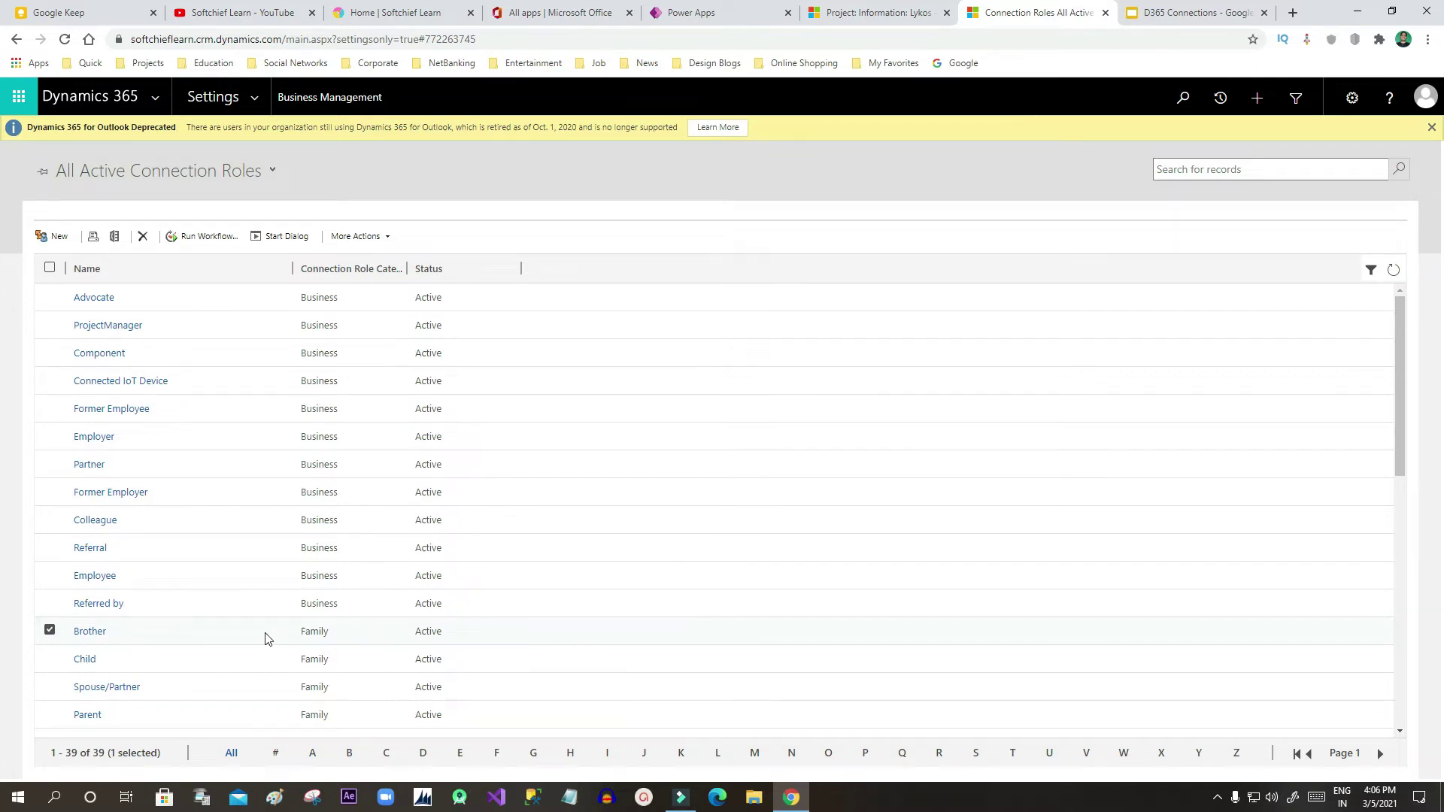
# - Return to the Lykos project and open the contact connected in the ProjectManager role
pyautogui.click(887, 13)
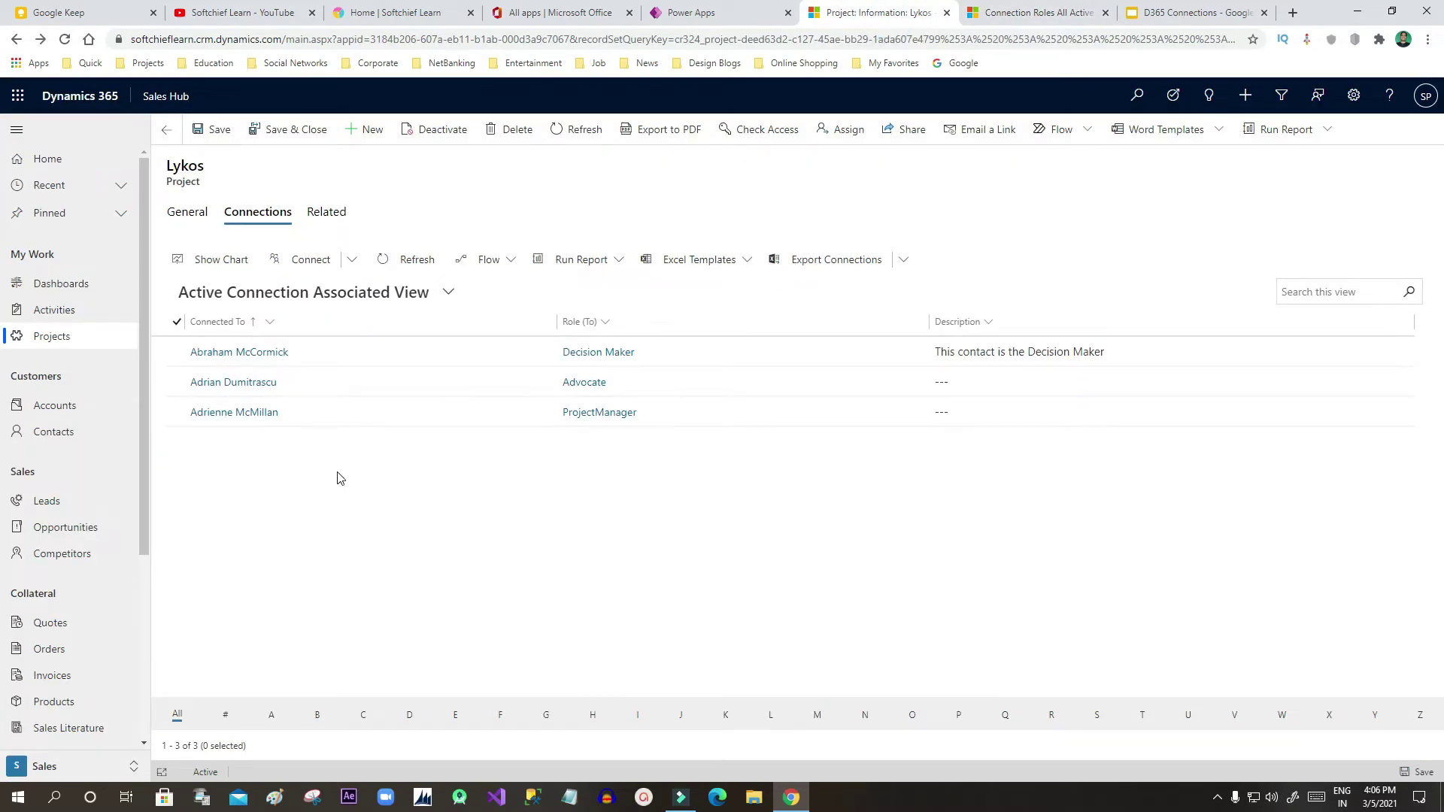
pyautogui.click(229, 413)
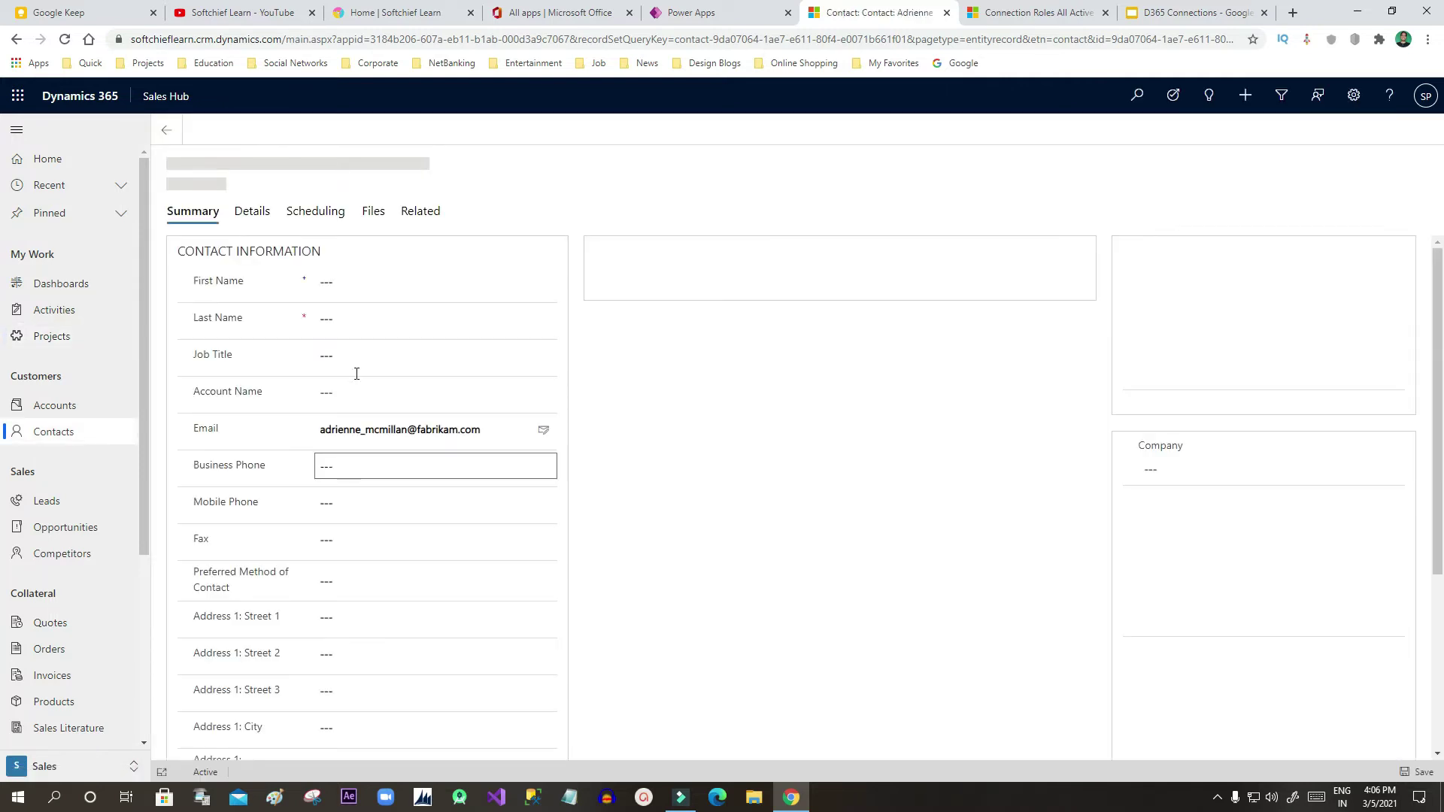
pyautogui.moveTo(216, 181); pyautogui.dragTo(251, 188)
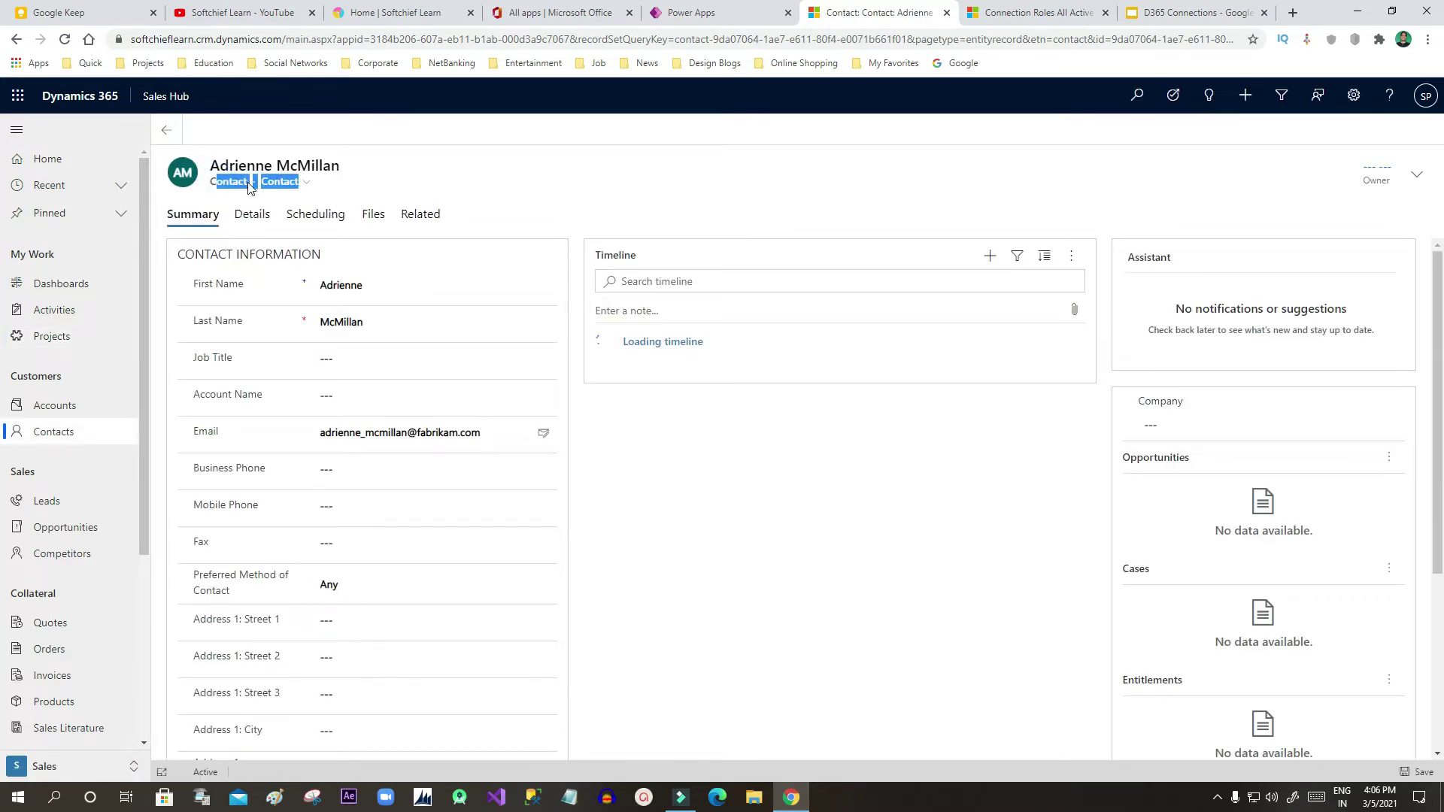
pyautogui.click(421, 216)
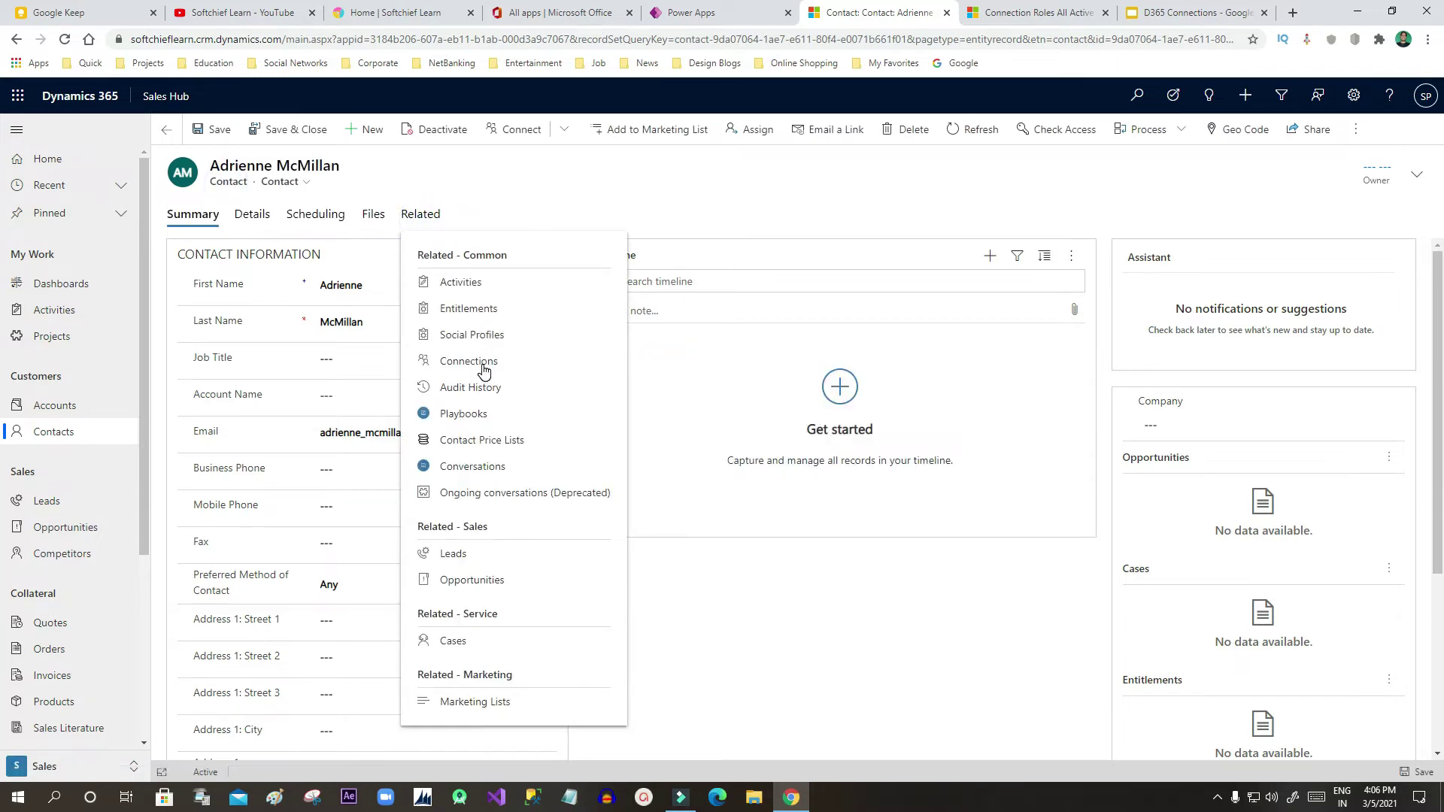
pyautogui.click(489, 220)
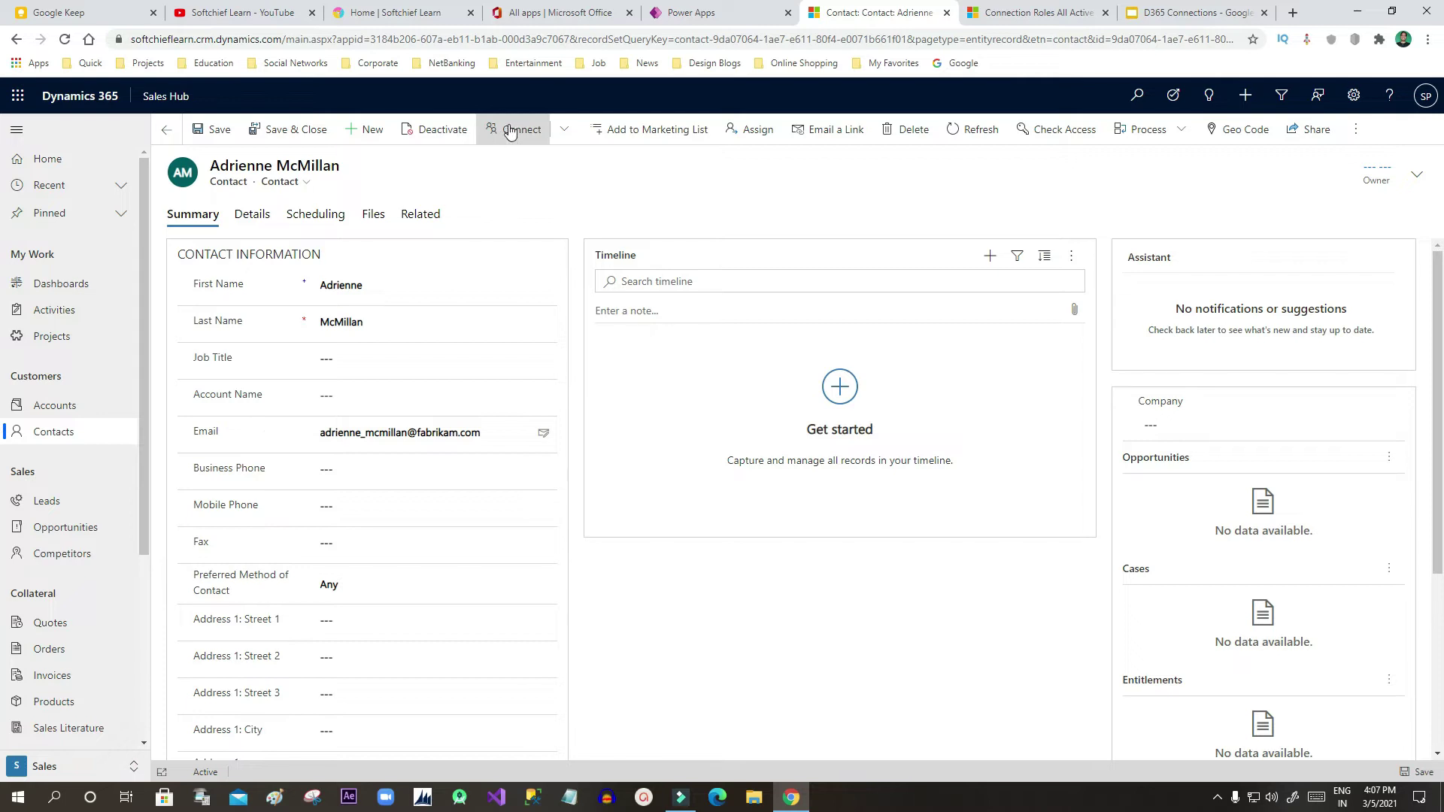
# - Start a new connection from this contact and choose another contact, limiting the record lookup to Contacts
pyautogui.click(515, 132)
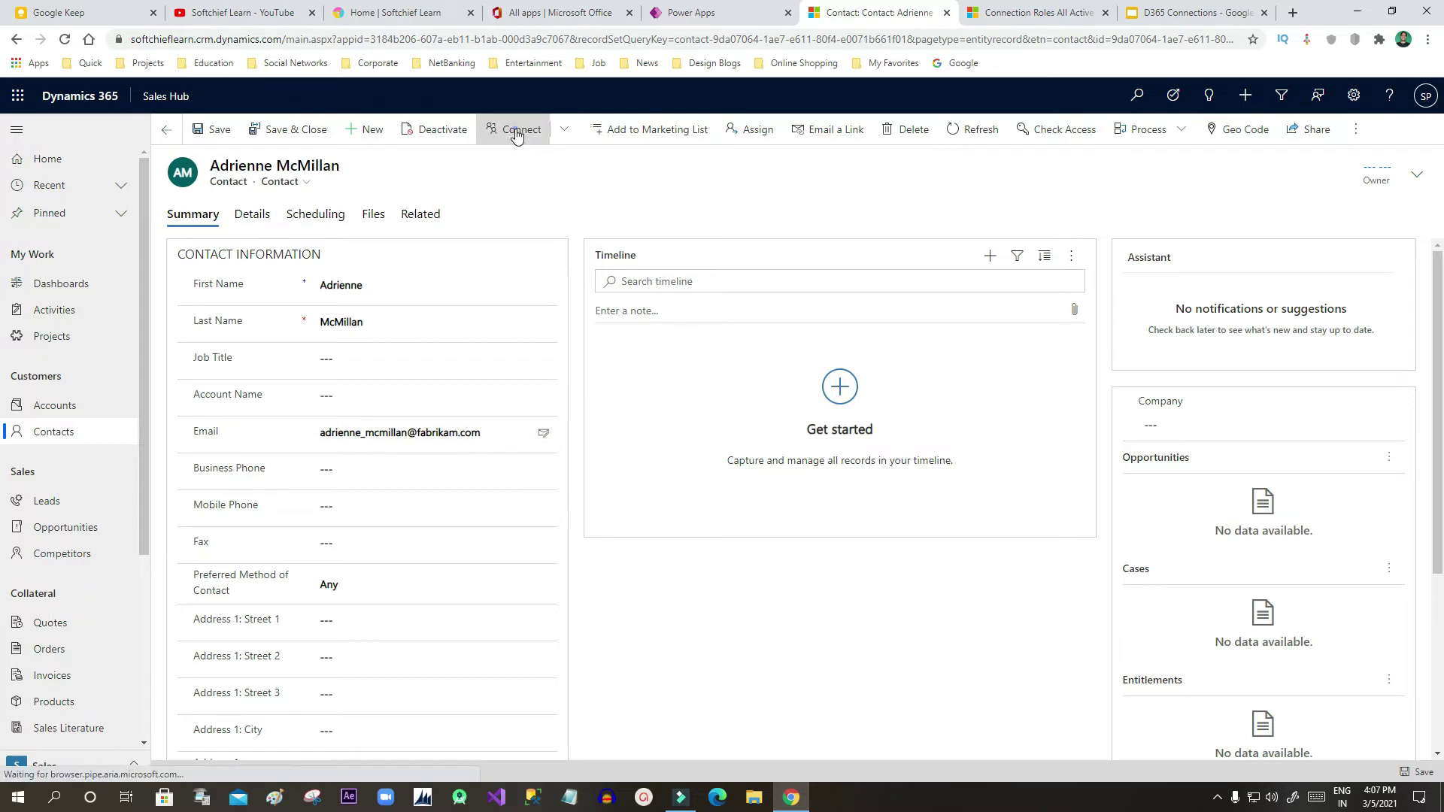
pyautogui.click(361, 255)
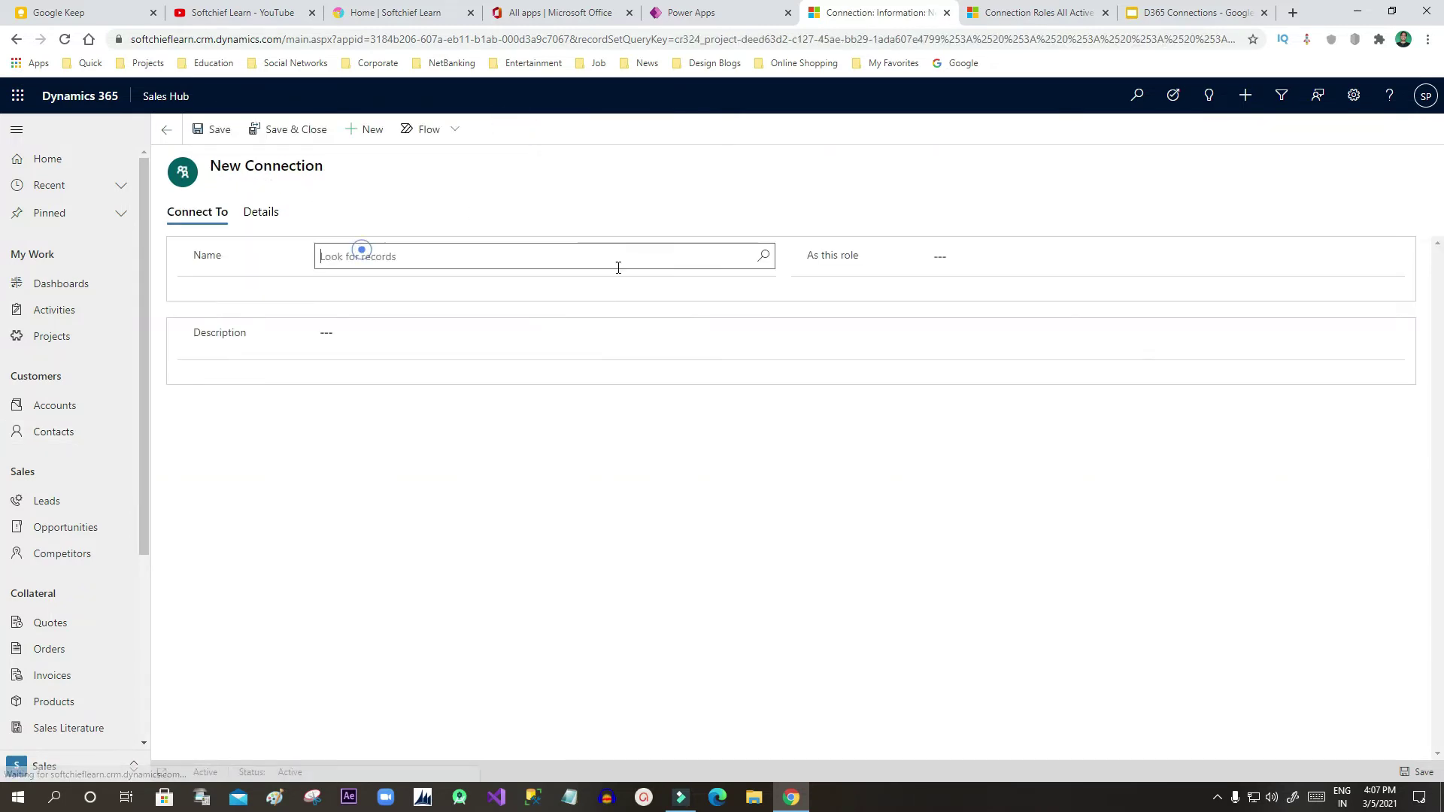
pyautogui.click(763, 259)
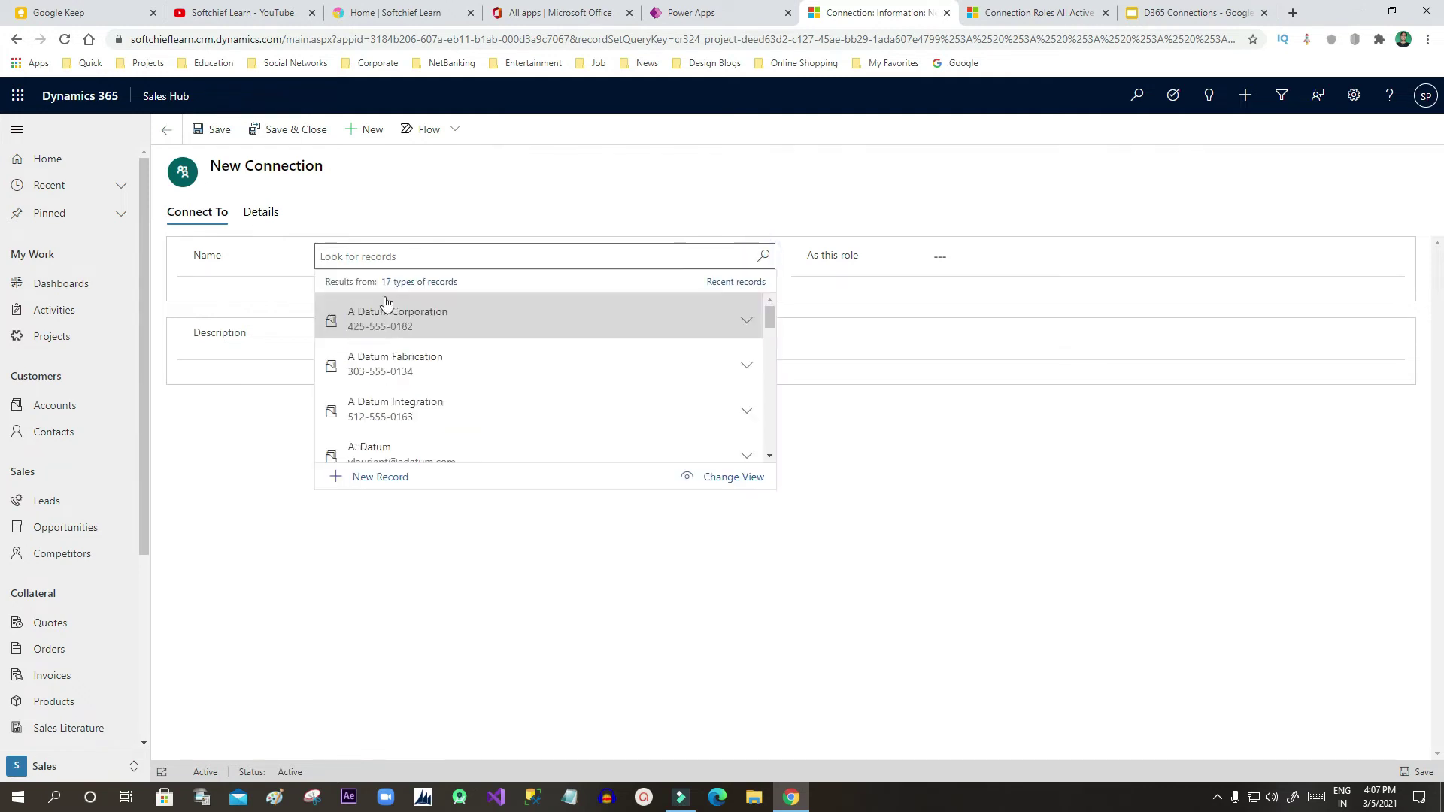
pyautogui.click(399, 288)
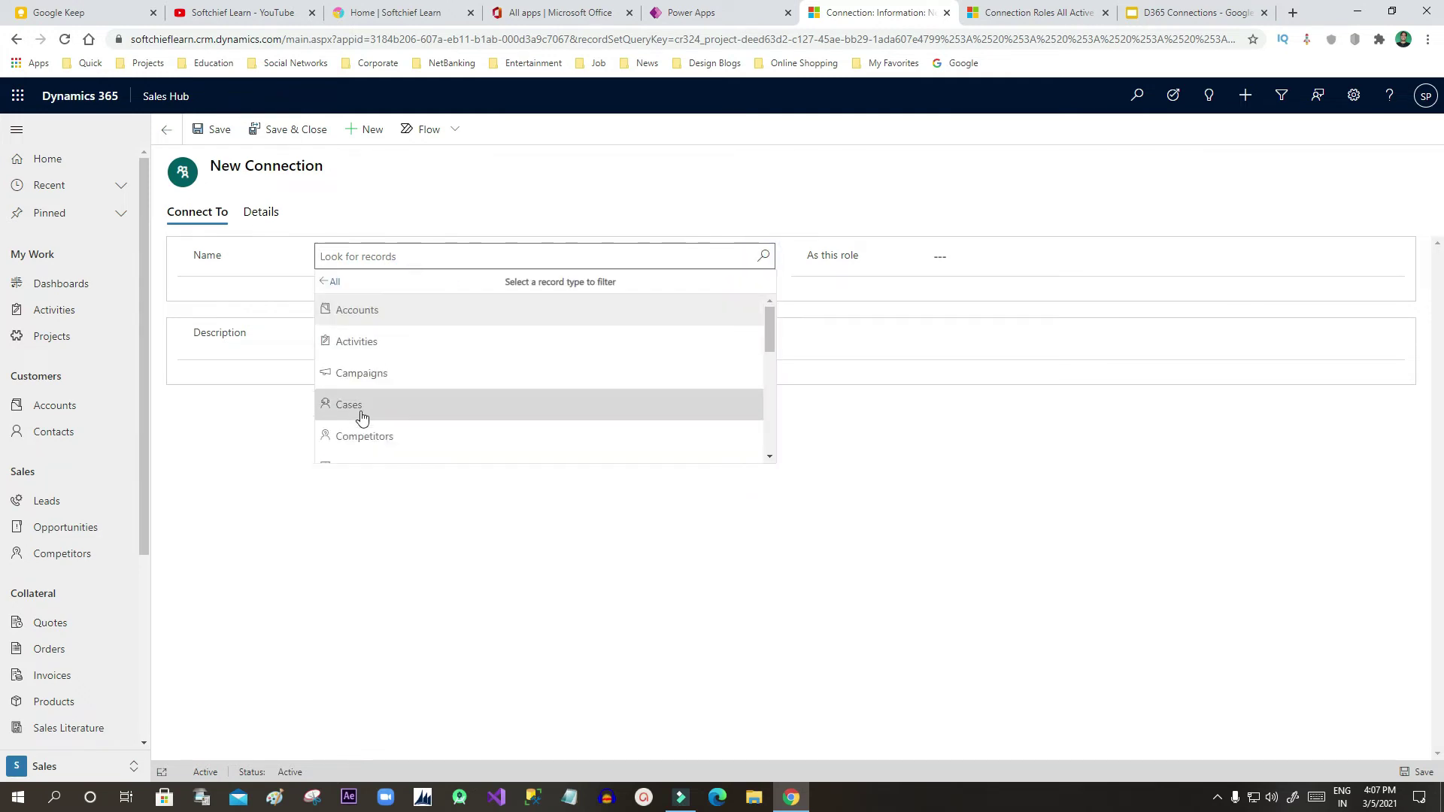
pyautogui.scroll(-2, 365, 376)
pyautogui.click(369, 333)
pyautogui.scroll(-4, 419, 419)
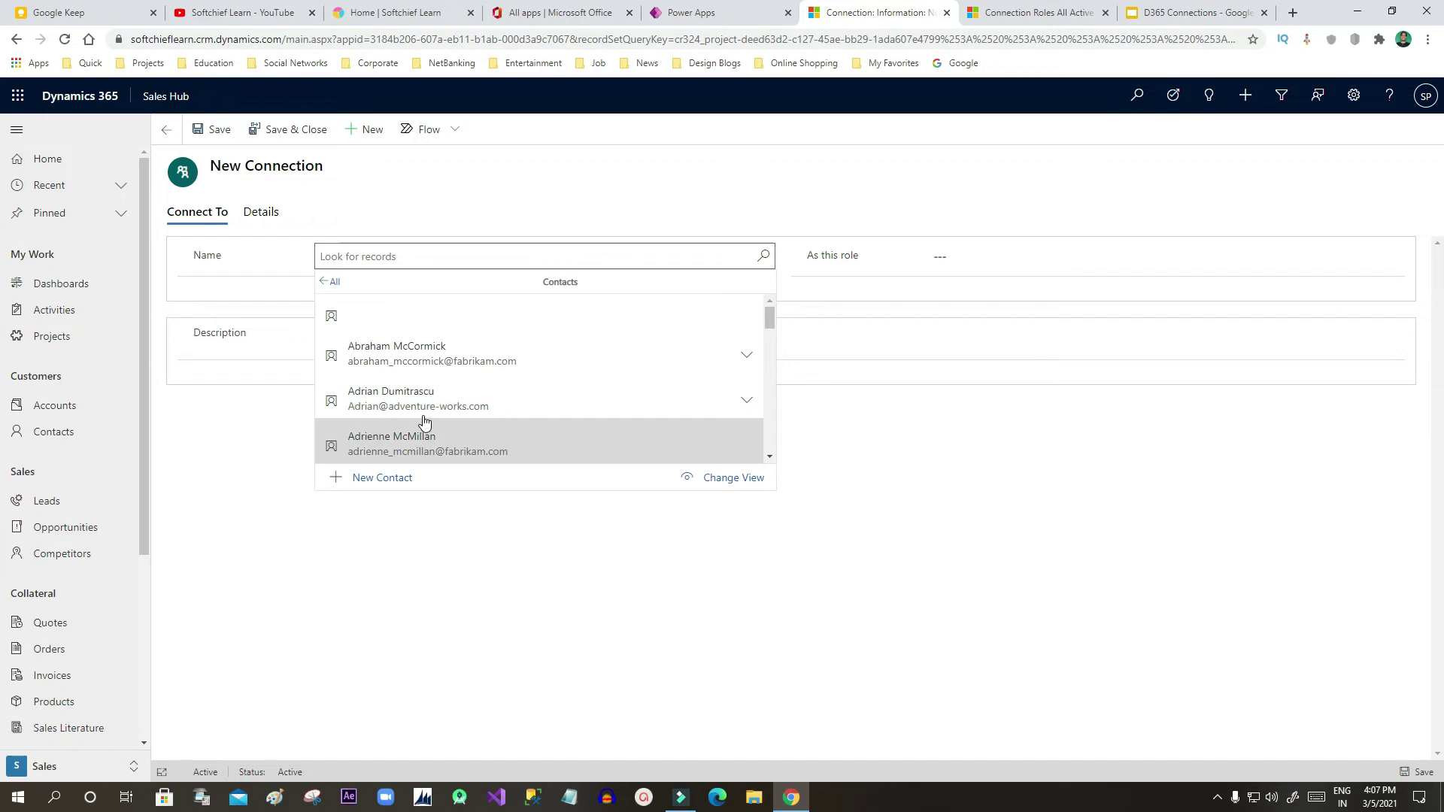
pyautogui.click(409, 404)
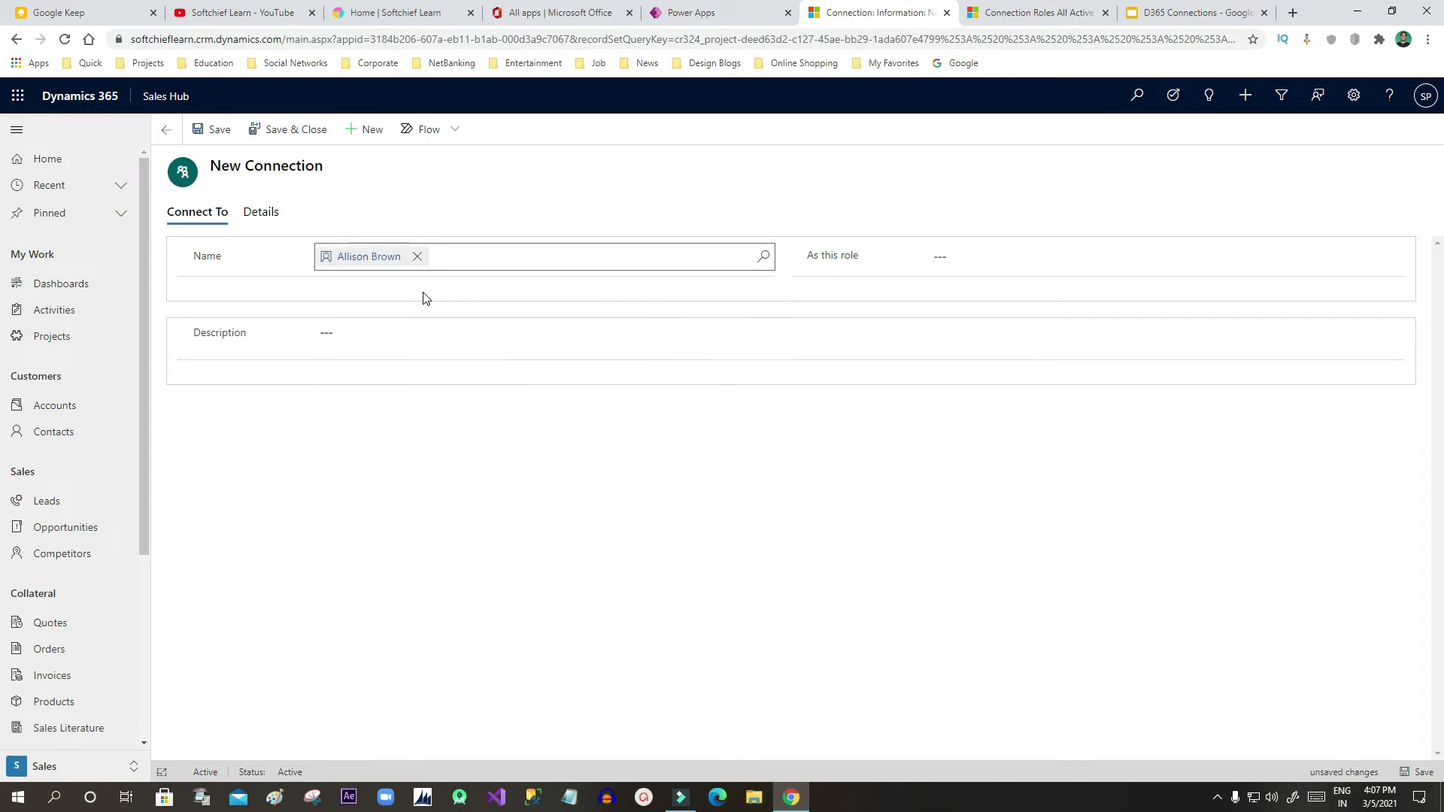
# - Assign the Brother role to the connected contact, then save and close the connection
pyautogui.click(935, 258)
pyautogui.click(1392, 258)
pyautogui.moveTo(1400, 314); pyautogui.dragTo(1400, 371)
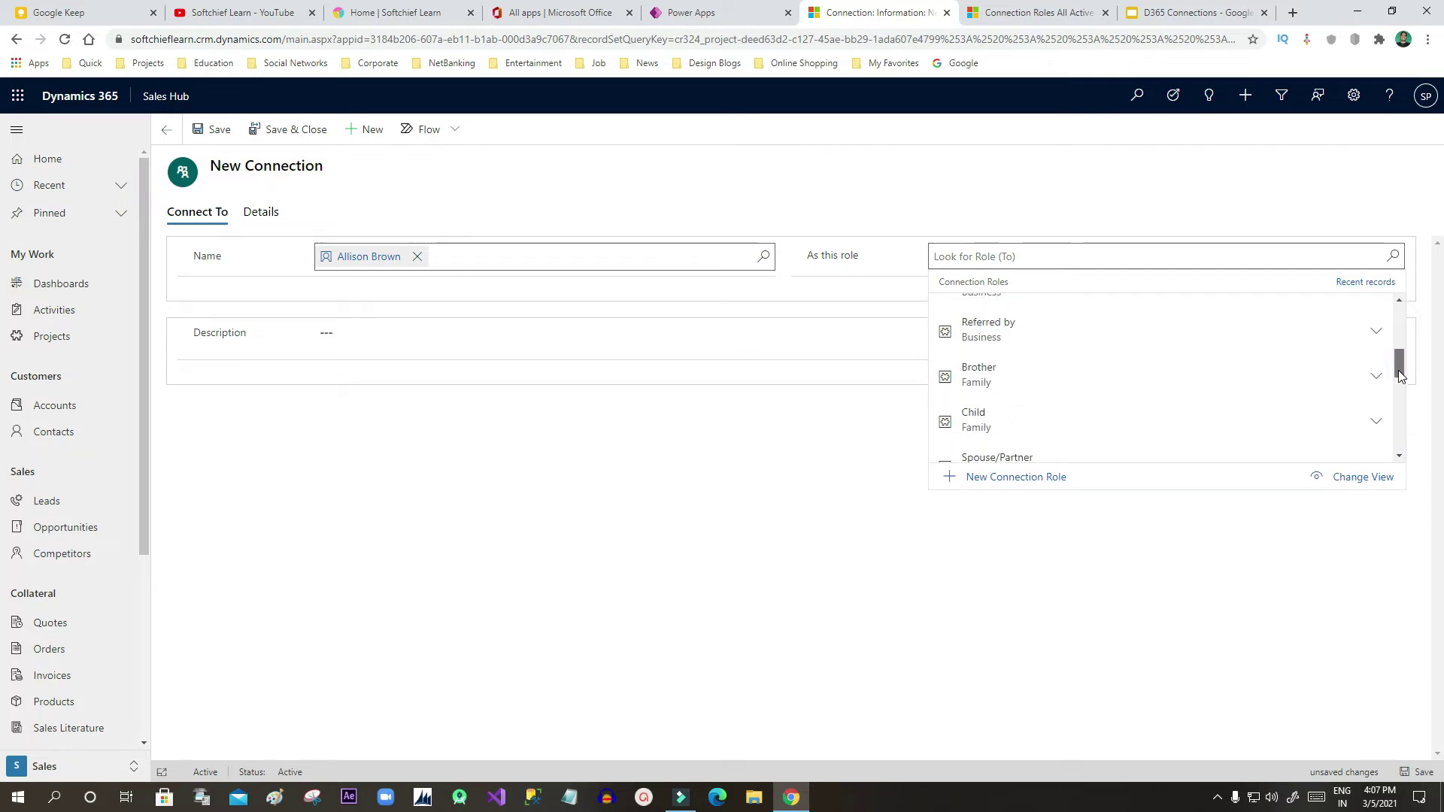
pyautogui.click(1041, 356)
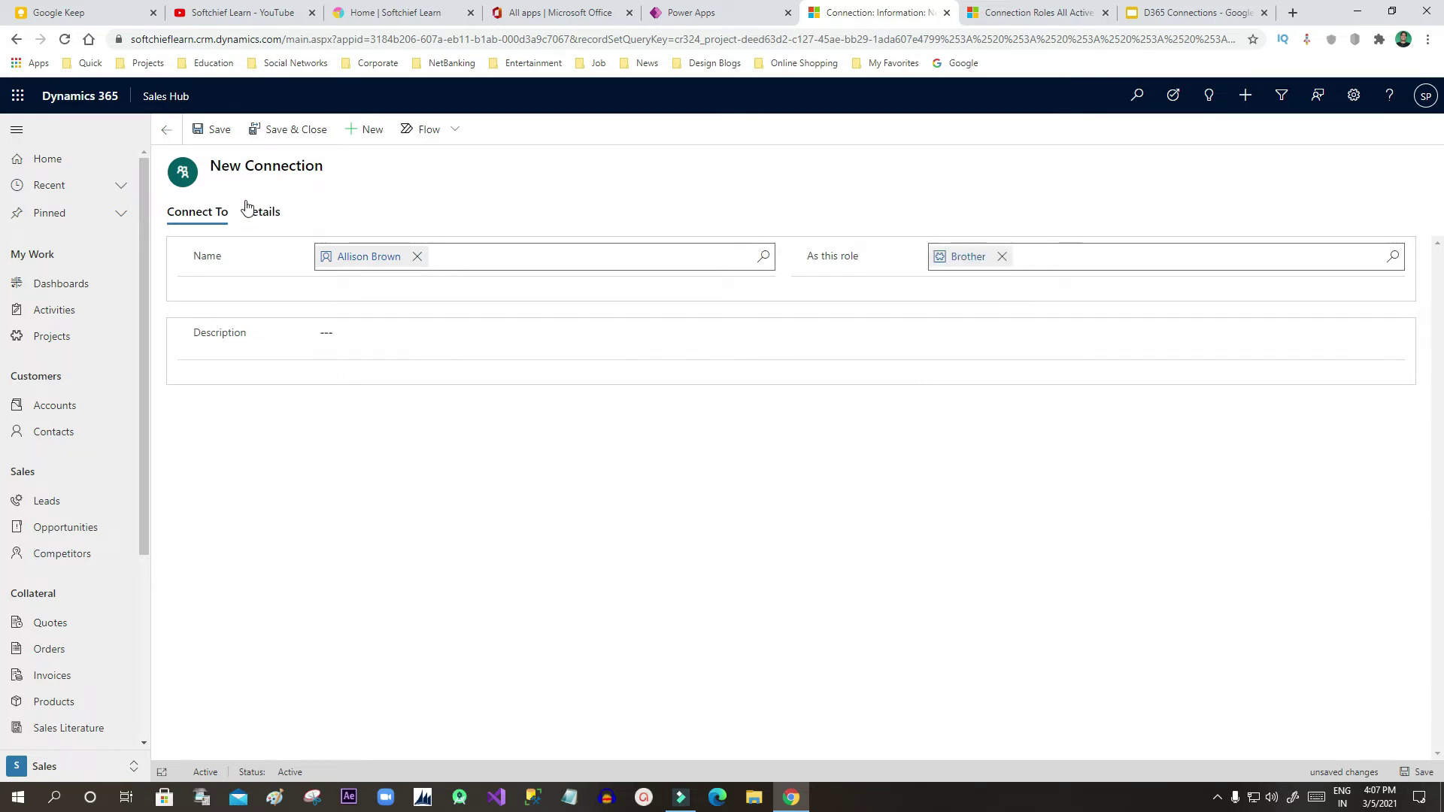
pyautogui.click(293, 134)
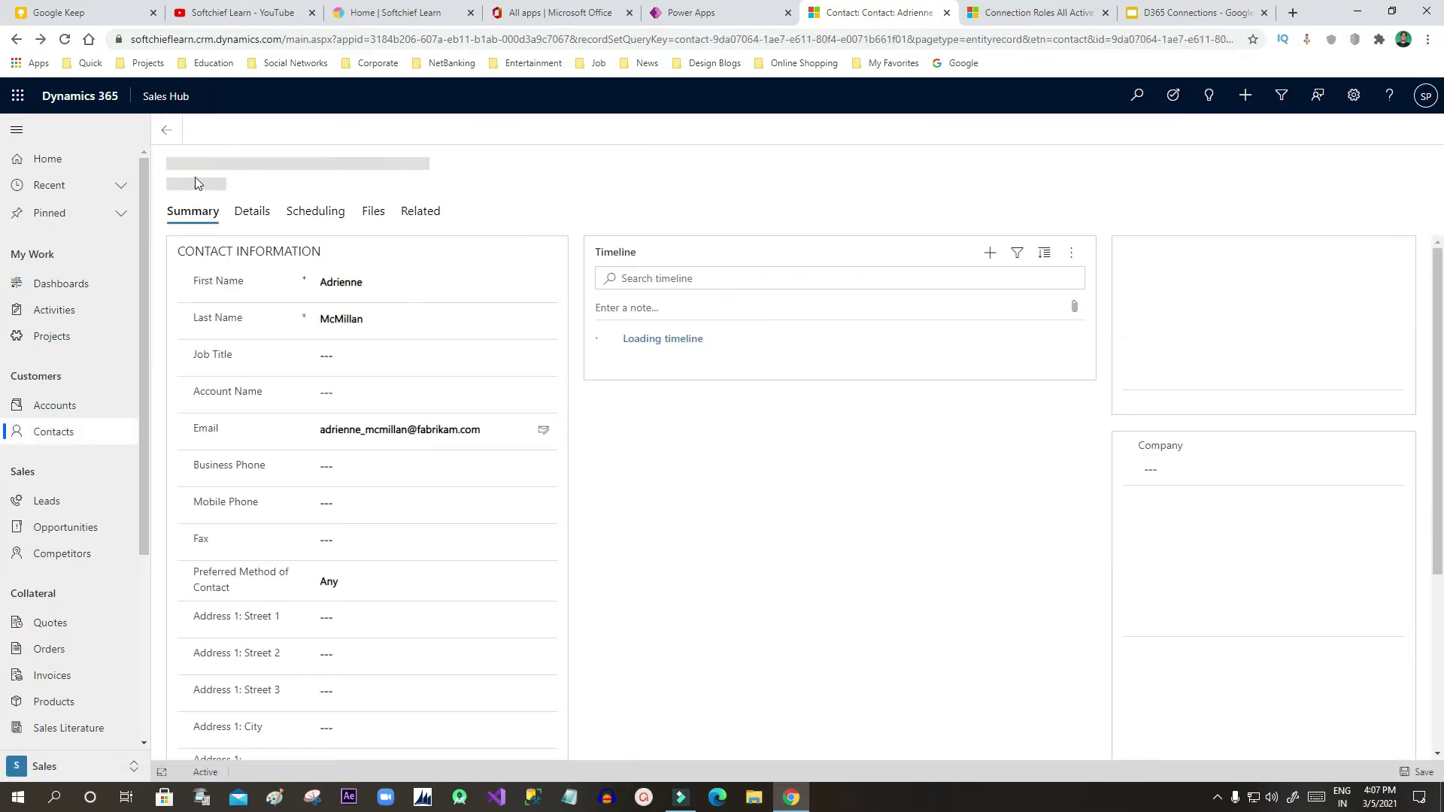
# - Show the contact's related connections to review the linked records and their roles
pyautogui.moveTo(219, 166); pyautogui.dragTo(337, 159)
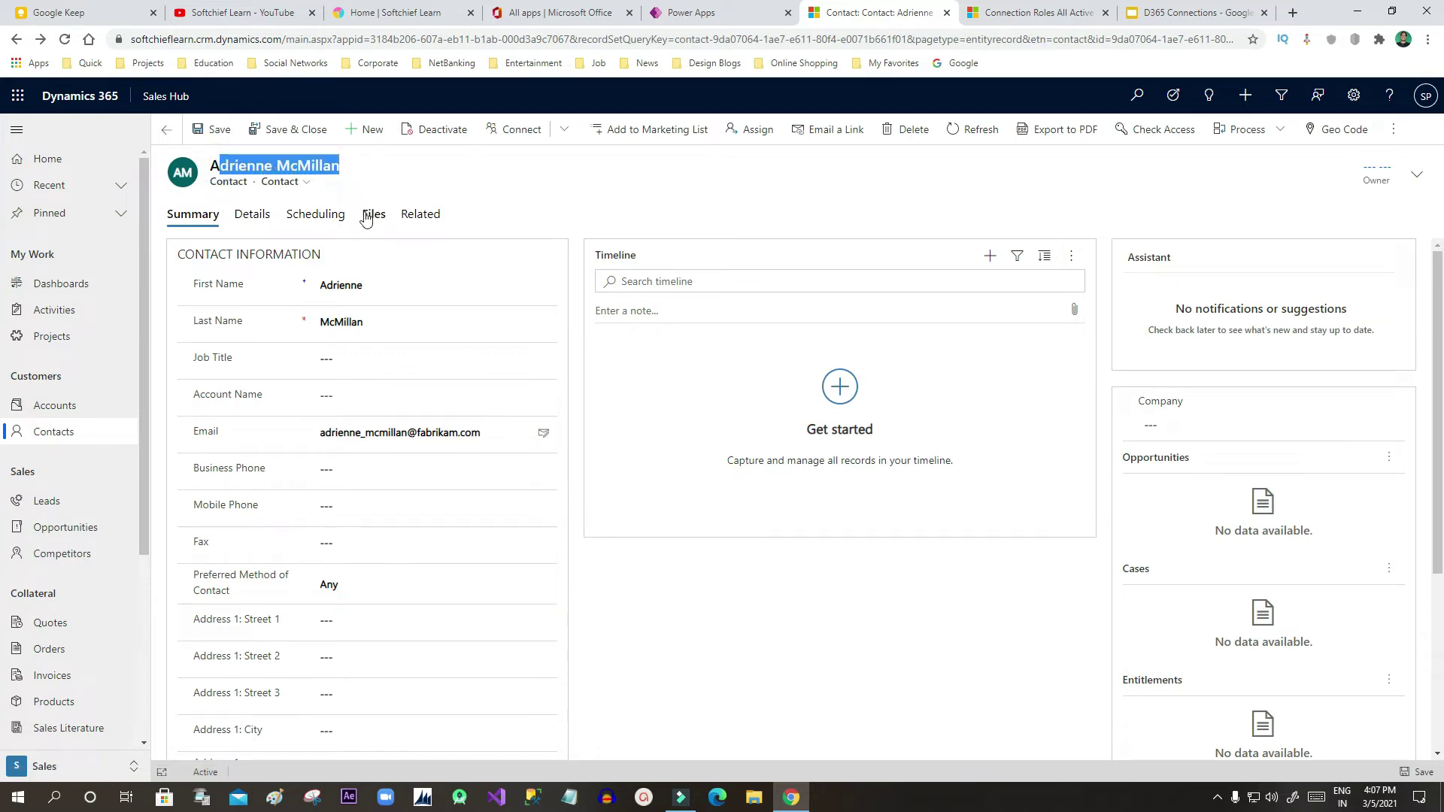
pyautogui.click(418, 215)
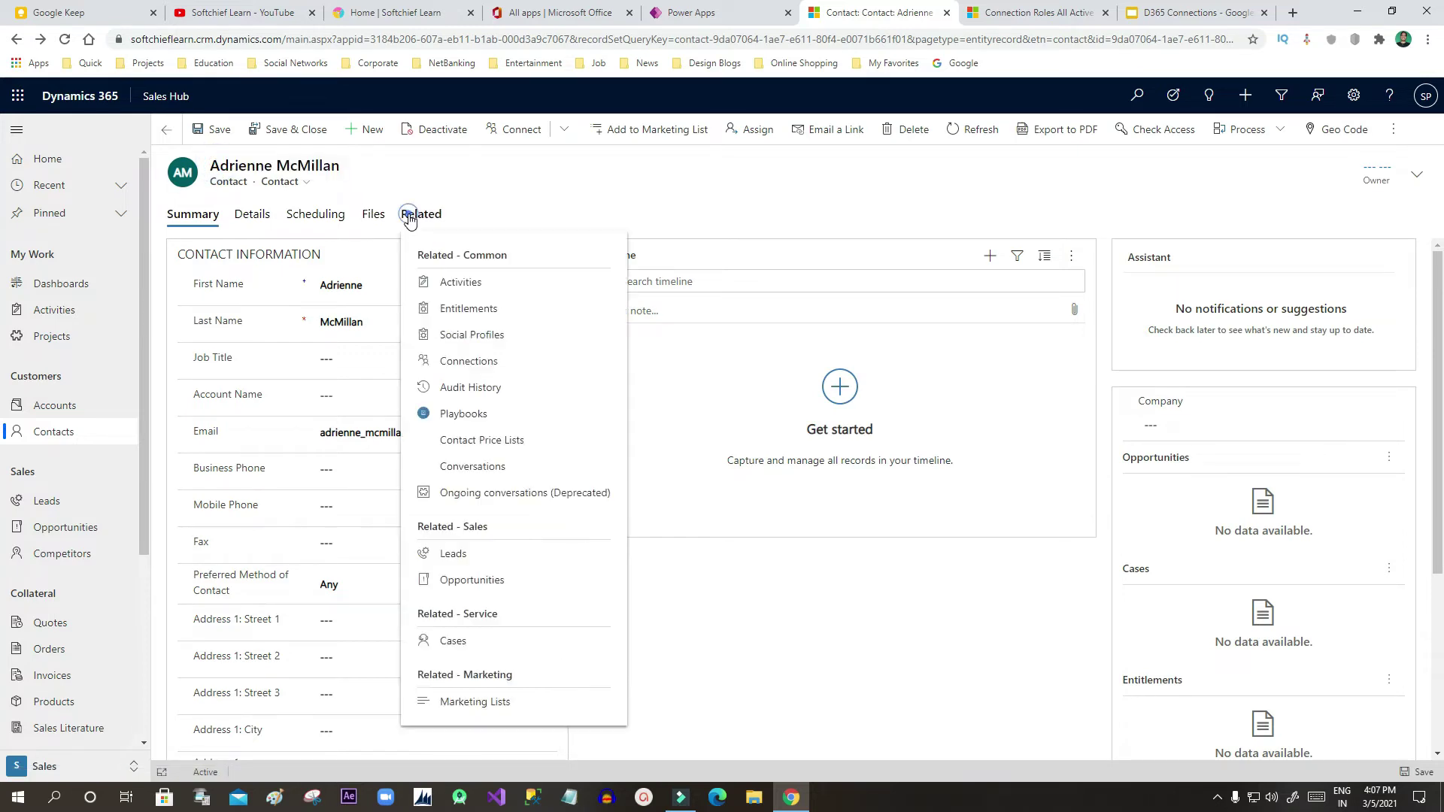
pyautogui.click(469, 361)
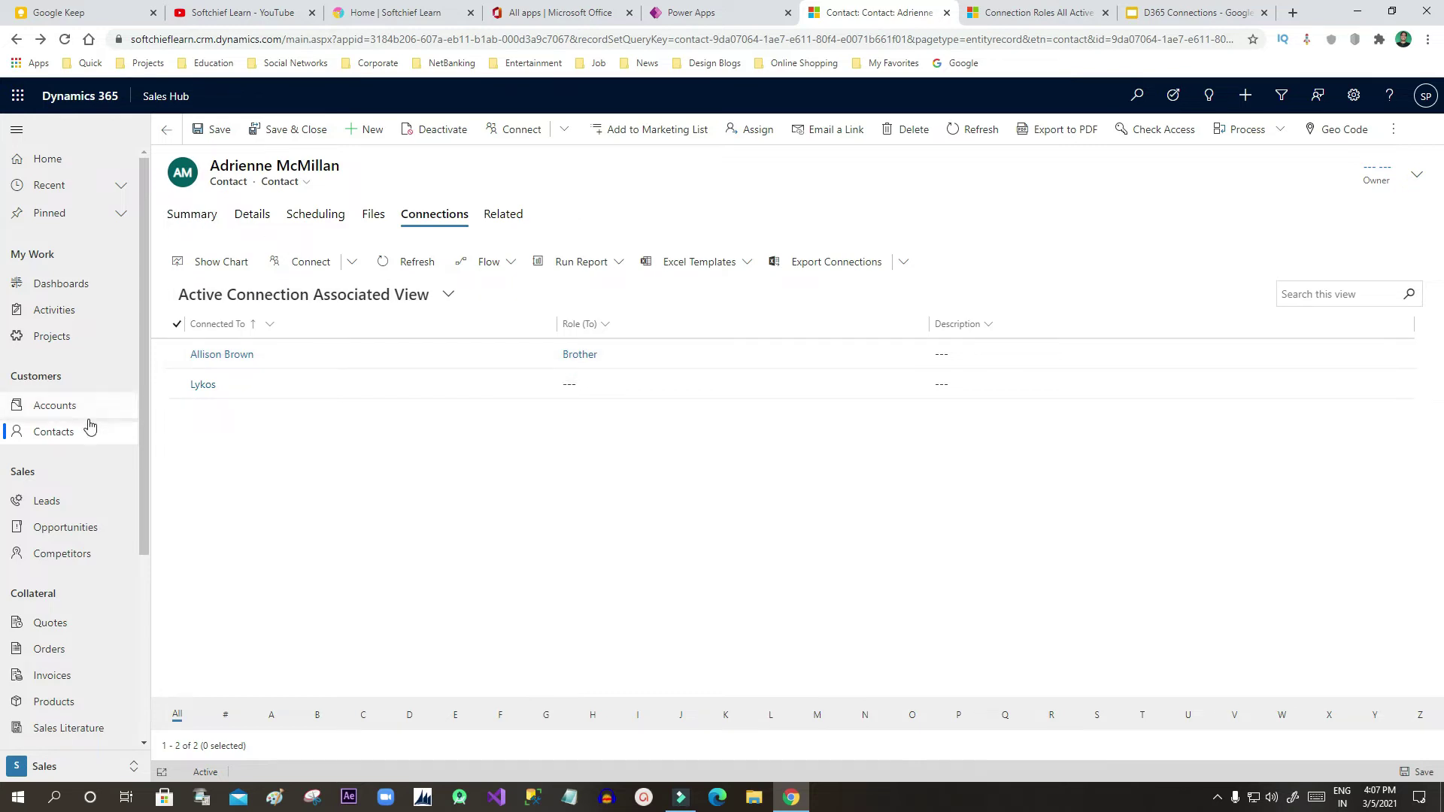
# - Reopen the Lykos project from the active projects and show its related connections
pyautogui.click(52, 336)
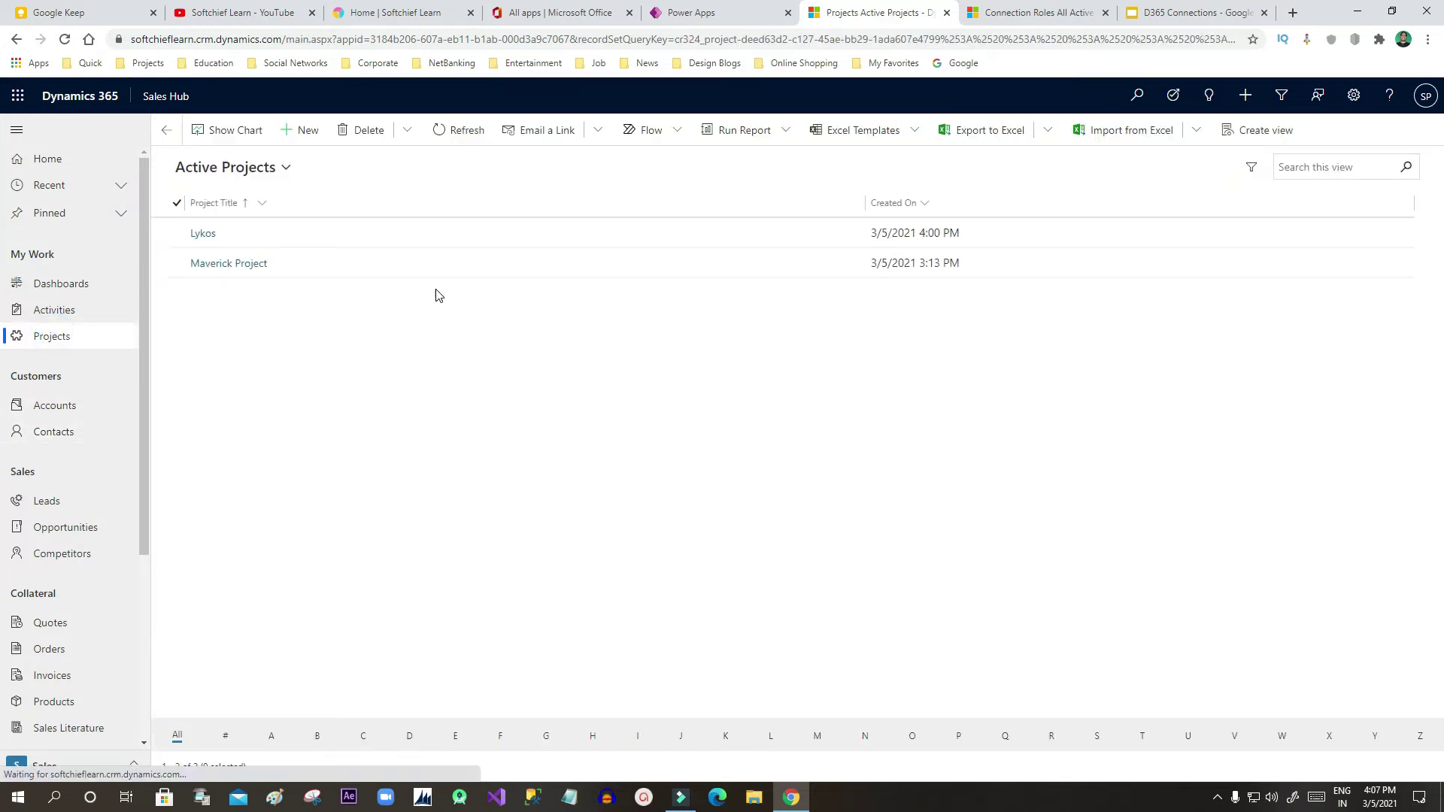
pyautogui.click(201, 234)
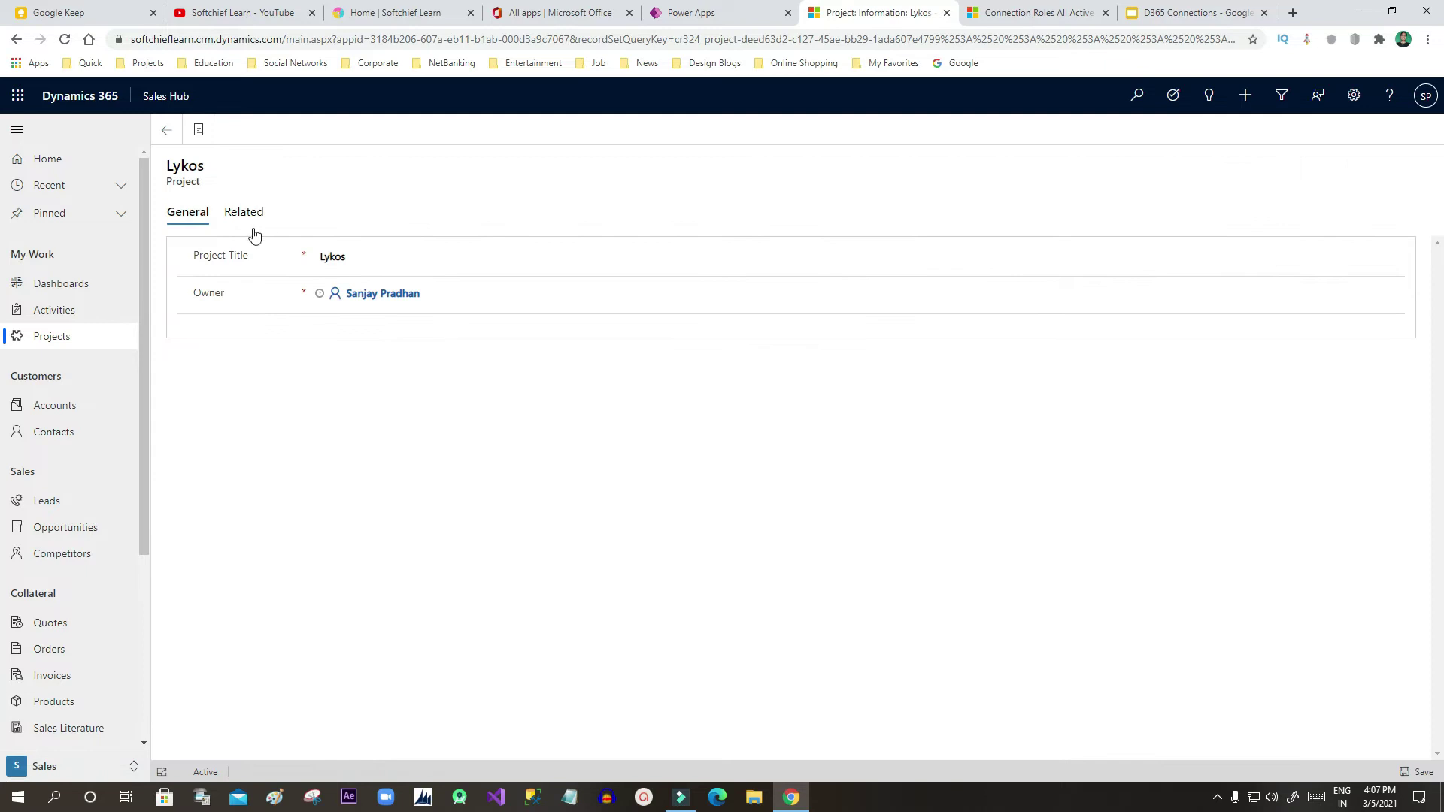
pyautogui.moveTo(174, 183); pyautogui.dragTo(225, 187)
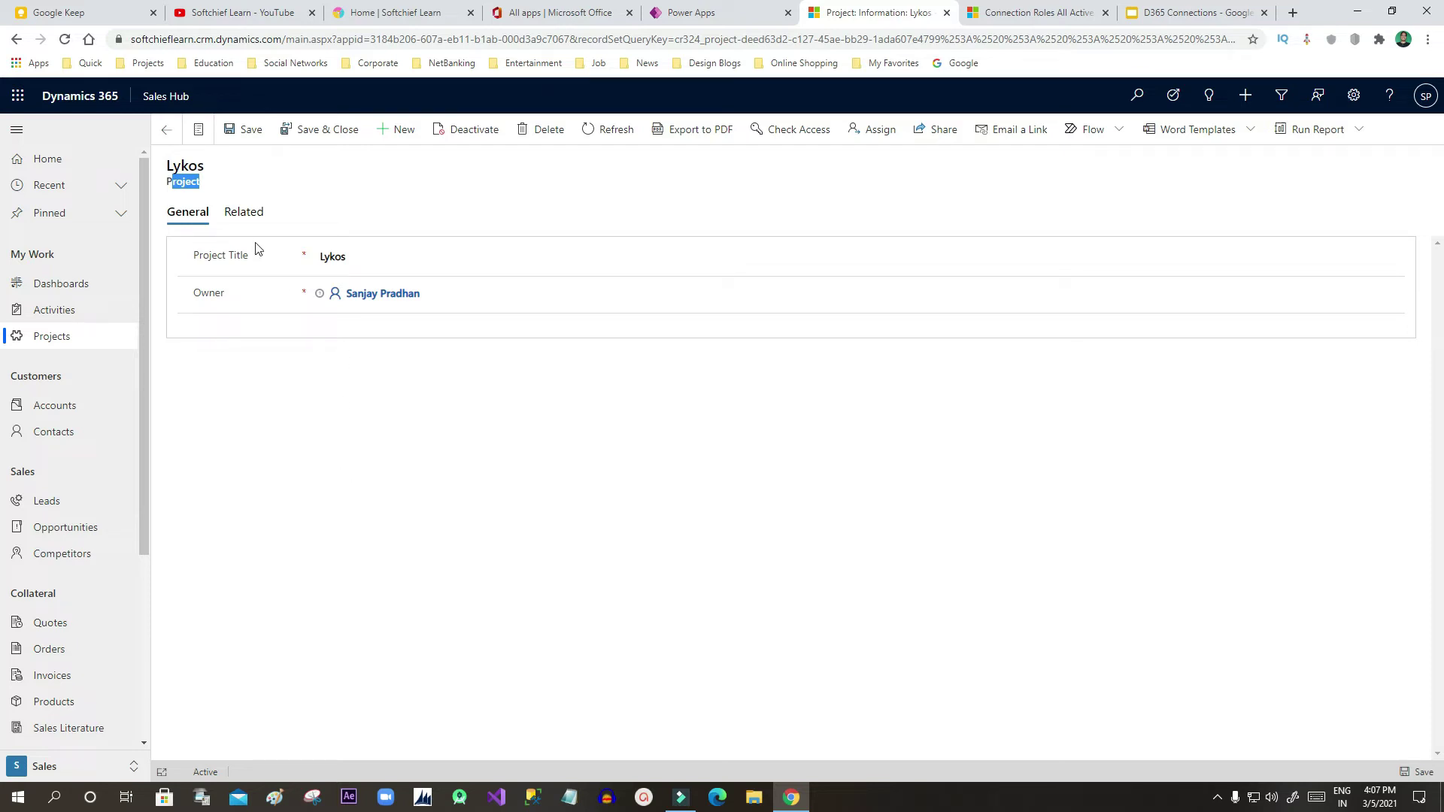
pyautogui.click(242, 212)
pyautogui.click(299, 288)
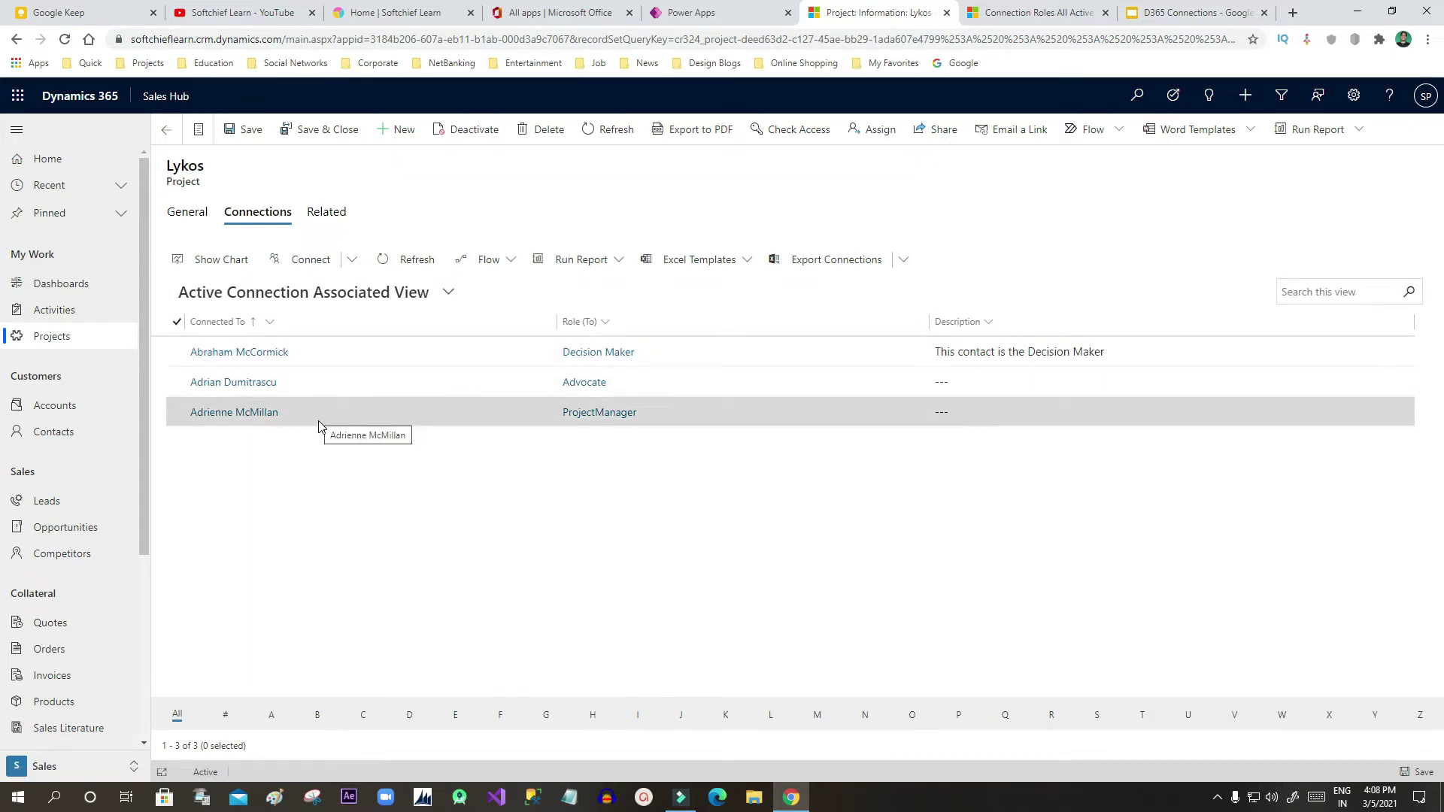
# - Compare the Lykos project's general form fields with its list of connected contacts and roles
pyautogui.click(192, 215)
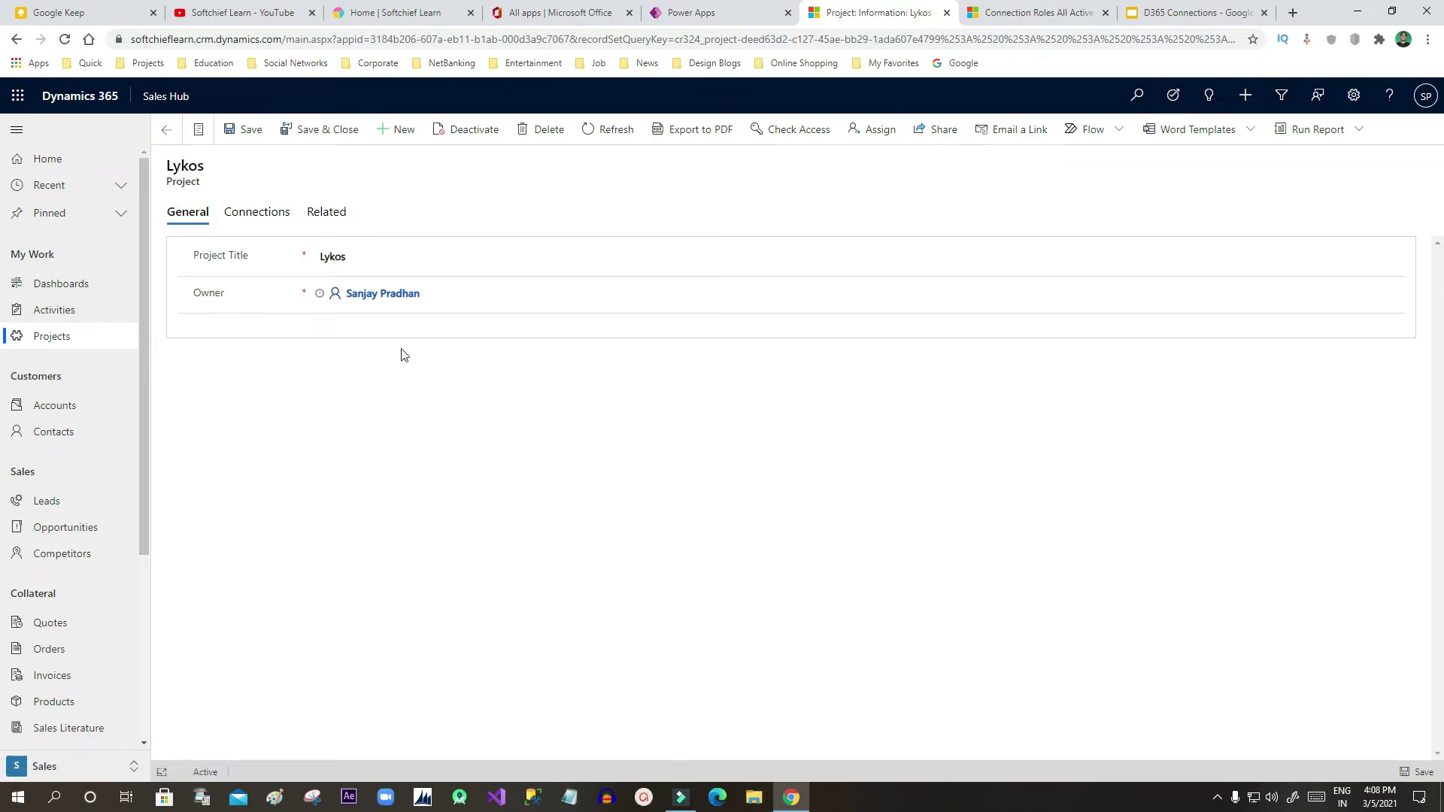
pyautogui.click(336, 336)
pyautogui.click(266, 213)
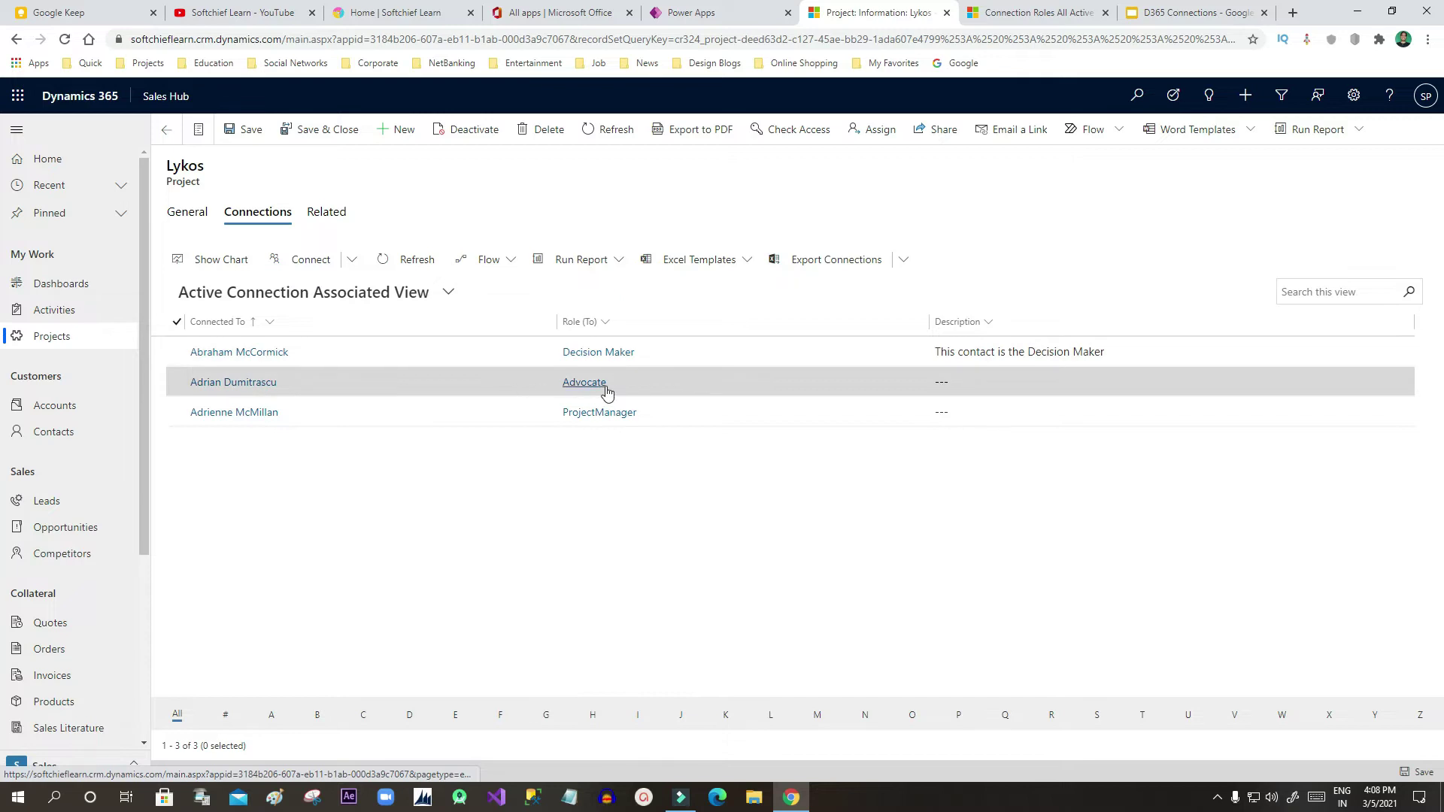
pyautogui.click(185, 212)
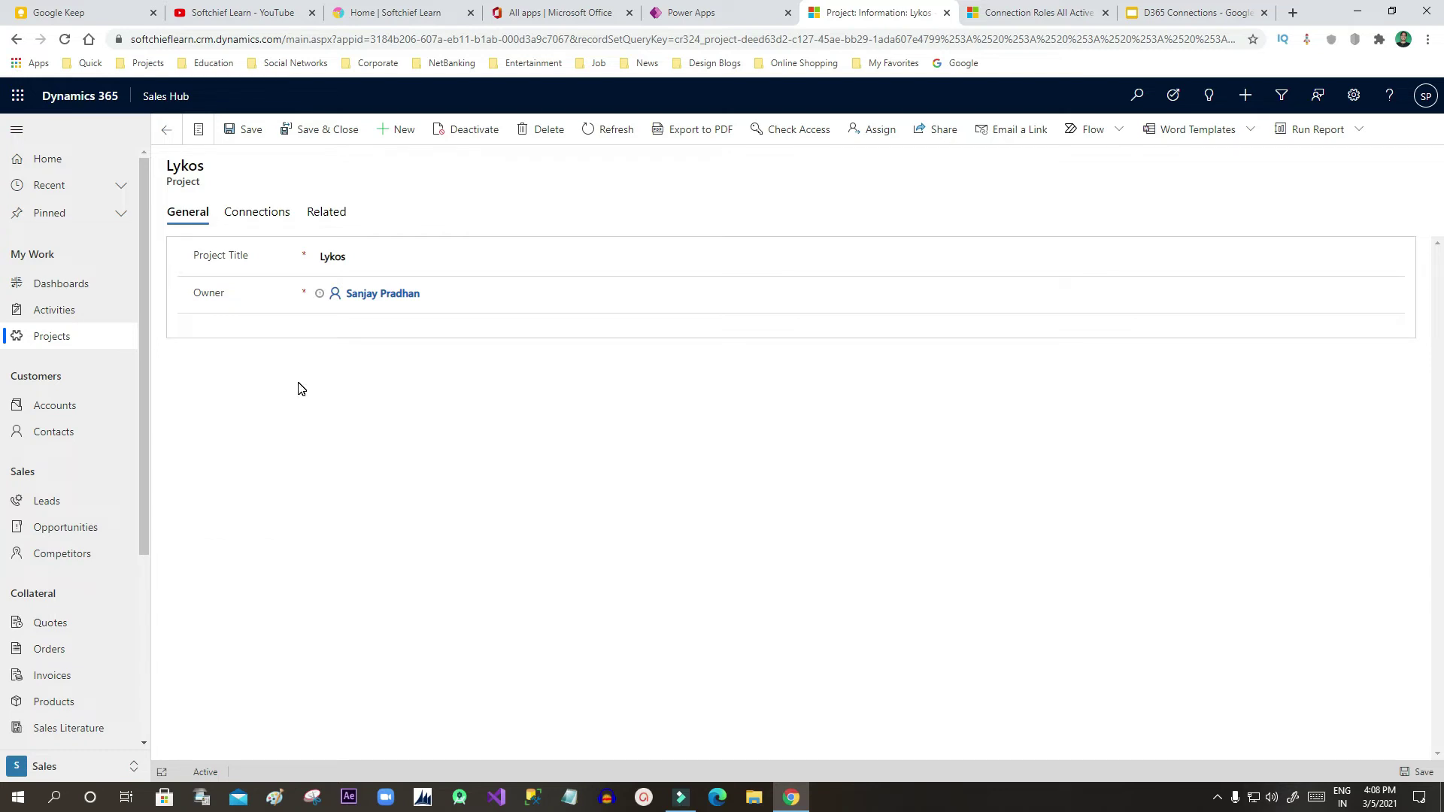
pyautogui.click(260, 212)
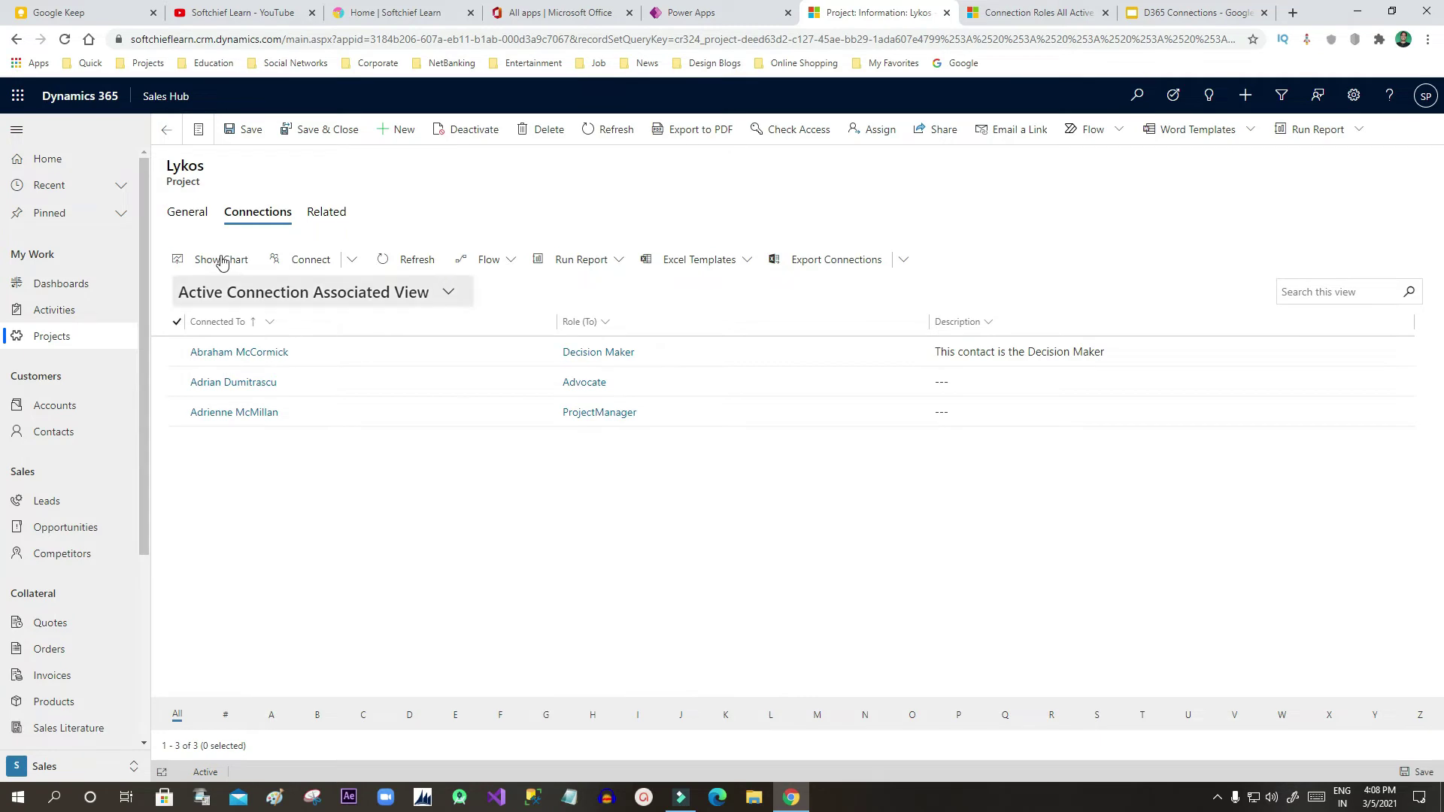
pyautogui.click(189, 213)
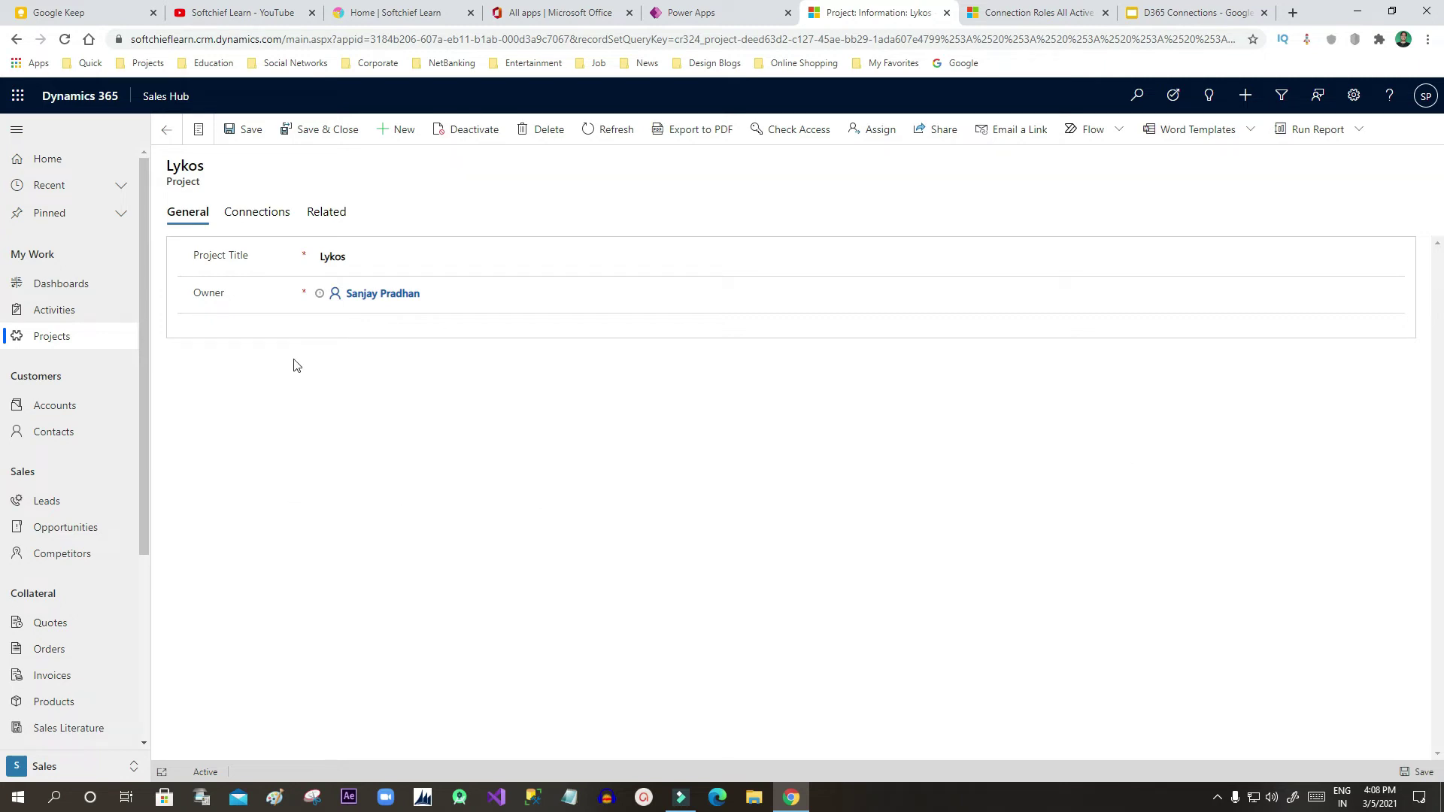
pyautogui.click(382, 380)
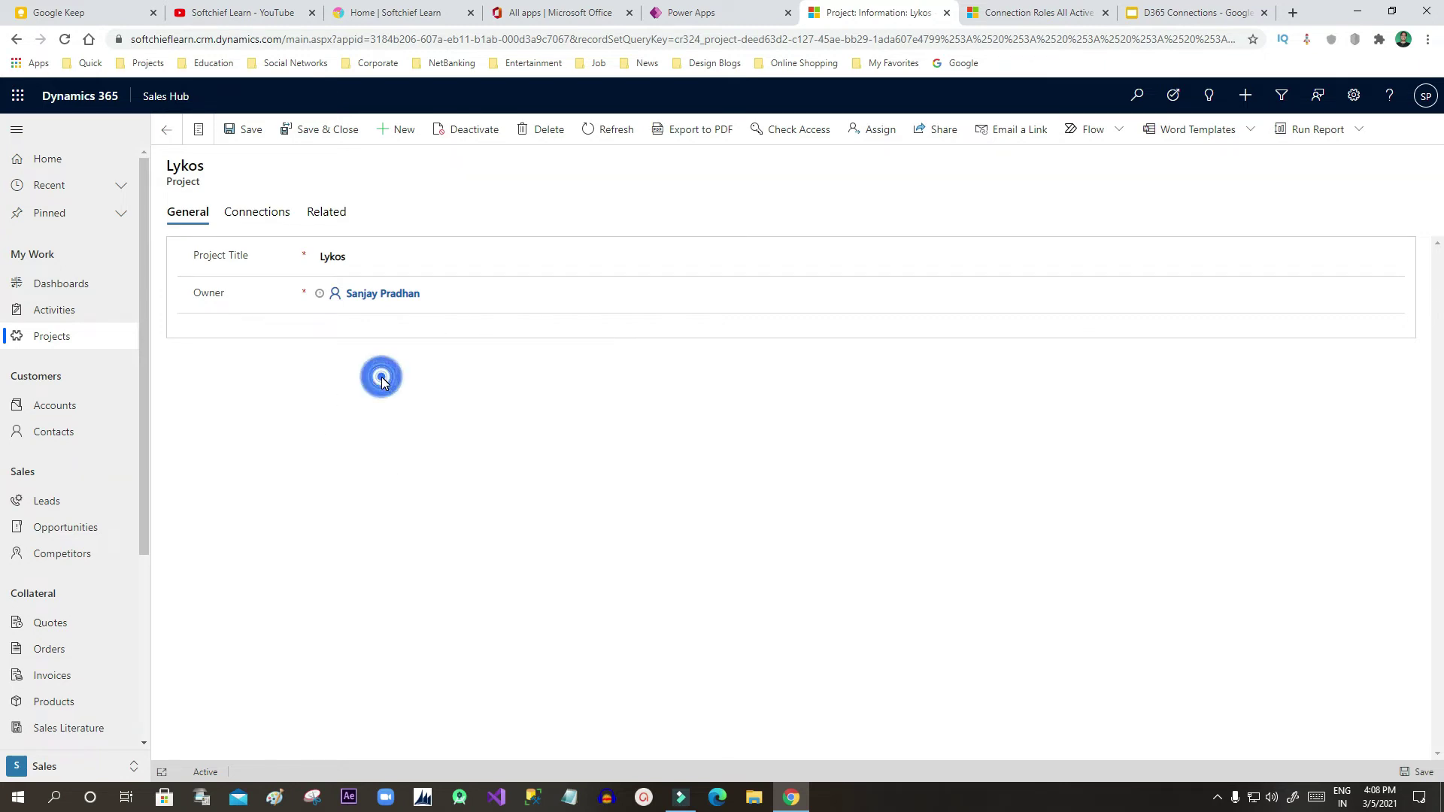
# - Revisit the connection roles list and the Lykos project, then switch to the D365 Connections presentation in Google Slides
pyautogui.click(1030, 16)
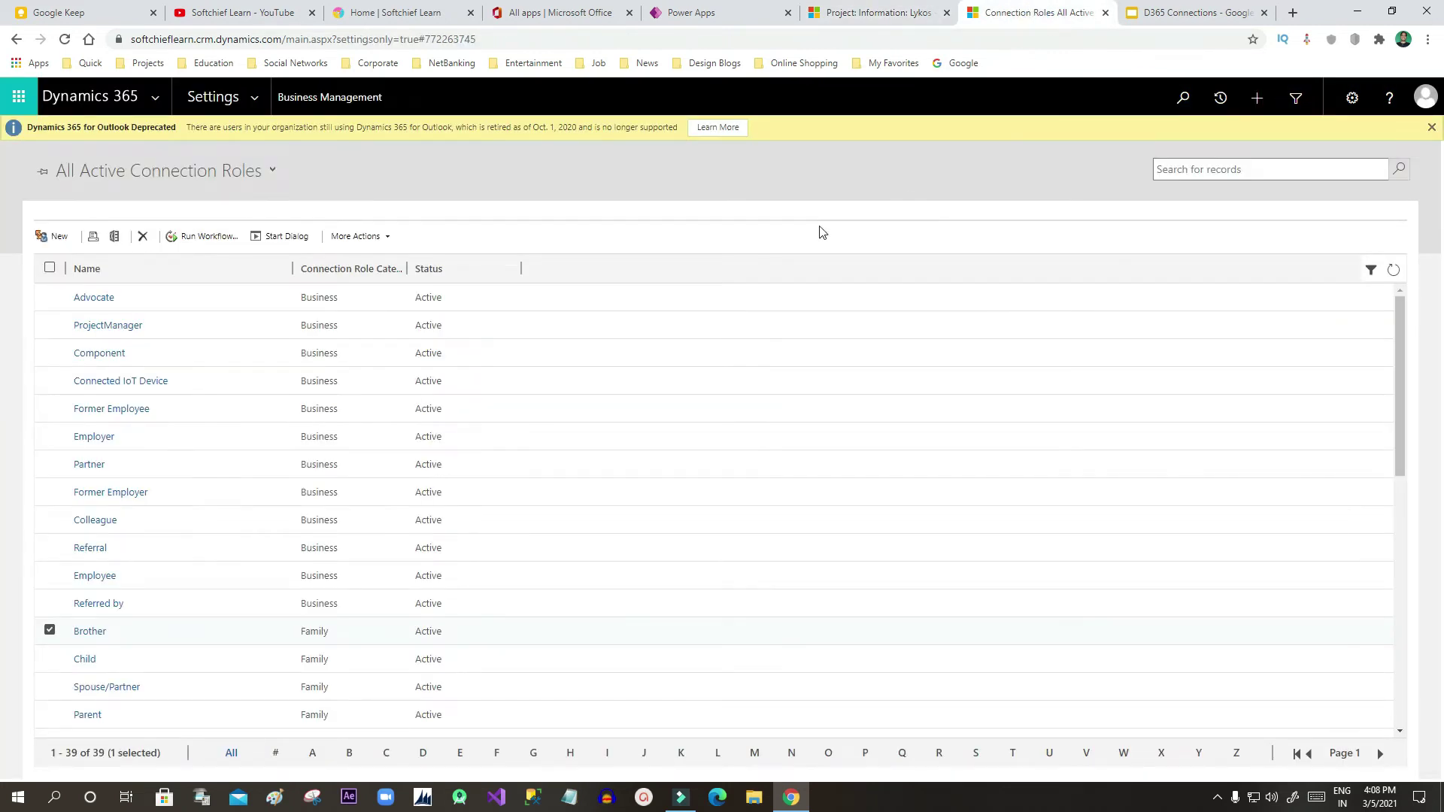
pyautogui.click(876, 16)
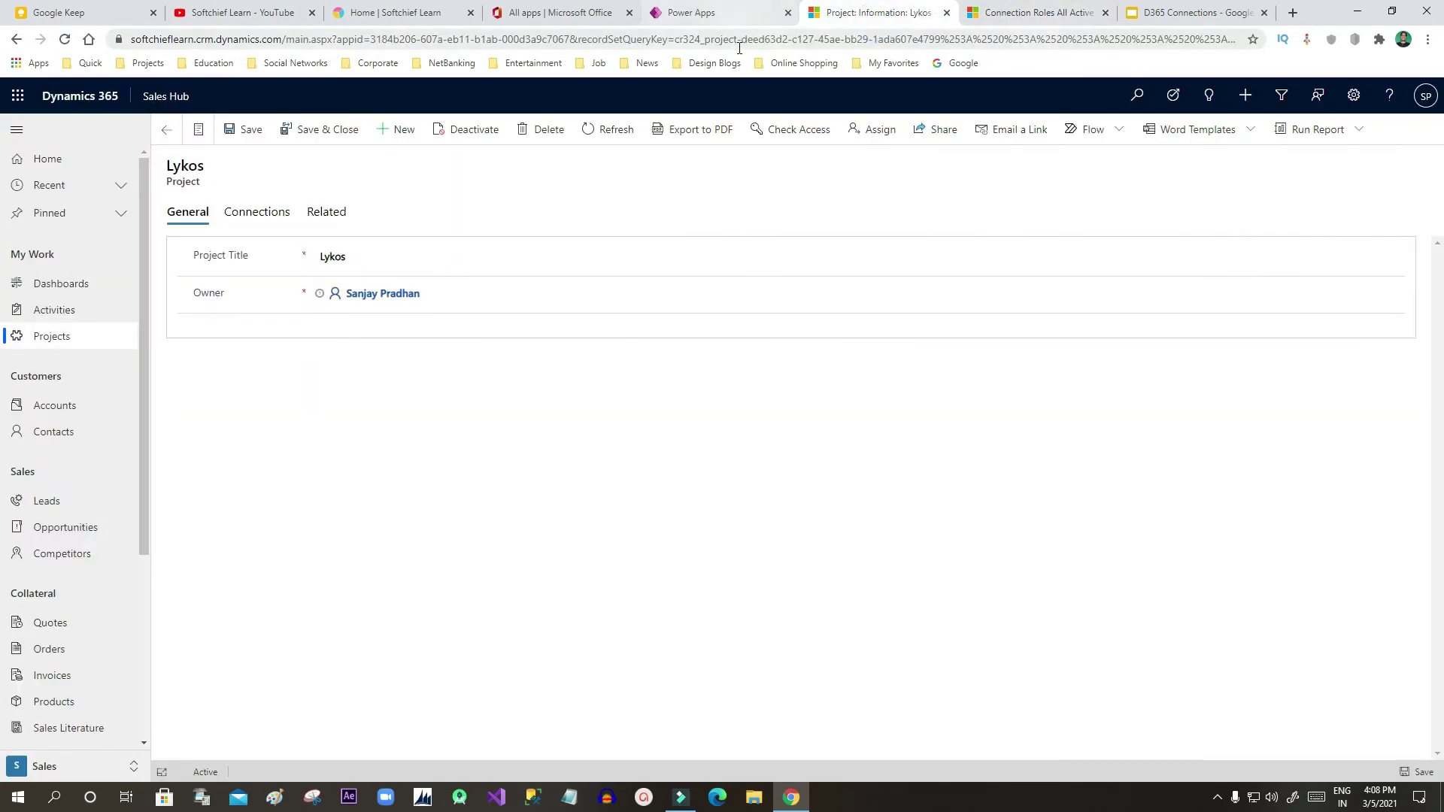
pyautogui.click(1188, 12)
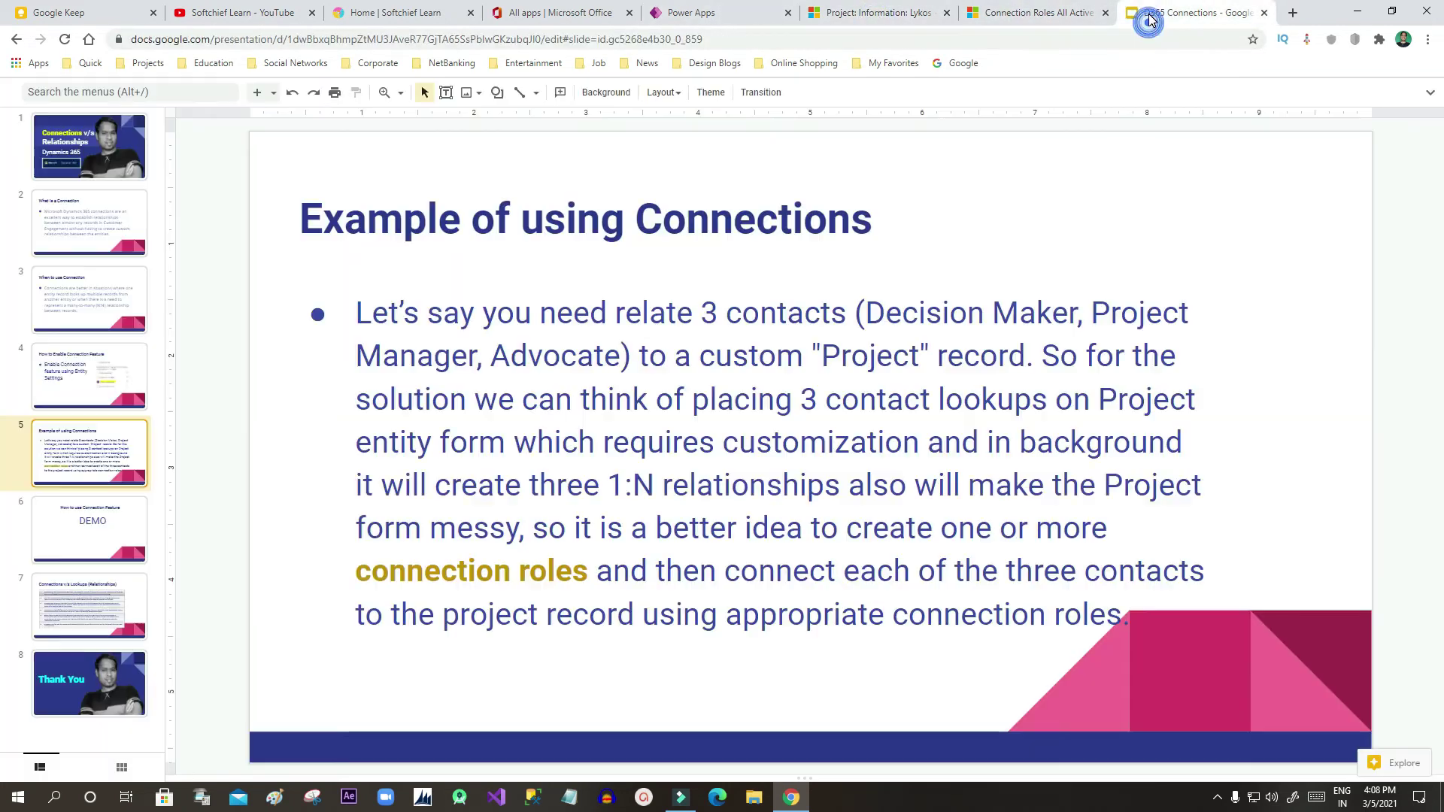
# - Read the Connections v/s Lookups (Relationships) slide and switch back to the Lykos project in Dynamics 365
pyautogui.click(116, 543)
pyautogui.click(106, 601)
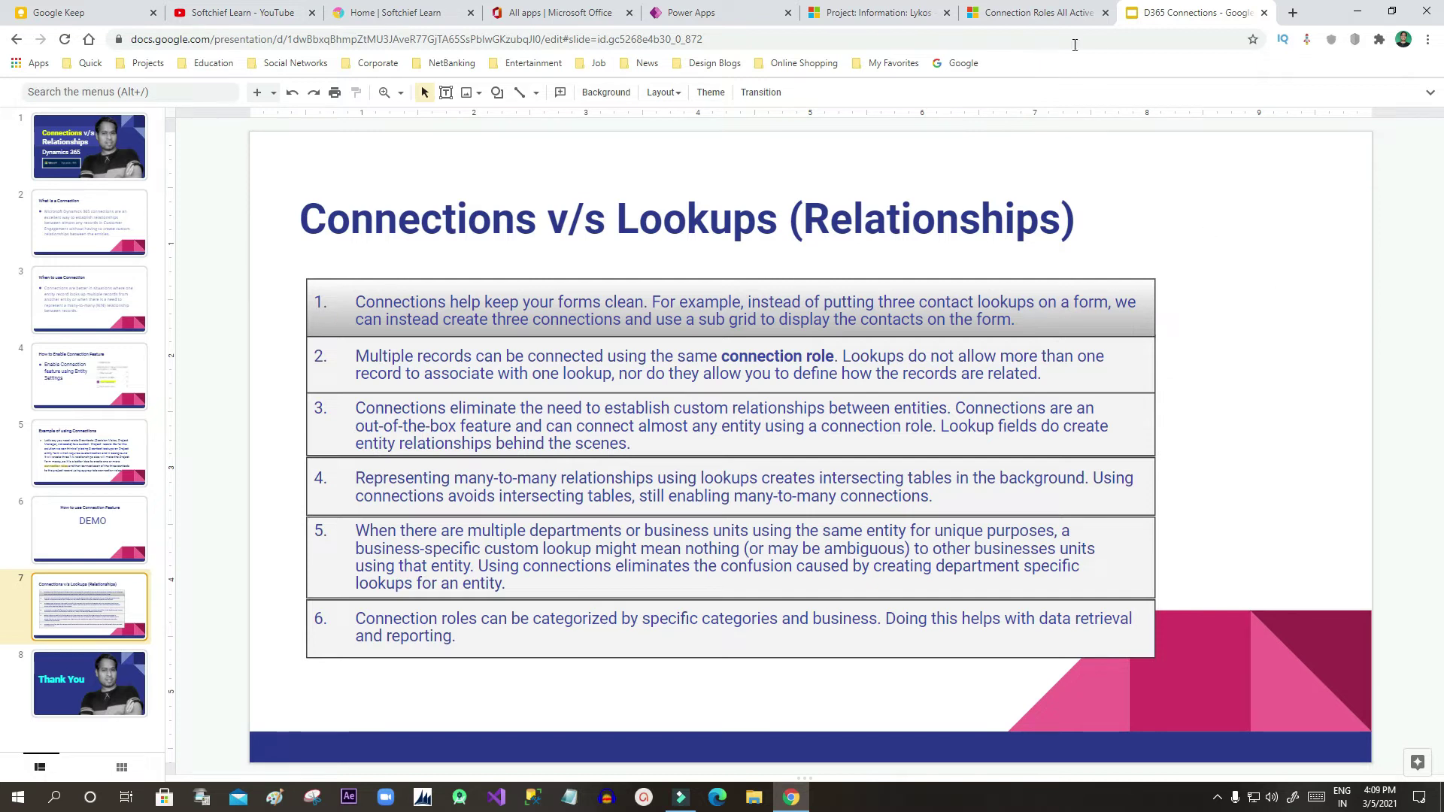
pyautogui.click(1041, 14)
pyautogui.click(858, 13)
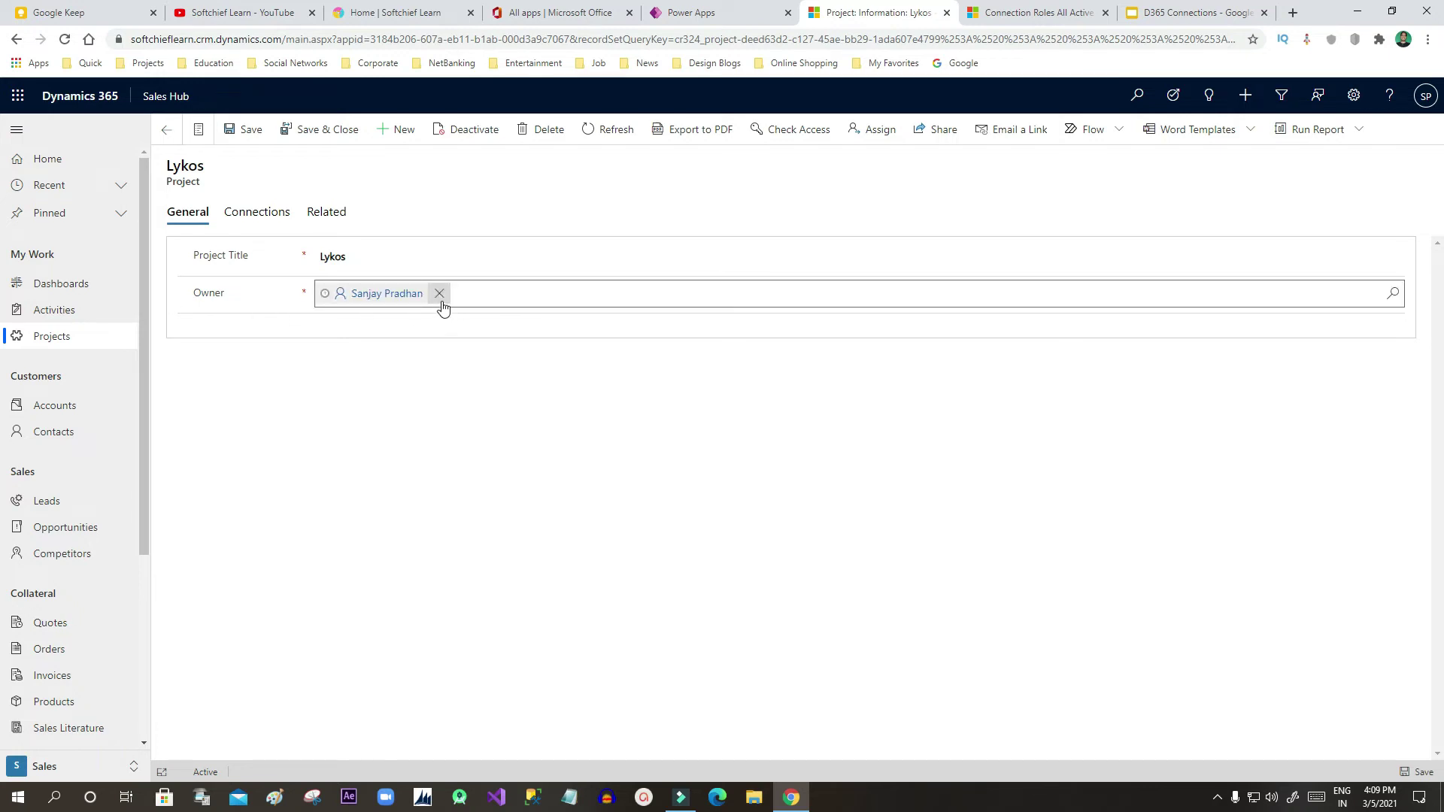
# - Clear the Lykos project's Owner lookup and reselect the same owner from the record search
pyautogui.click(439, 294)
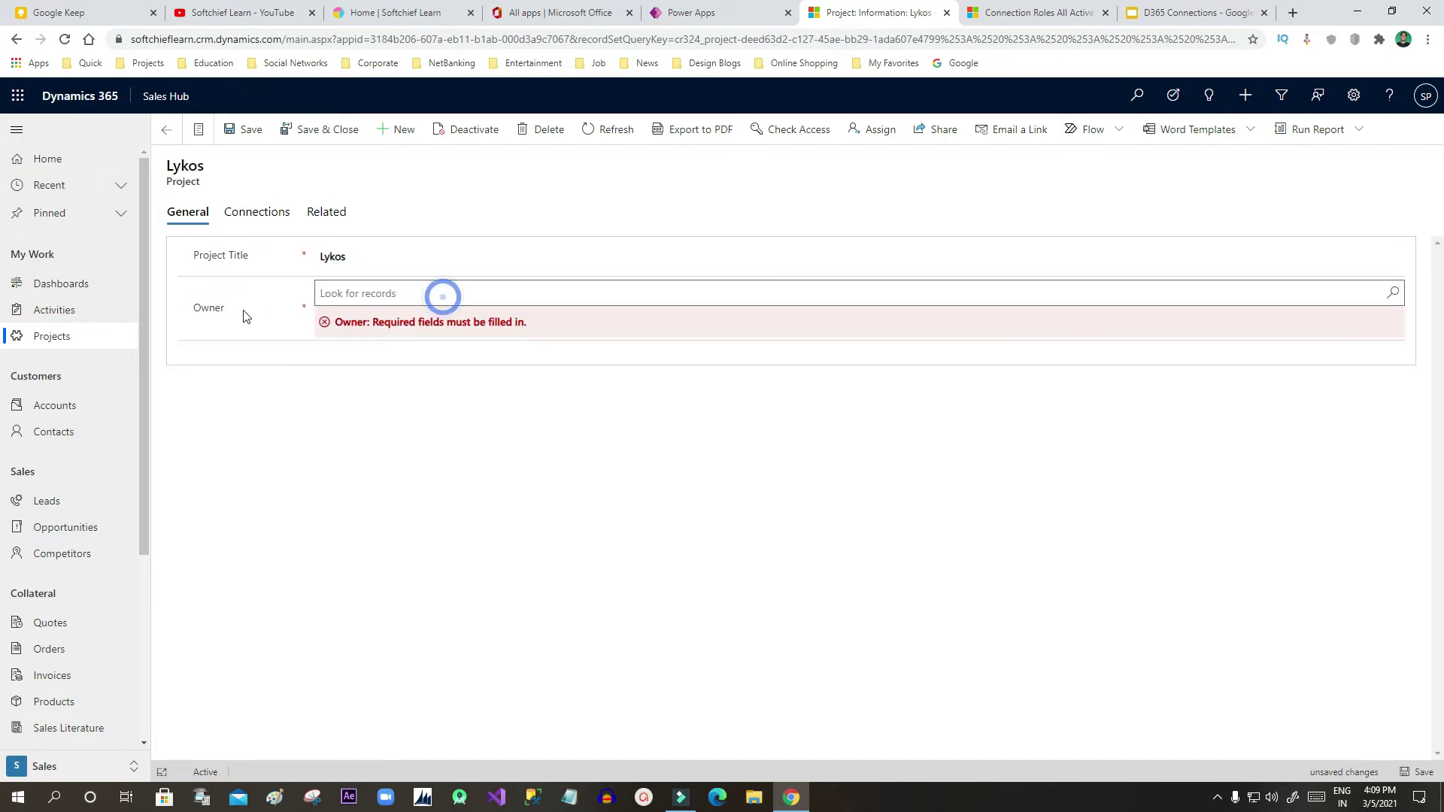
pyautogui.click(194, 310)
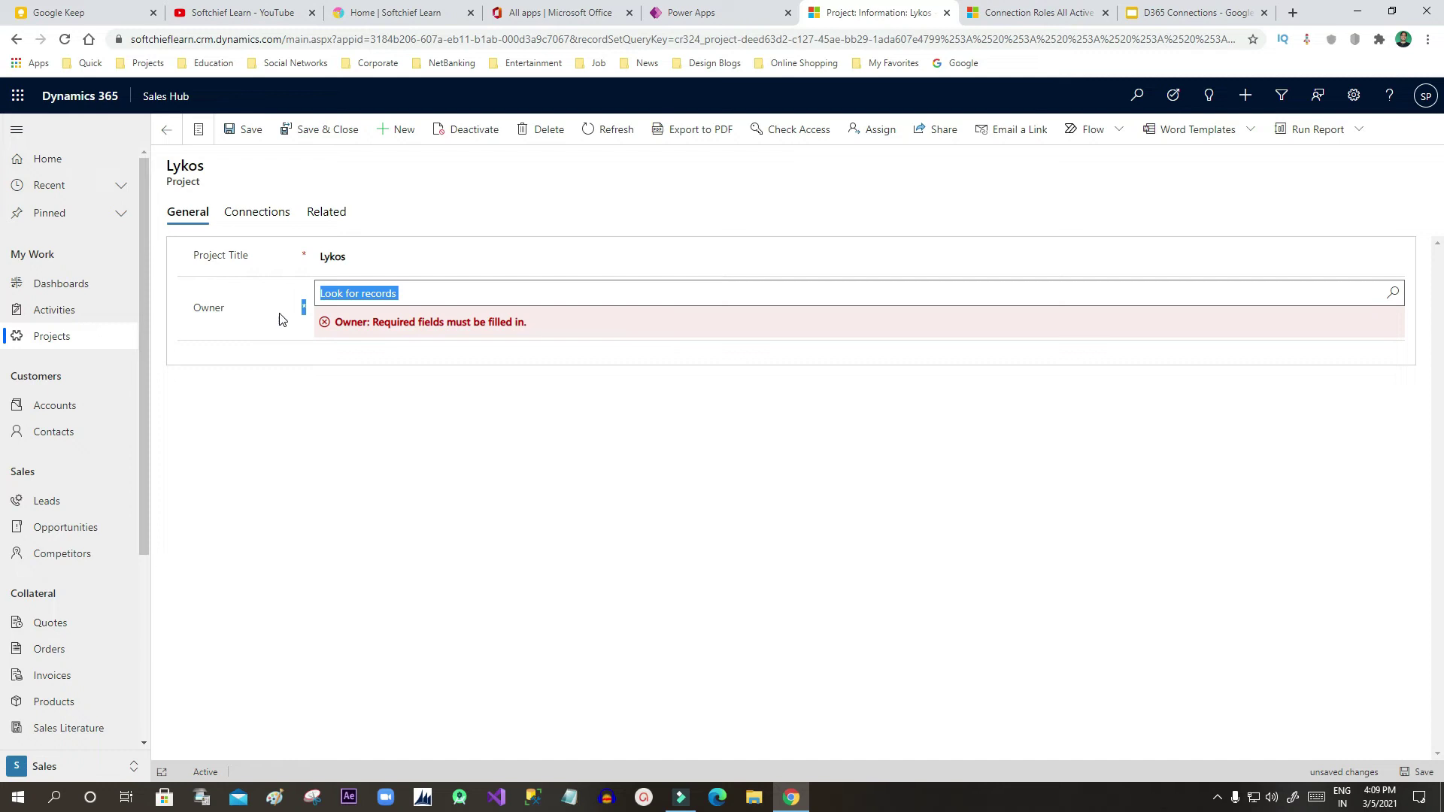
pyautogui.click(423, 294)
pyautogui.click(1392, 293)
pyautogui.scroll(-5, 438, 436)
pyautogui.click(418, 474)
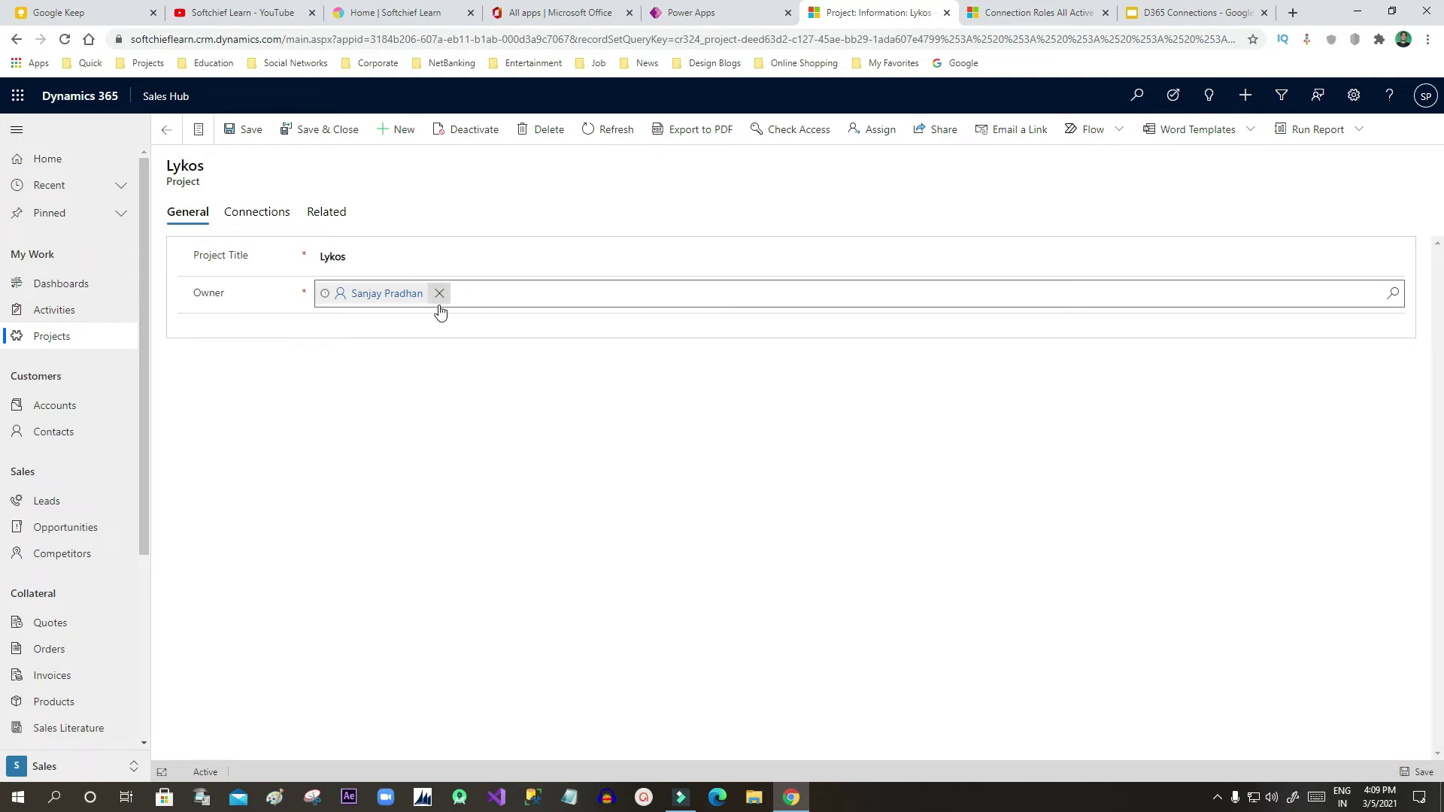
# - Compare the Lykos project's connected contacts with its general form fields and the Connections v/s Lookups slide in Google Slides
pyautogui.click(266, 215)
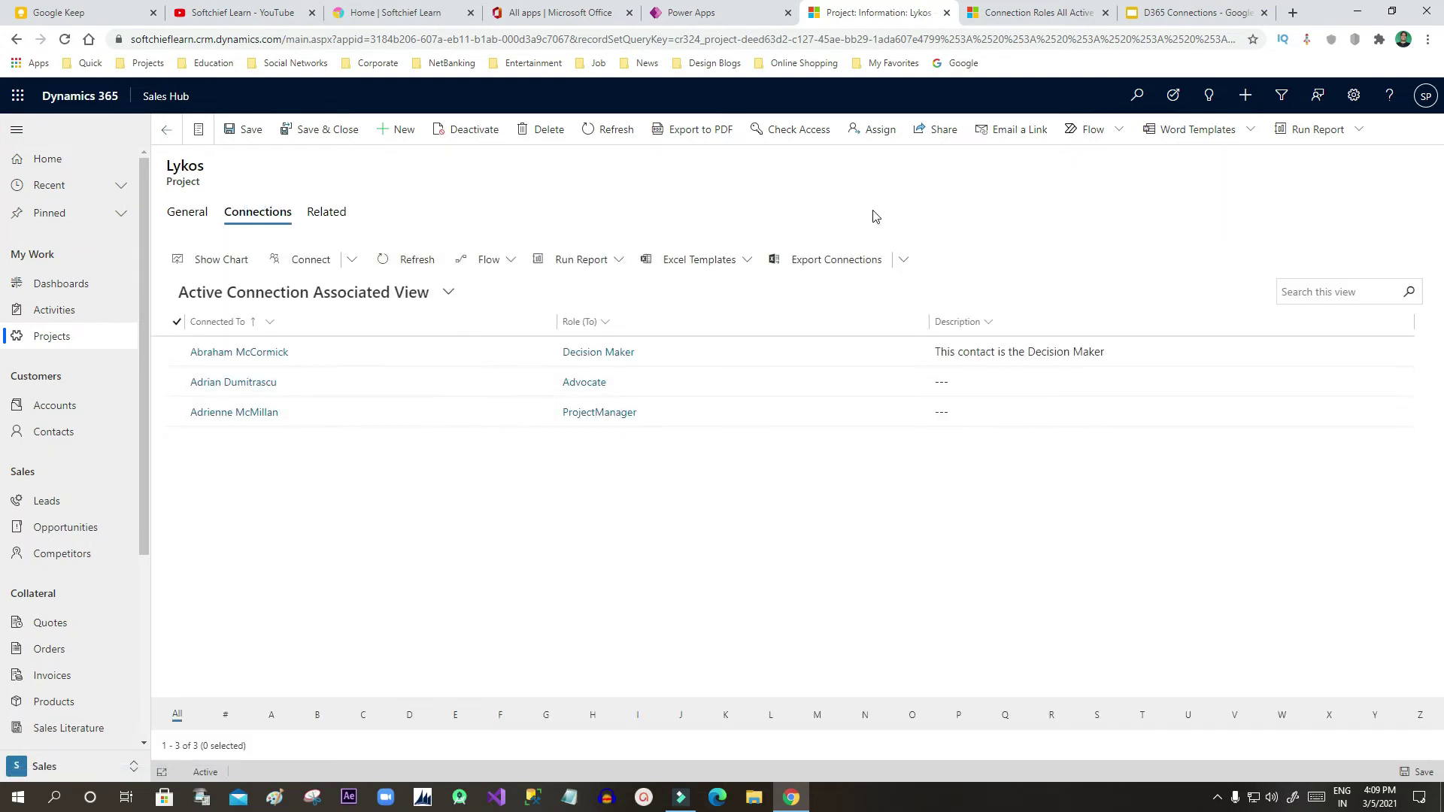
pyautogui.click(1160, 15)
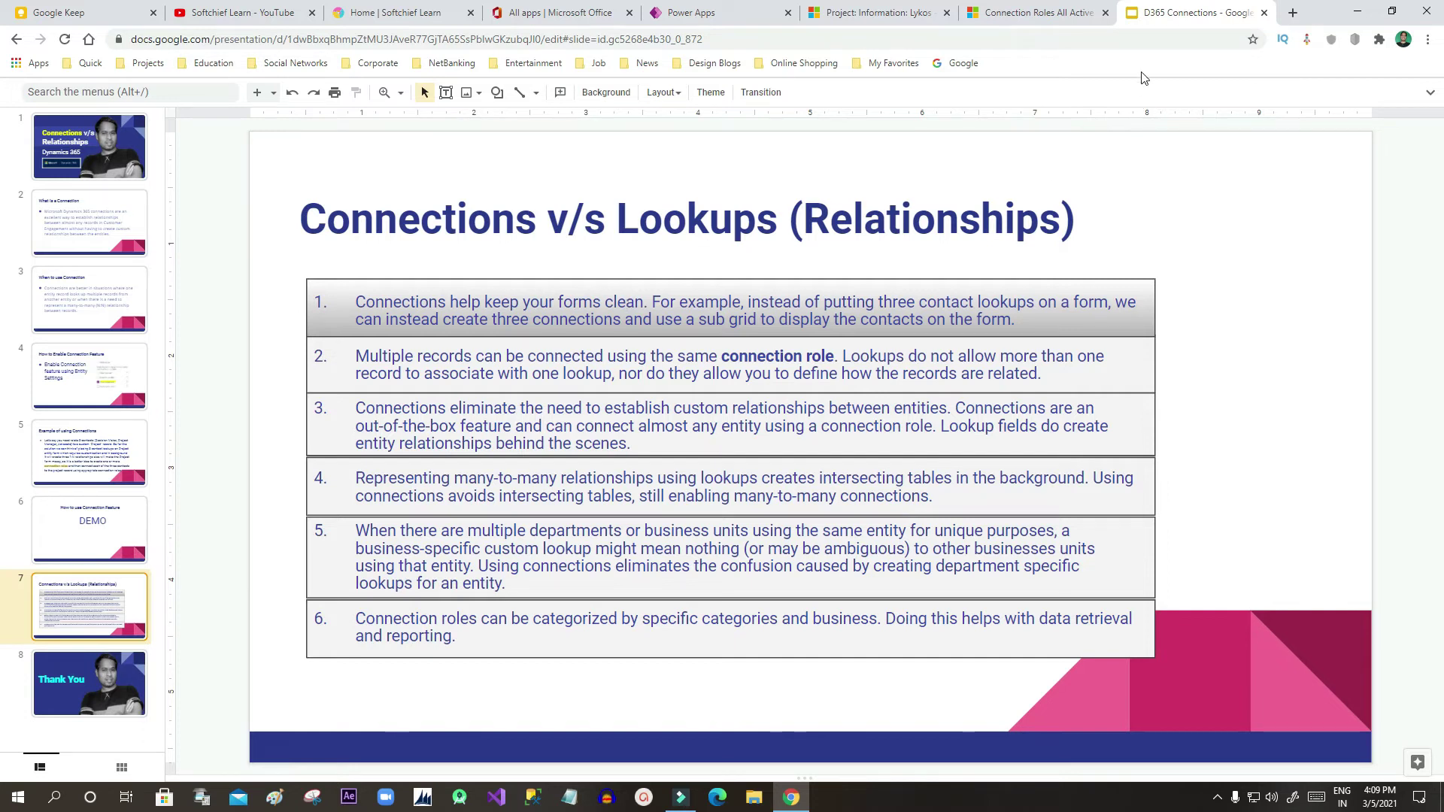
pyautogui.click(1042, 13)
pyautogui.click(887, 15)
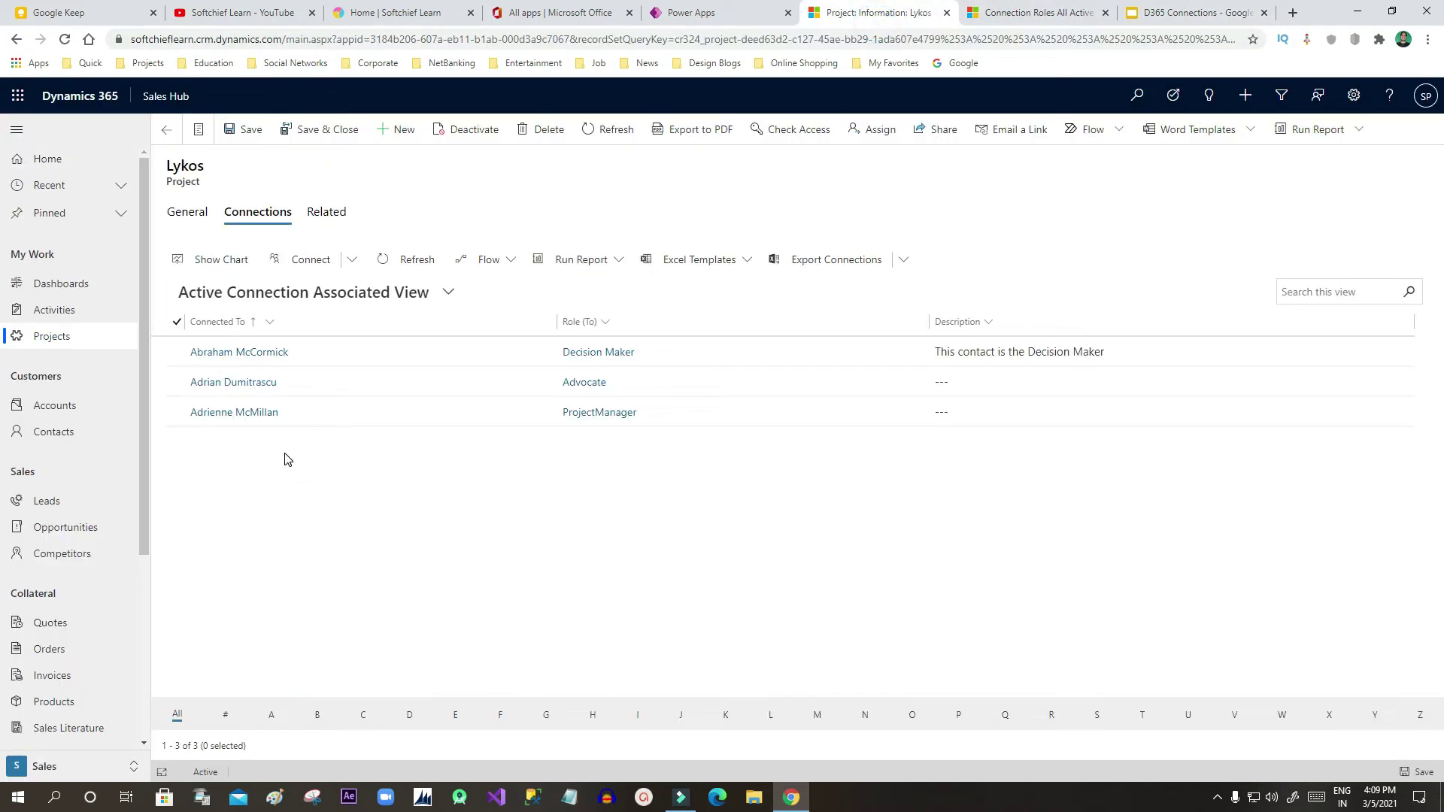
pyautogui.click(192, 215)
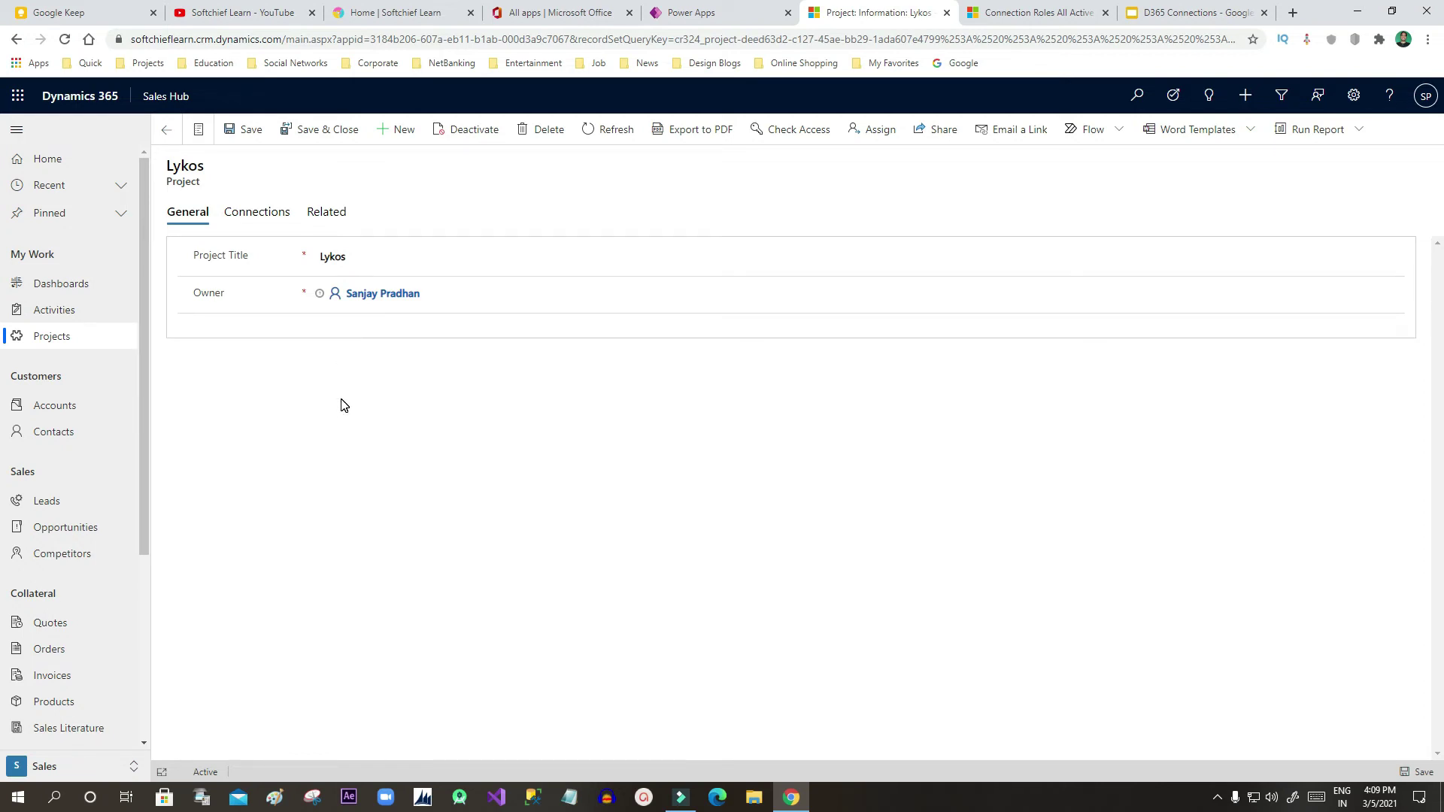
pyautogui.click(269, 213)
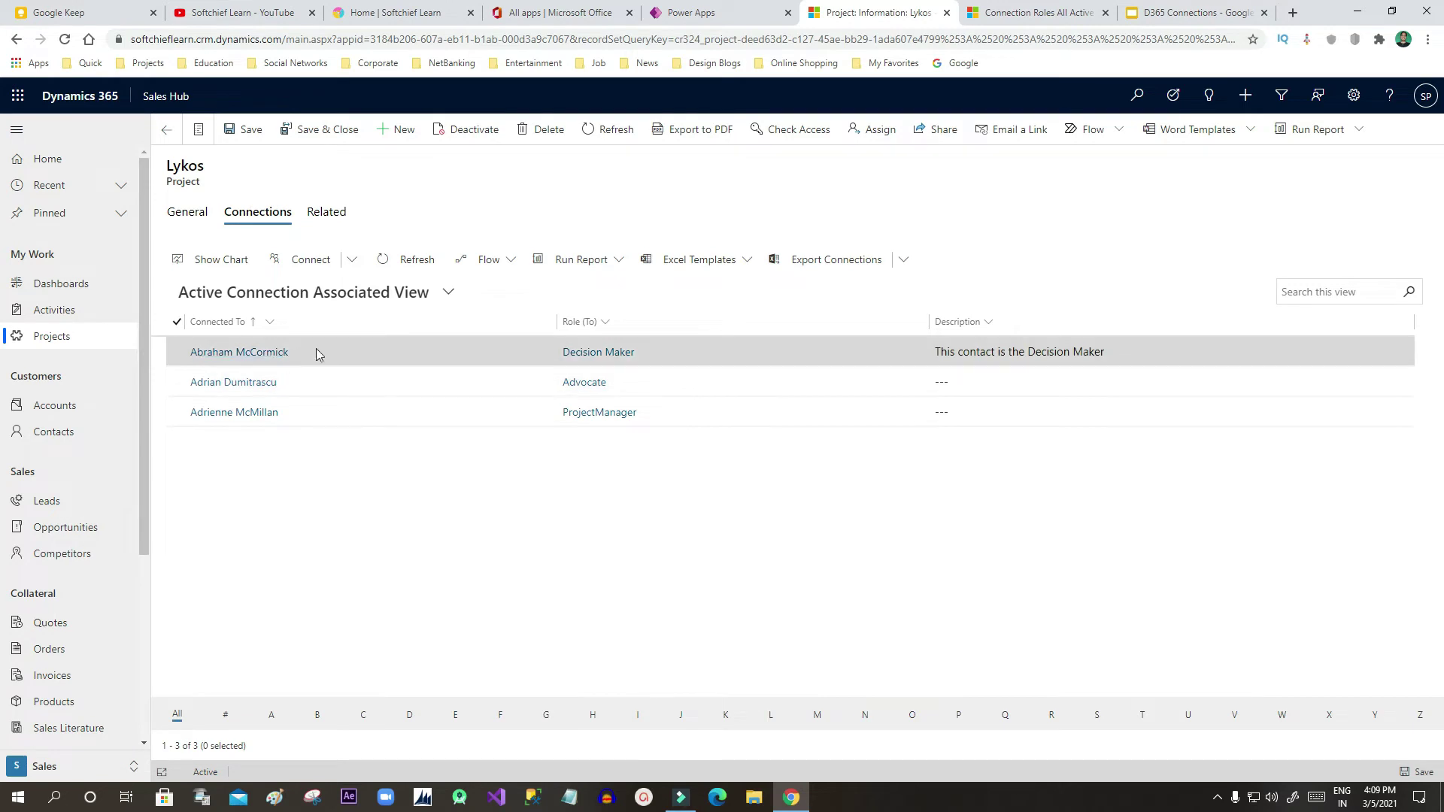
pyautogui.click(188, 216)
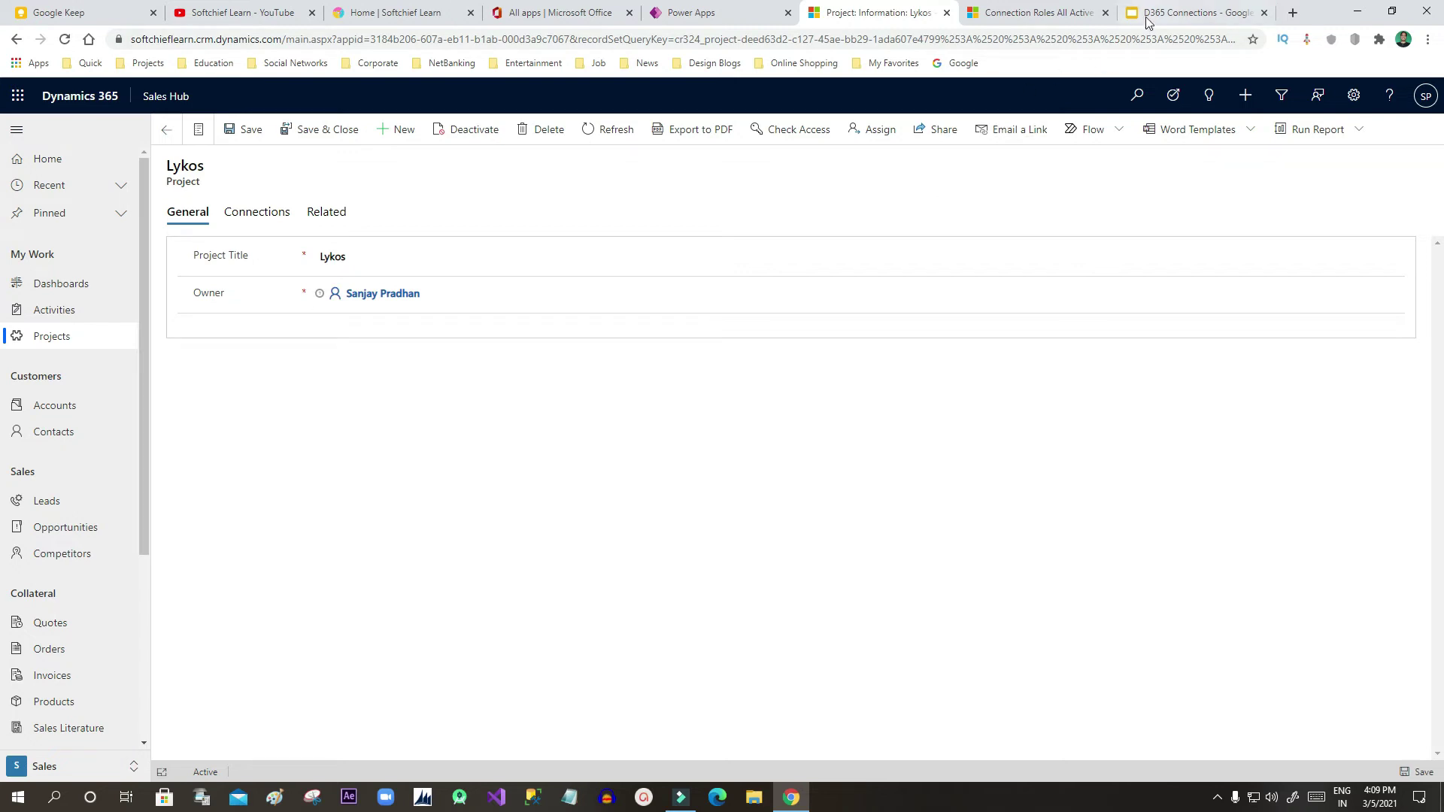
pyautogui.click(1148, 17)
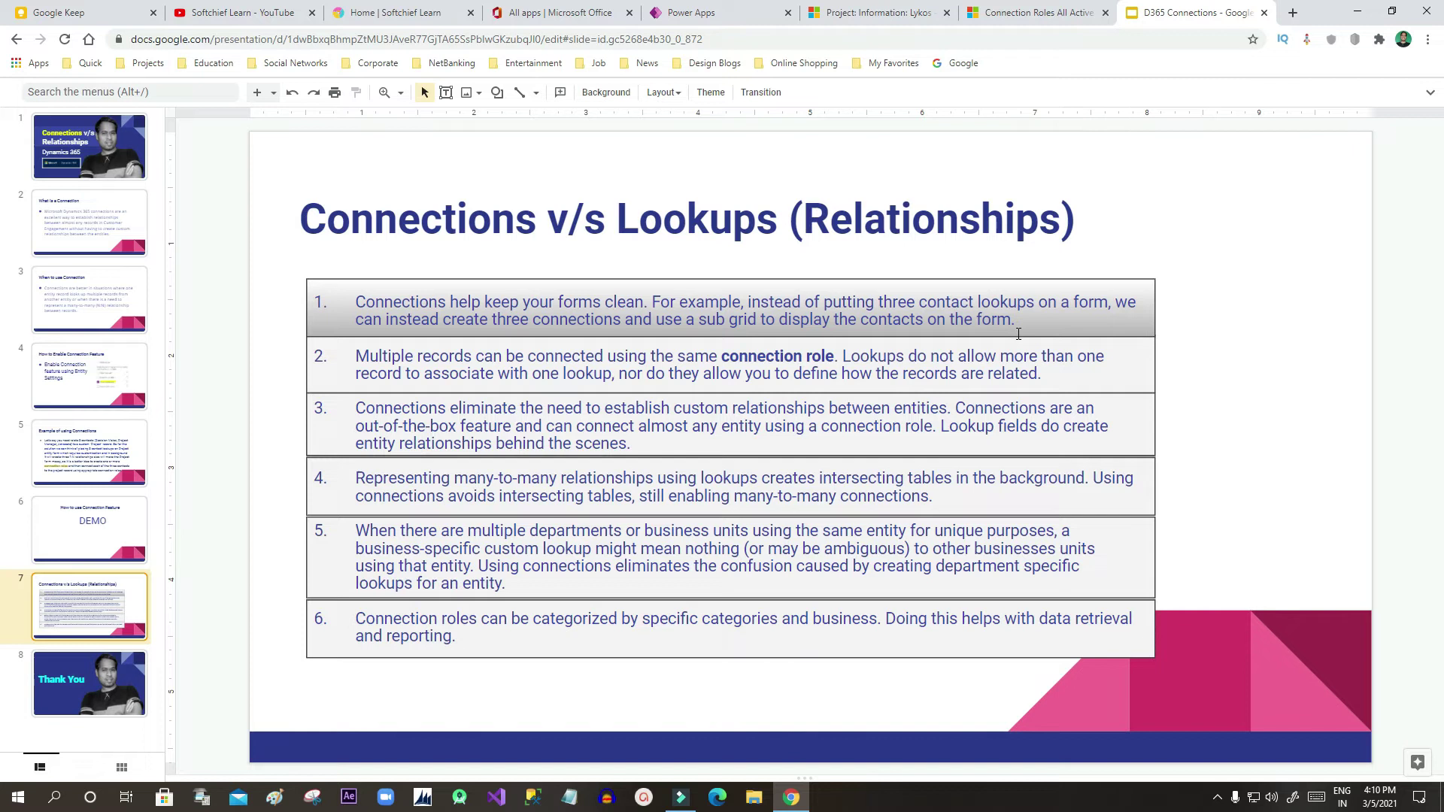
# - Switch to Power Apps, leave the Project table's settings, and open its main Information form for editing in a new tab
pyautogui.click(1015, 15)
pyautogui.click(863, 15)
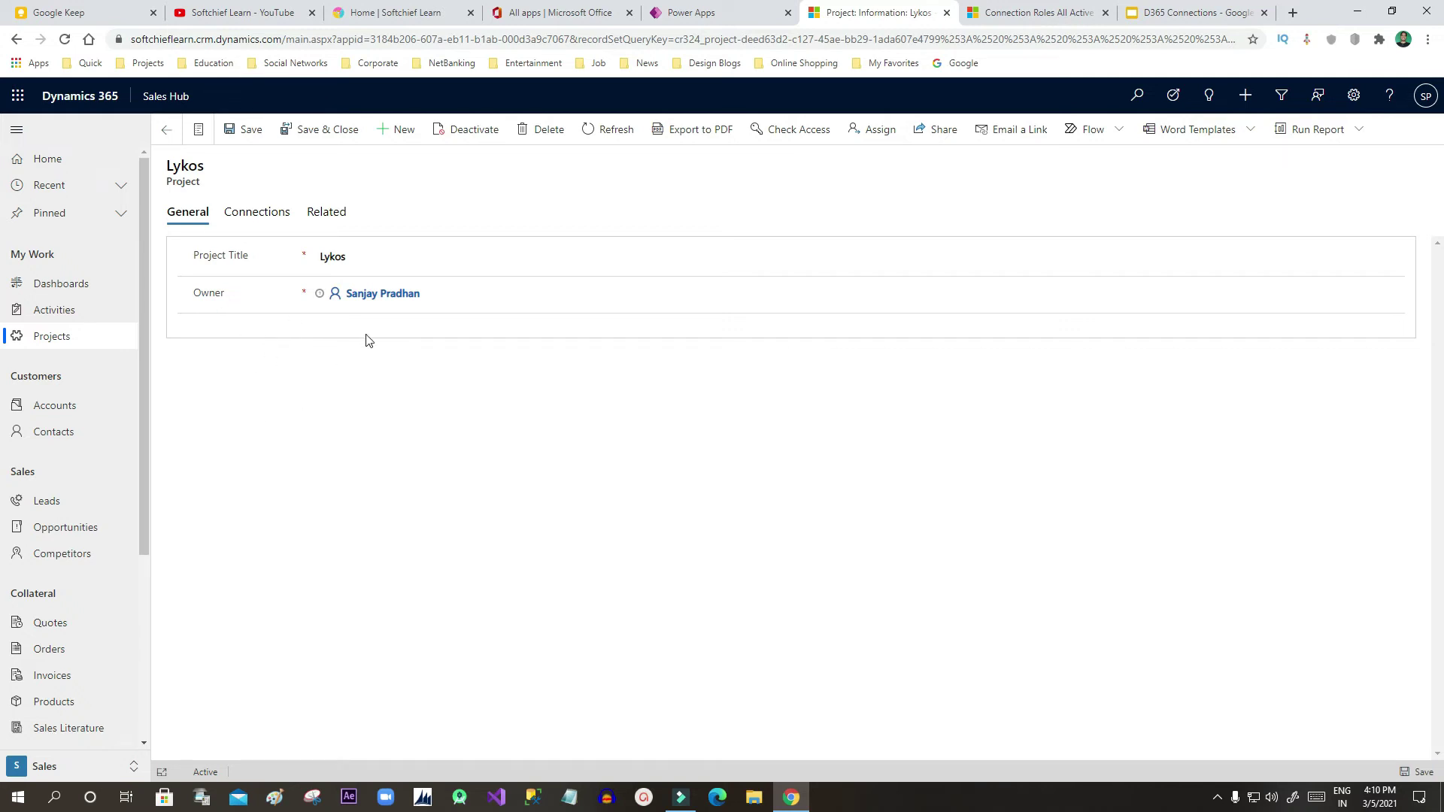
pyautogui.click(700, 11)
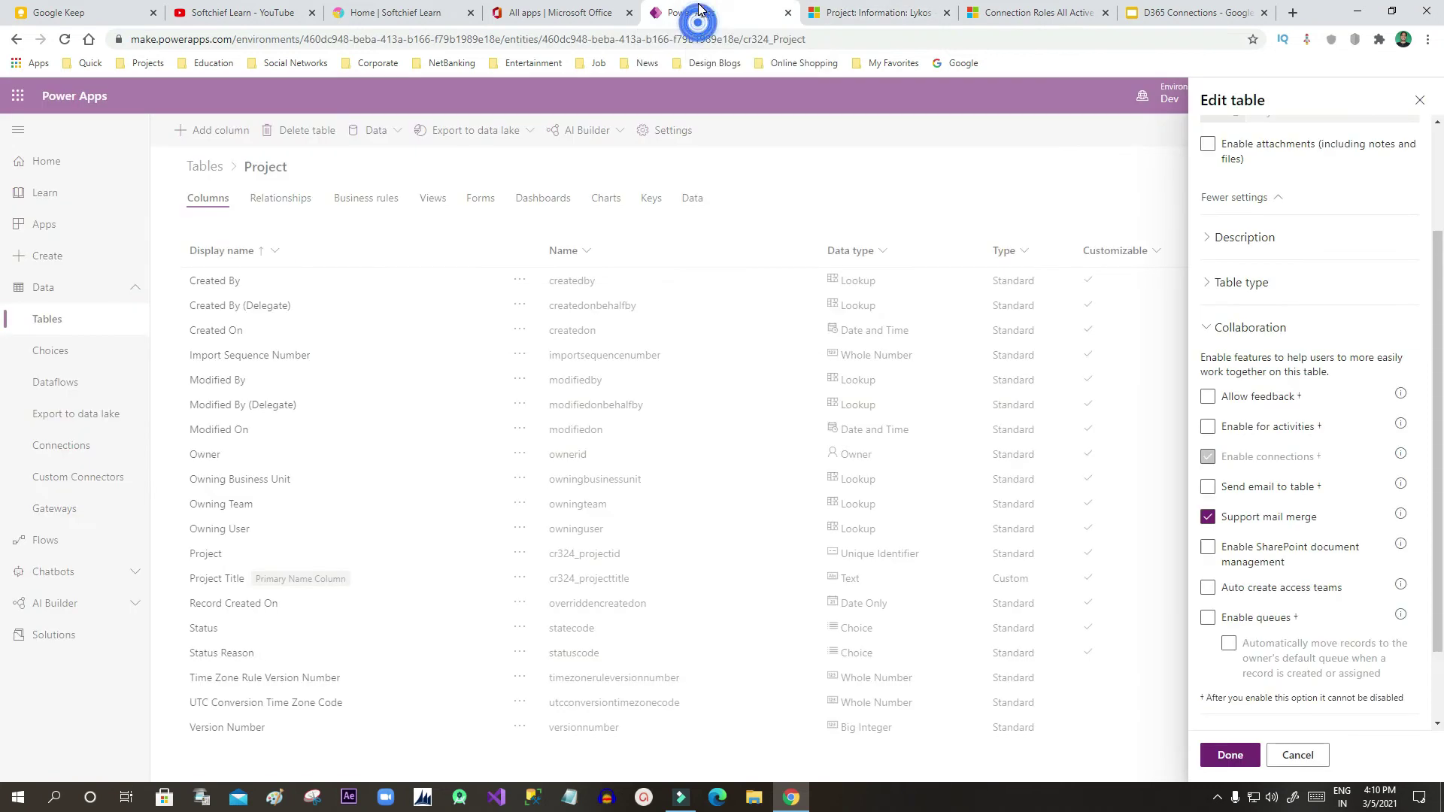
pyautogui.click(1421, 102)
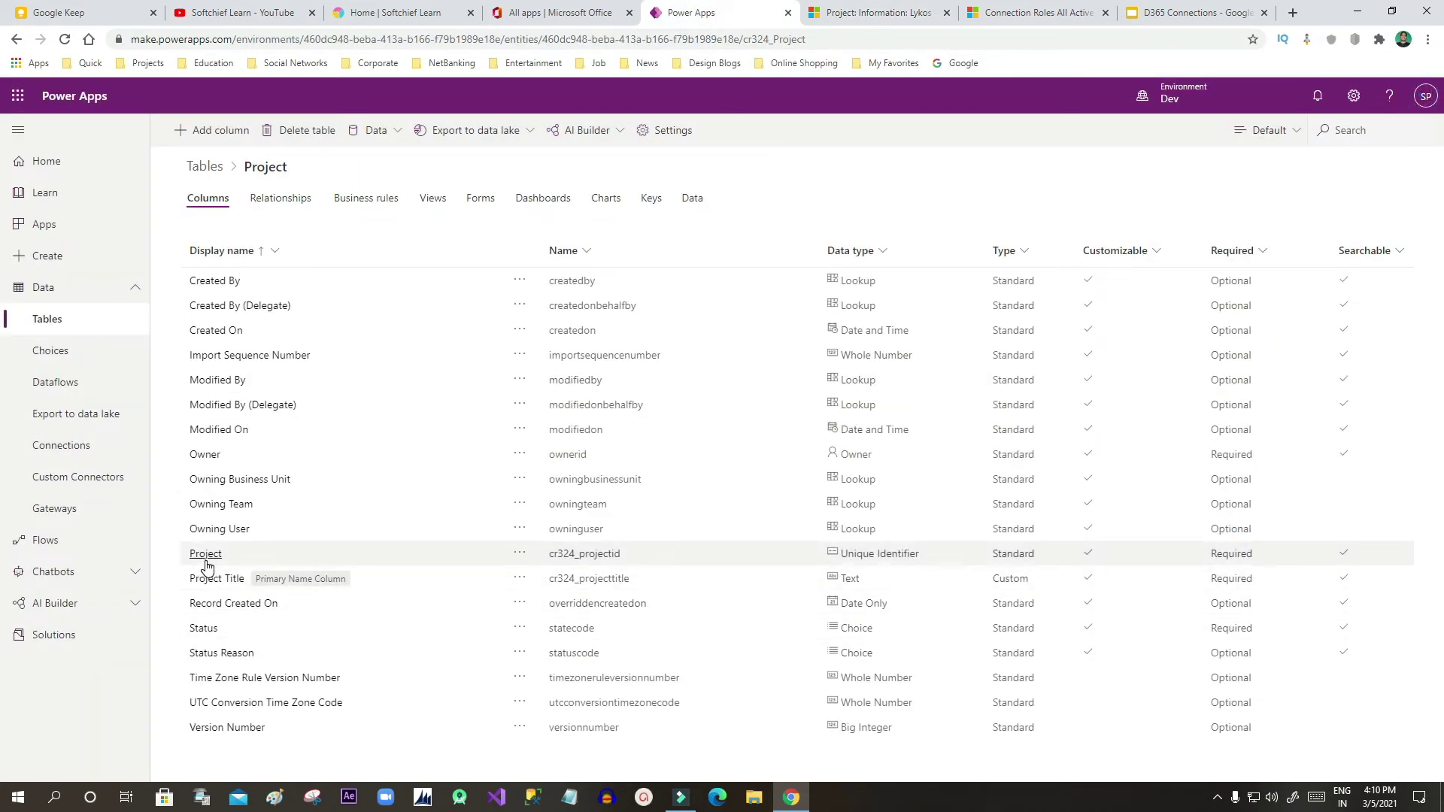
pyautogui.click(467, 200)
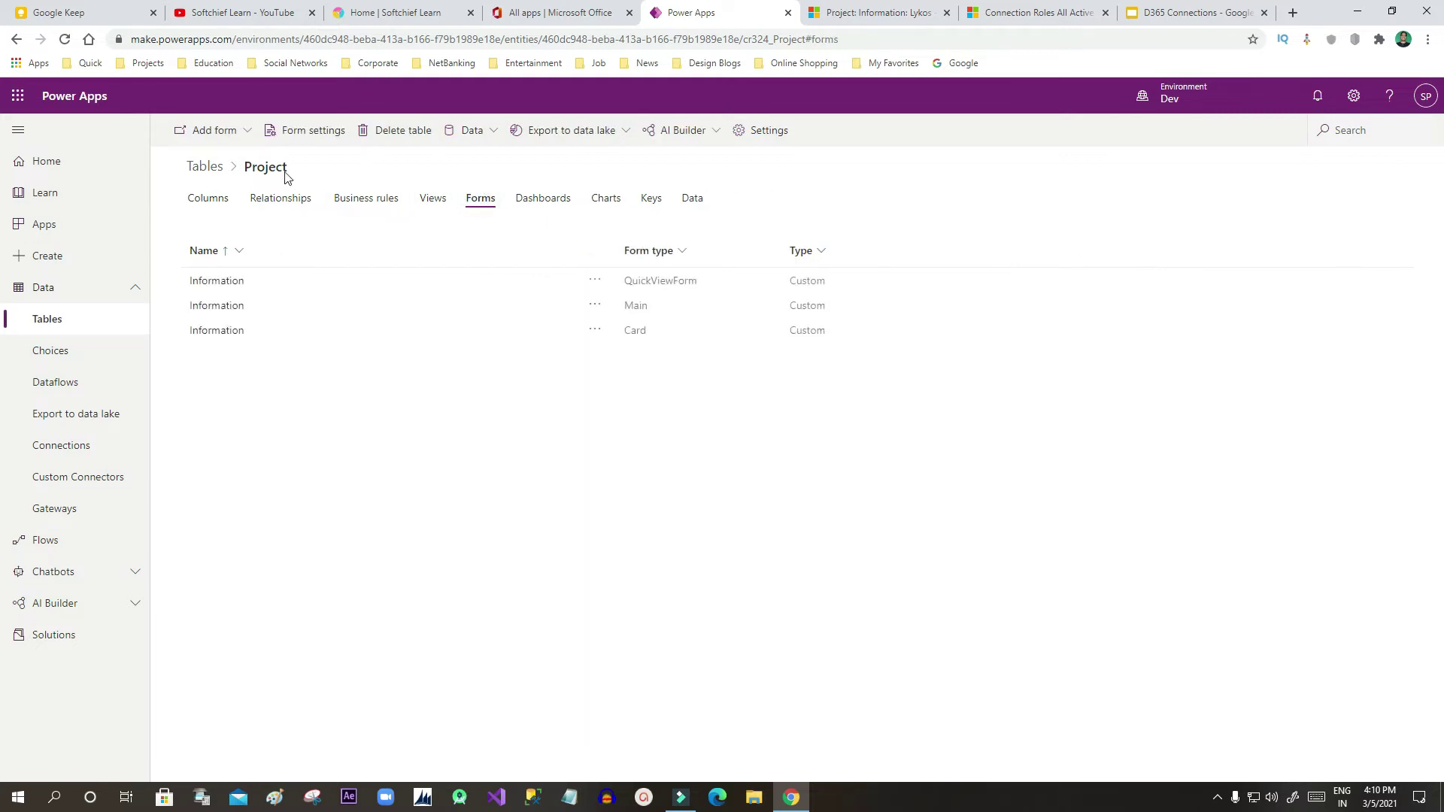
pyautogui.click(600, 310)
pyautogui.moveTo(654, 325)
pyautogui.click(763, 331)
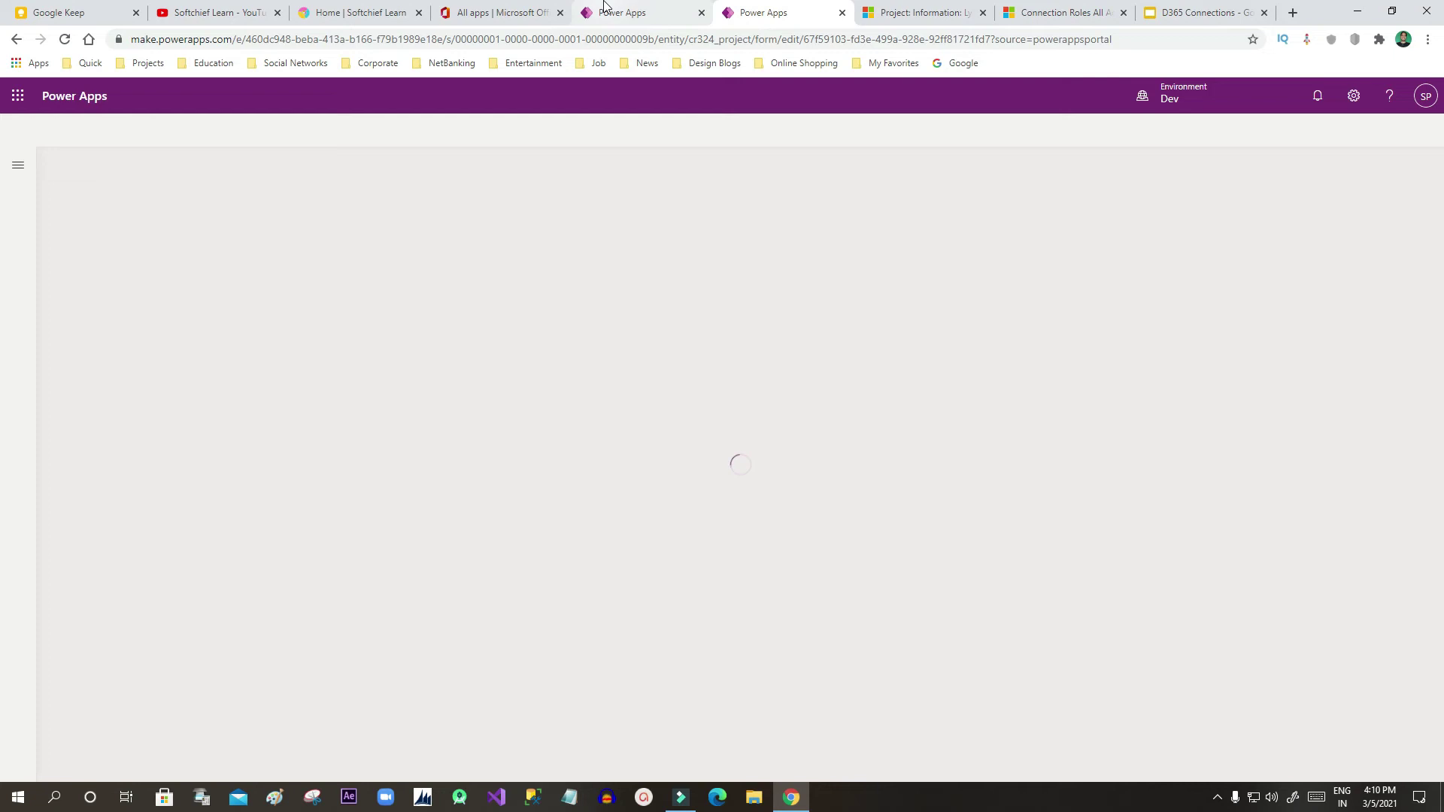
# - Check the Lykos project's related record options in Dynamics 365 and return to the Information form editor
pyautogui.click(966, 13)
pyautogui.click(328, 212)
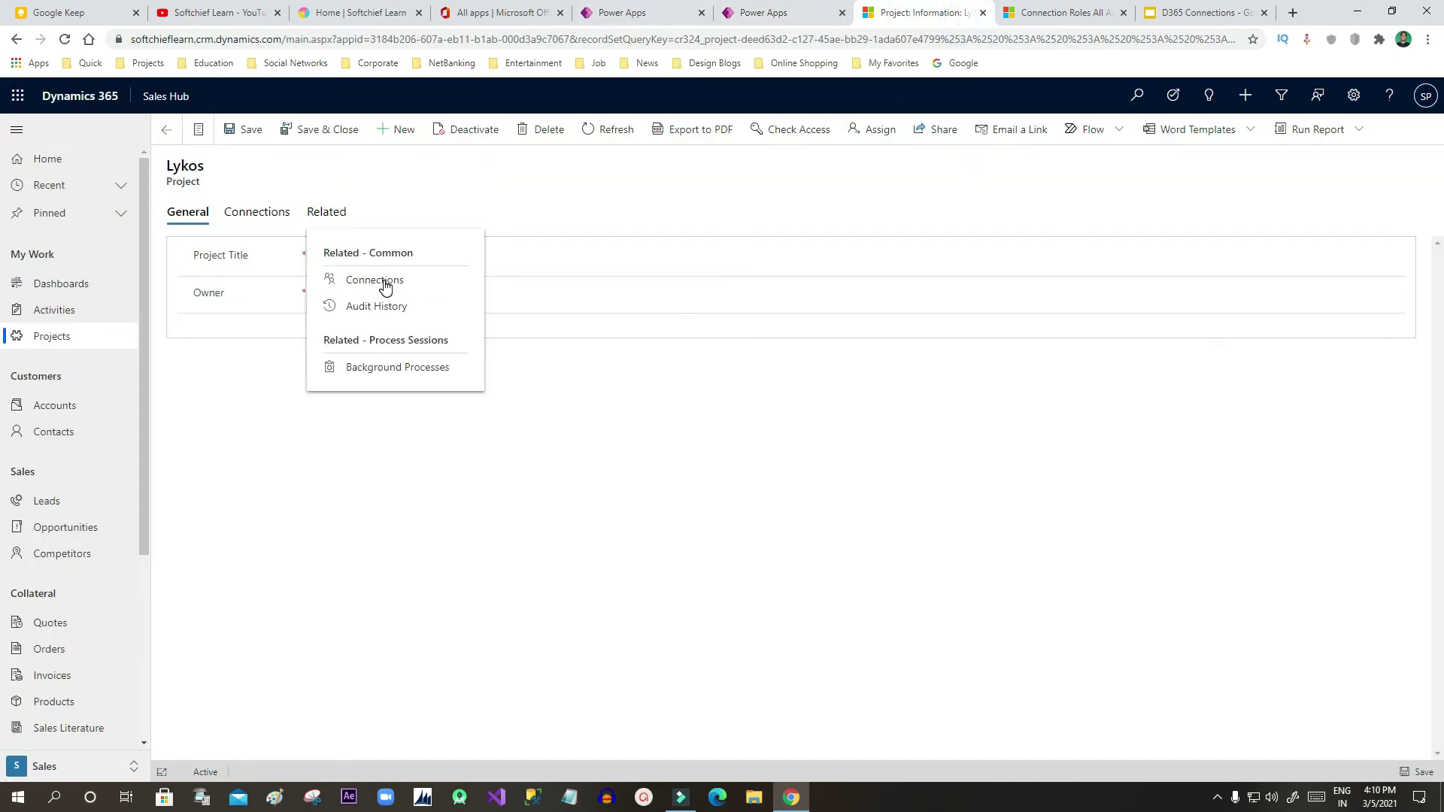
pyautogui.click(272, 372)
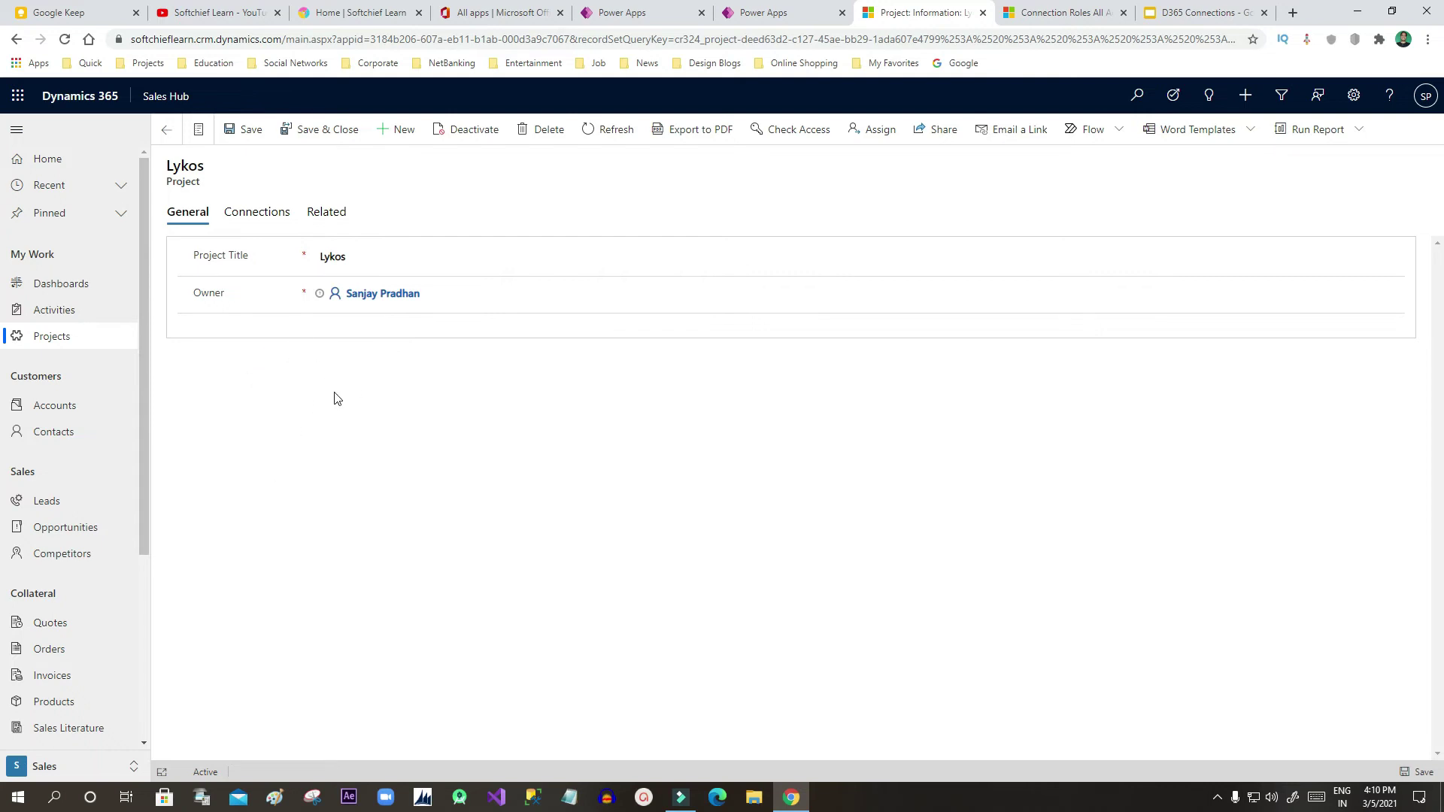
pyautogui.click(180, 181)
pyautogui.click(784, 12)
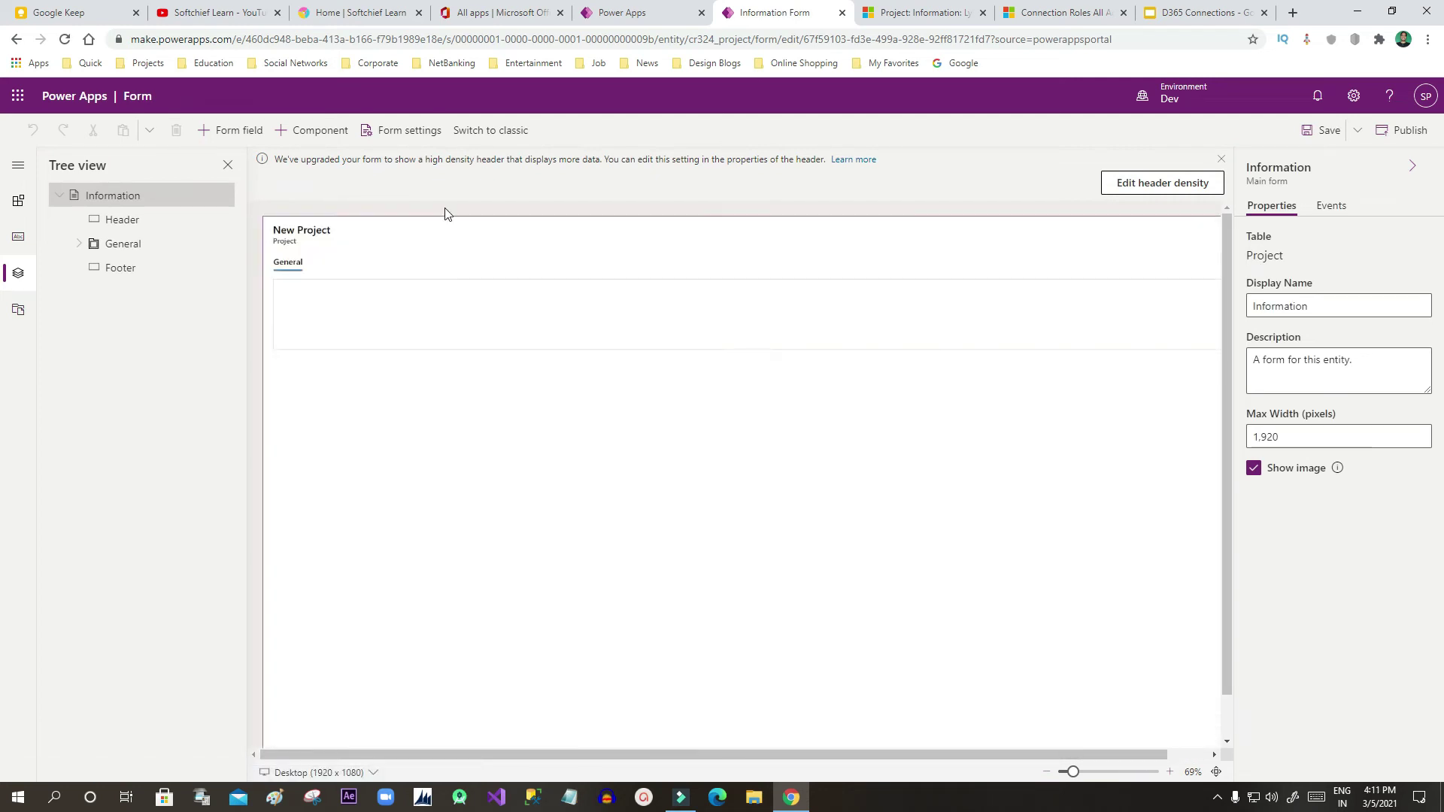
# - Add a subgrid to the form's General section with the Connections table, the Active Connections default view and related records shown
pyautogui.click(18, 203)
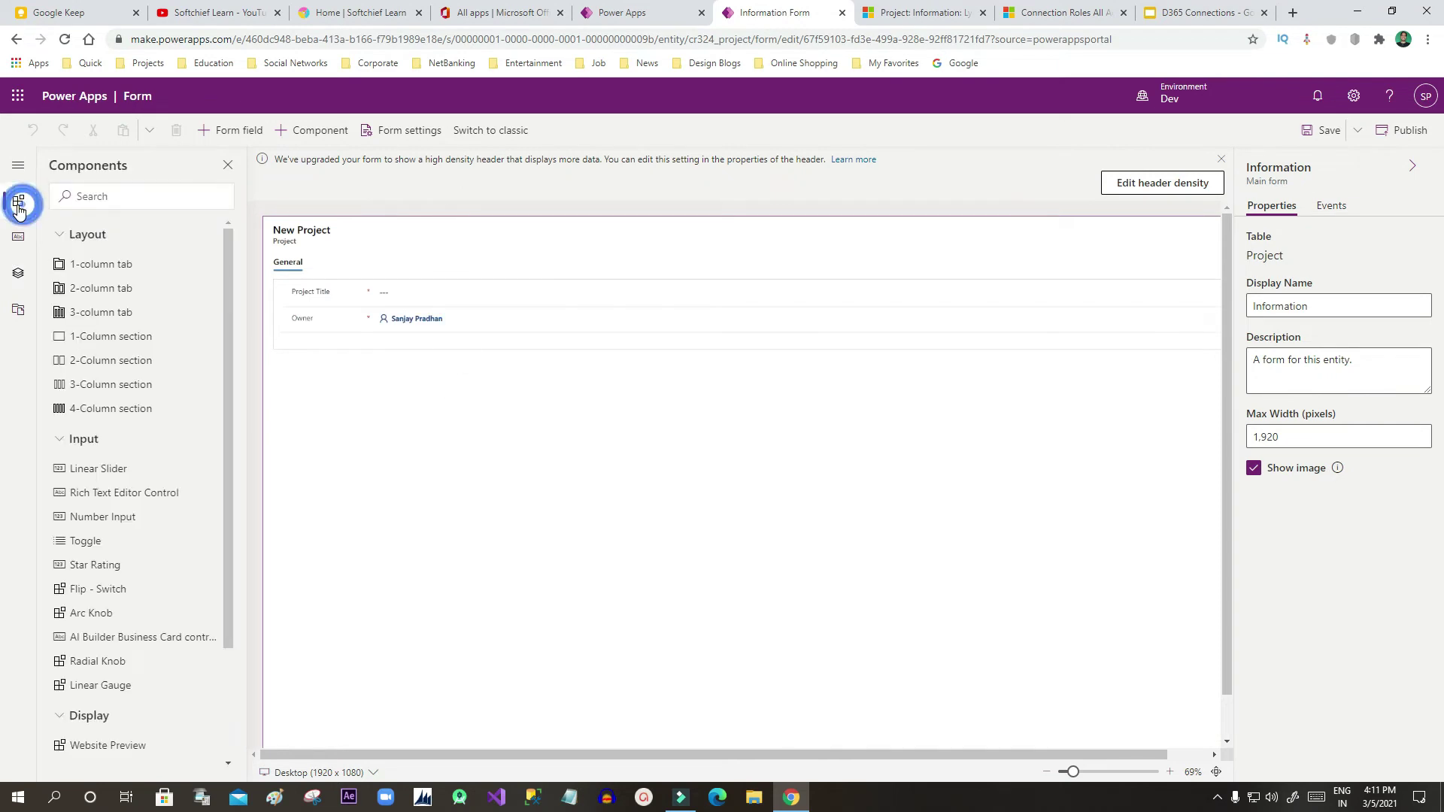
pyautogui.moveTo(227, 481); pyautogui.dragTo(221, 624)
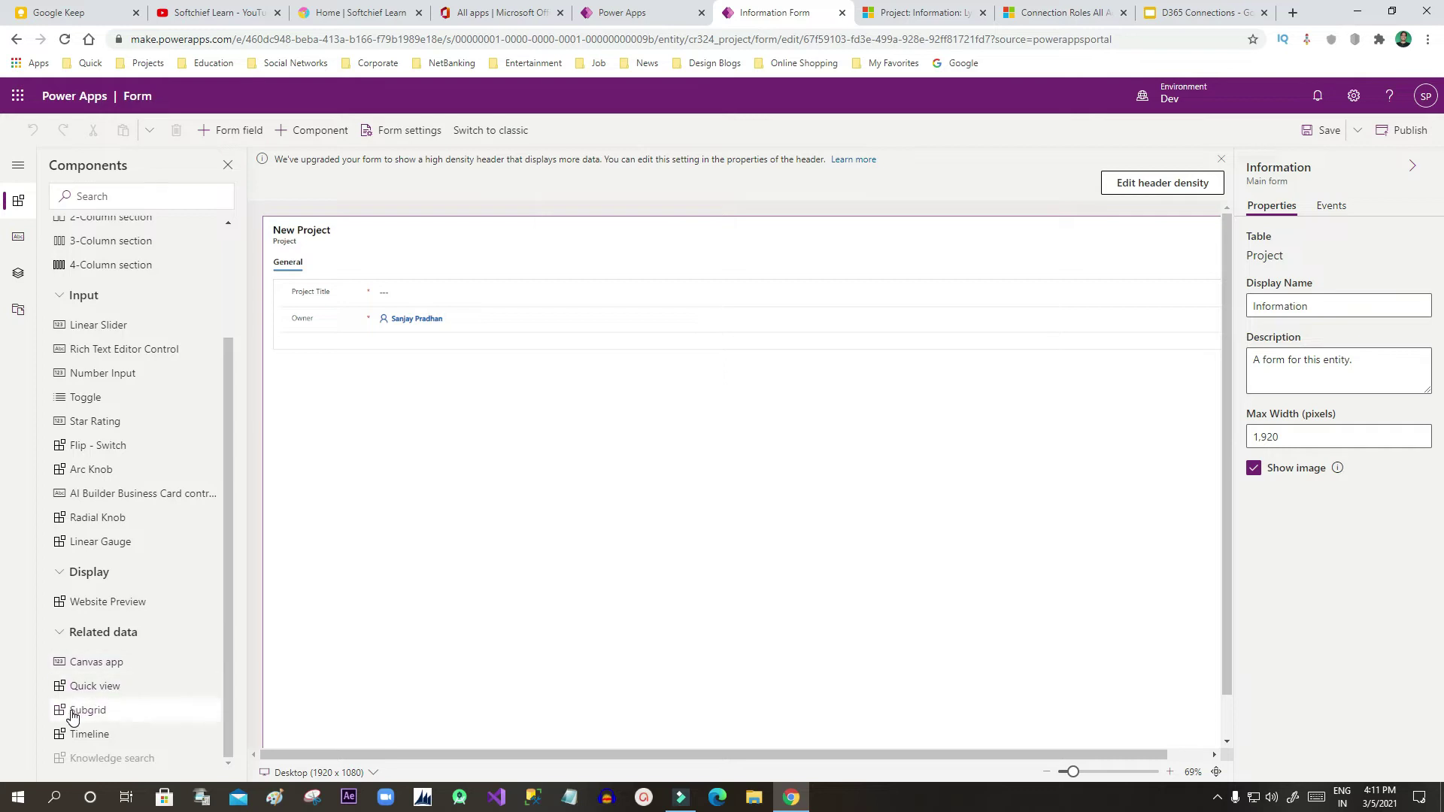
pyautogui.moveTo(73, 718); pyautogui.dragTo(404, 325)
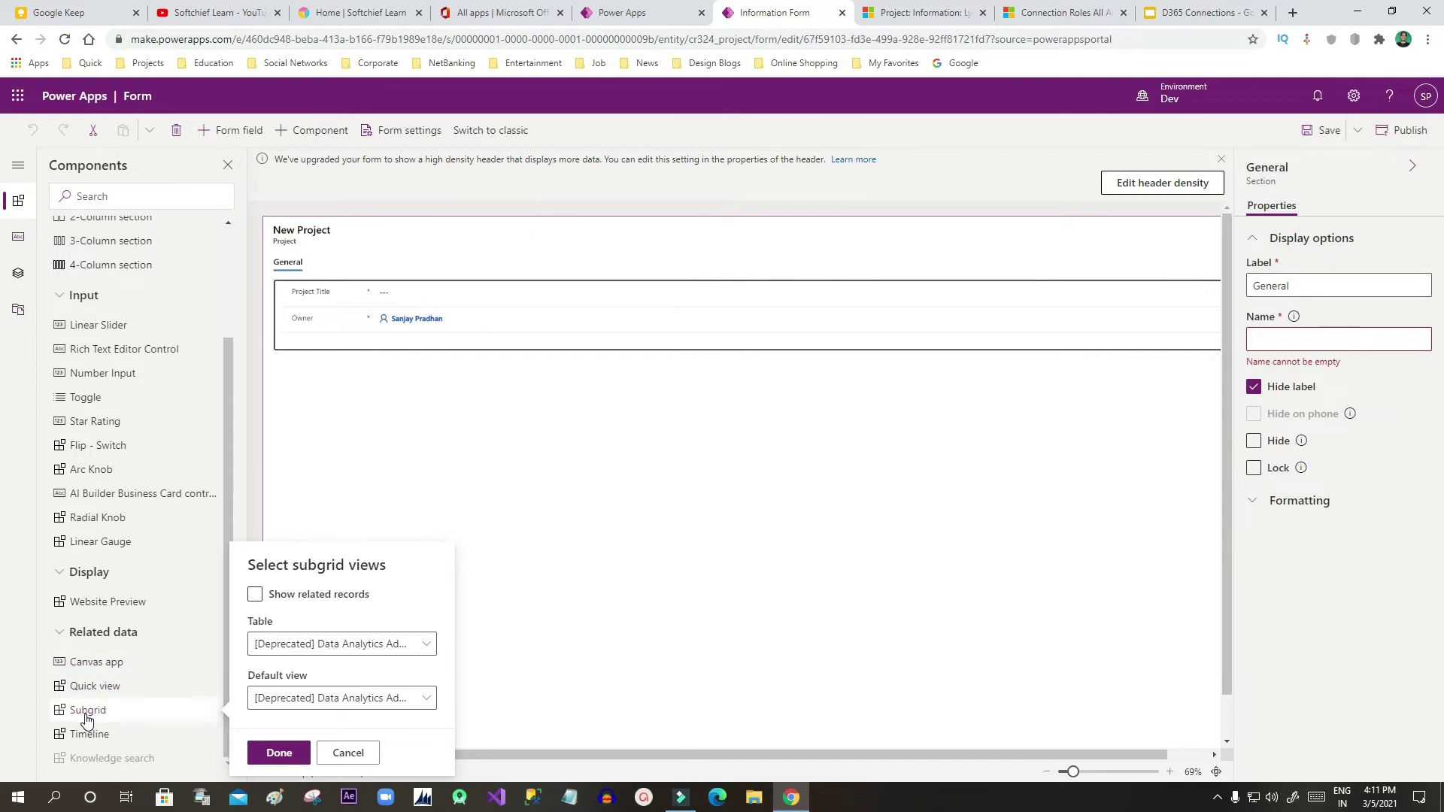
pyautogui.click(256, 595)
pyautogui.click(358, 645)
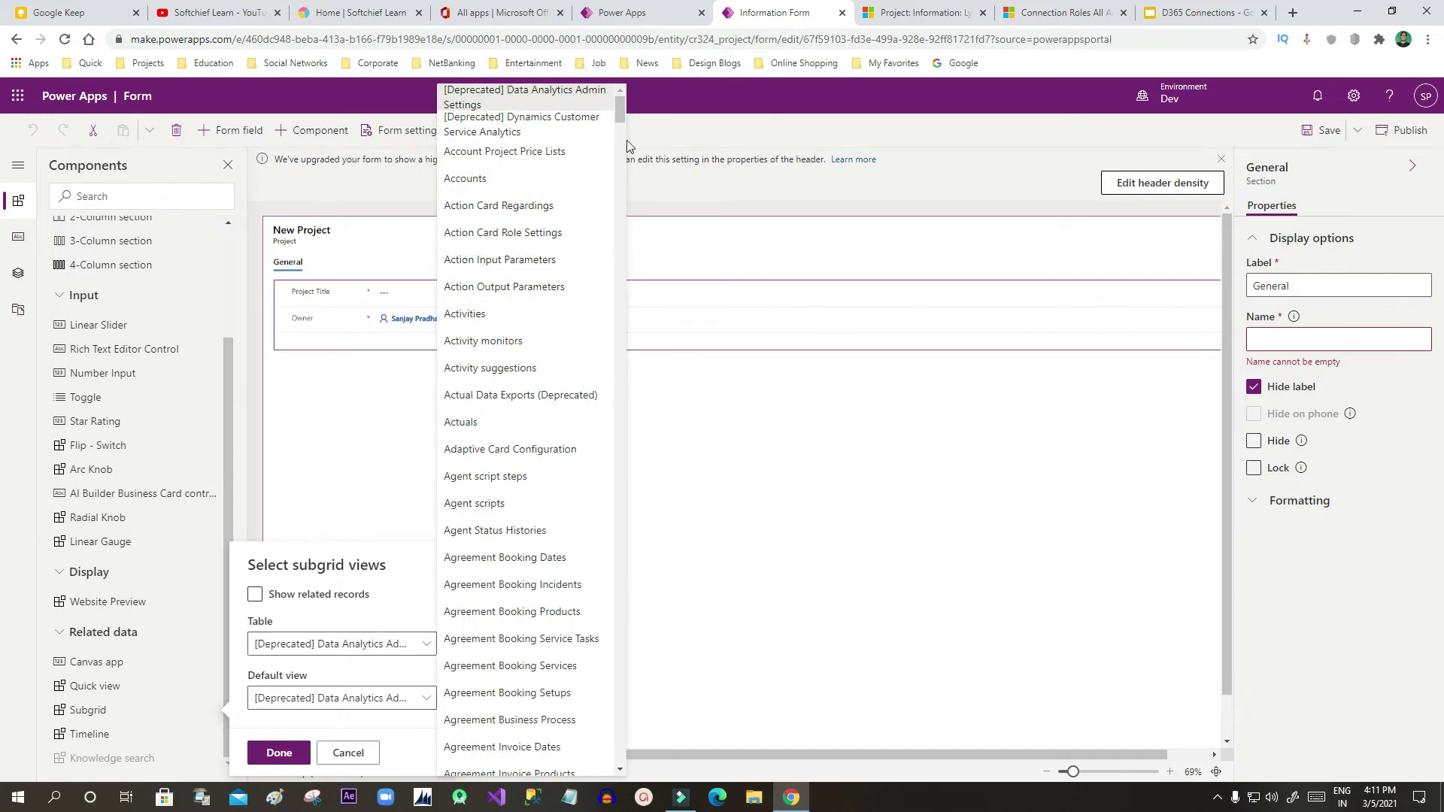
pyautogui.moveTo(621, 111); pyautogui.dragTo(628, 222)
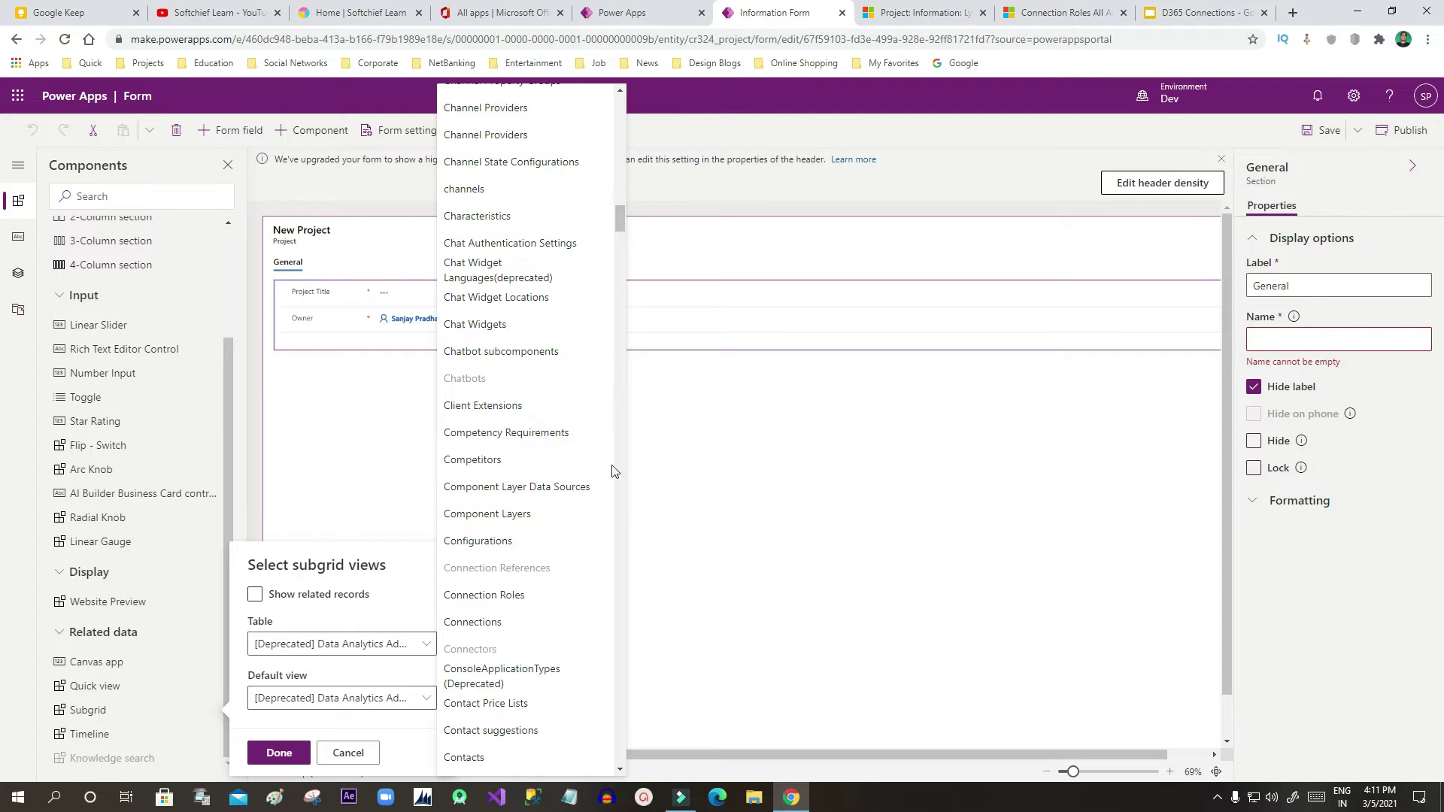
pyautogui.click(502, 630)
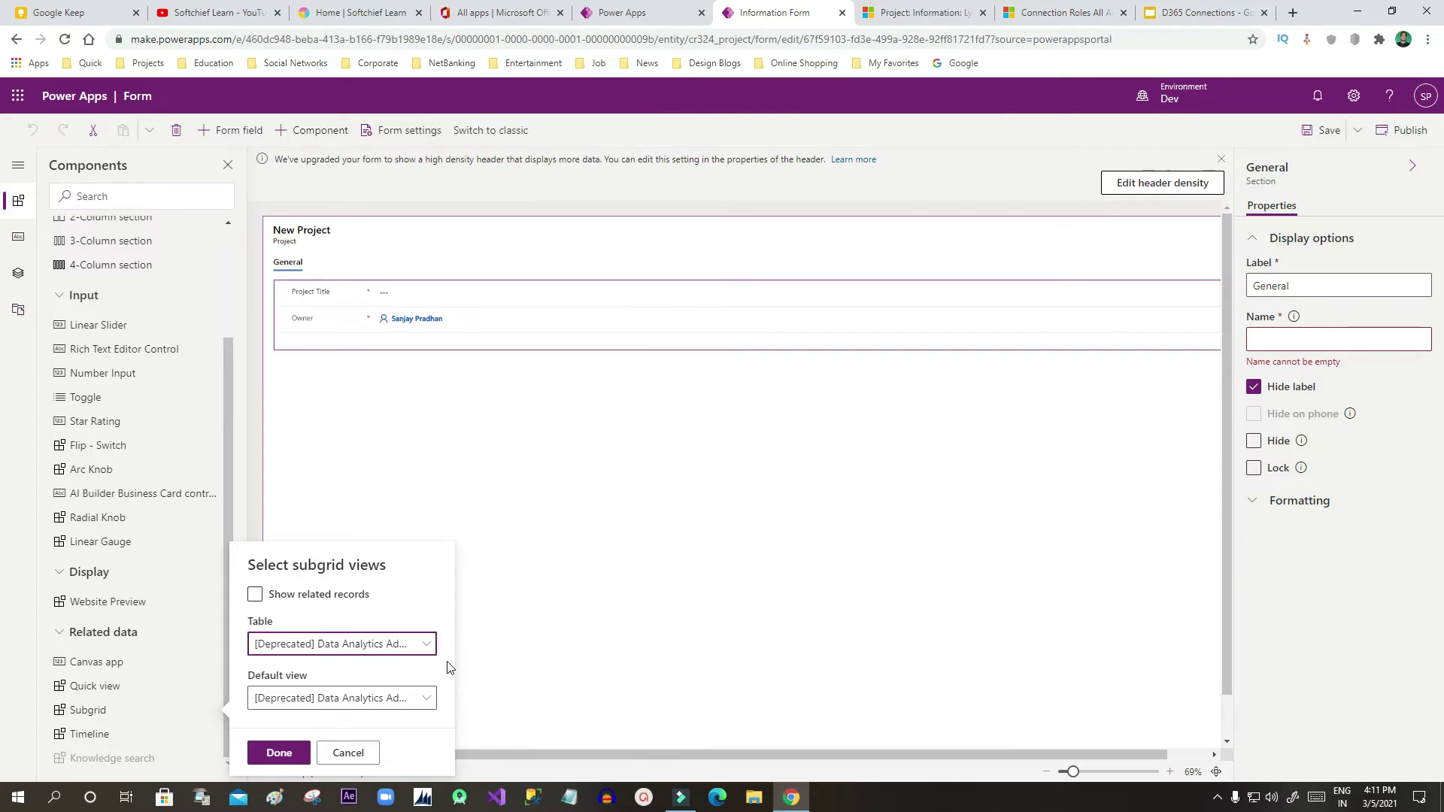
pyautogui.click(399, 698)
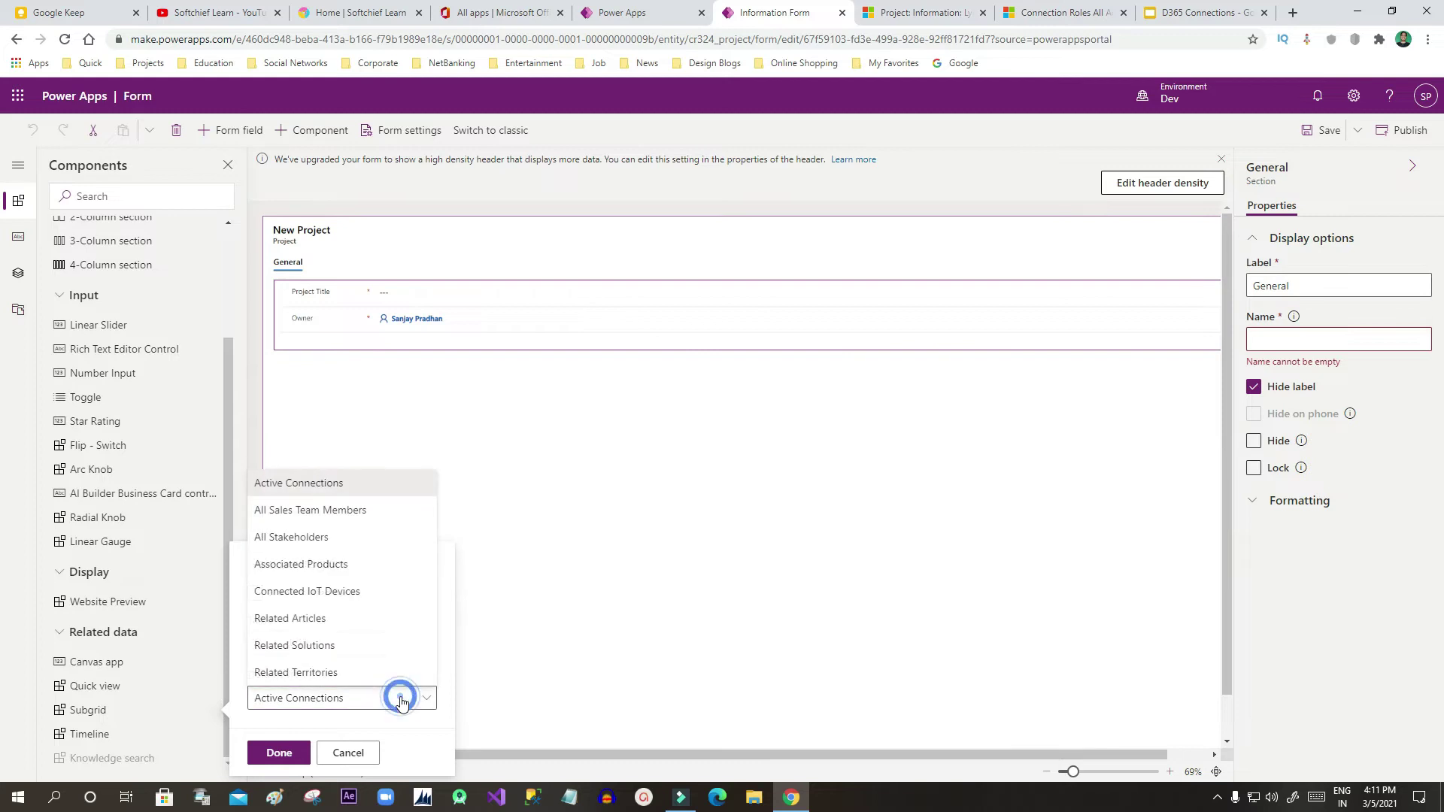
pyautogui.click(334, 490)
pyautogui.click(255, 595)
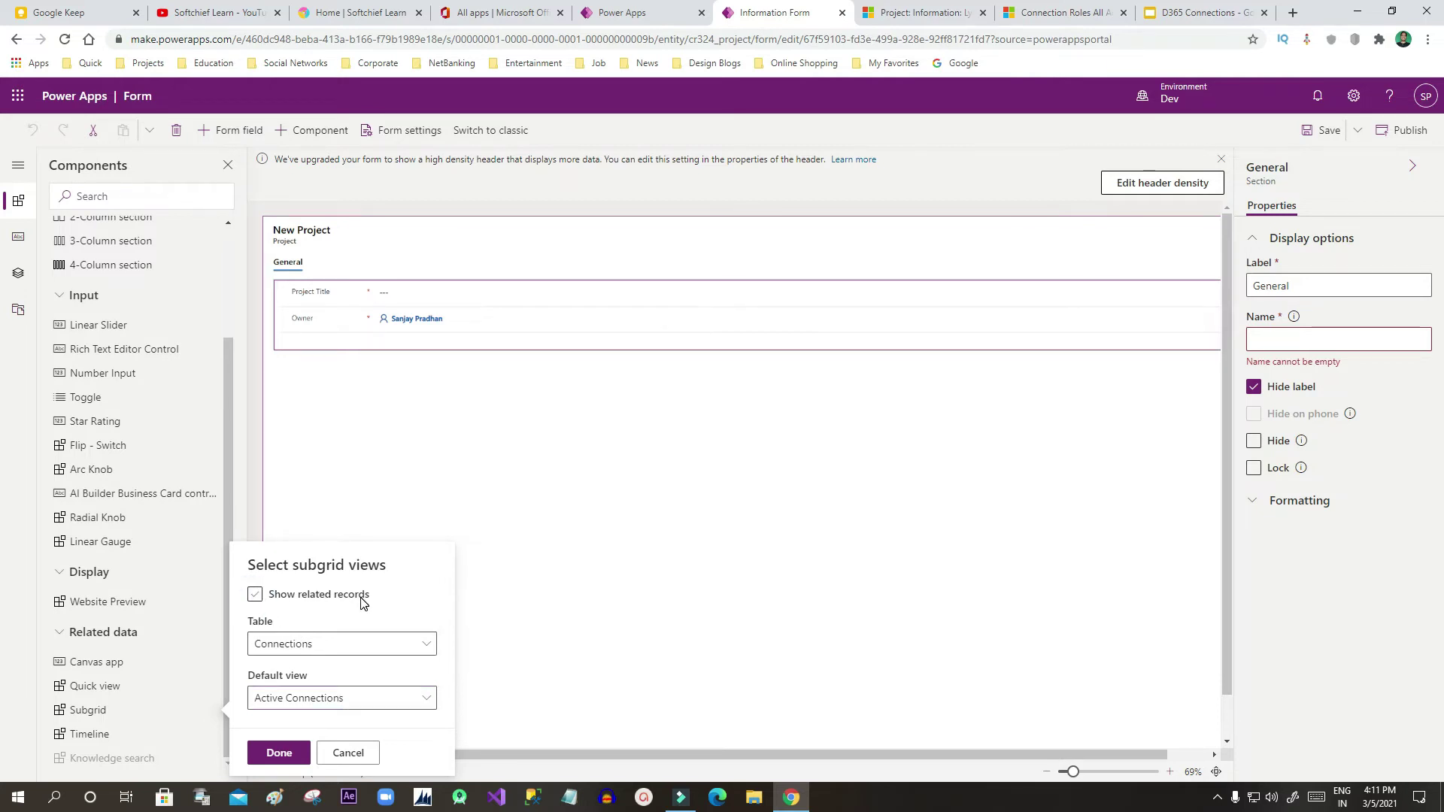
pyautogui.click(280, 753)
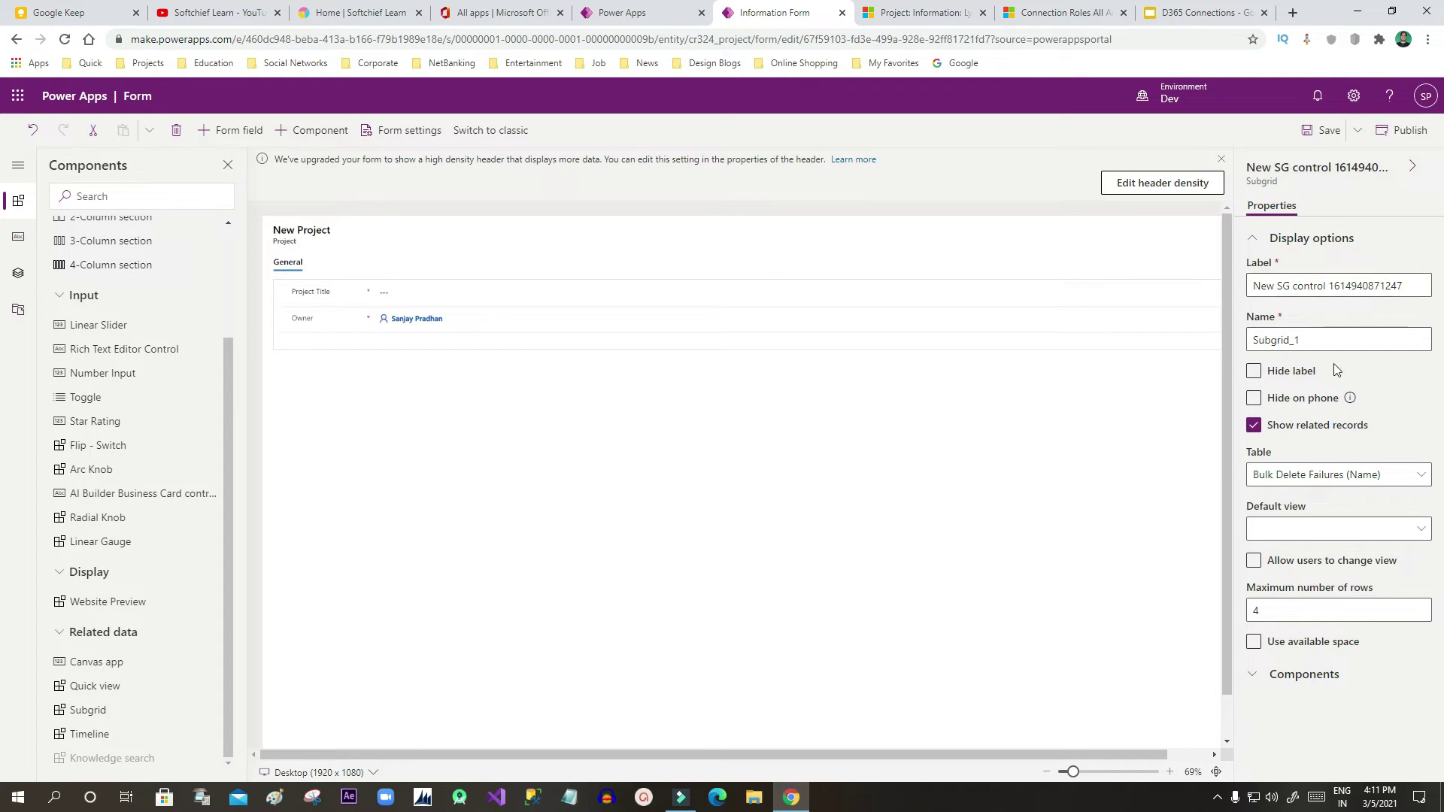
# - Set the subgrid's table to Connections (Connected To) and its default view to Active Connections
pyautogui.click(1365, 484)
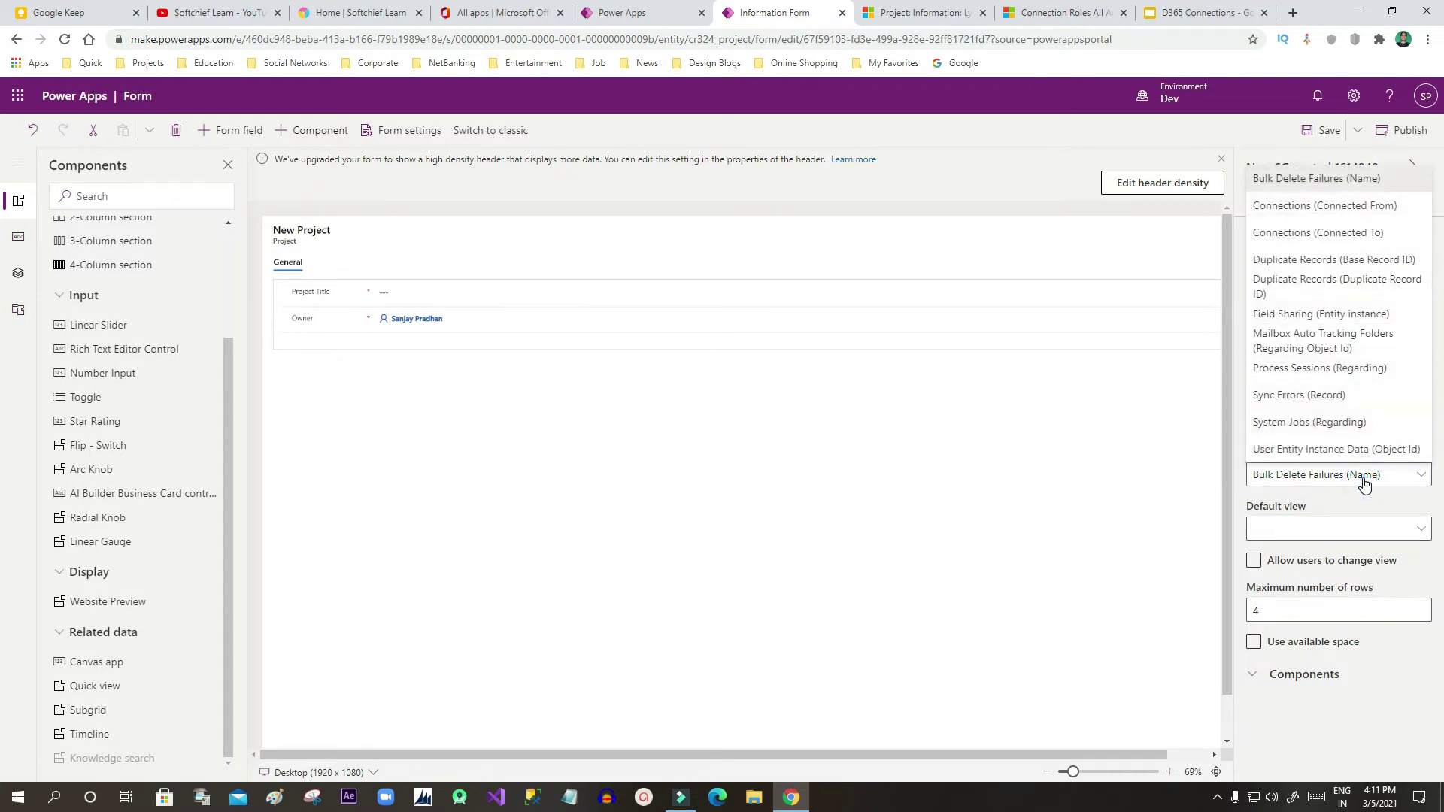
pyautogui.click(1307, 209)
pyautogui.click(1330, 477)
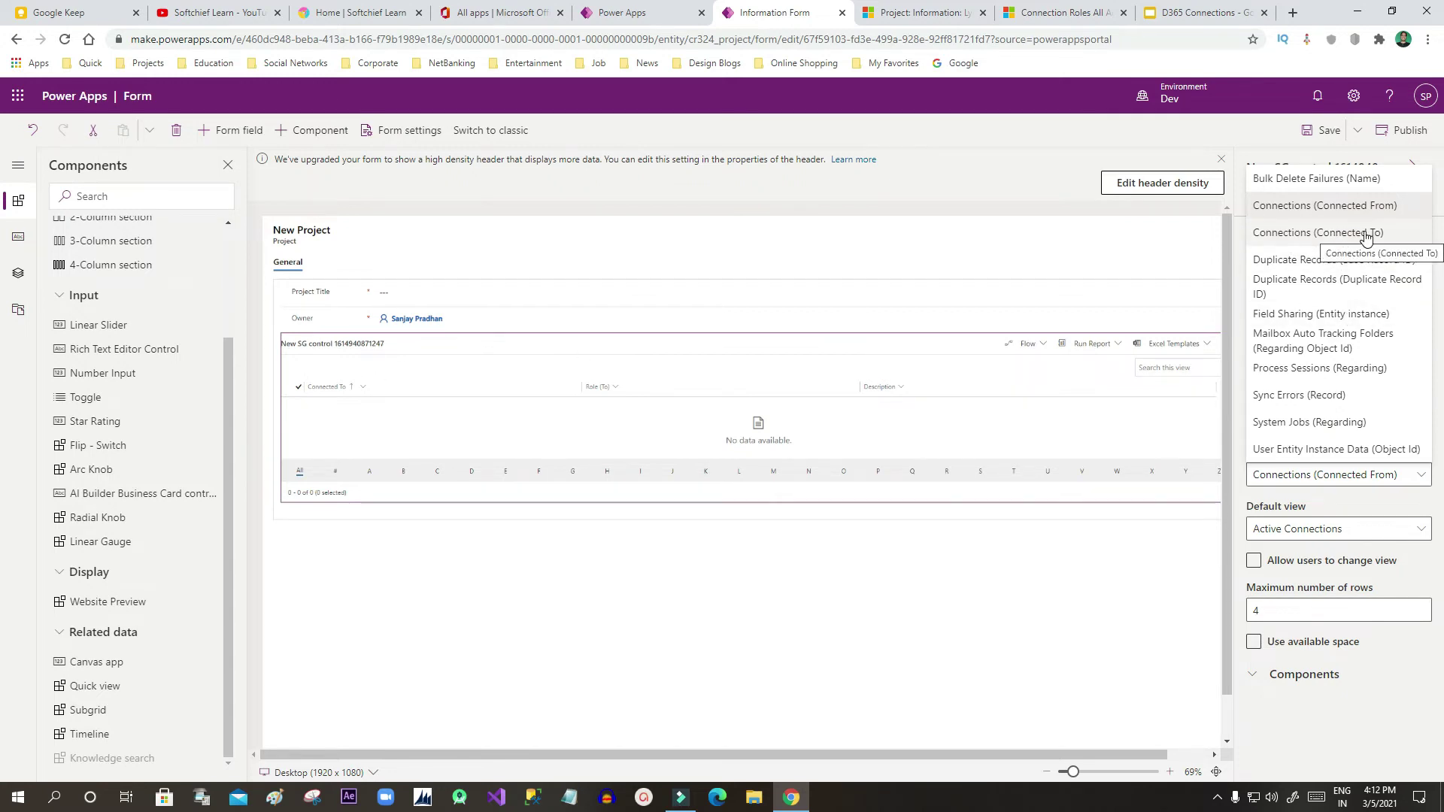
pyautogui.click(1329, 235)
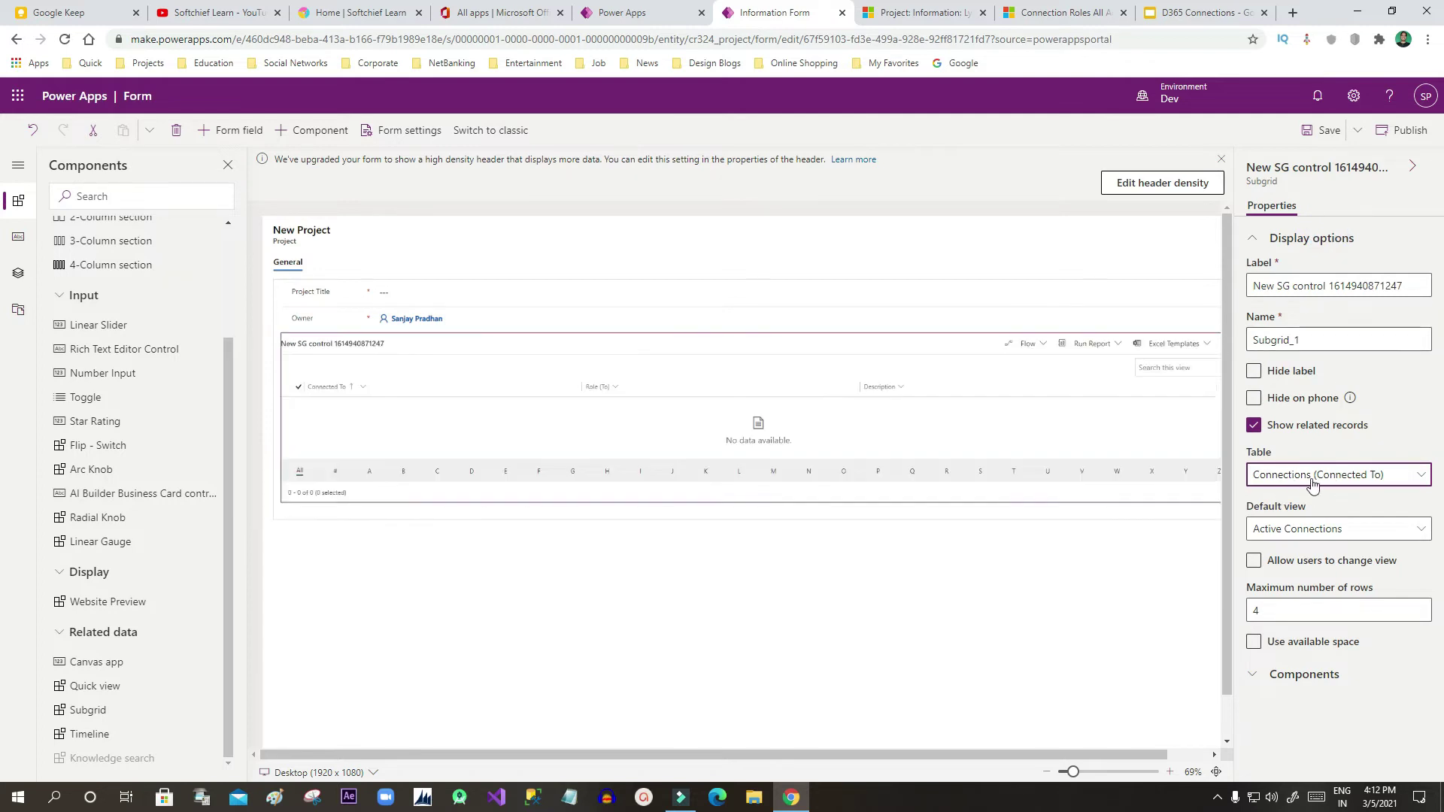
pyautogui.click(1328, 528)
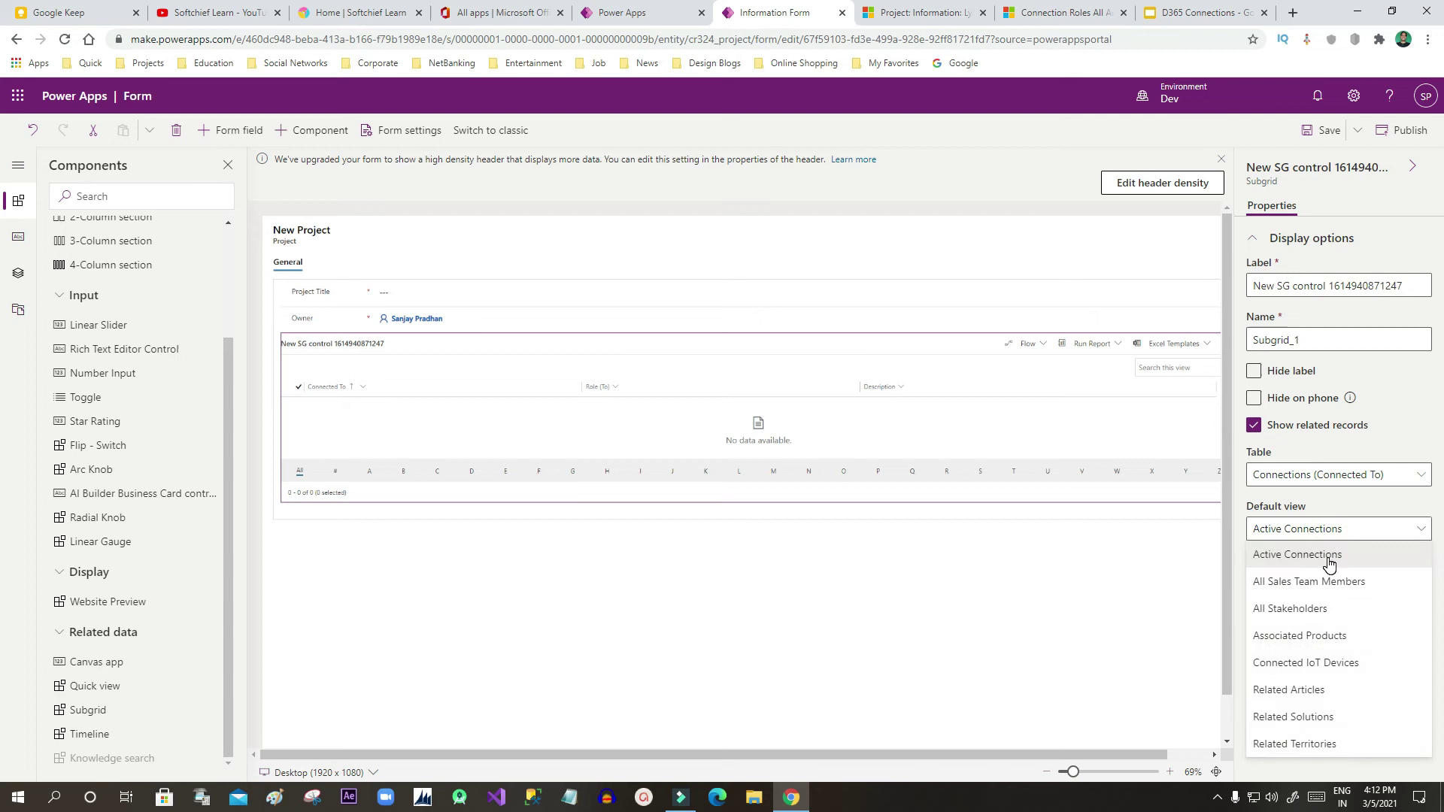
pyautogui.click(1282, 560)
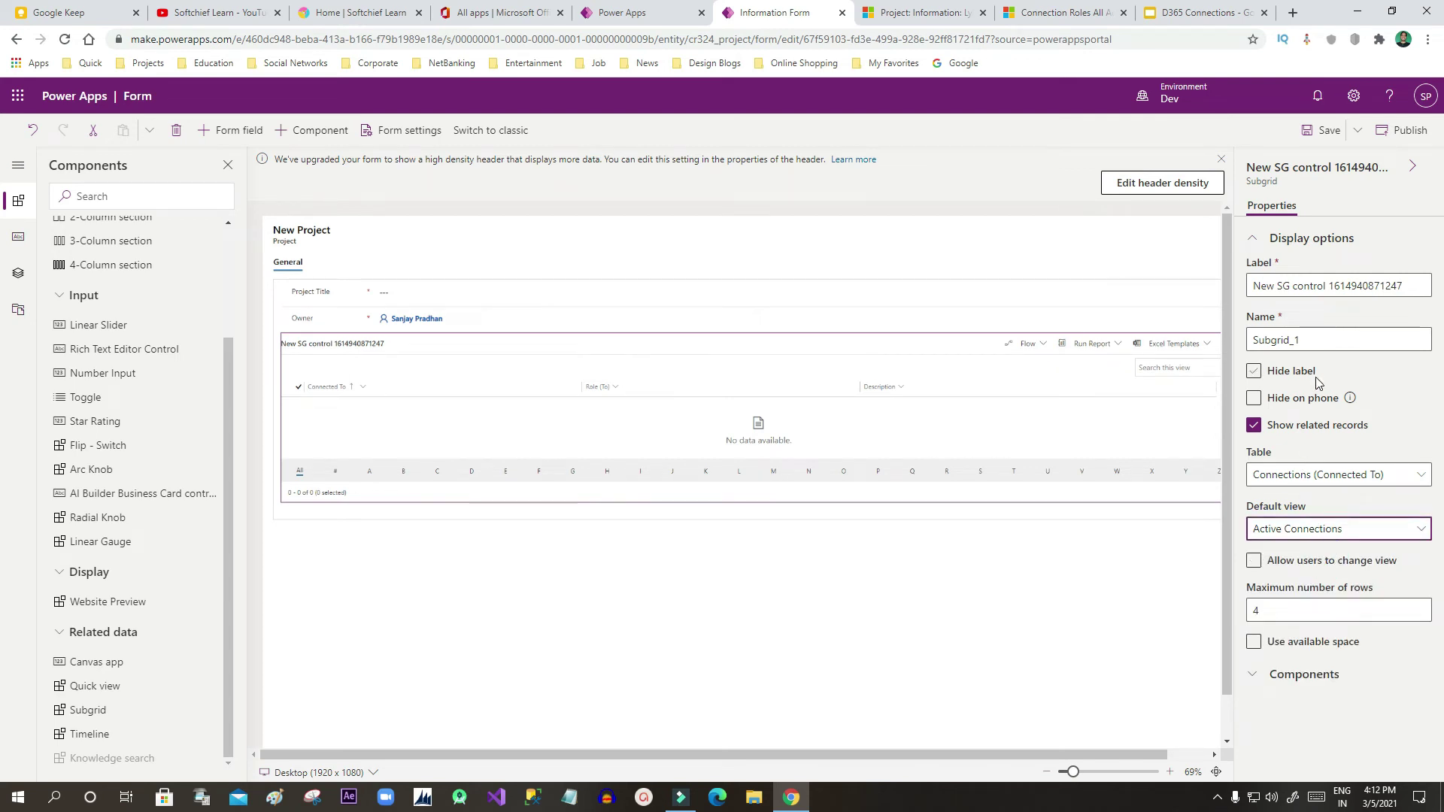
# - Label the new subgrid All Connections, save the Project form and publish it
pyautogui.moveTo(1405, 285); pyautogui.dragTo(1233, 286)
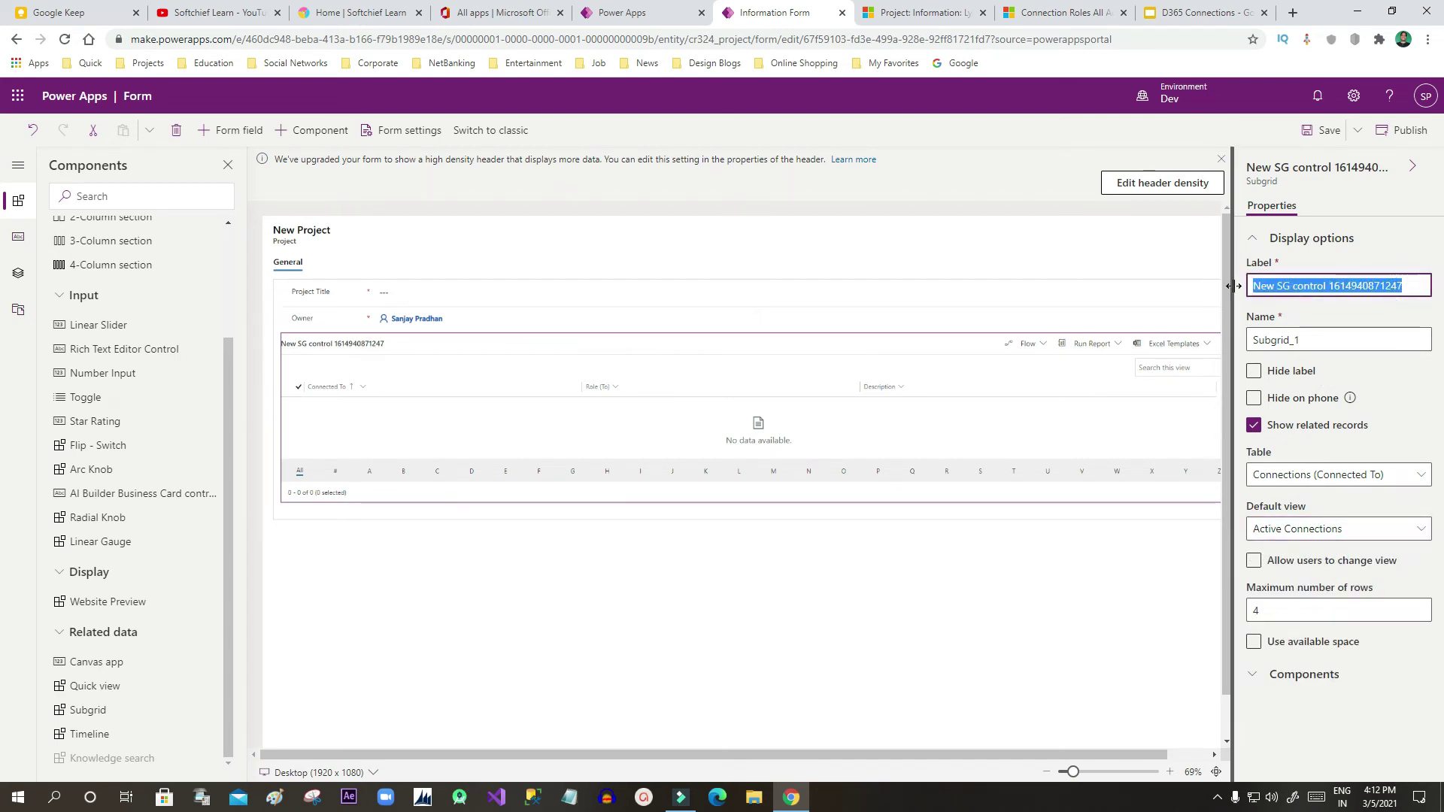
pyautogui.write('All Connectio')
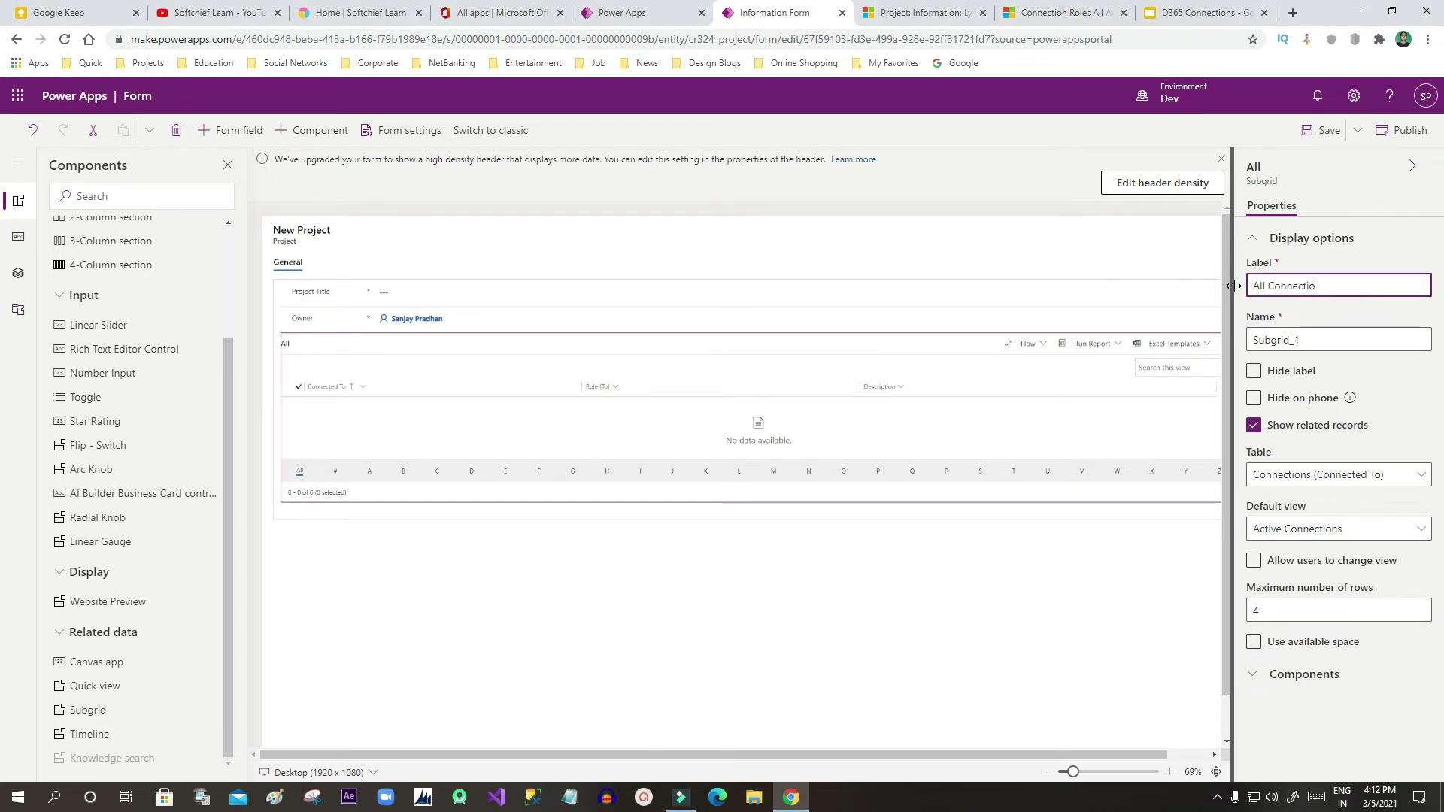
pyautogui.write('ns')
pyautogui.click(1351, 318)
pyautogui.click(1324, 130)
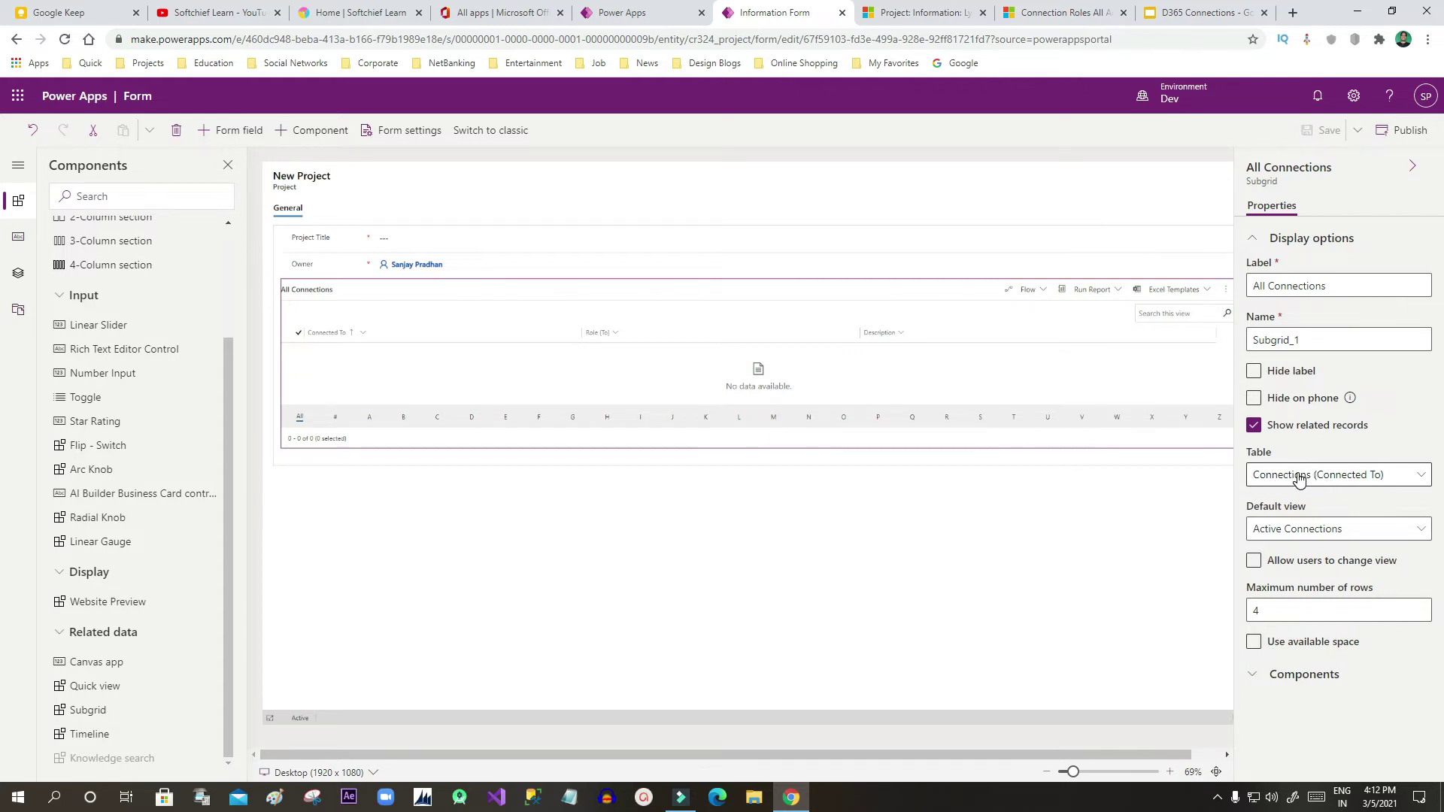
pyautogui.click(1390, 137)
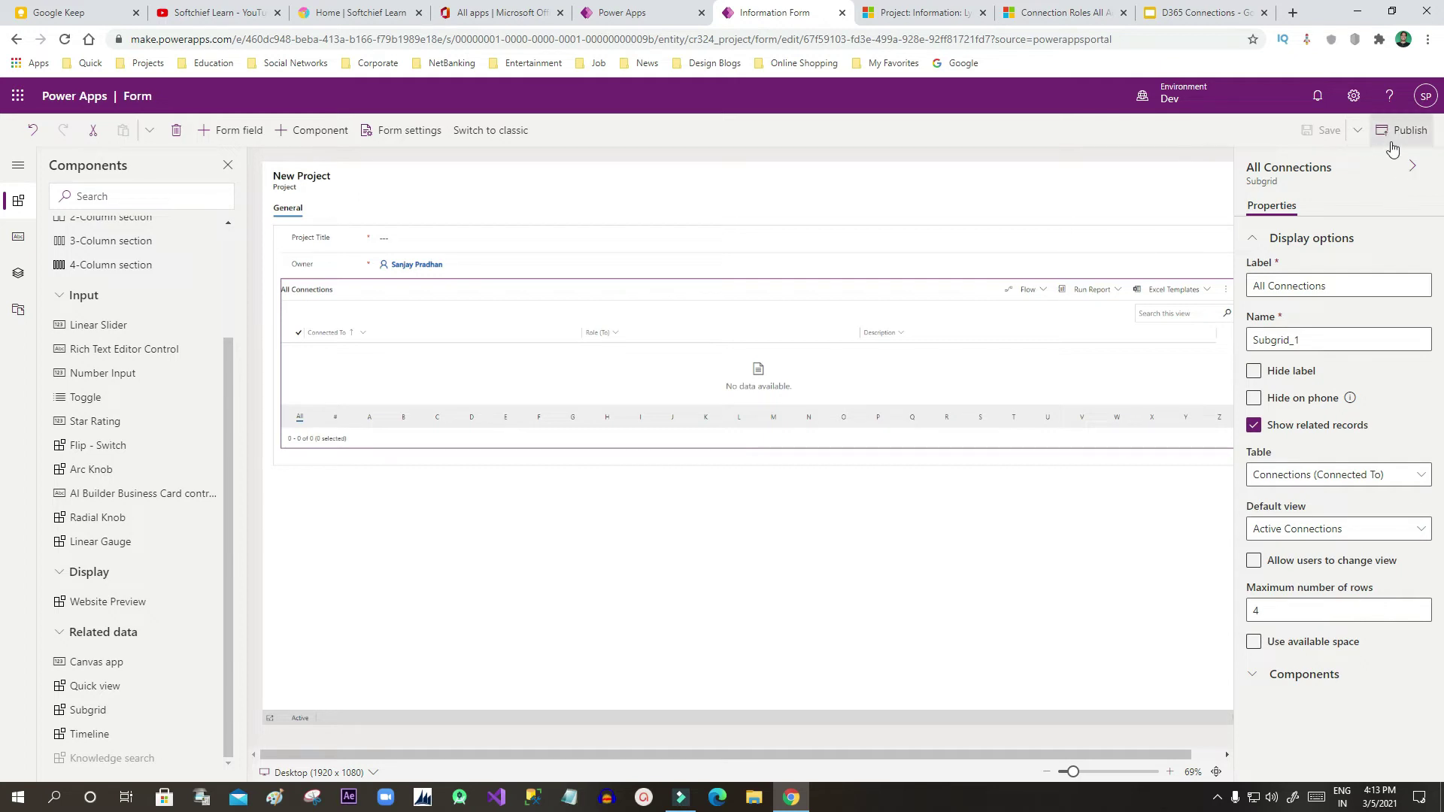
# - Switch to the Lykos project in Dynamics 365 and reload it to check the All Connections subgrid
pyautogui.click(925, 13)
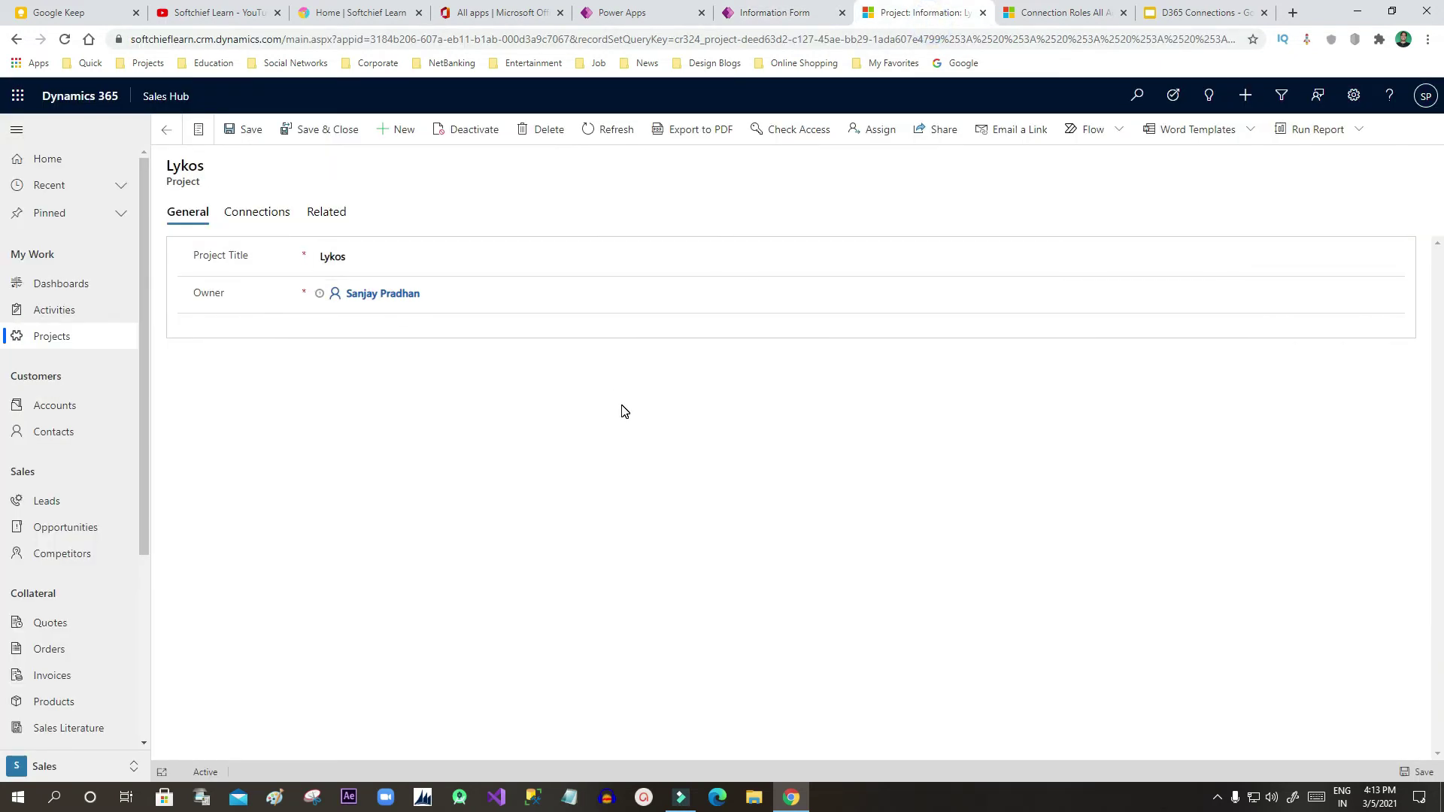
pyautogui.press('F5')
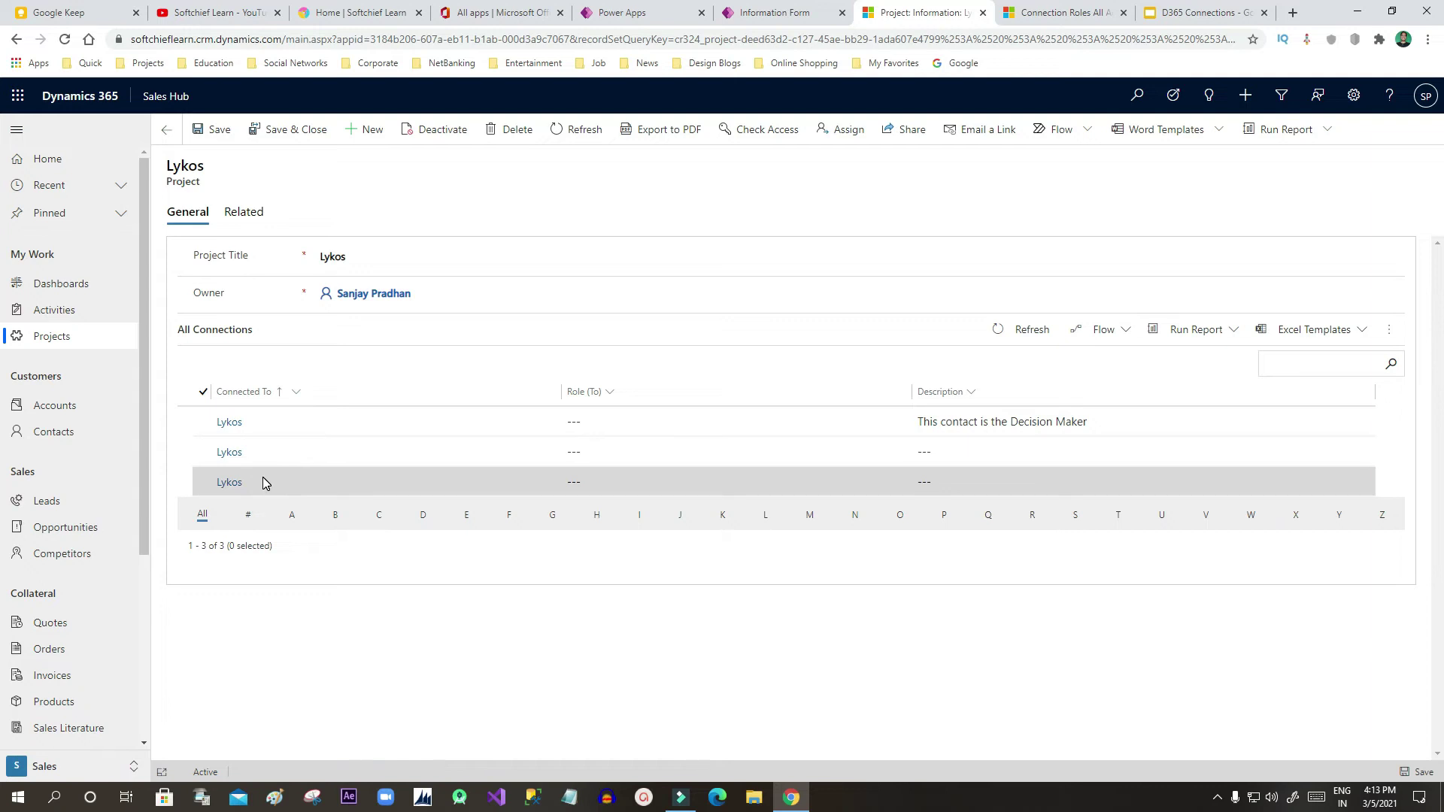
pyautogui.click(1042, 15)
# - Return to the Information form editor, set the subgrid's table to Connections (Connected From), and save and publish the form
pyautogui.click(799, 10)
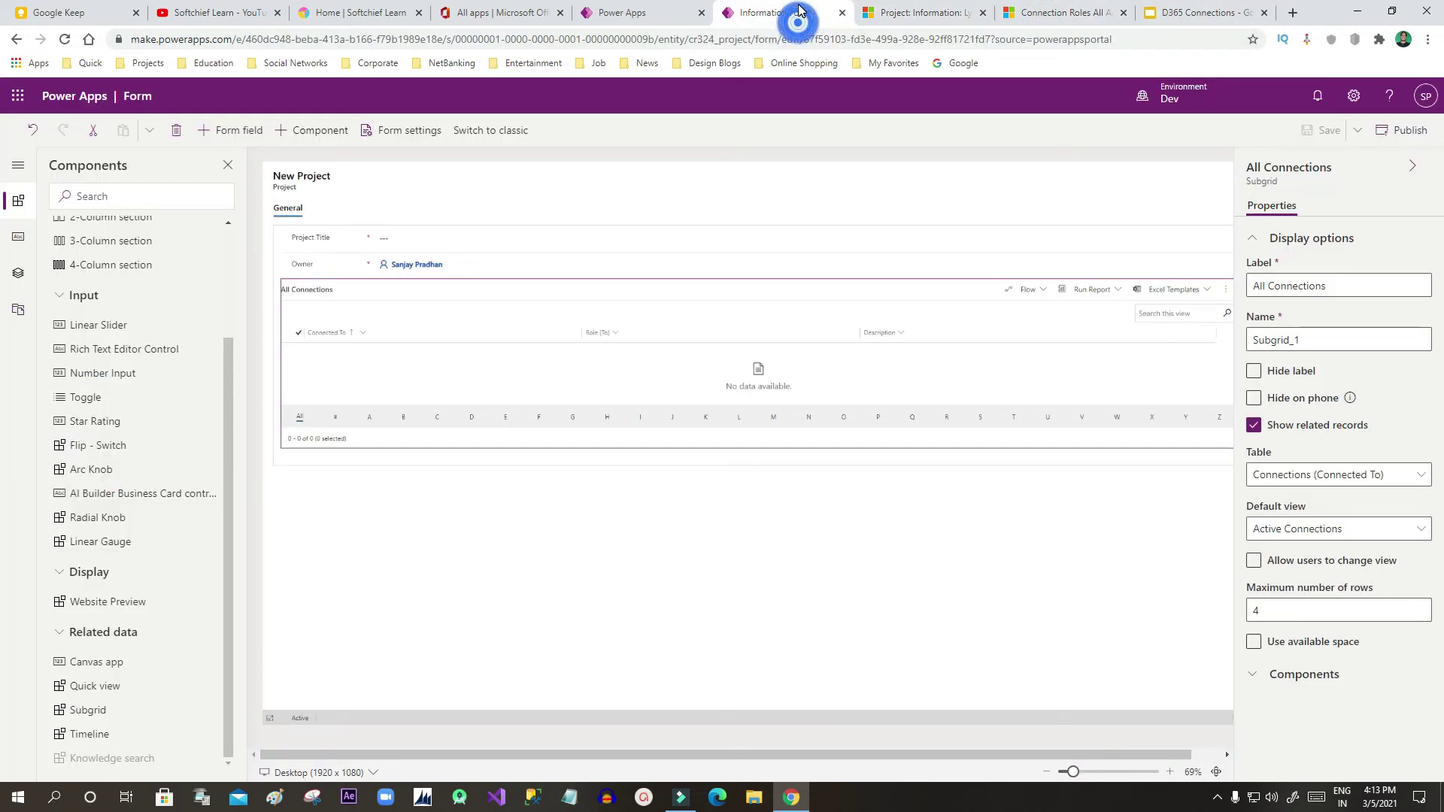
pyautogui.click(1401, 474)
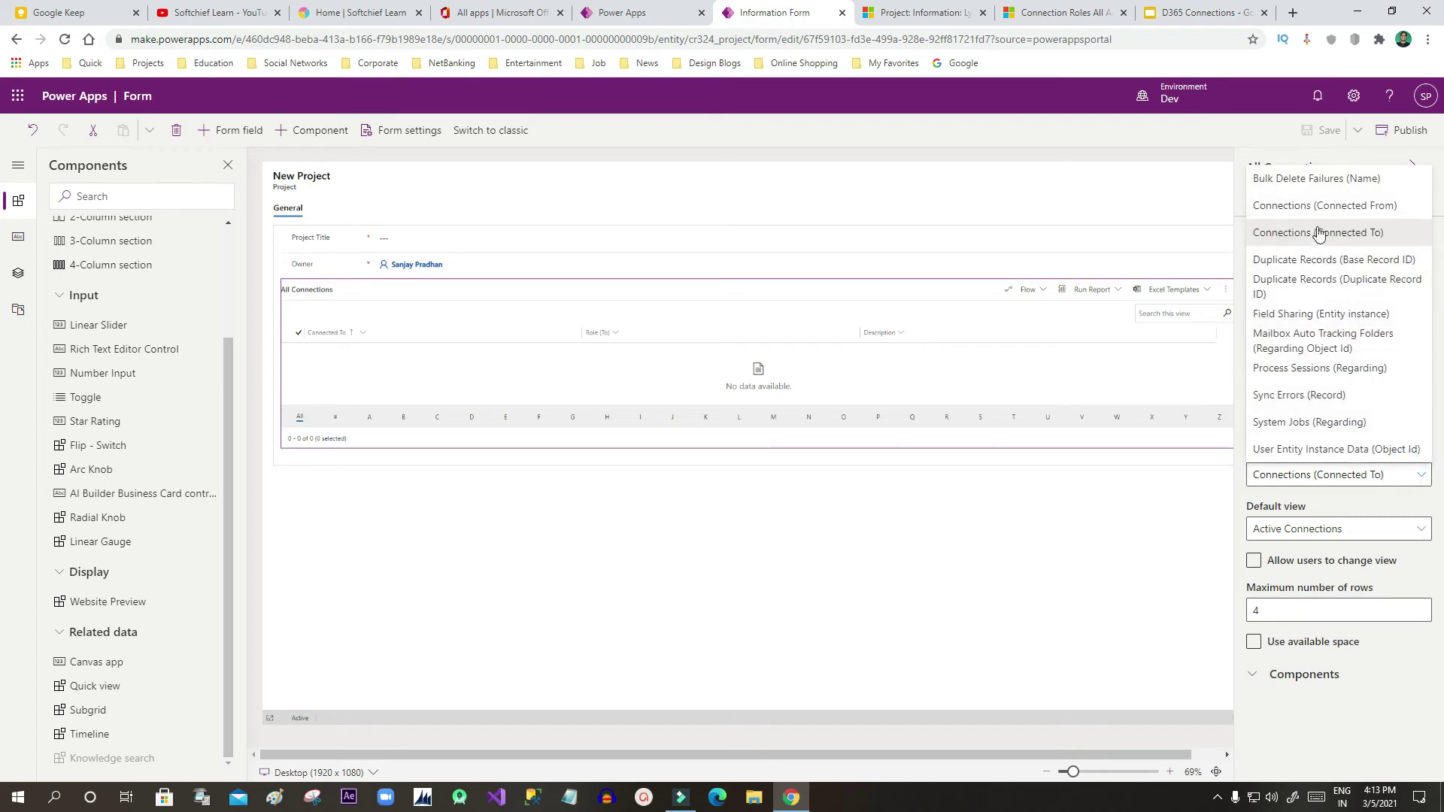
pyautogui.click(1321, 206)
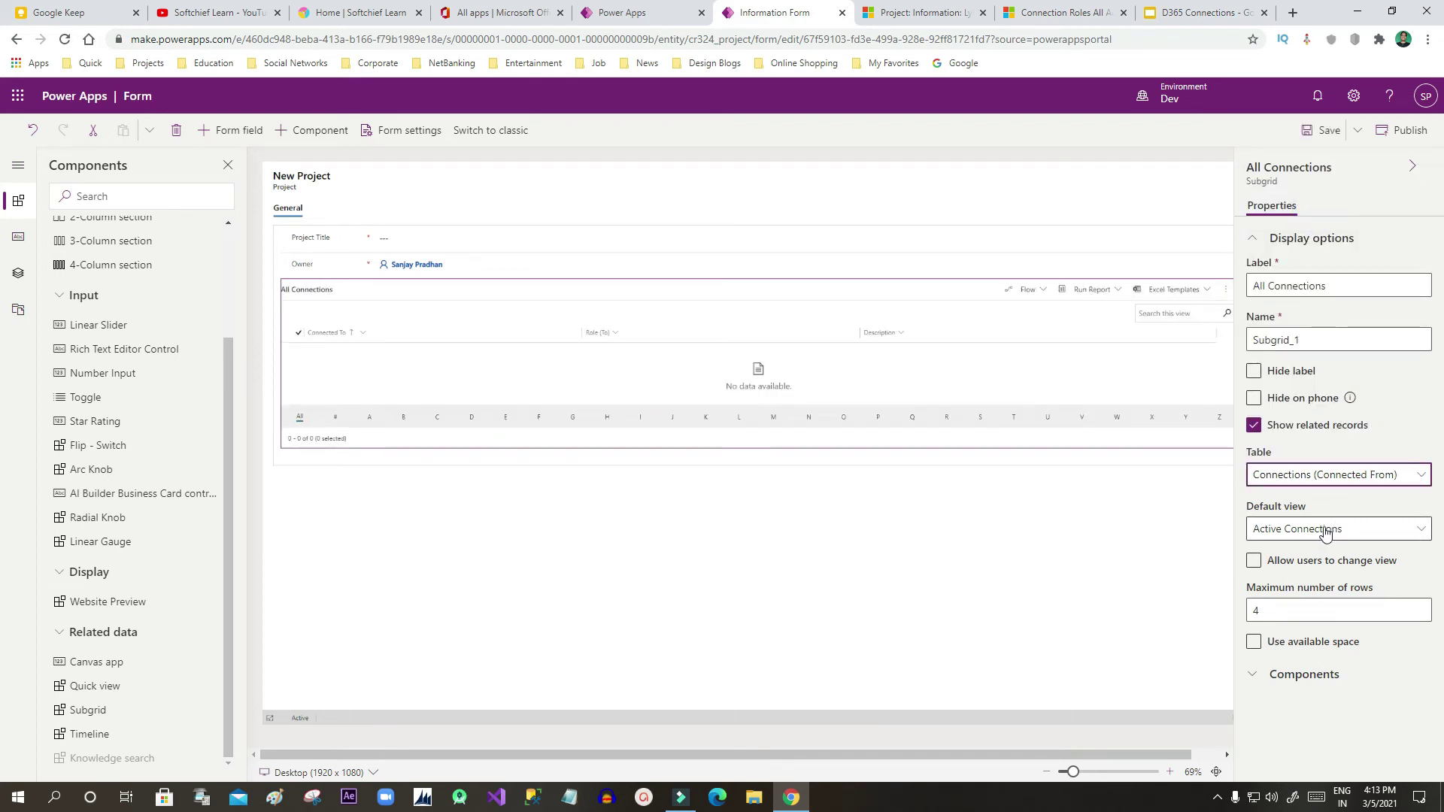
pyautogui.click(1321, 132)
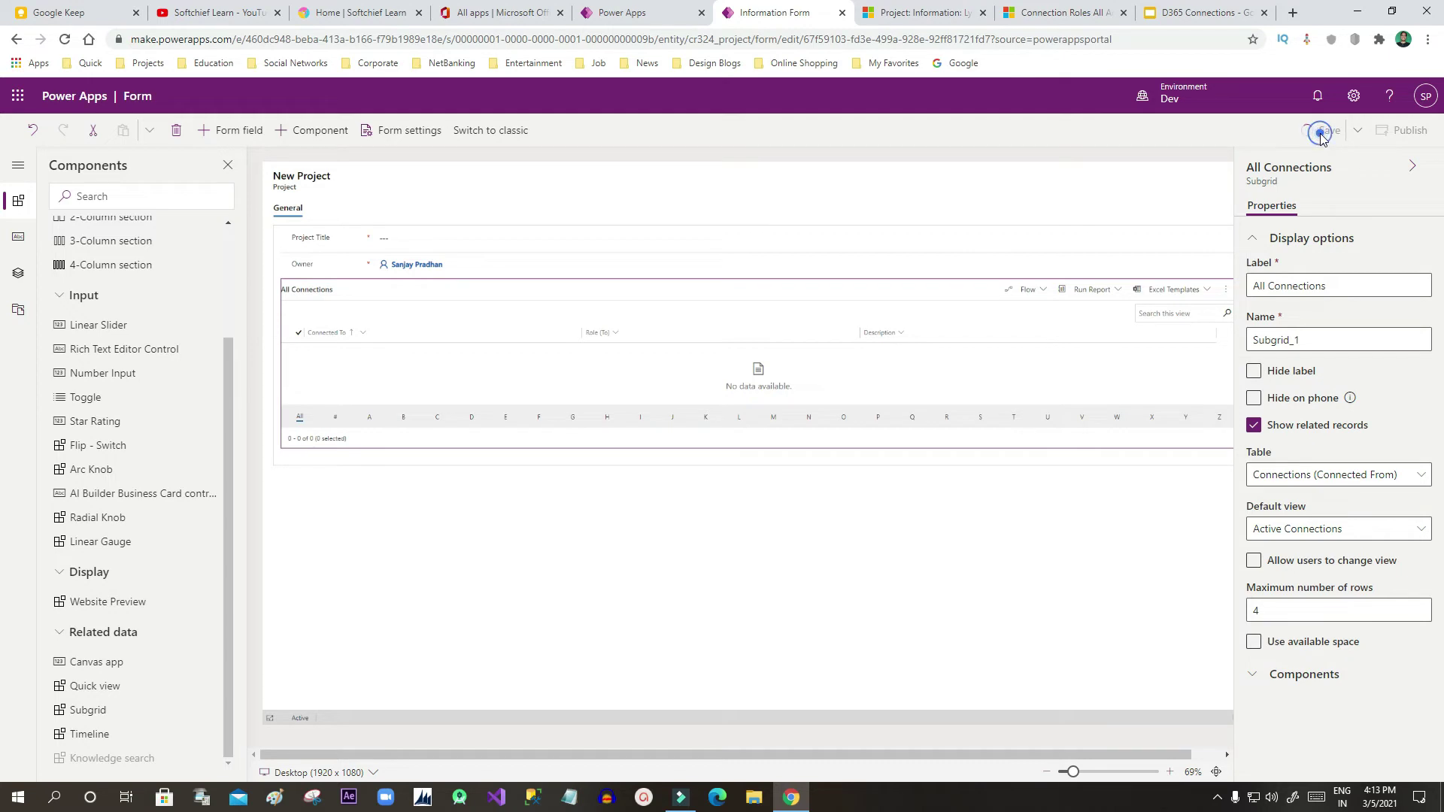
pyautogui.click(1398, 132)
# - Reload the Lykos project and compare its All Connections subgrid with its related Connections list
pyautogui.click(893, 6)
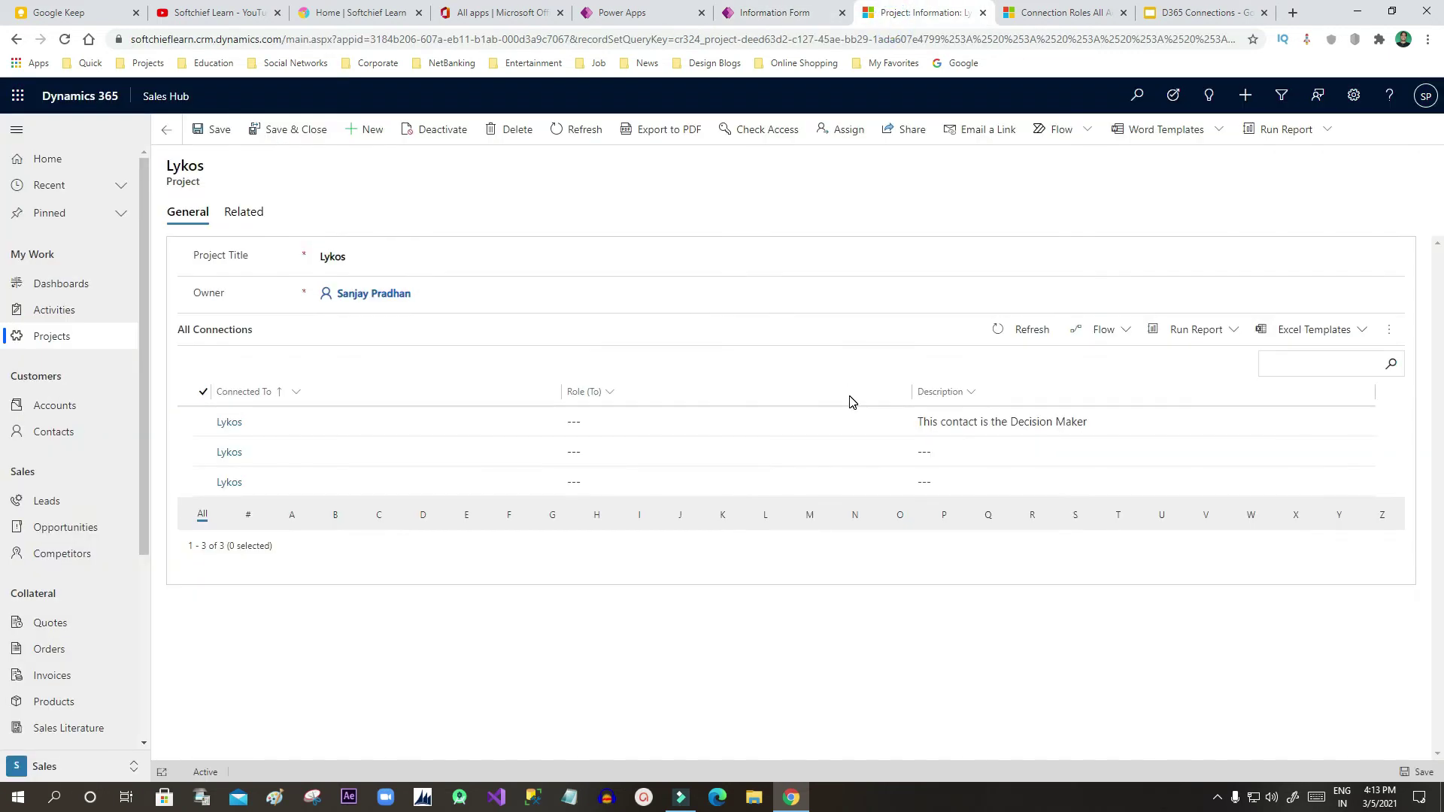
pyautogui.press('F5')
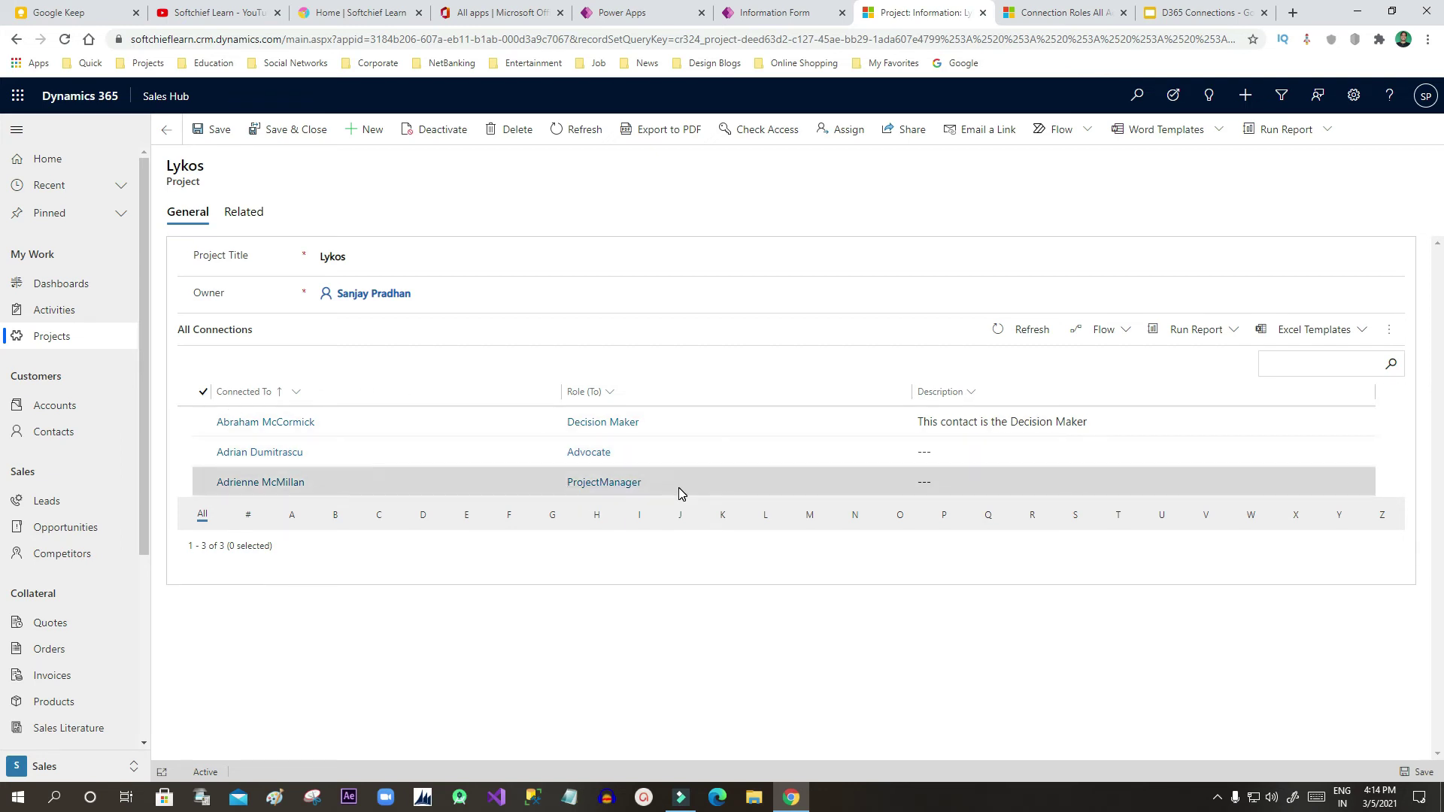
pyautogui.click(244, 214)
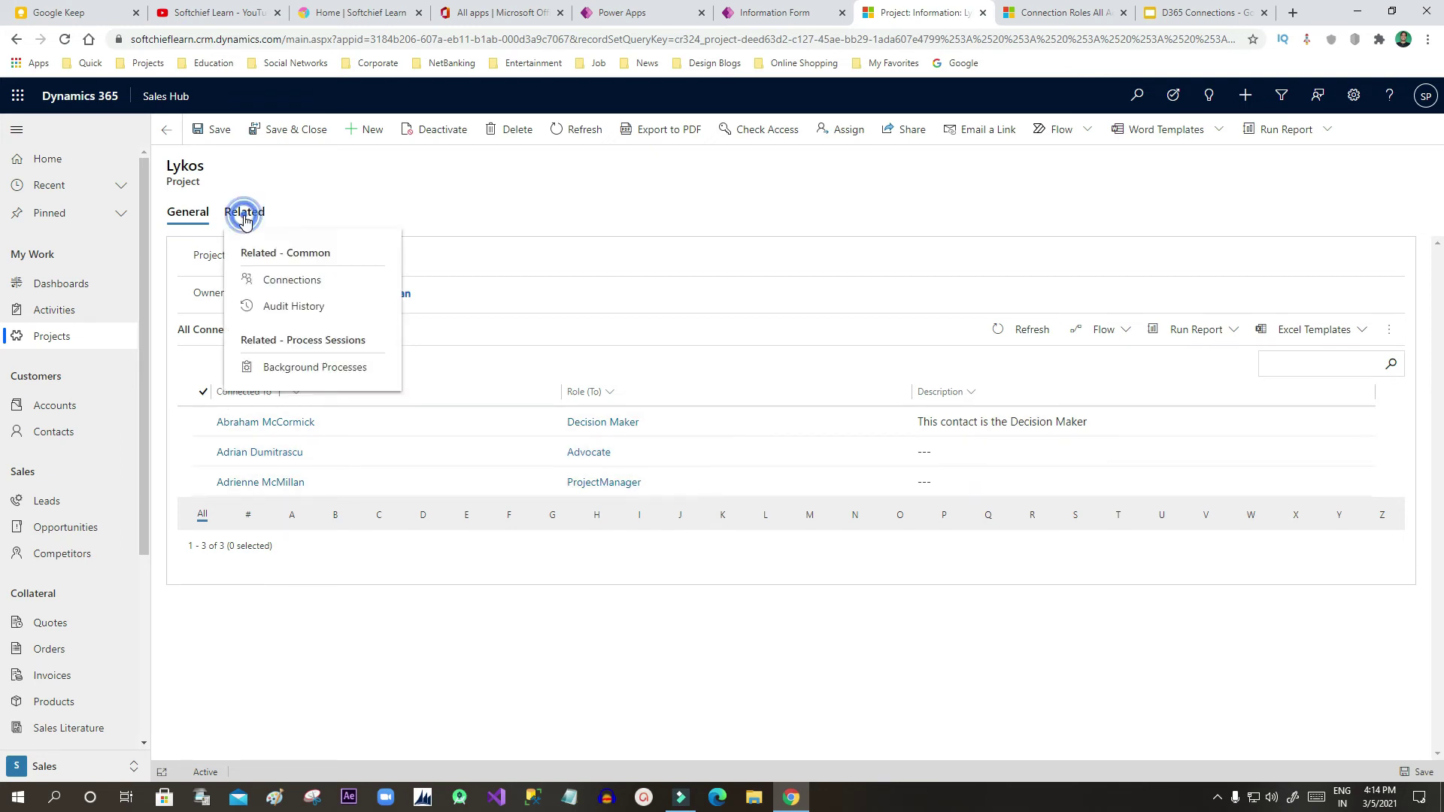
pyautogui.click(299, 281)
pyautogui.click(188, 215)
# - Review the Connections v/s Lookups slide in Google Slides alongside the Lykos project's connections subgrid
pyautogui.click(1061, 12)
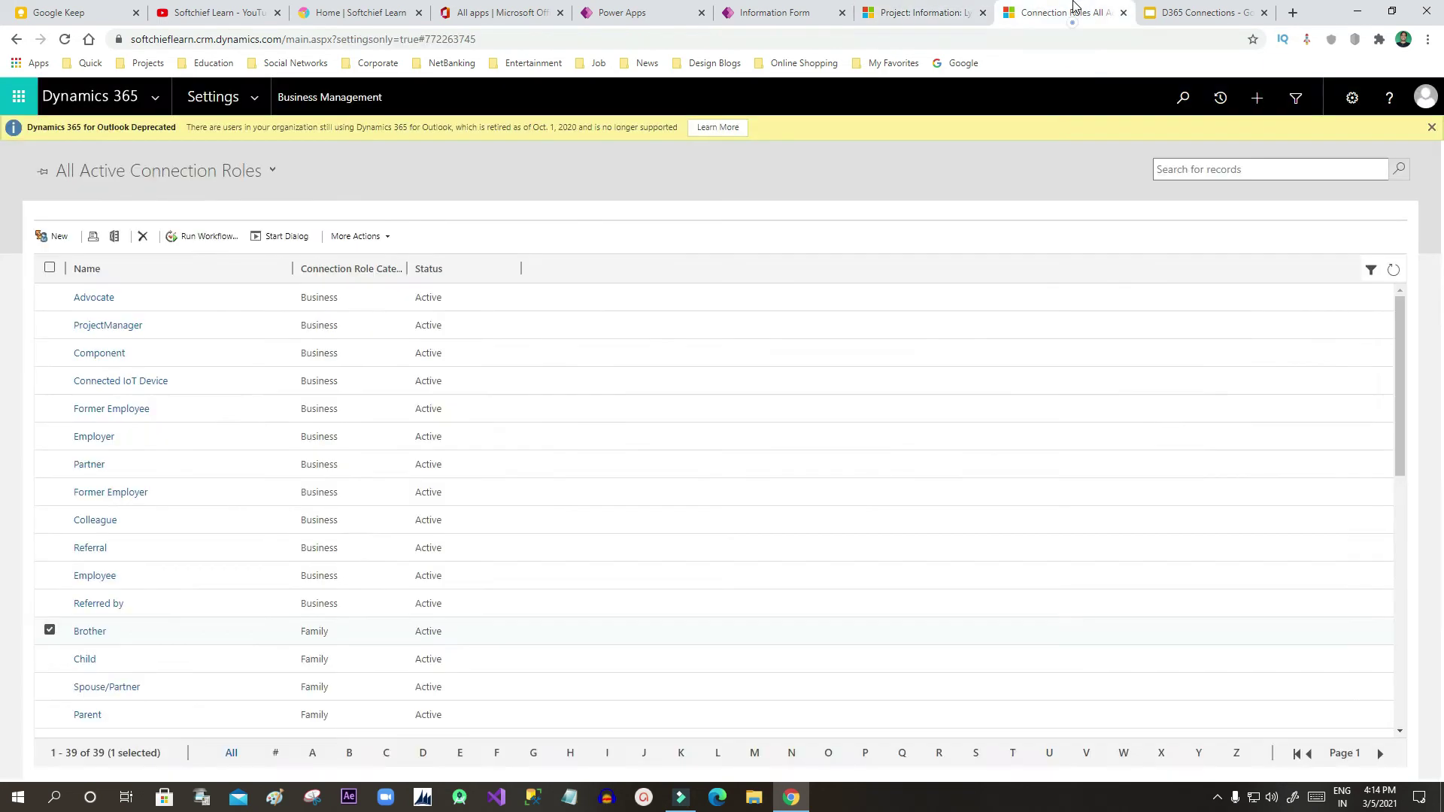
pyautogui.click(1202, 12)
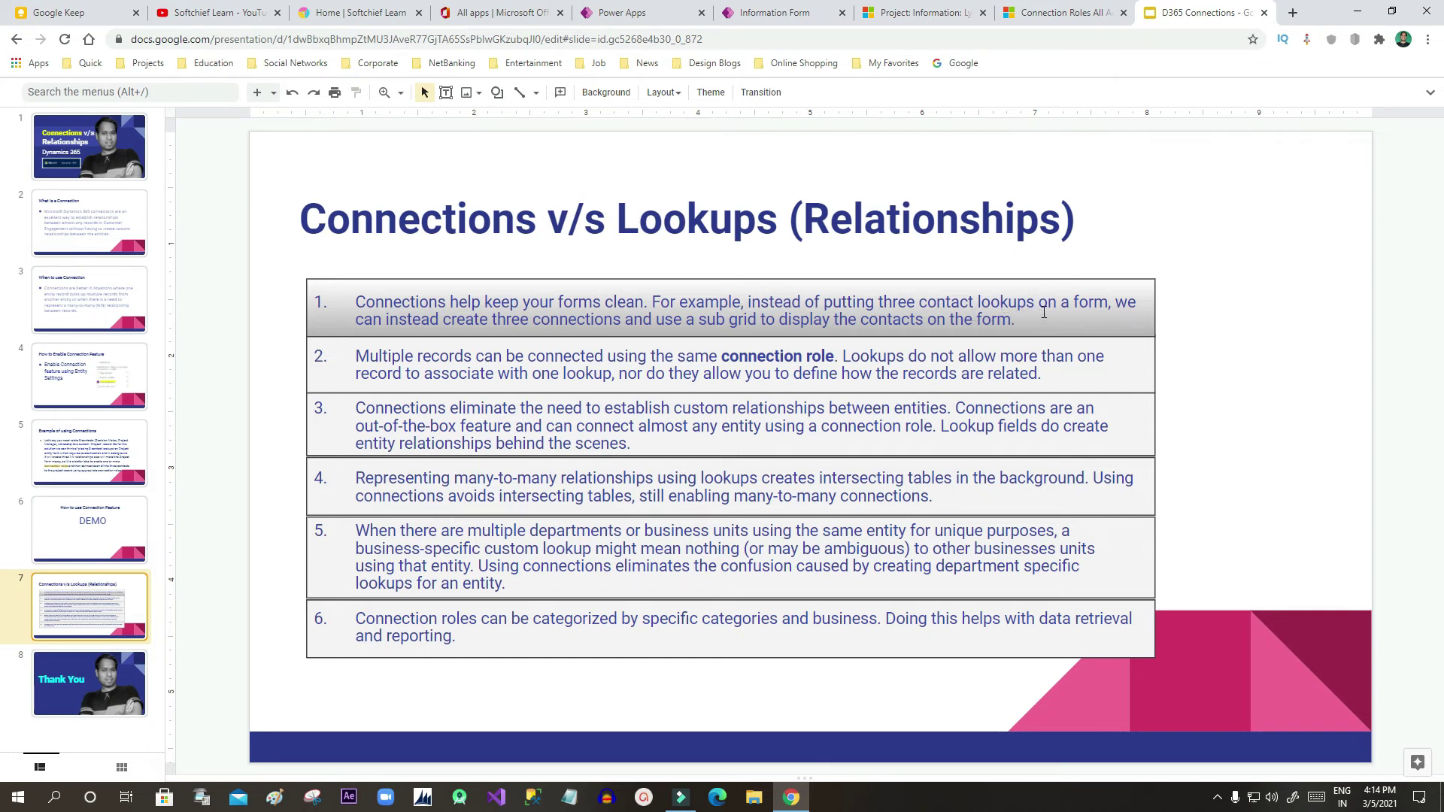
pyautogui.click(1053, 12)
pyautogui.click(925, 12)
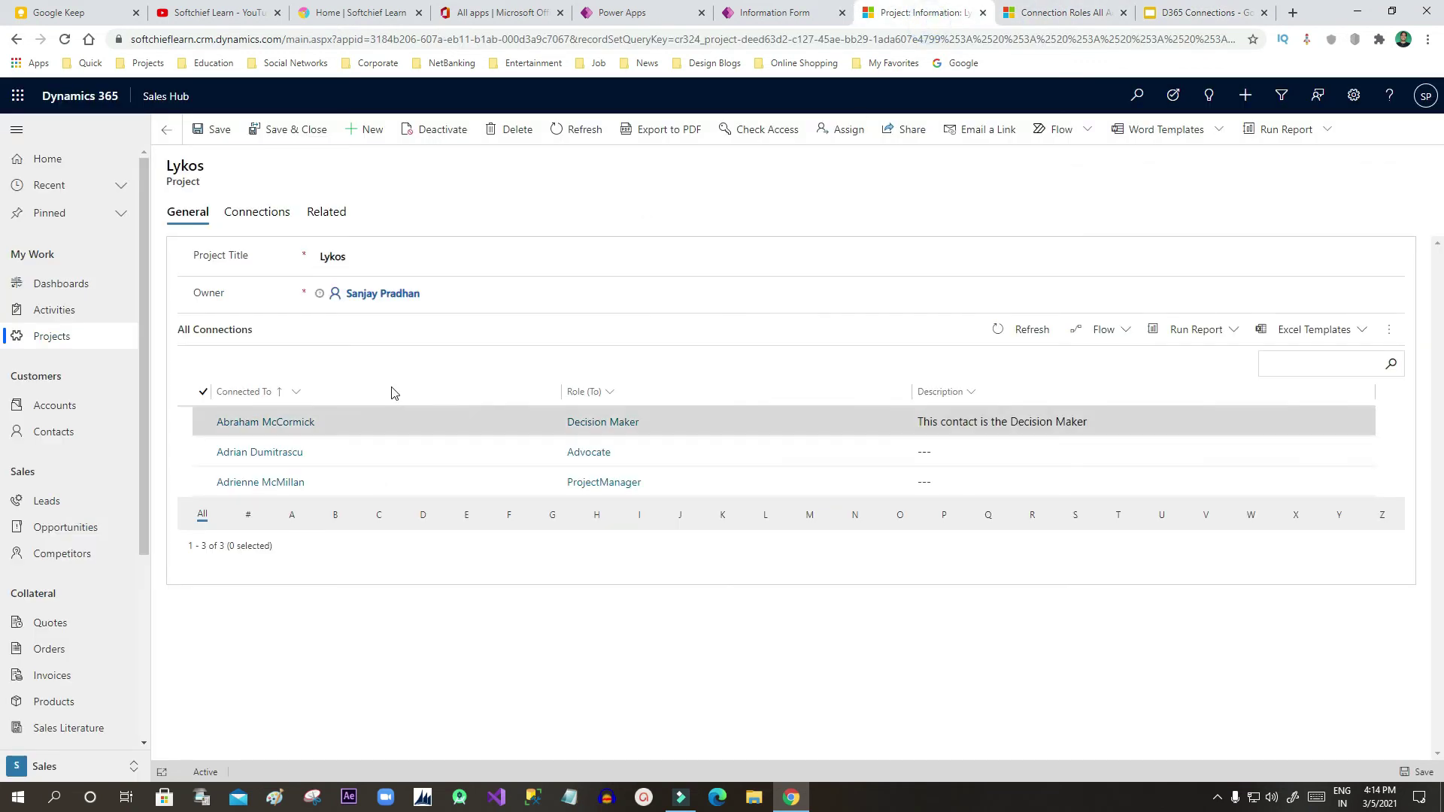
pyautogui.hotkey('ctrl', 'Tab')
pyautogui.hotkey('ctrl', 'Tab')
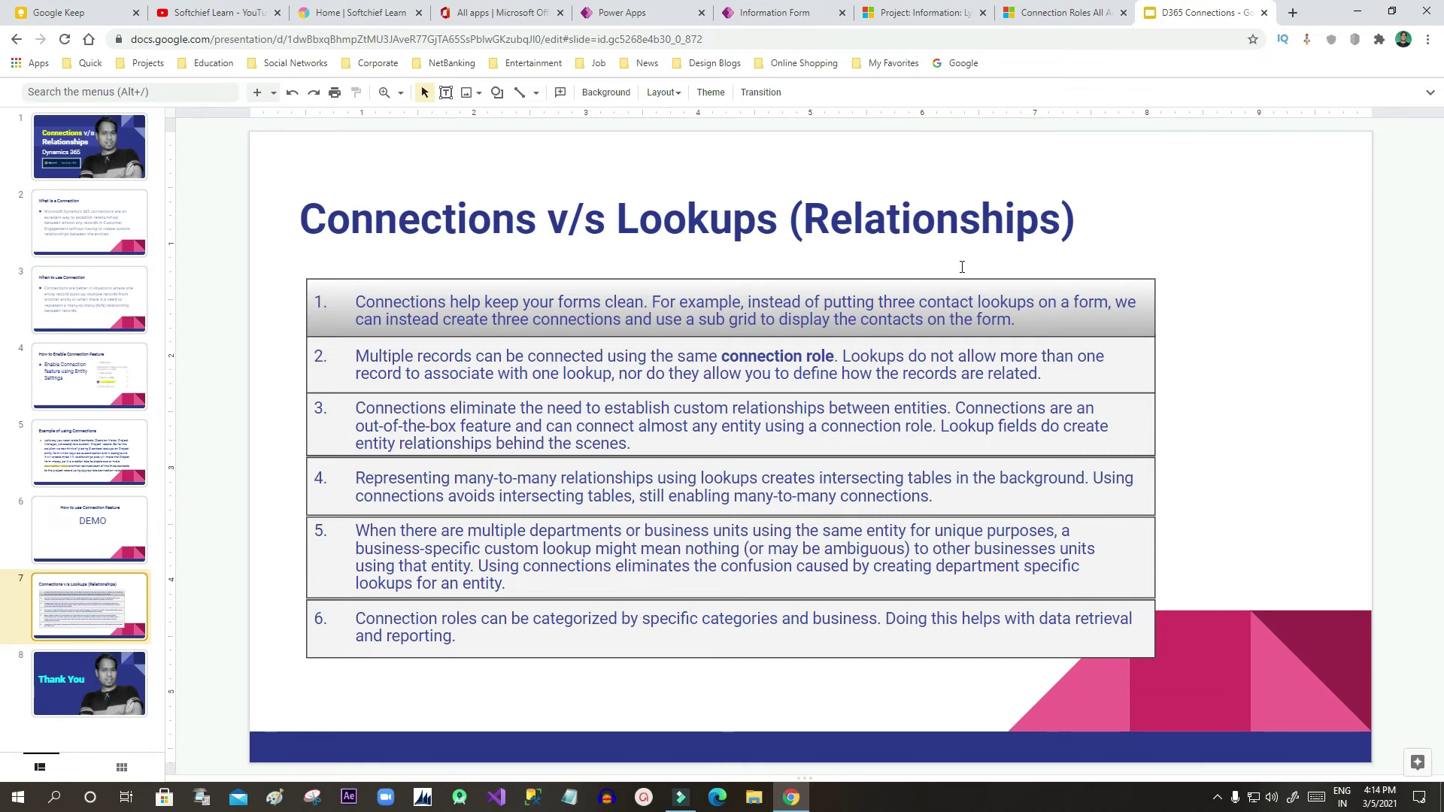
pyautogui.click(1044, 14)
pyautogui.click(924, 18)
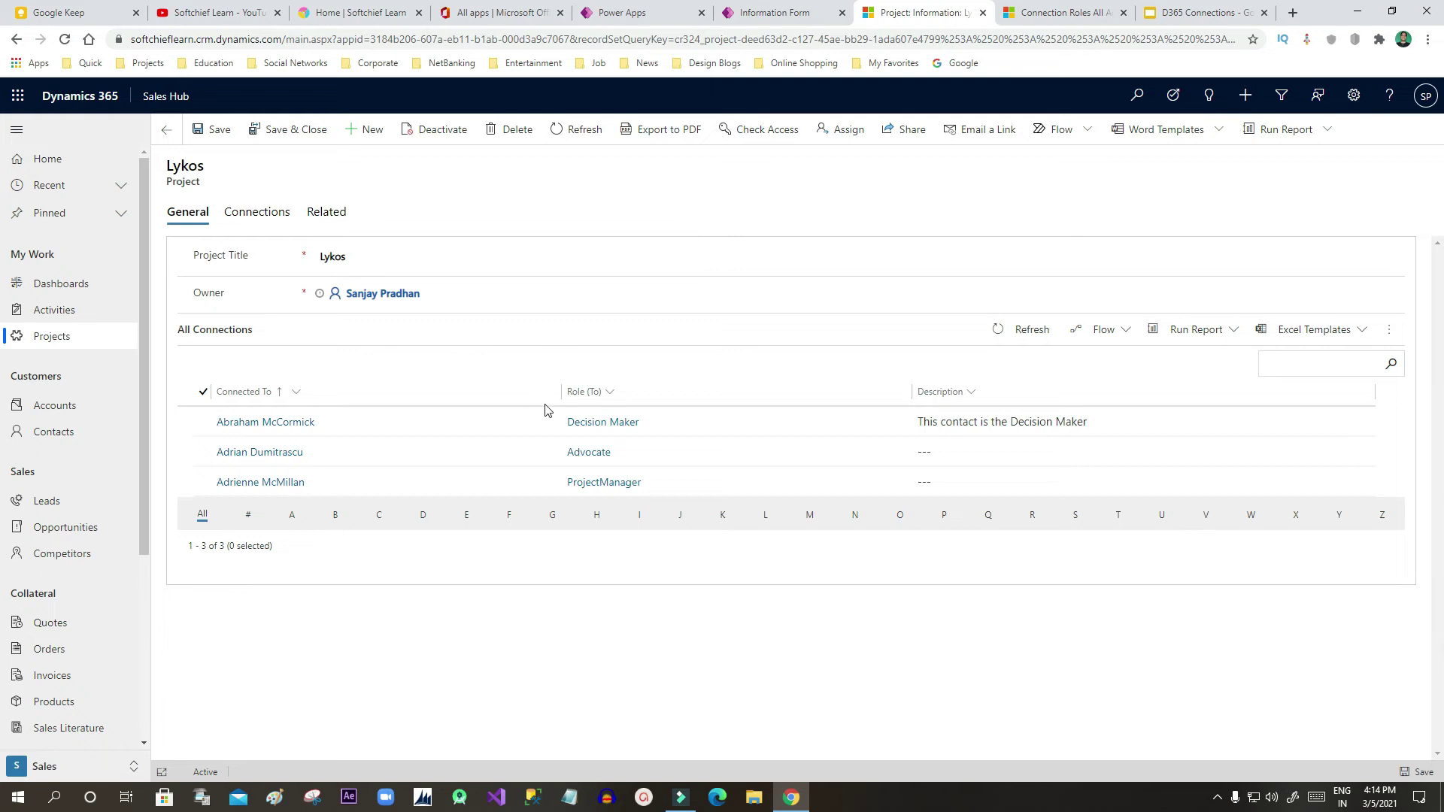
# - Start a new connection from the Lykos project's related connections and choose a contact record as its name
pyautogui.click(328, 219)
pyautogui.click(376, 281)
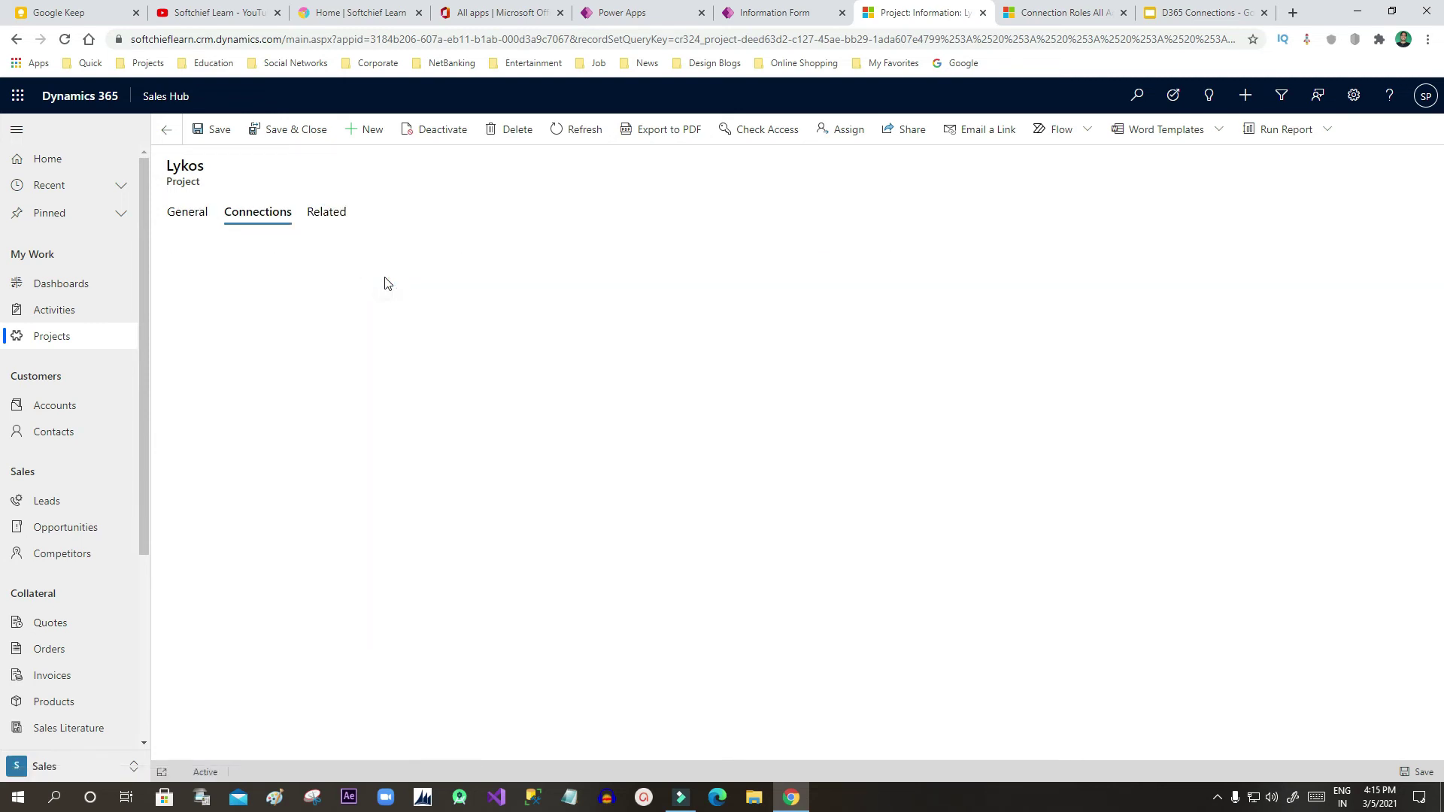
pyautogui.click(317, 264)
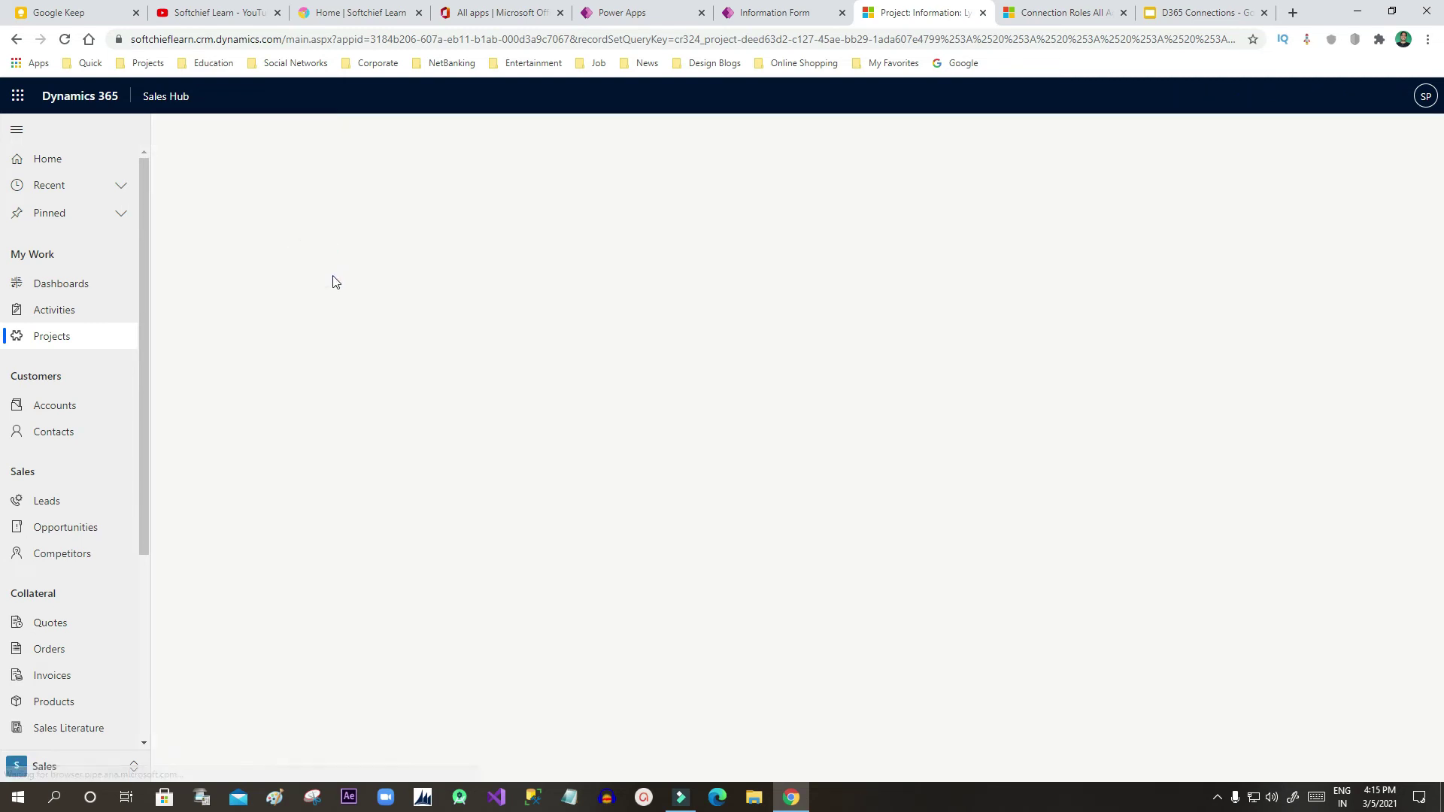
pyautogui.click(436, 257)
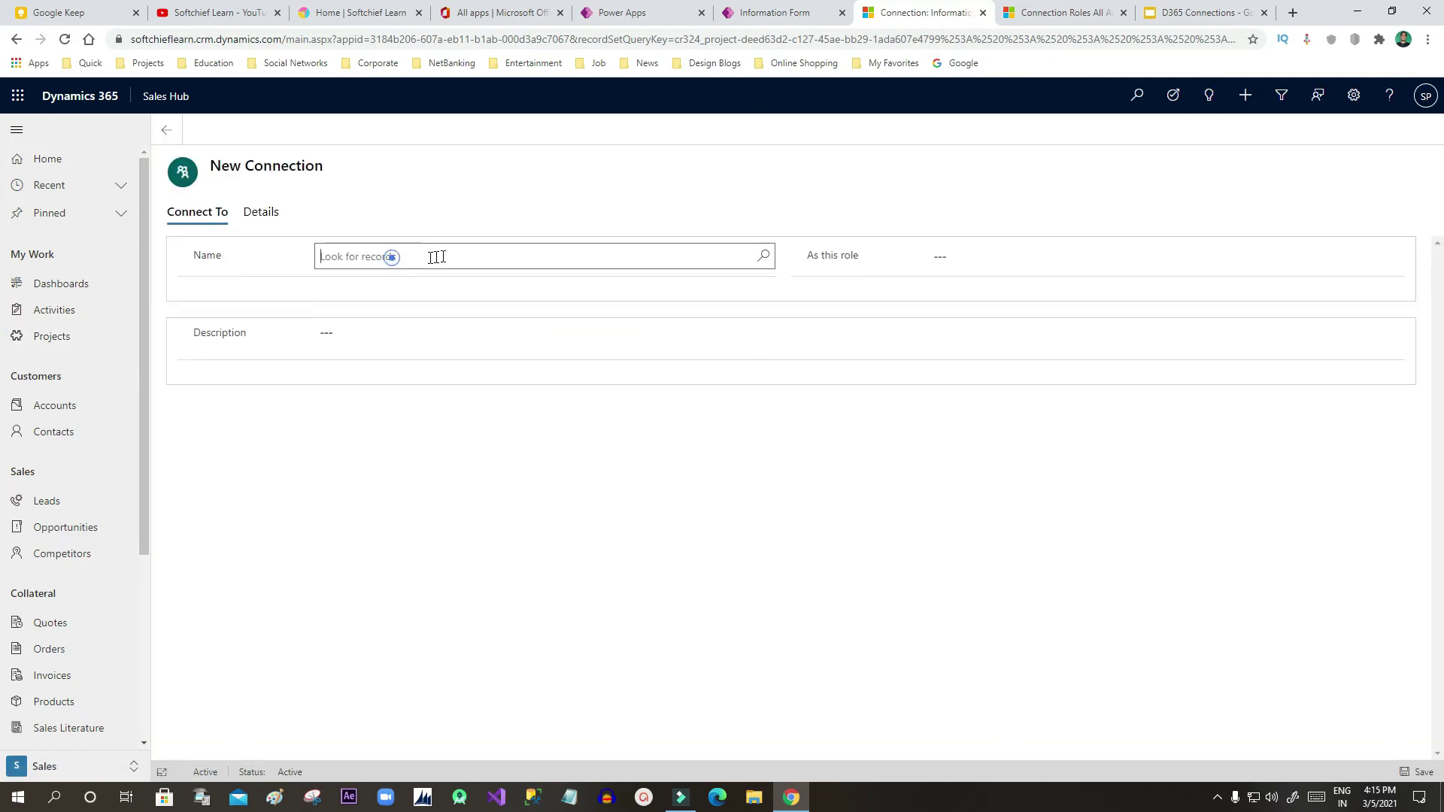
pyautogui.click(763, 257)
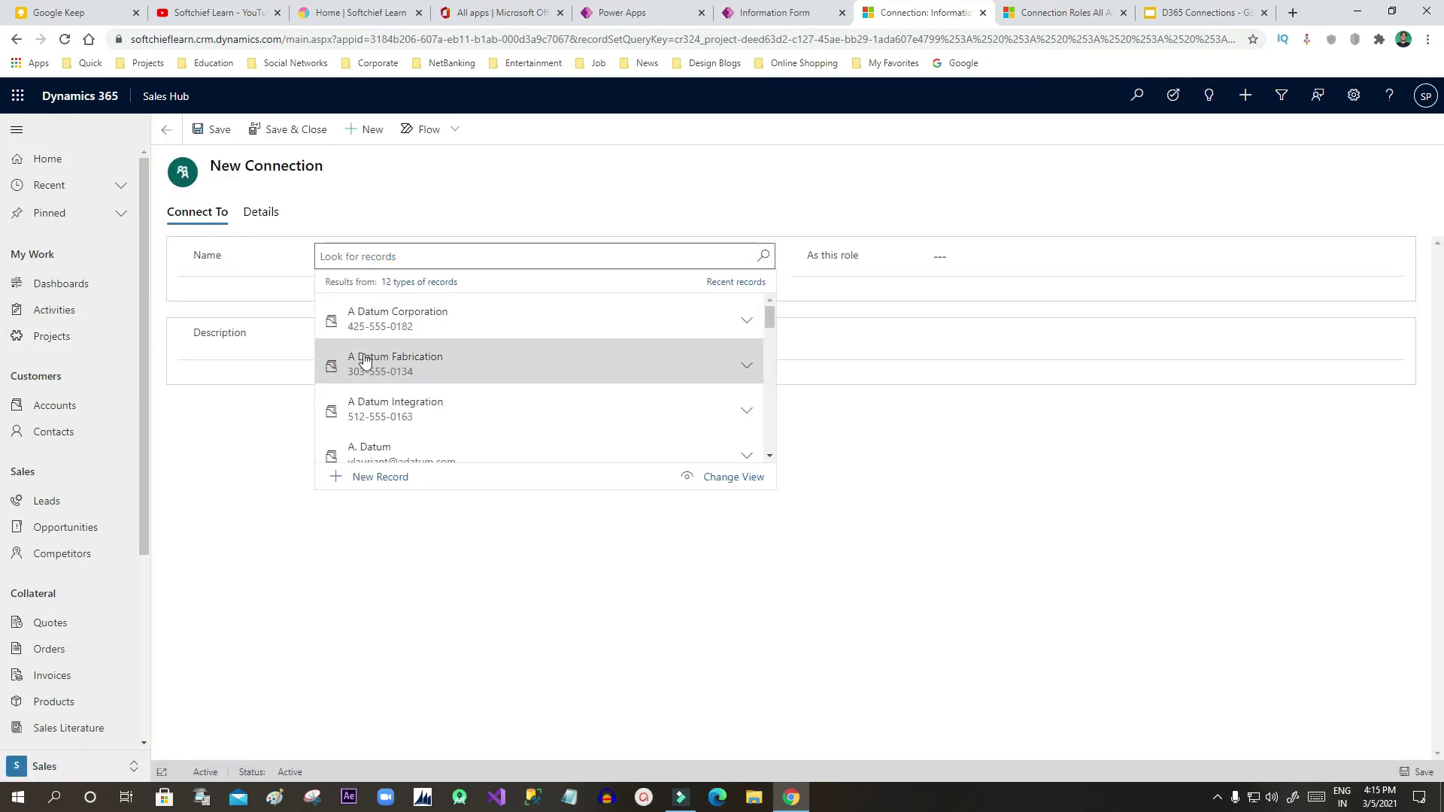
pyautogui.moveTo(769, 321); pyautogui.dragTo(768, 319)
pyautogui.click(421, 283)
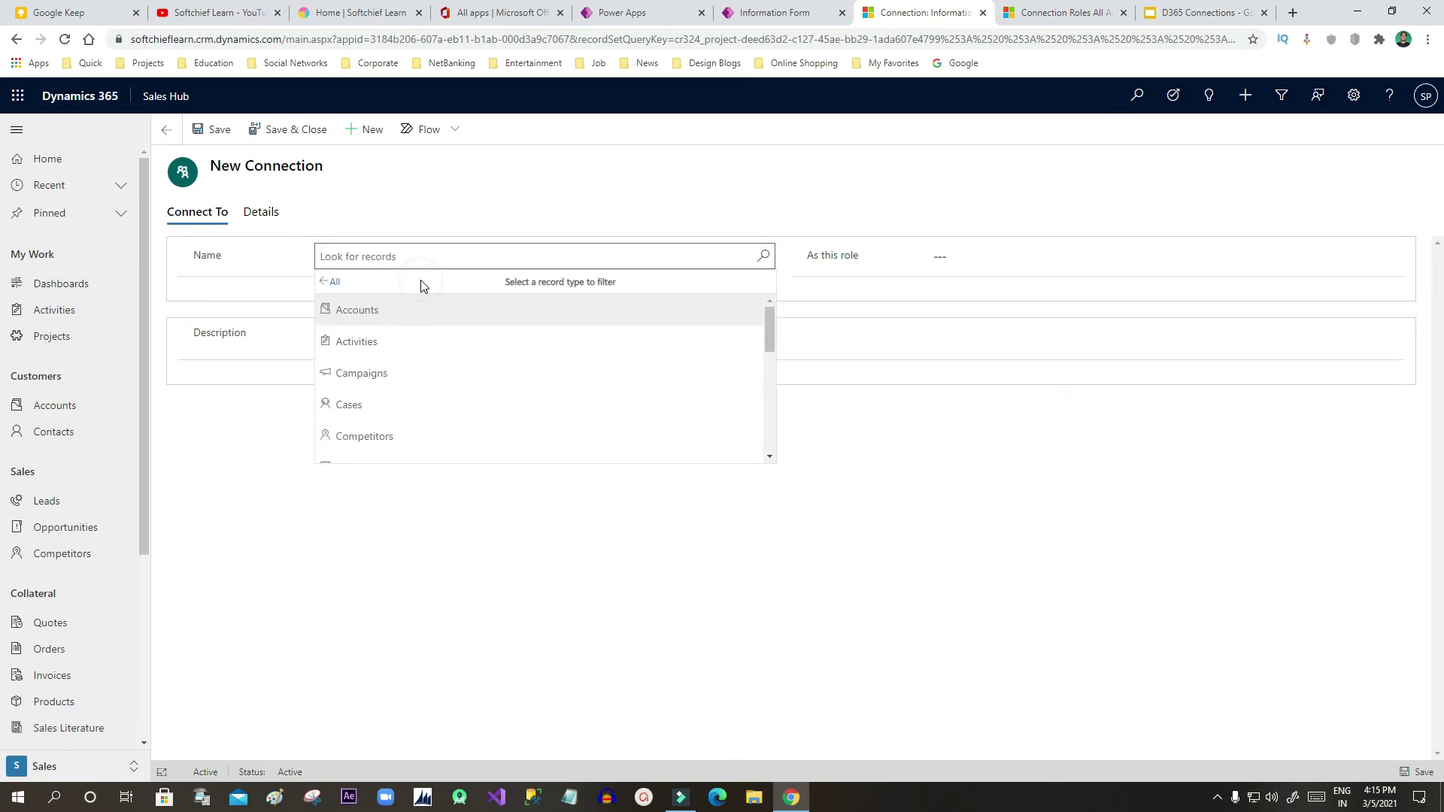
pyautogui.scroll(-1, 360, 438)
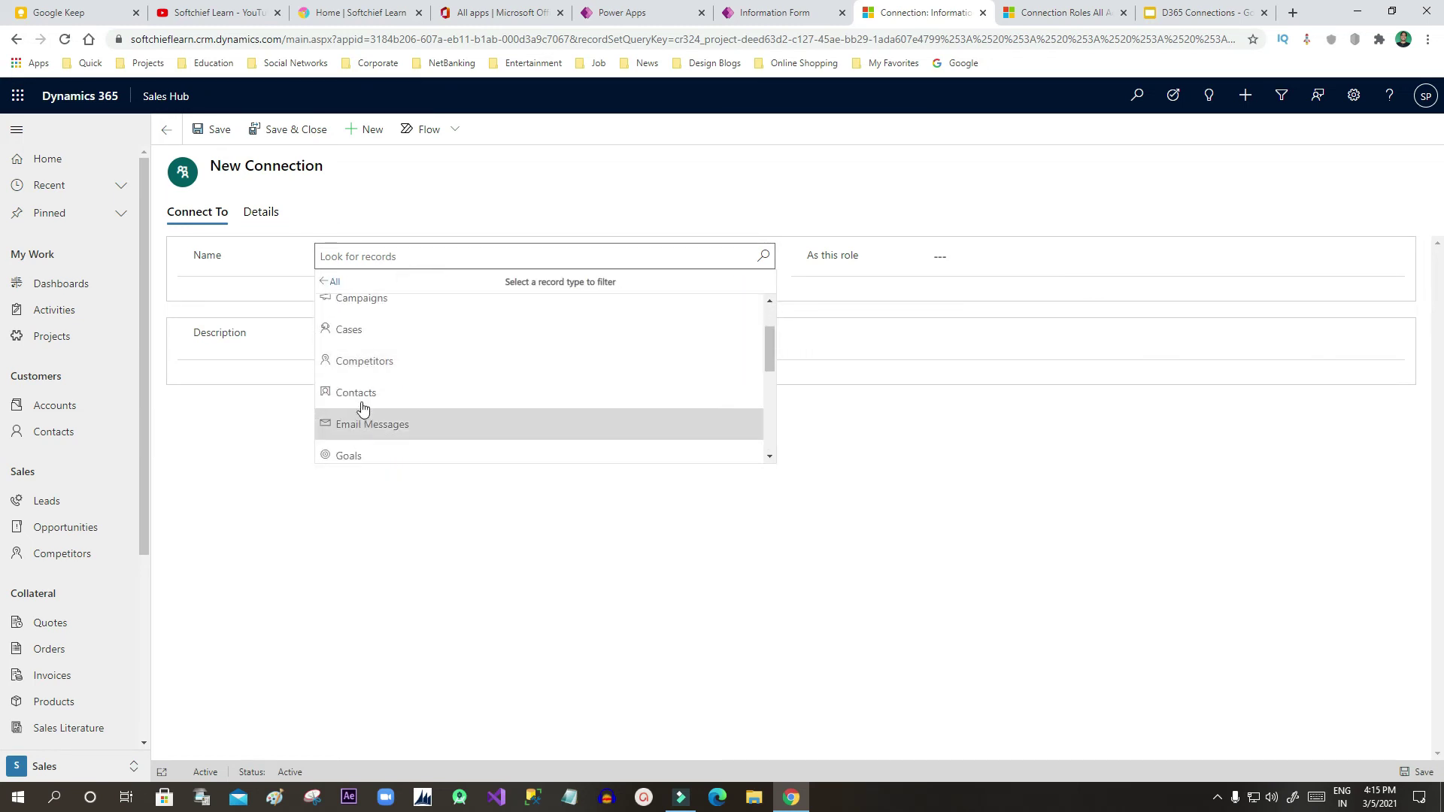
pyautogui.click(364, 399)
pyautogui.scroll(-3, 571, 385)
pyautogui.click(397, 366)
# - Assign the Referral role to the new connection, then save and close it
pyautogui.click(993, 259)
pyautogui.click(1388, 262)
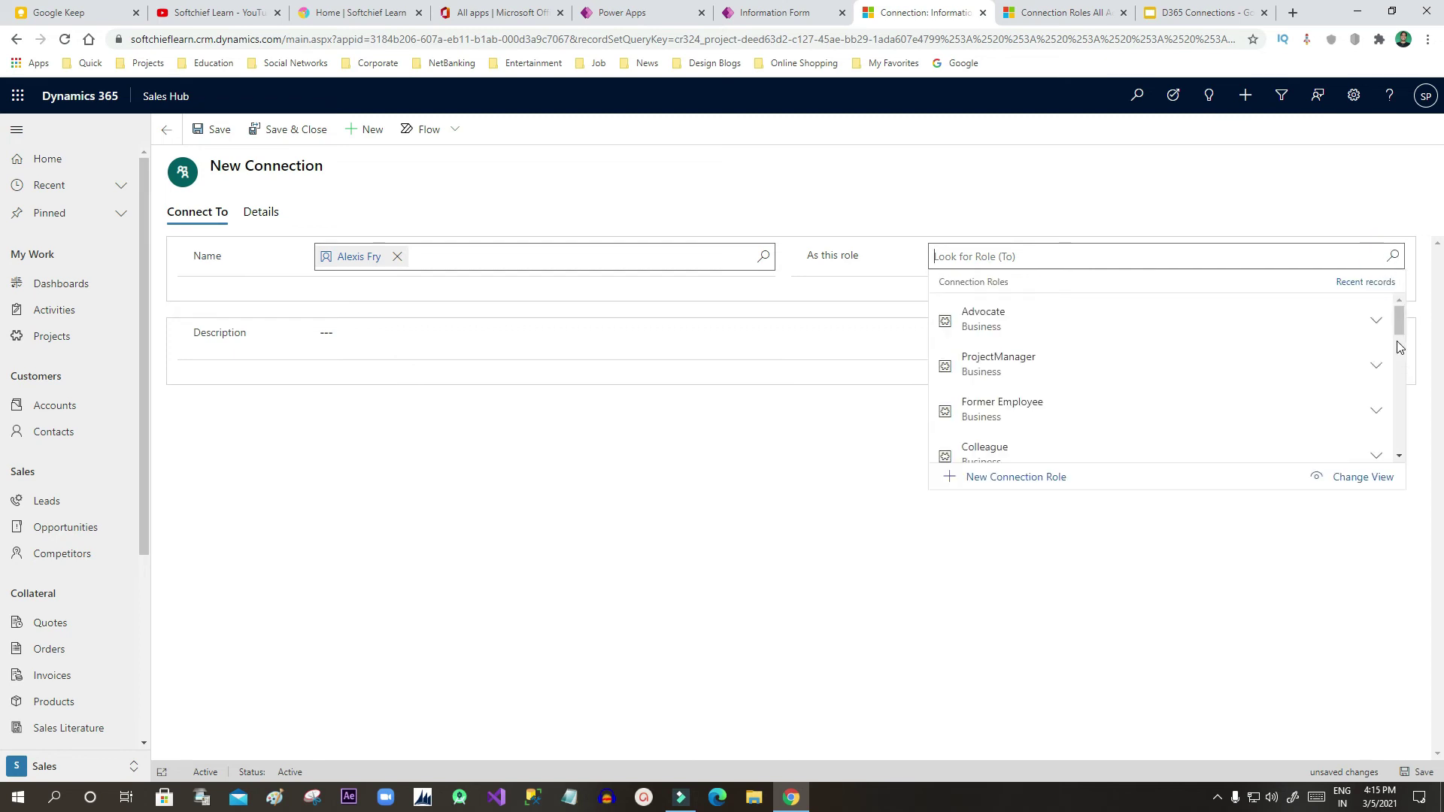
pyautogui.click(1399, 456)
pyautogui.click(1399, 456)
pyautogui.click(1399, 456)
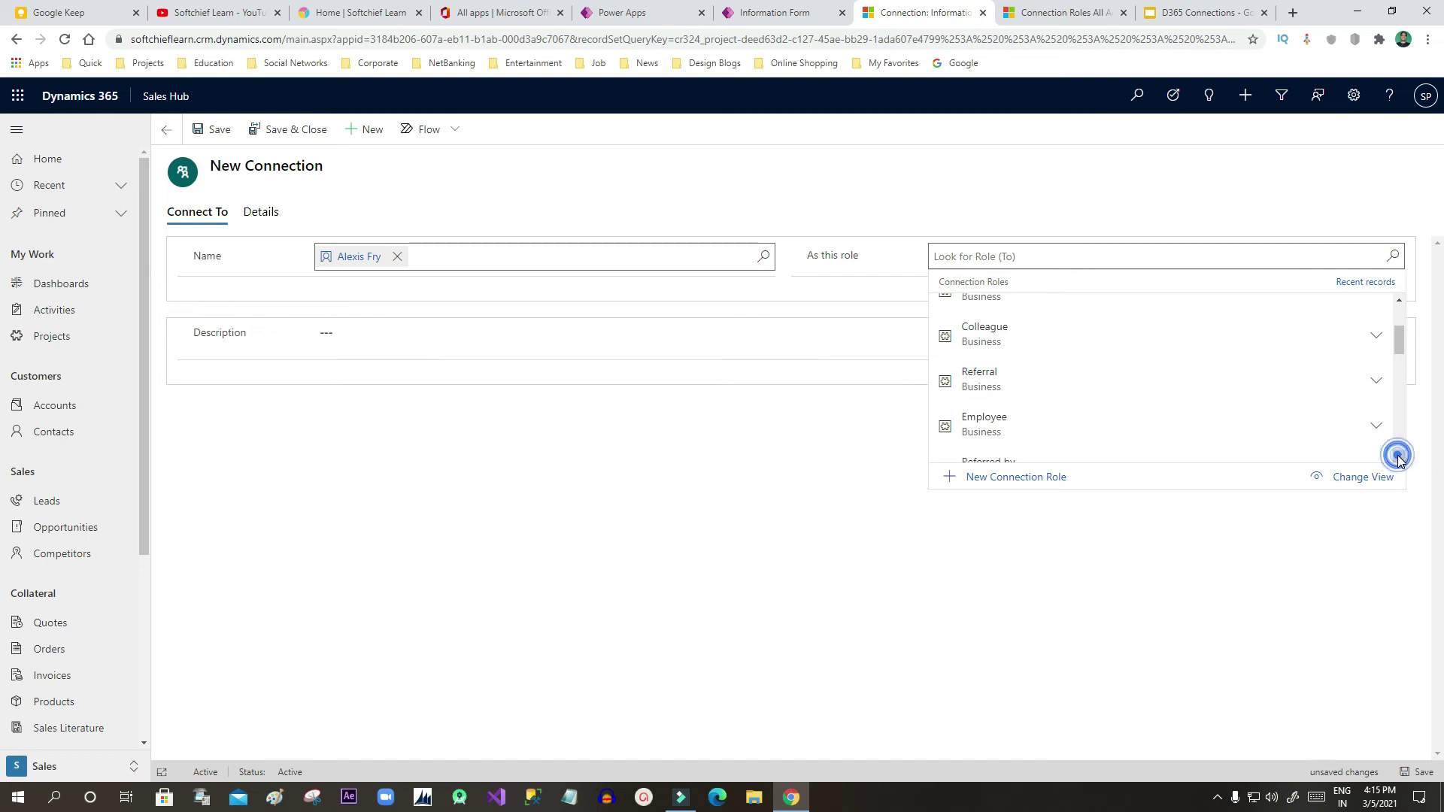
pyautogui.click(1042, 367)
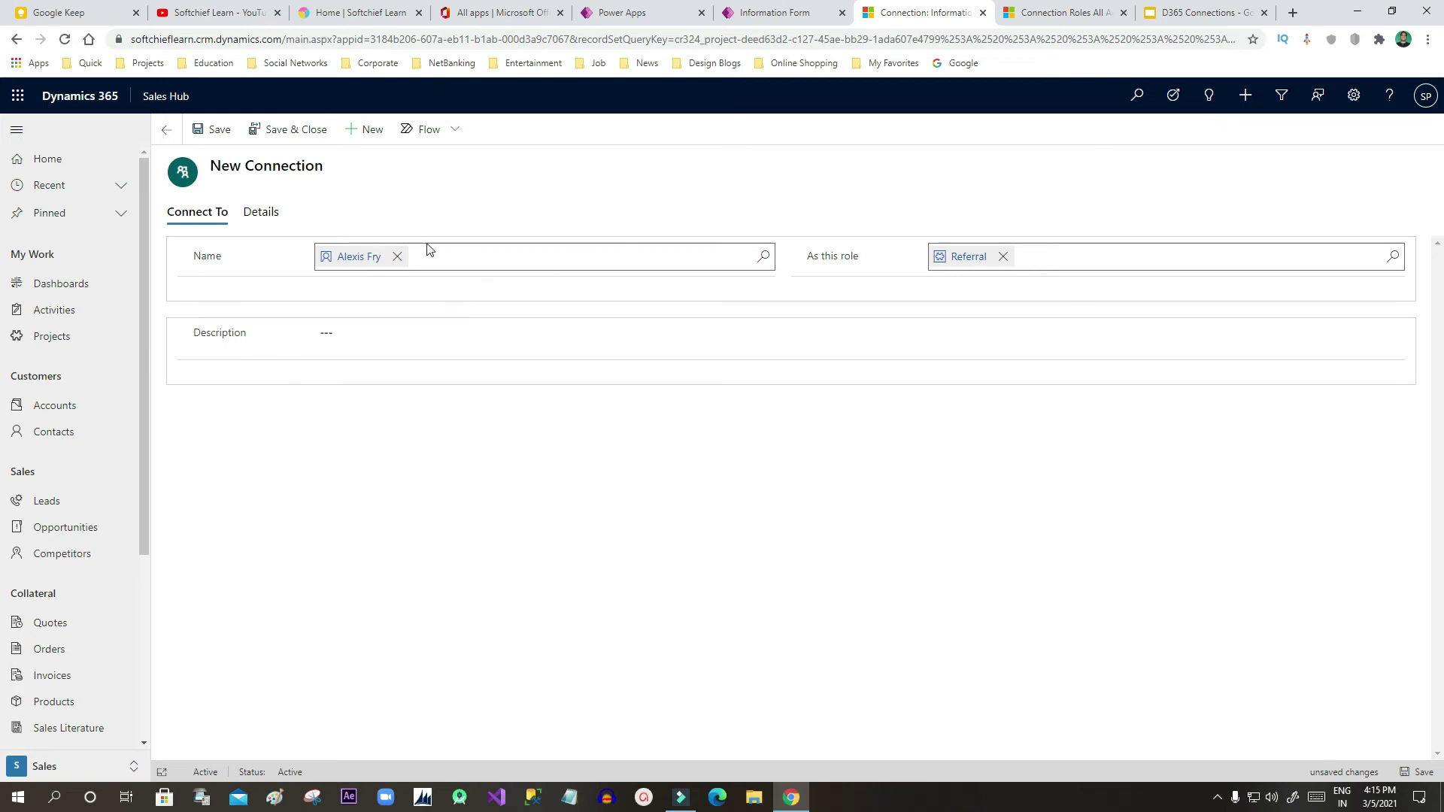
pyautogui.click(284, 134)
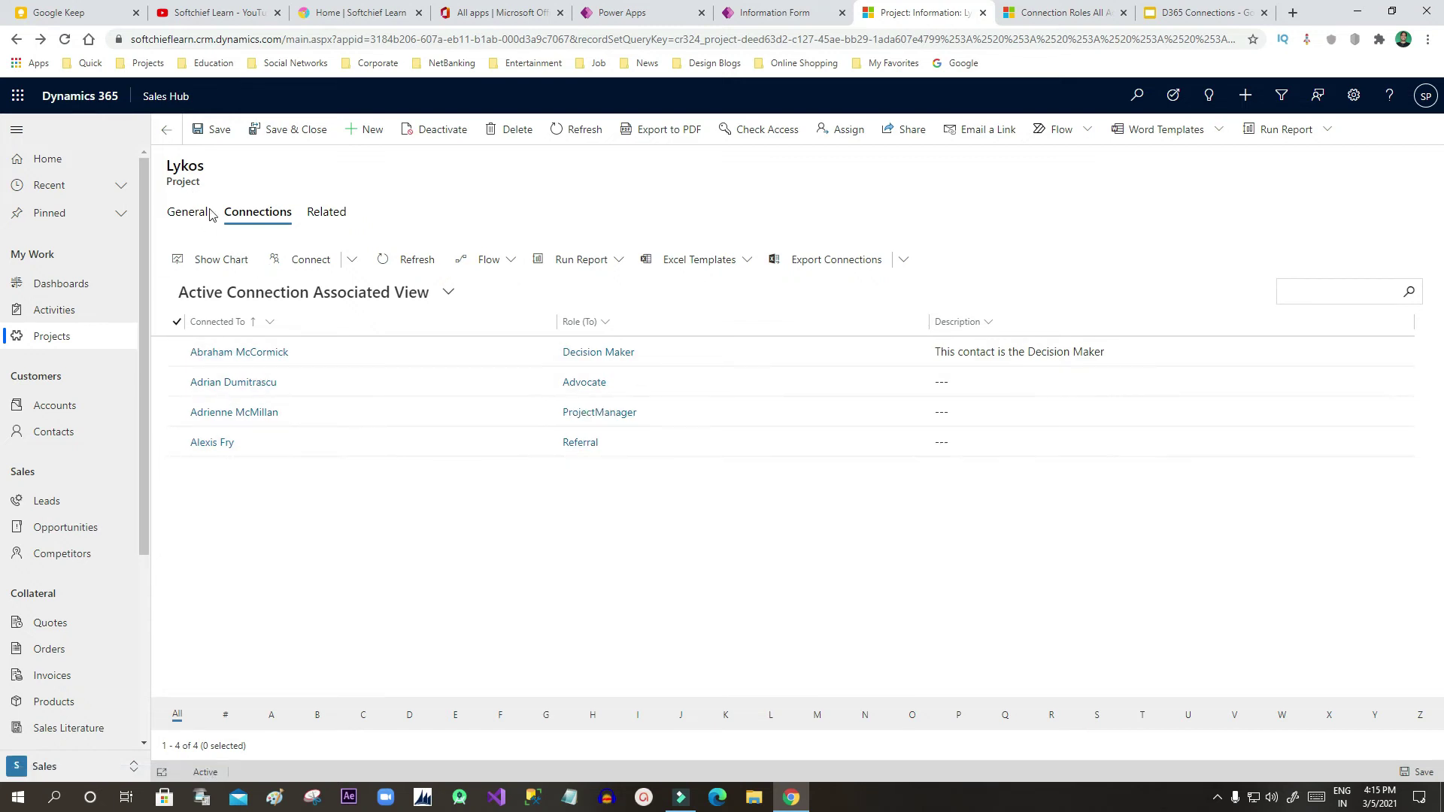
# - Start another connection for the Lykos project and choose a different contact record as its name
pyautogui.click(316, 259)
pyautogui.click(354, 256)
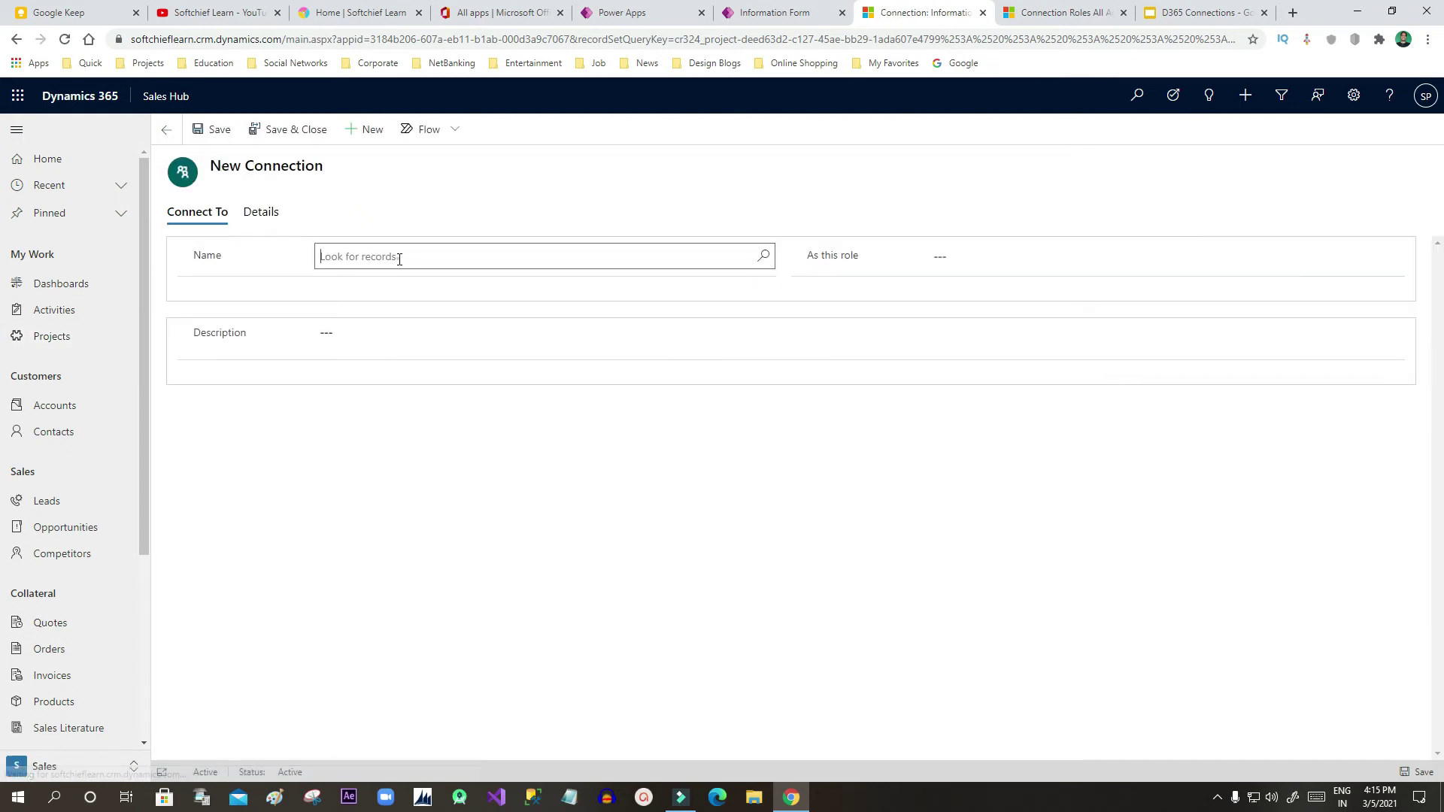
pyautogui.click(764, 258)
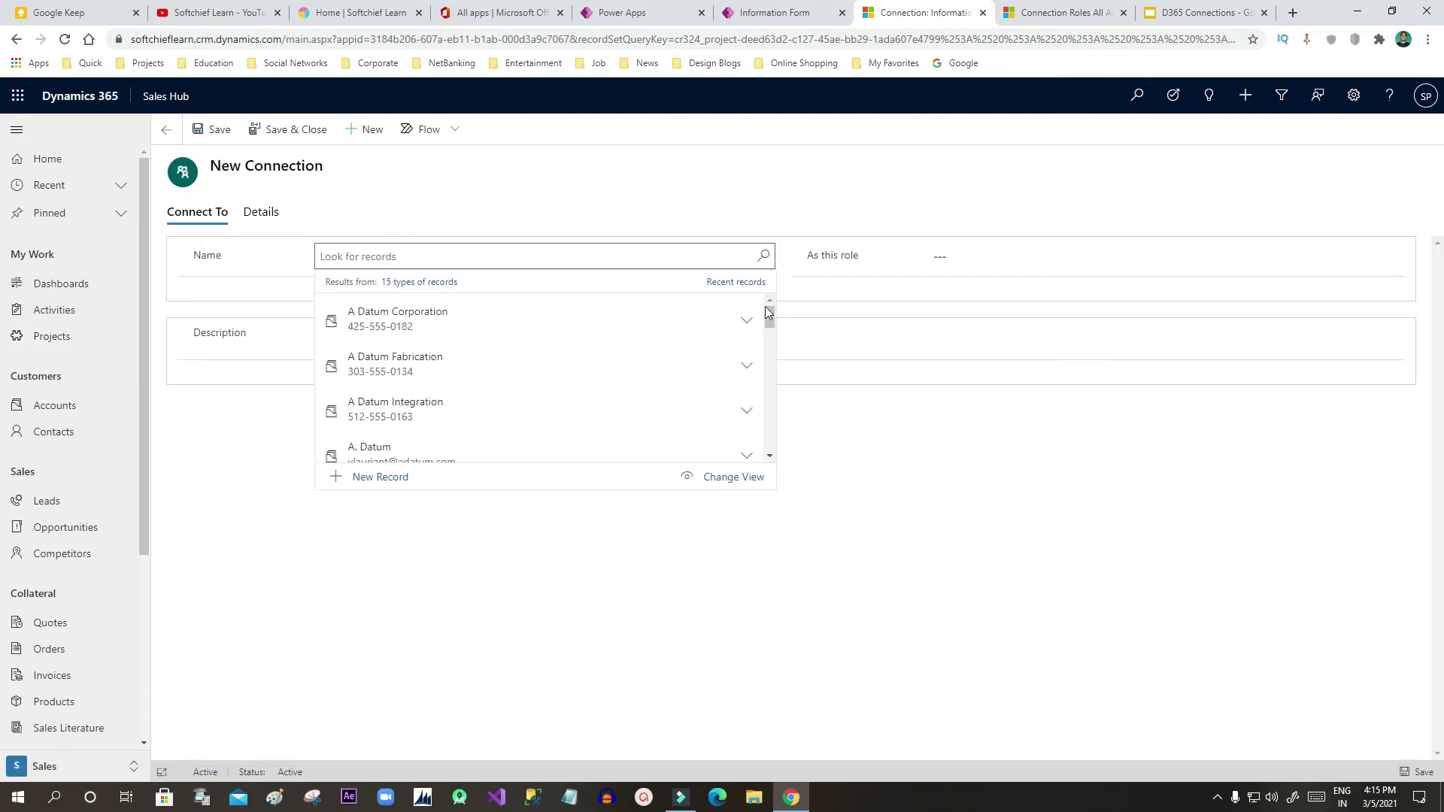
pyautogui.click(421, 283)
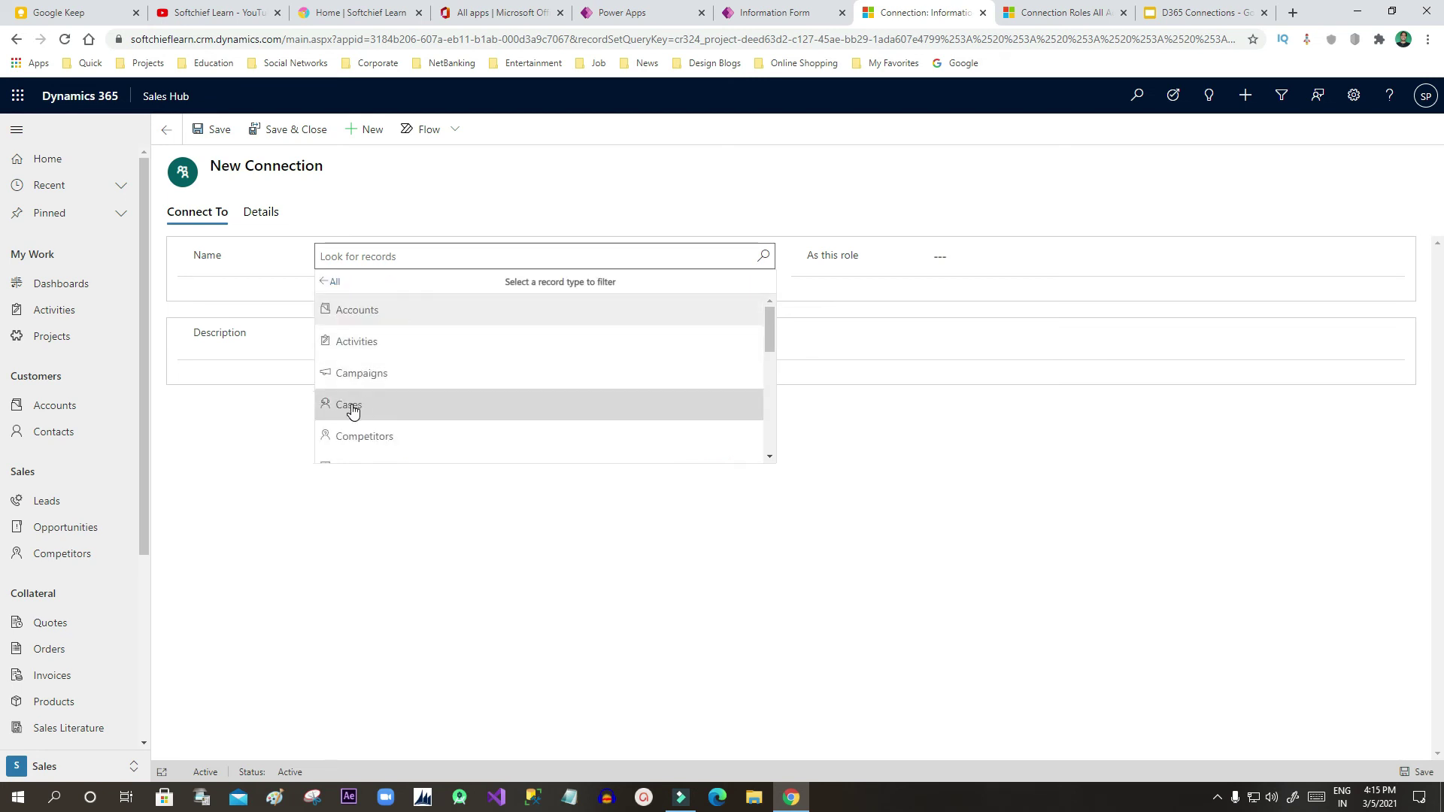
pyautogui.scroll(-2, 351, 413)
pyautogui.click(355, 329)
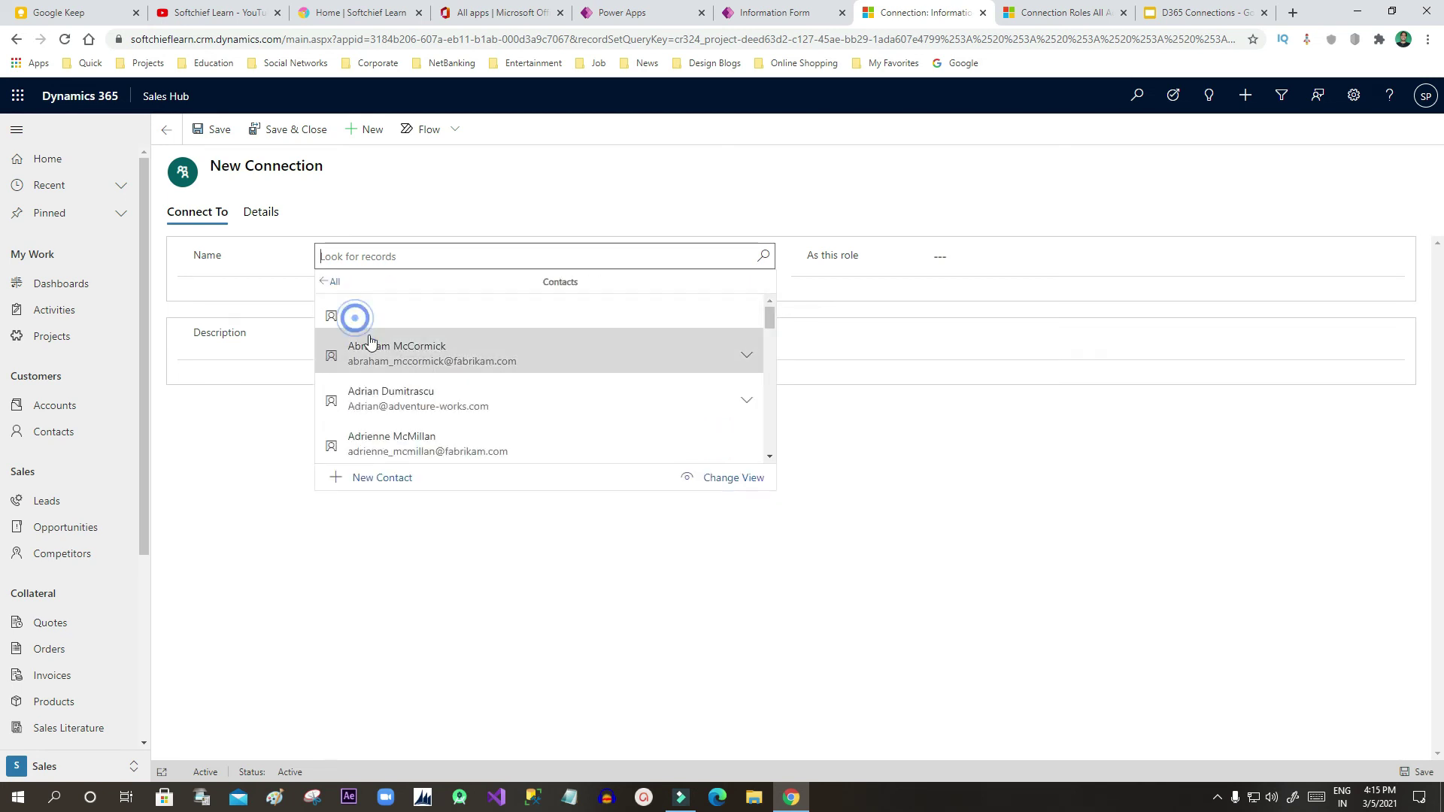
pyautogui.scroll(-3, 381, 417)
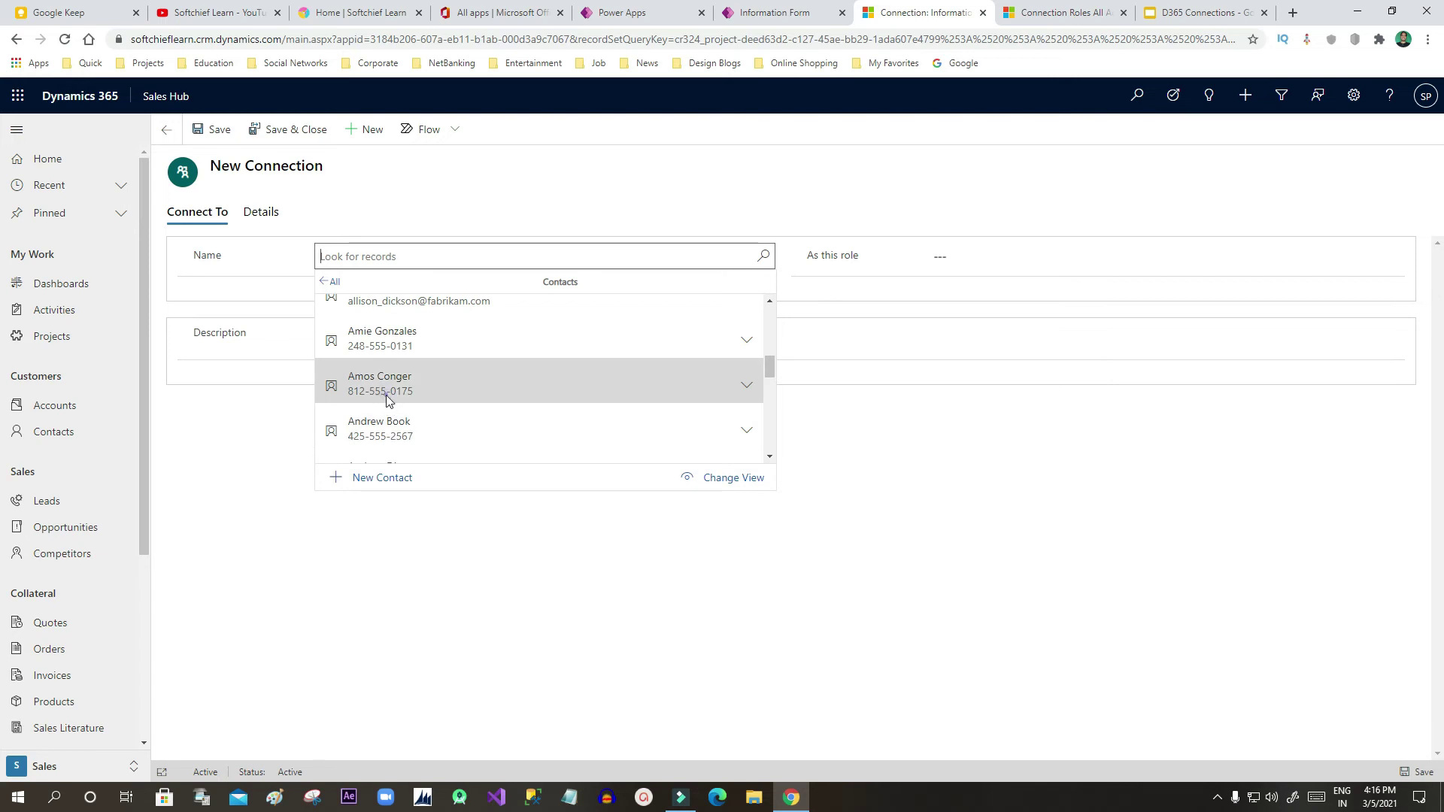
pyautogui.click(386, 395)
pyautogui.click(990, 258)
pyautogui.click(995, 311)
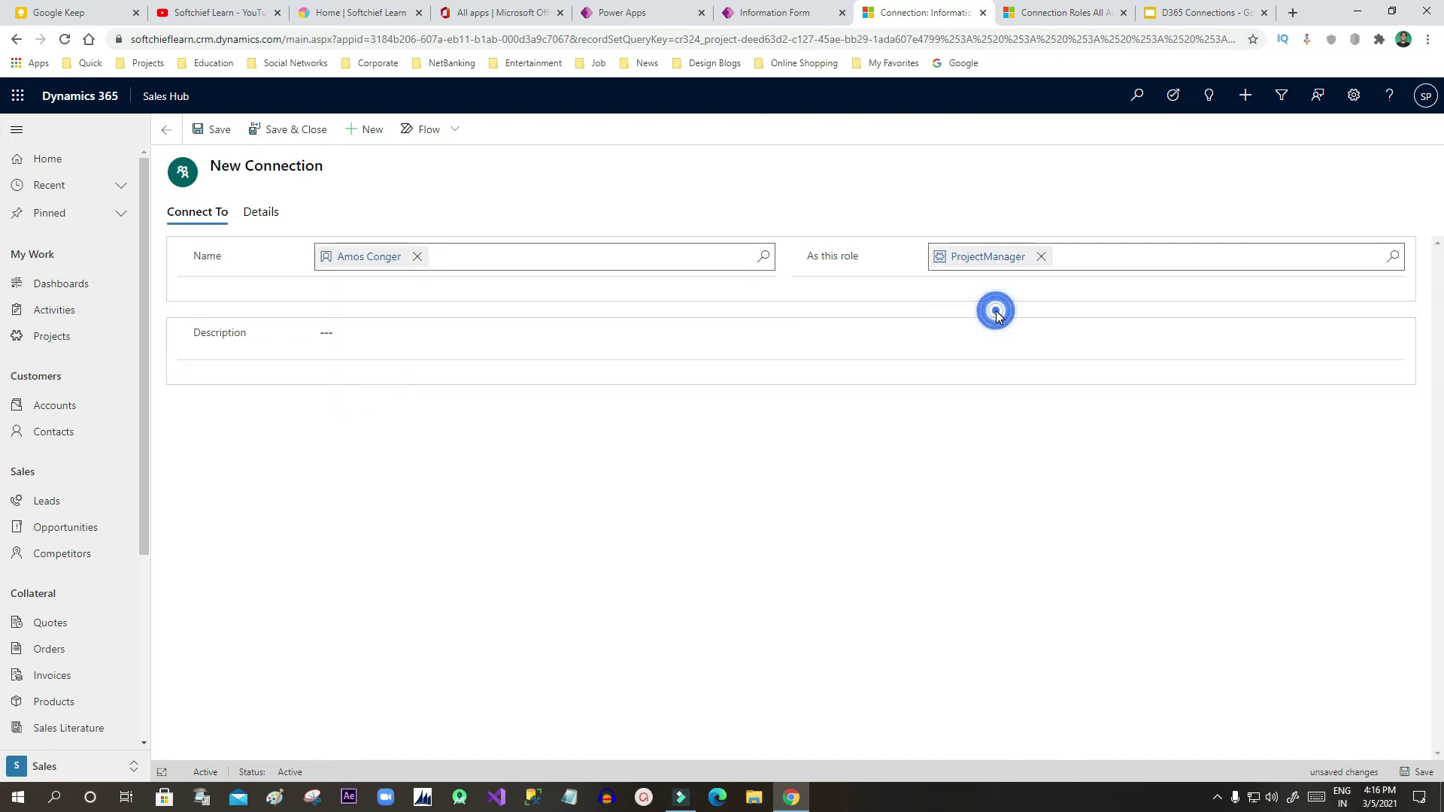
pyautogui.click(1041, 256)
# - Assign the Advocate role to the new connection, then save and close it
pyautogui.click(1392, 257)
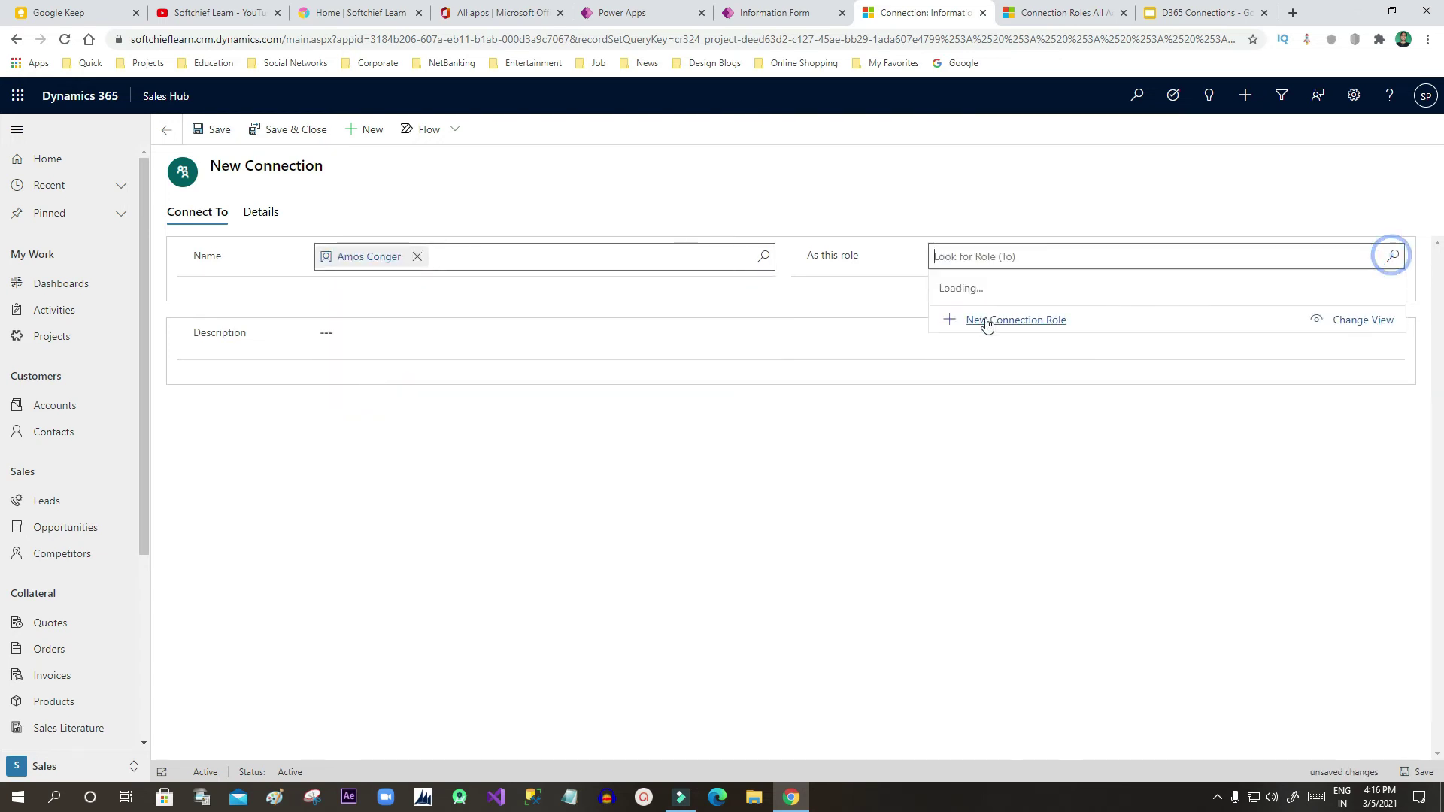
pyautogui.click(979, 322)
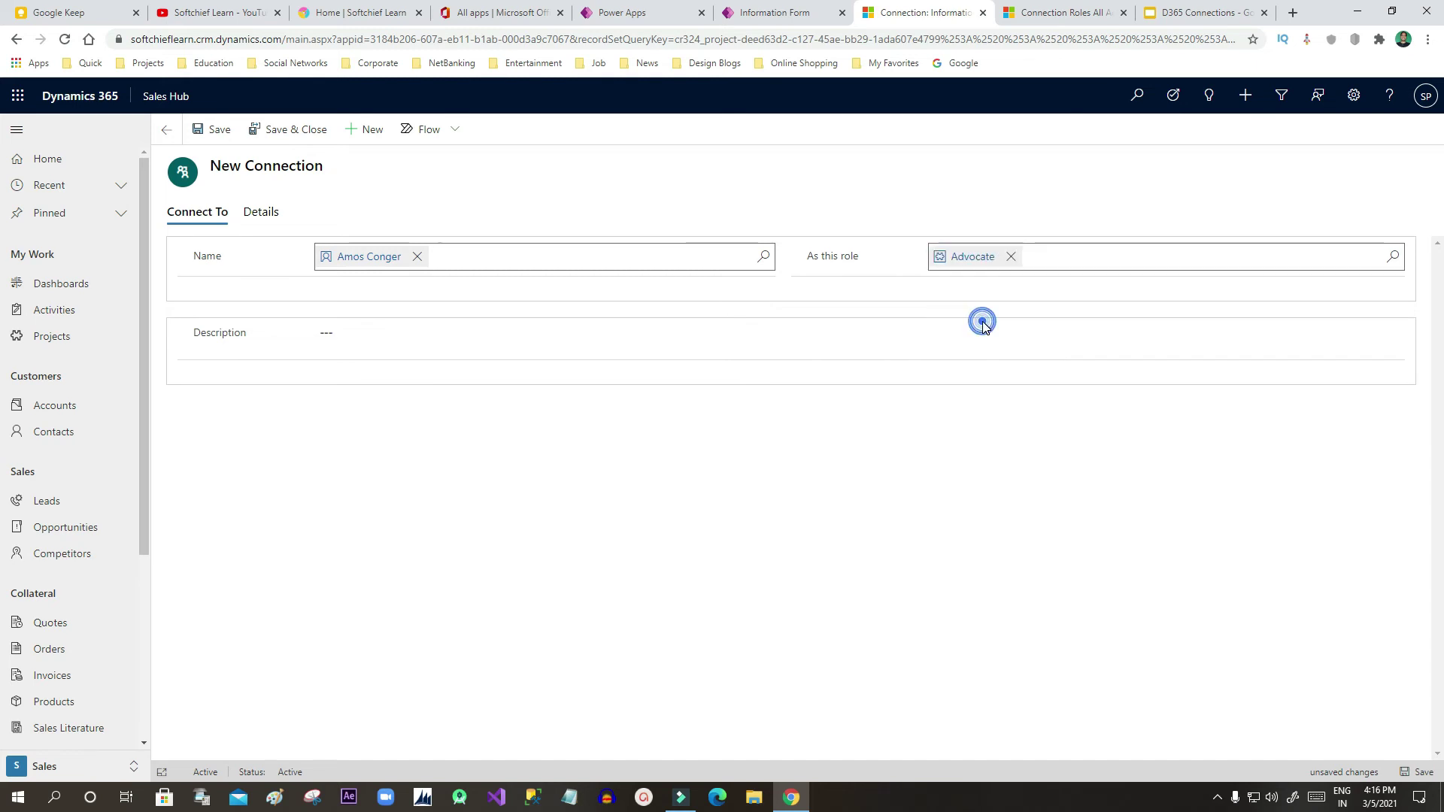
pyautogui.click(272, 147)
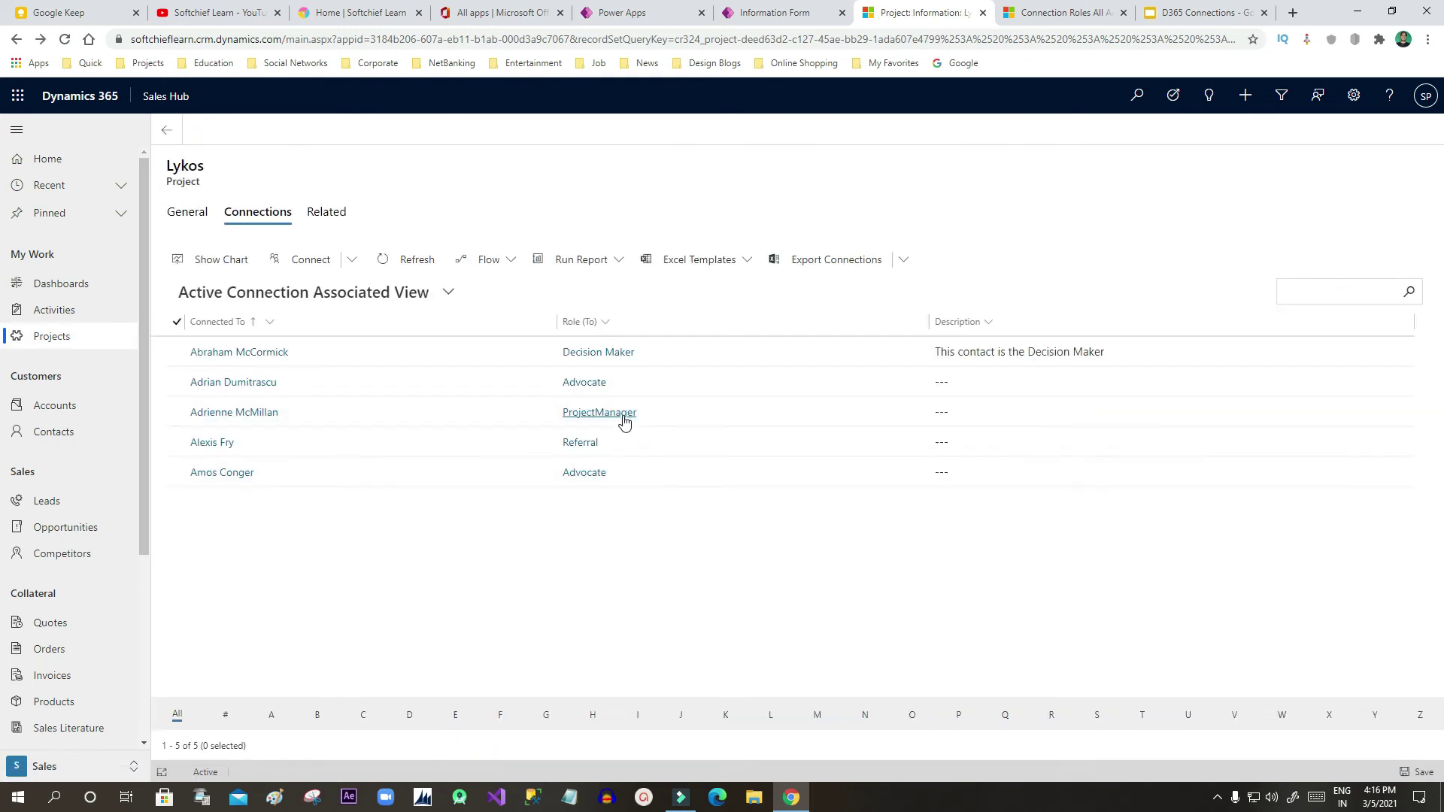
# - Mark both Advocate connections in the Lykos project's list and compare them with the connection role point on the Connections v/s Lookups slide
pyautogui.click(178, 384)
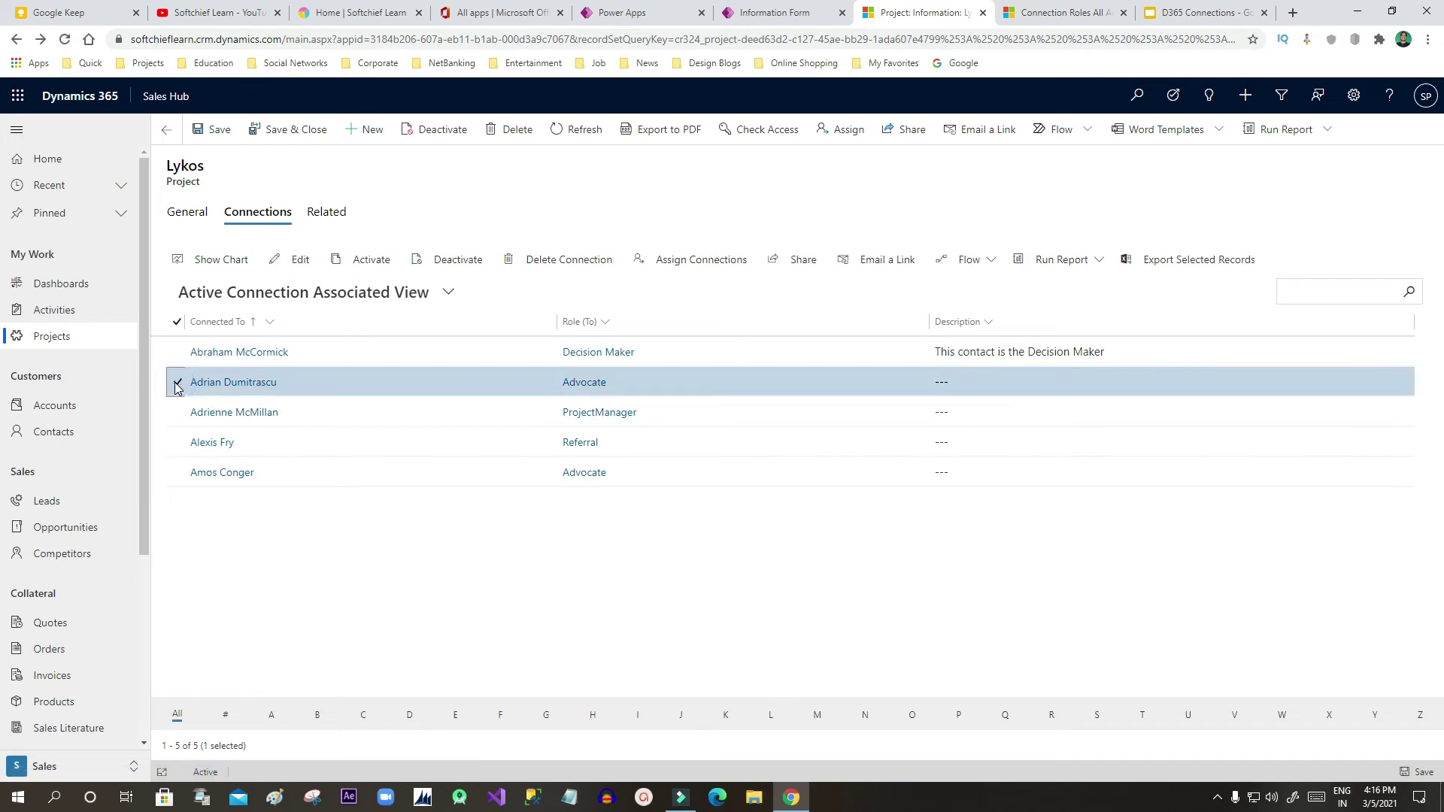
pyautogui.click(178, 475)
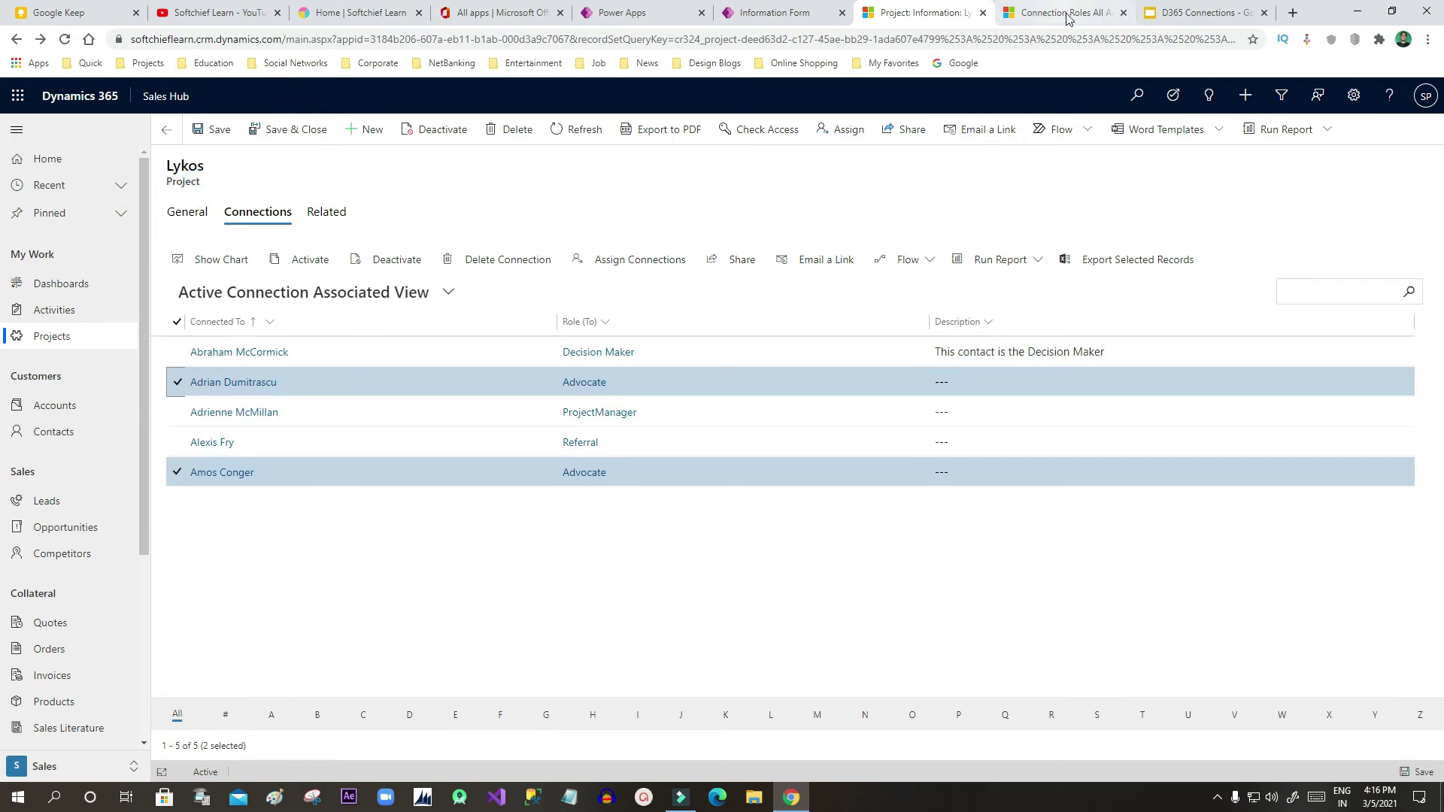
pyautogui.click(1201, 13)
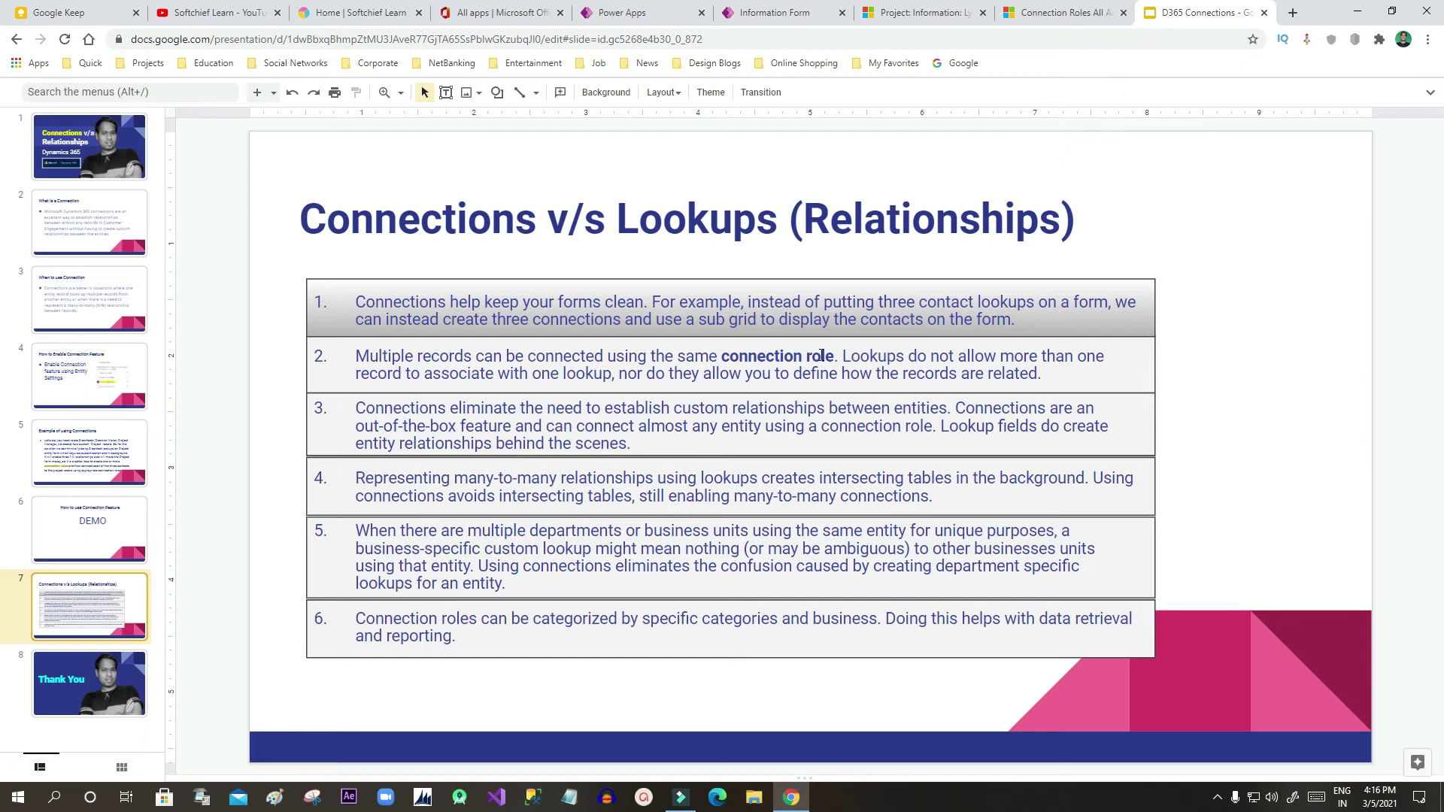
pyautogui.hotkey('ctrl', 'shift', 'Tab')
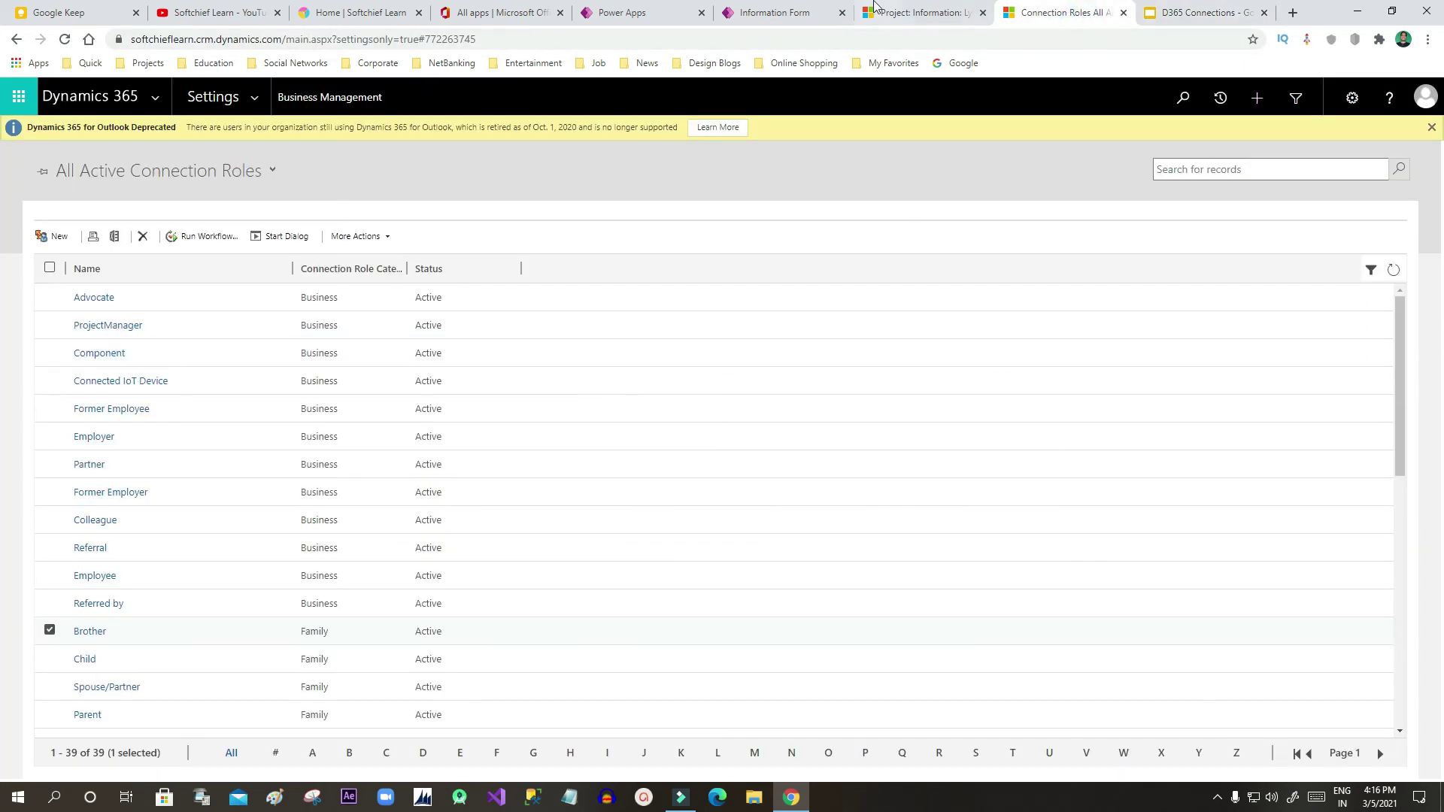
pyautogui.hotkey('ctrl', 'shift', 'Tab')
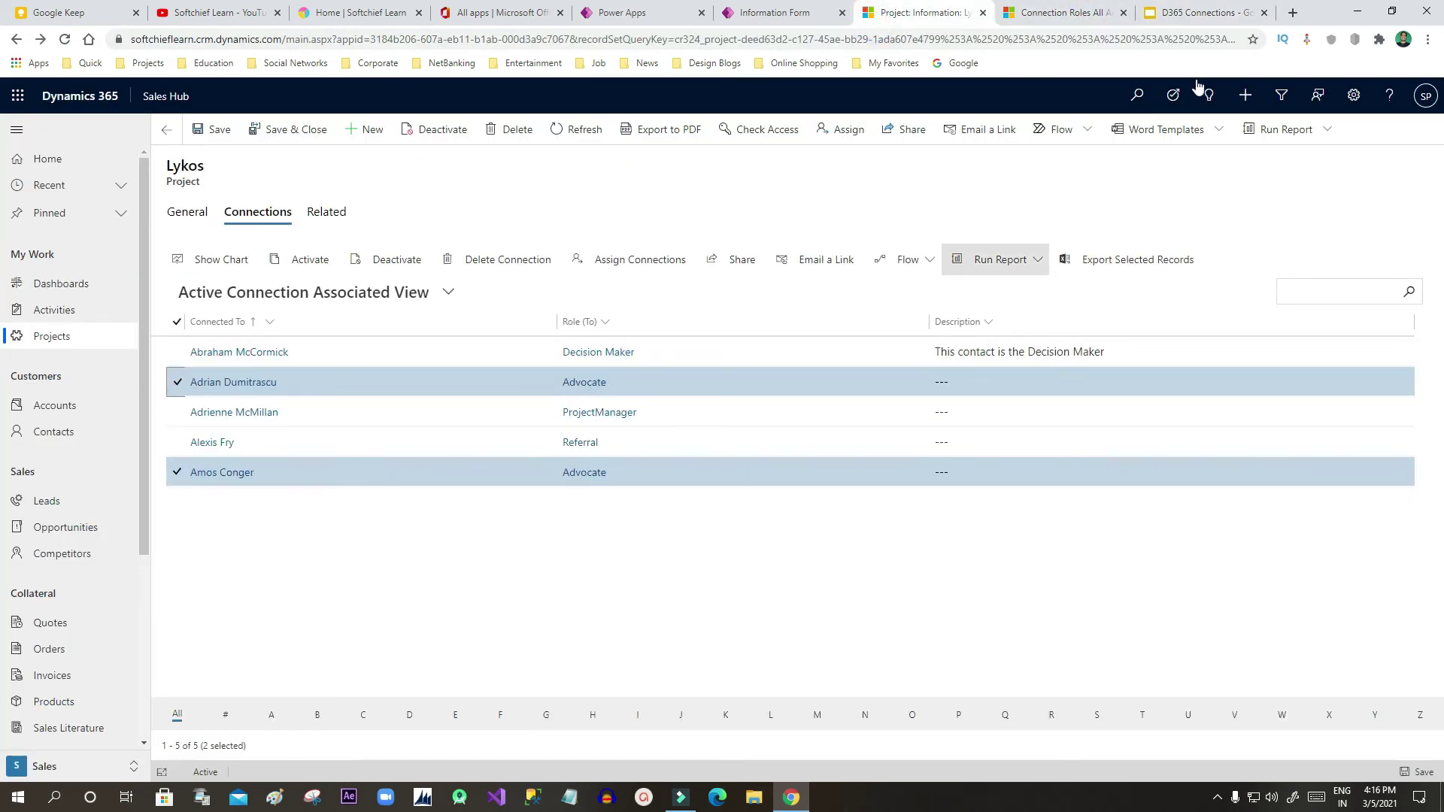
pyautogui.hotkey('ctrl', 'Tab')
pyautogui.hotkey('ctrl', 'Tab')
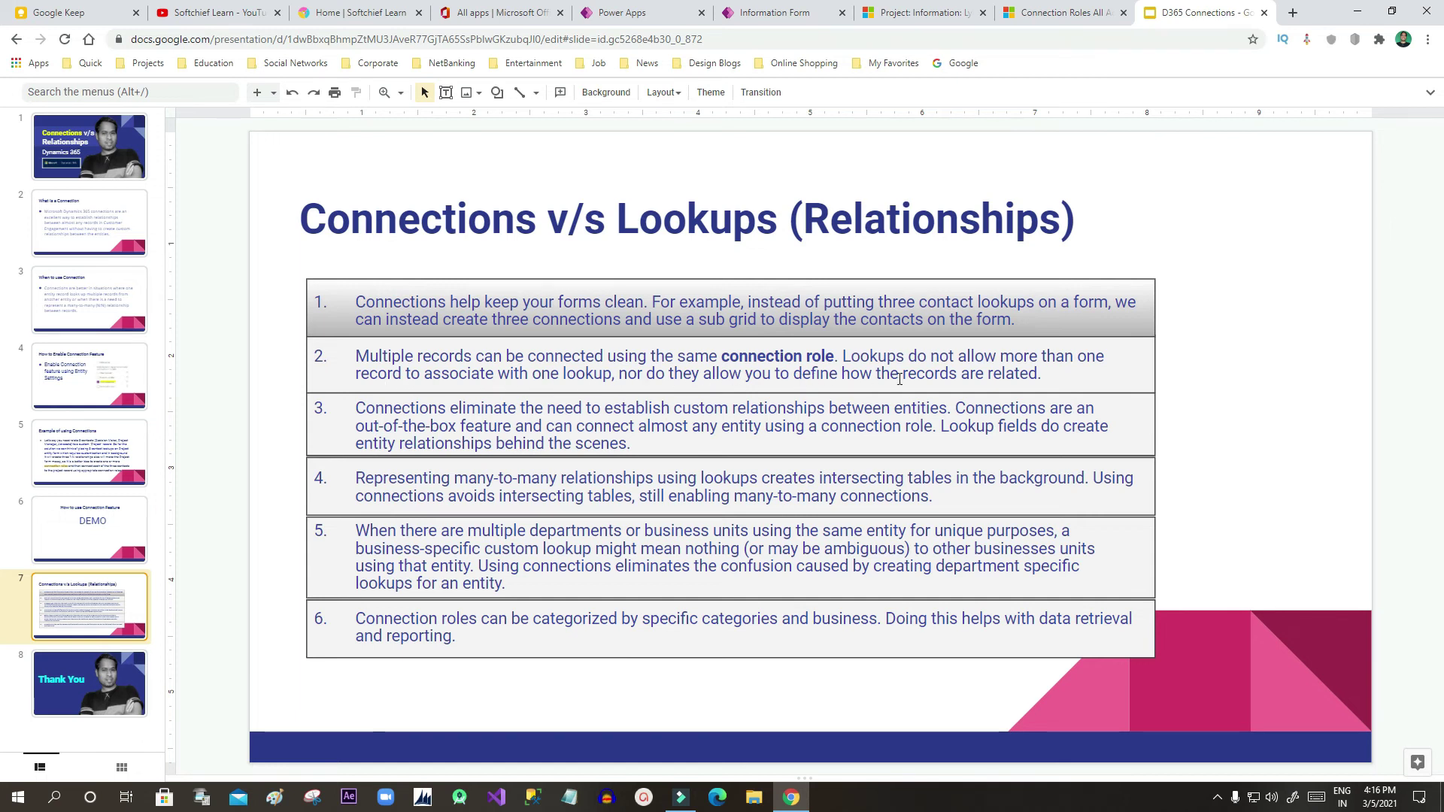
pyautogui.click(1061, 15)
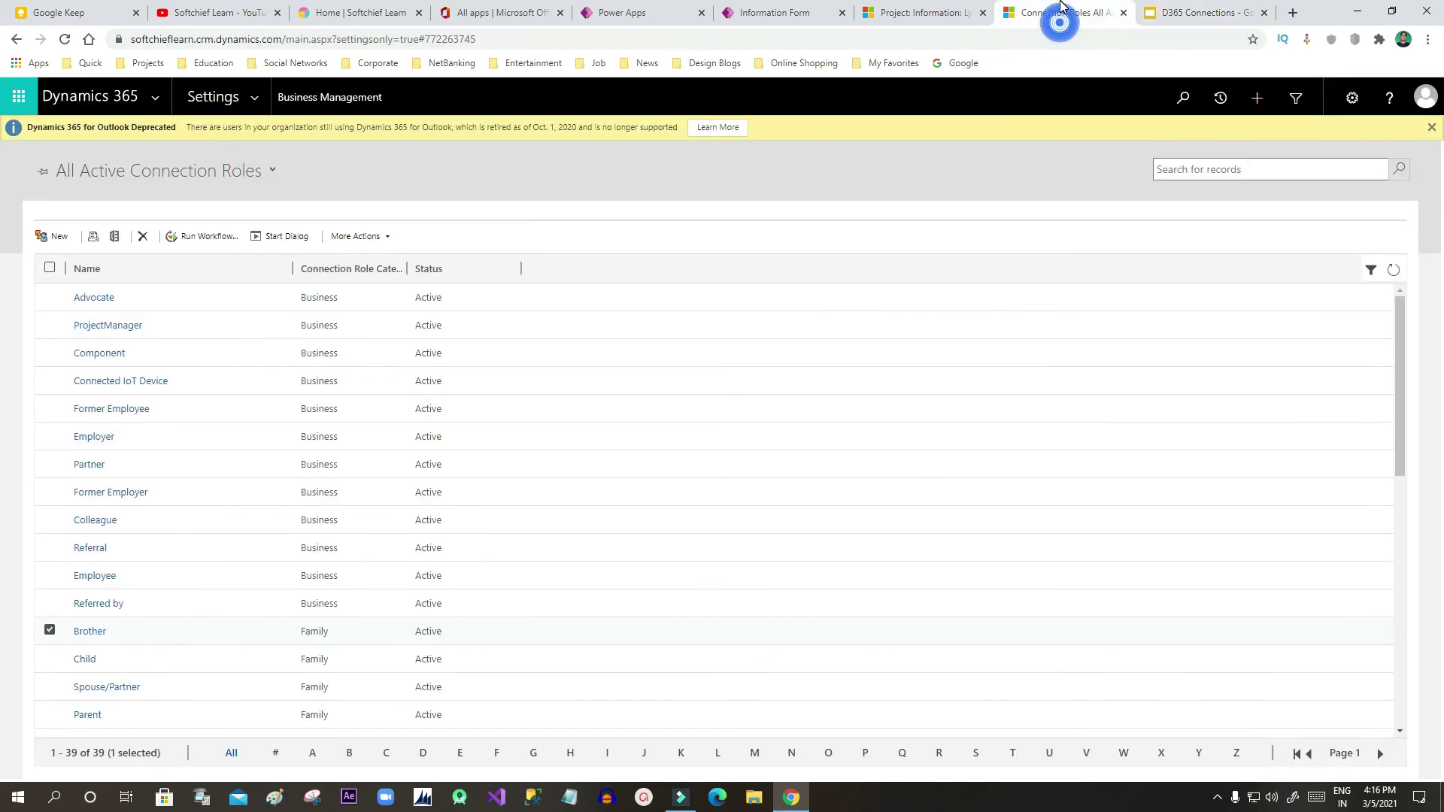
# - In the Lykos project's general details, clear the Owner lookup and choose the same owner again
pyautogui.click(928, 15)
pyautogui.click(190, 215)
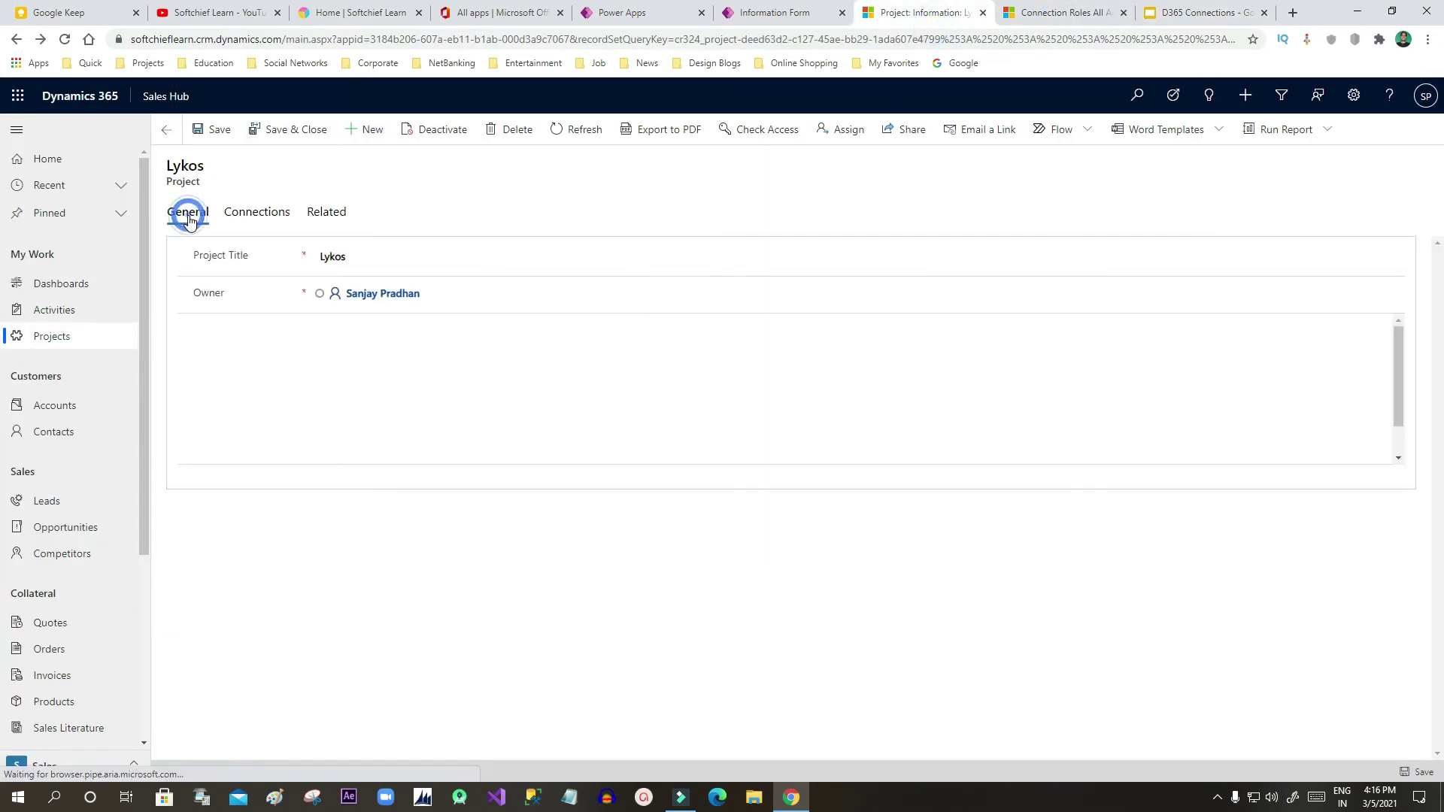
pyautogui.moveTo(196, 294); pyautogui.dragTo(233, 293)
pyautogui.click(229, 294)
pyautogui.click(233, 293)
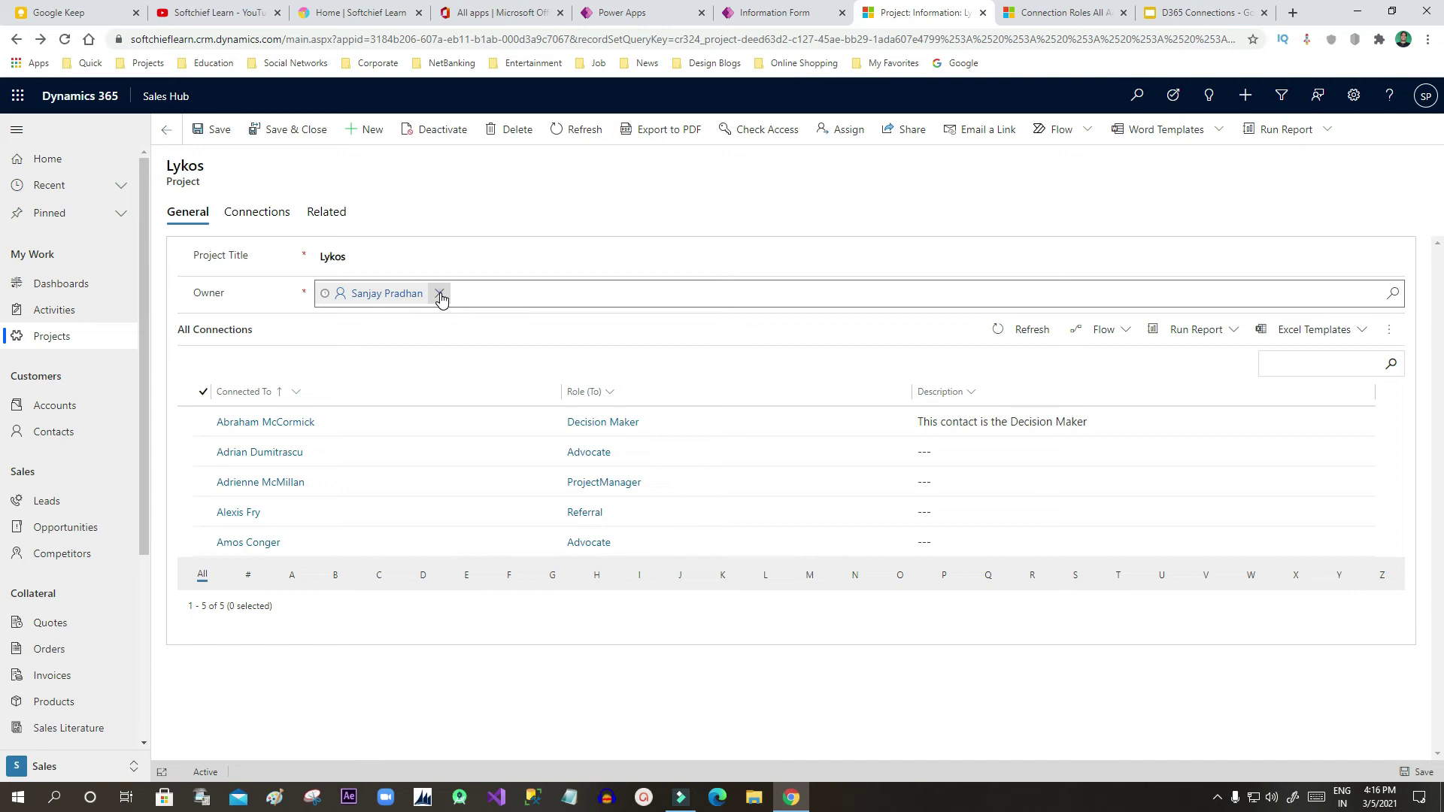
pyautogui.click(440, 294)
pyautogui.click(1392, 293)
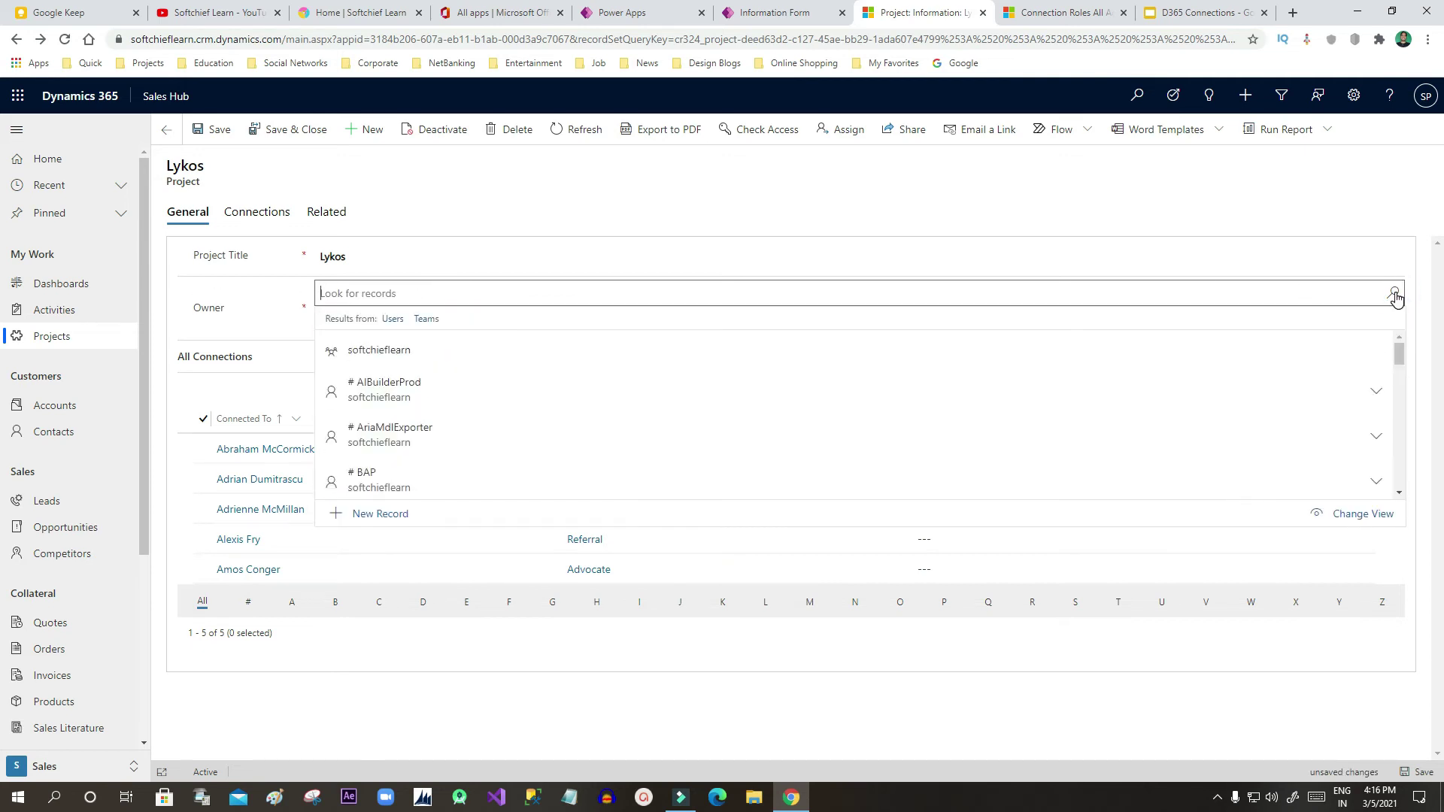
pyautogui.scroll(-10, 498, 361)
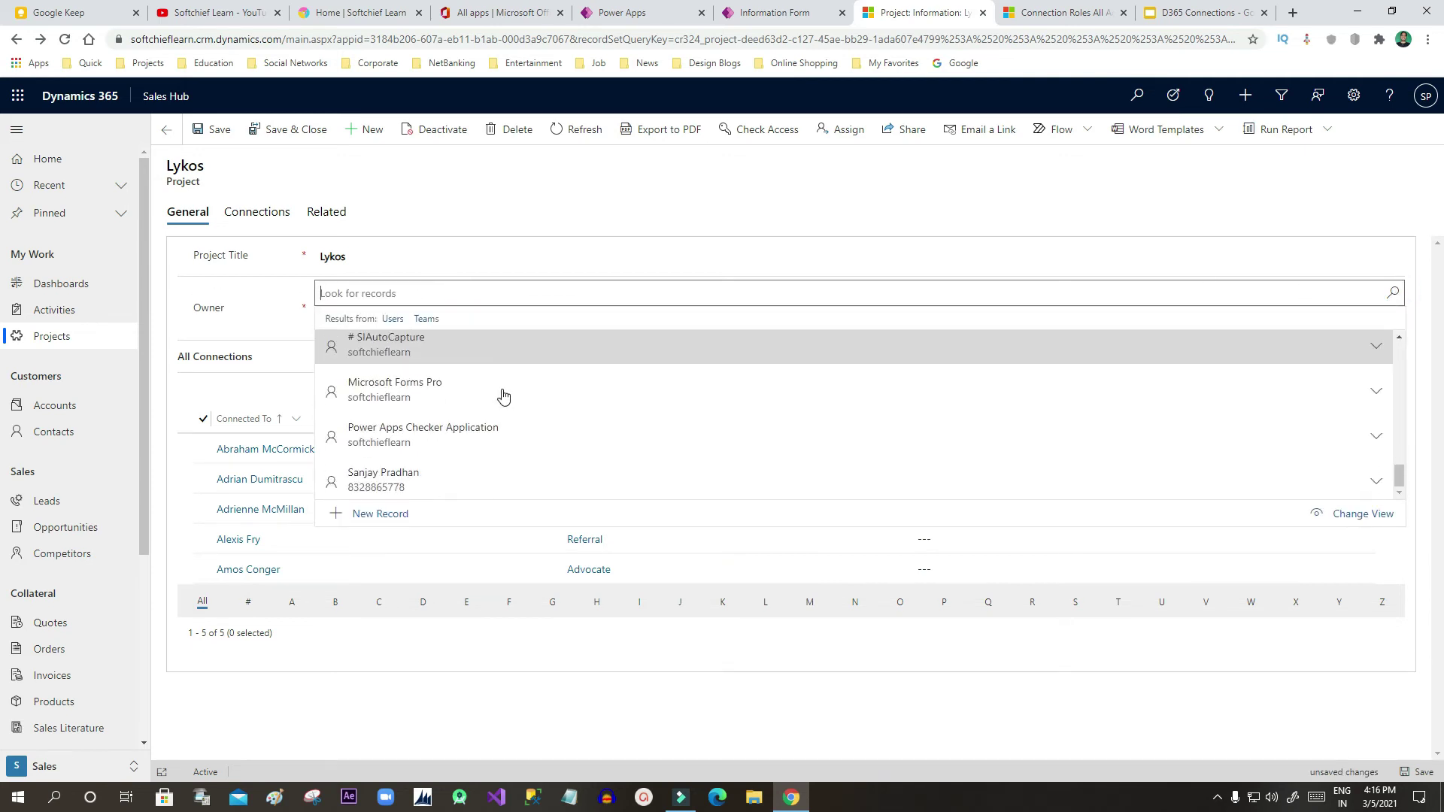
pyautogui.click(410, 482)
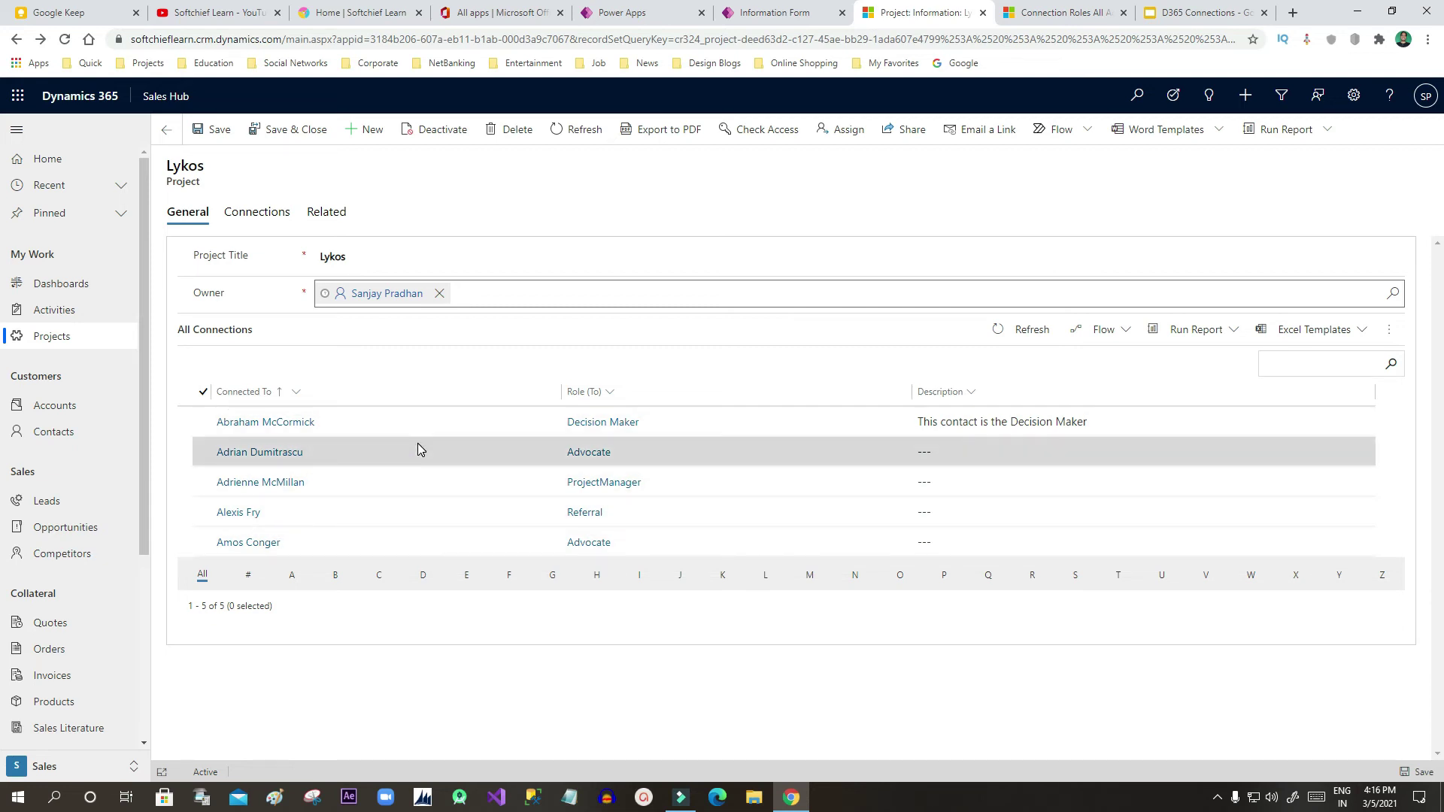
# - Mark the two Advocate connections in the All Connections subgrid and review the slide's points on custom and many-to-many relationships
pyautogui.click(201, 455)
pyautogui.click(203, 544)
pyautogui.click(1201, 12)
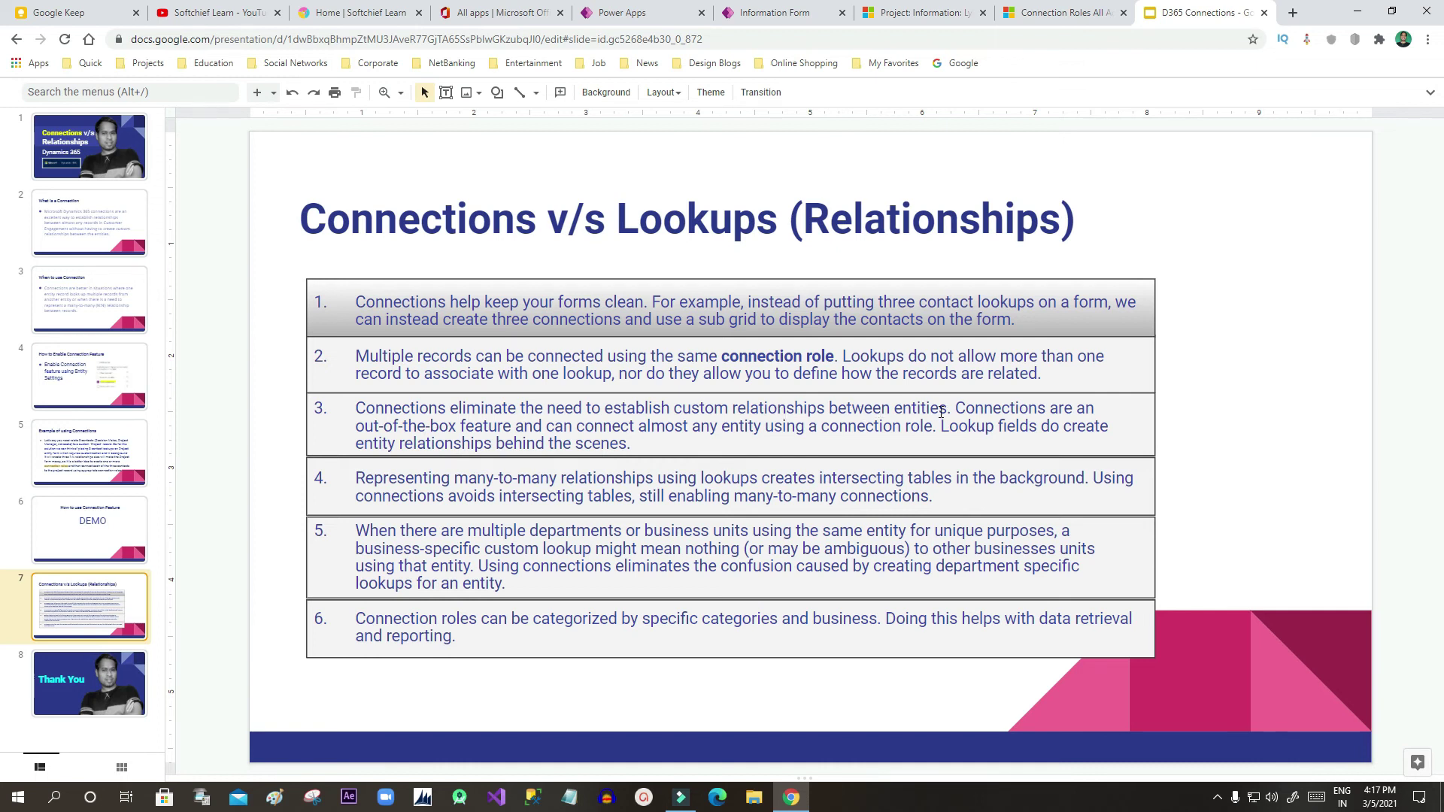
pyautogui.click(921, 12)
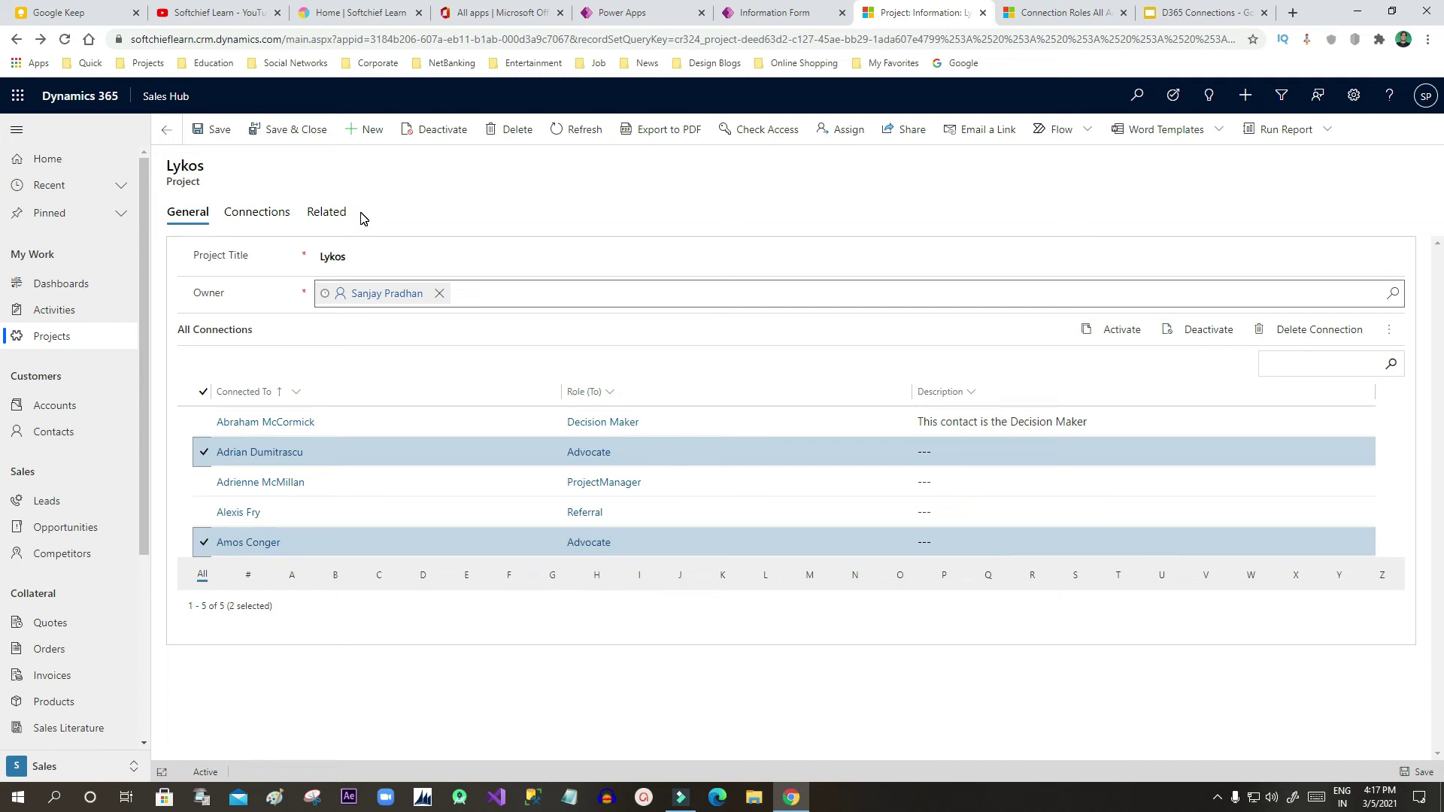
pyautogui.click(1229, 13)
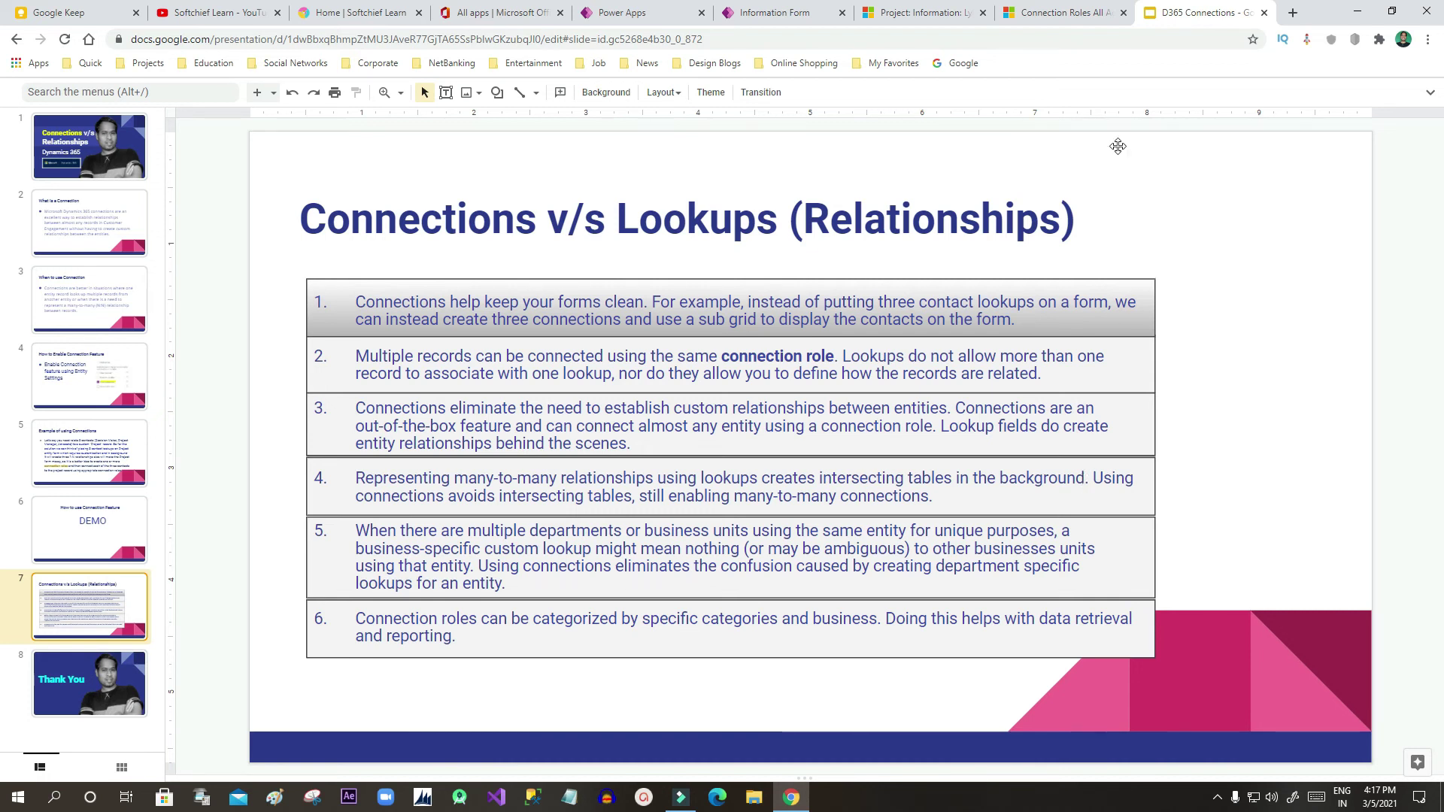
pyautogui.click(1061, 13)
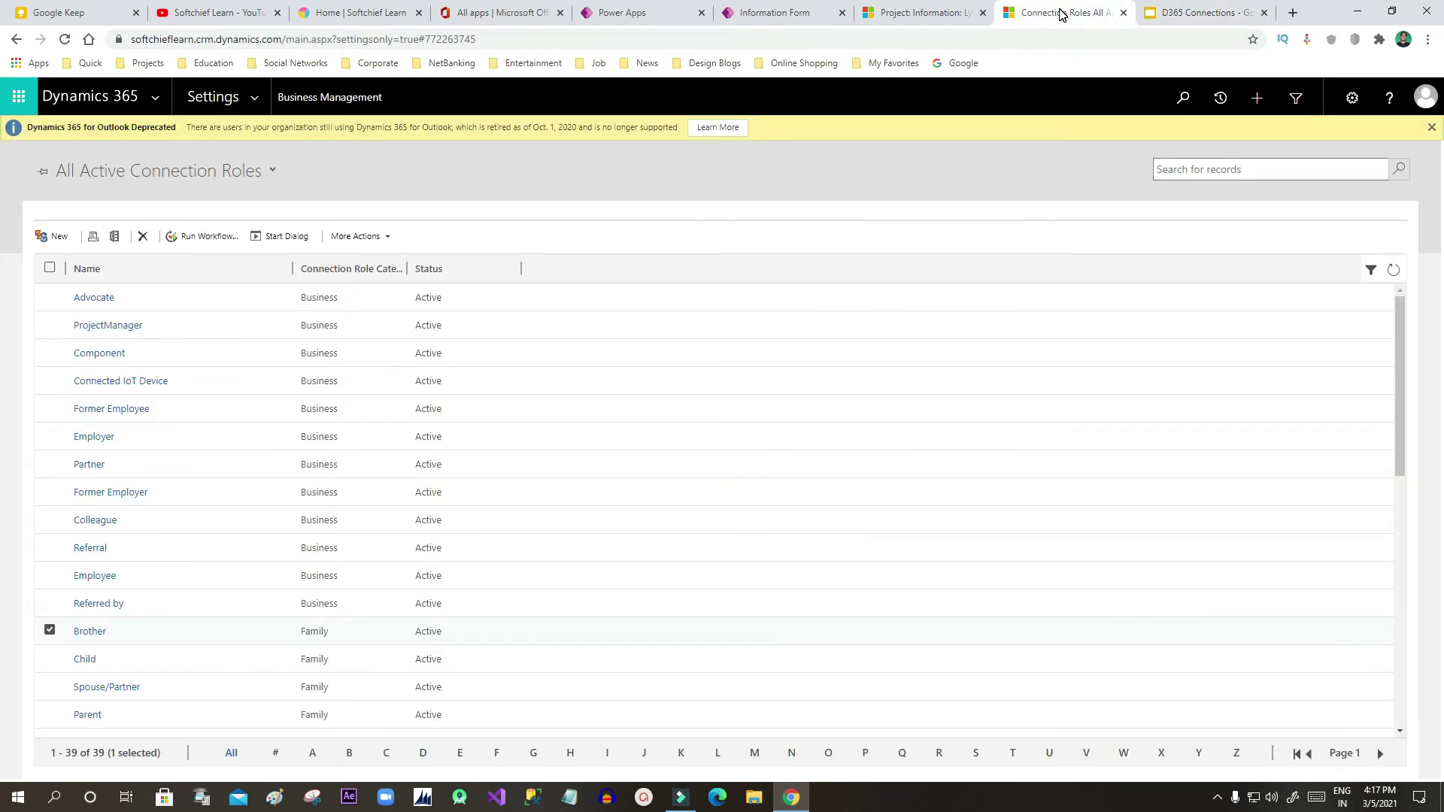
pyautogui.click(1167, 13)
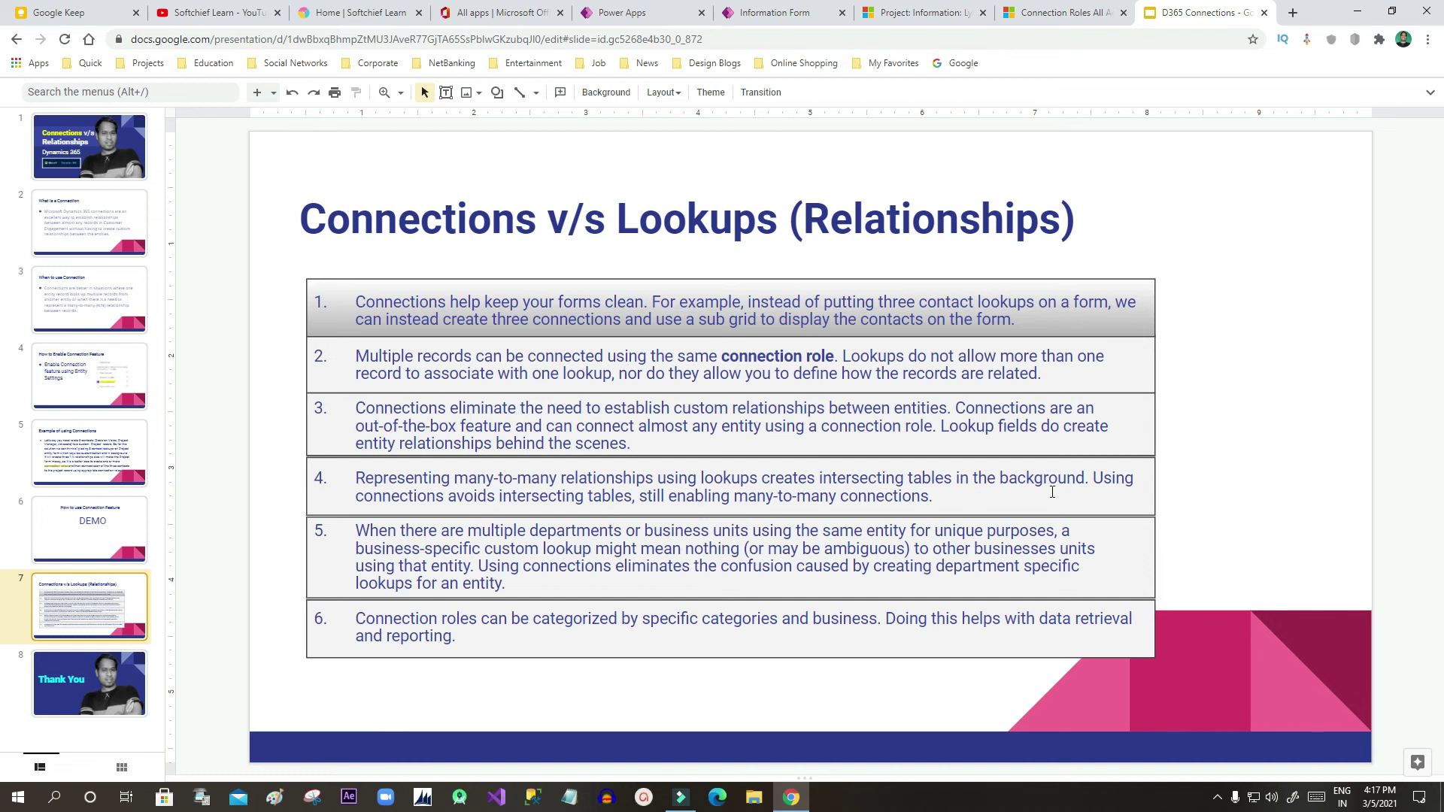
pyautogui.click(1060, 9)
pyautogui.click(920, 13)
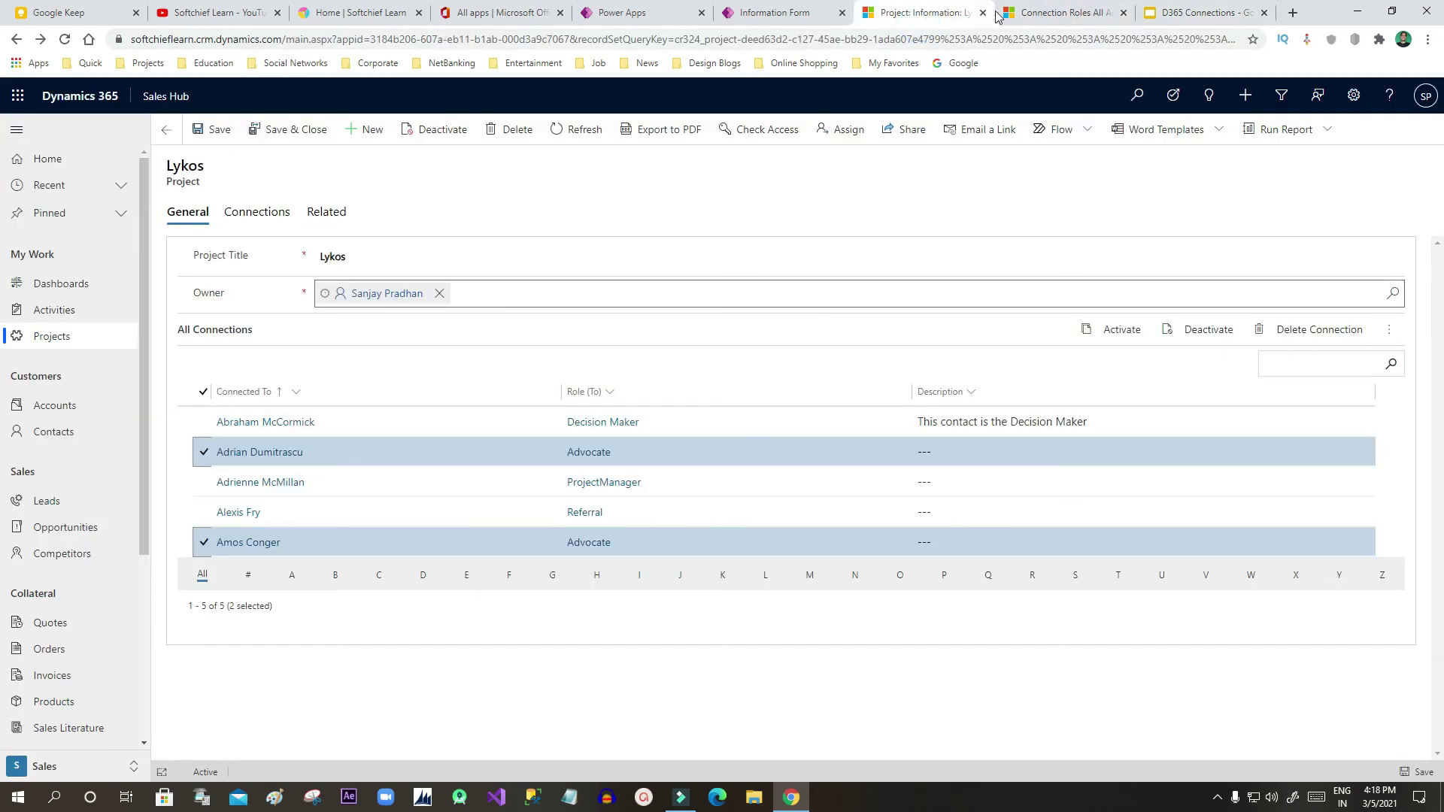
# - Unmark and re-mark the two Advocate connections in the subgrid, and highlight the Project label beneath the Lykos title
pyautogui.click(203, 453)
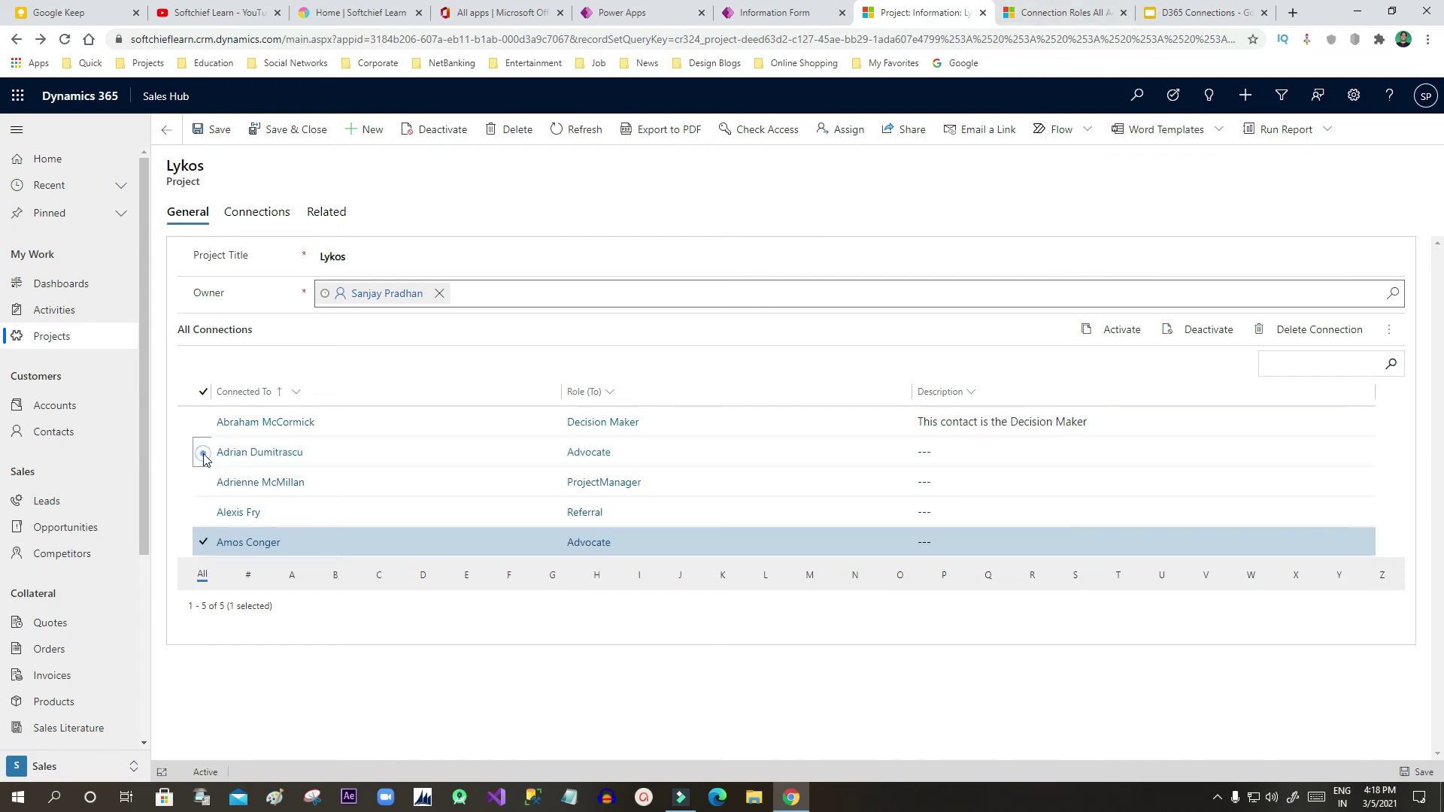
pyautogui.click(204, 542)
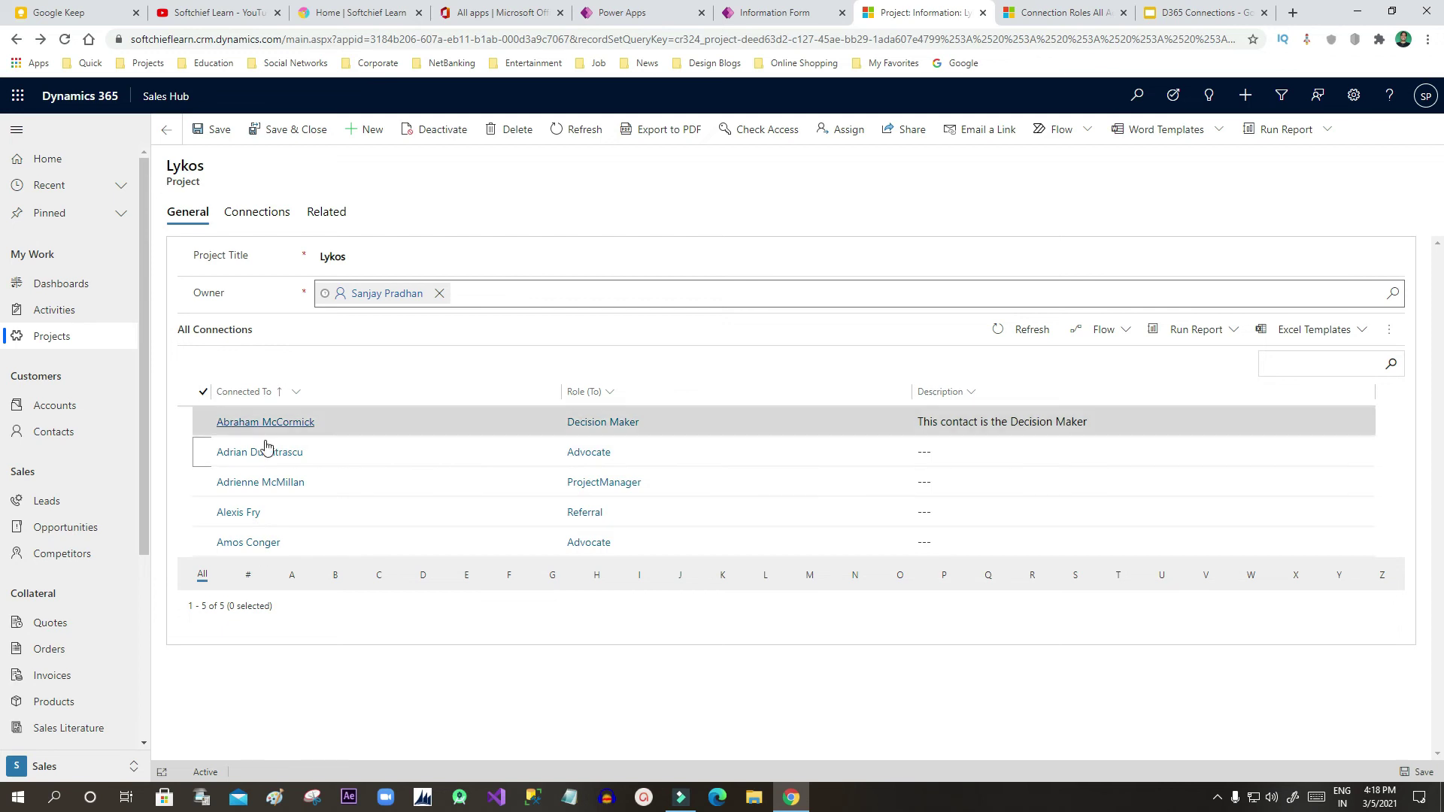
pyautogui.click(203, 452)
pyautogui.click(203, 542)
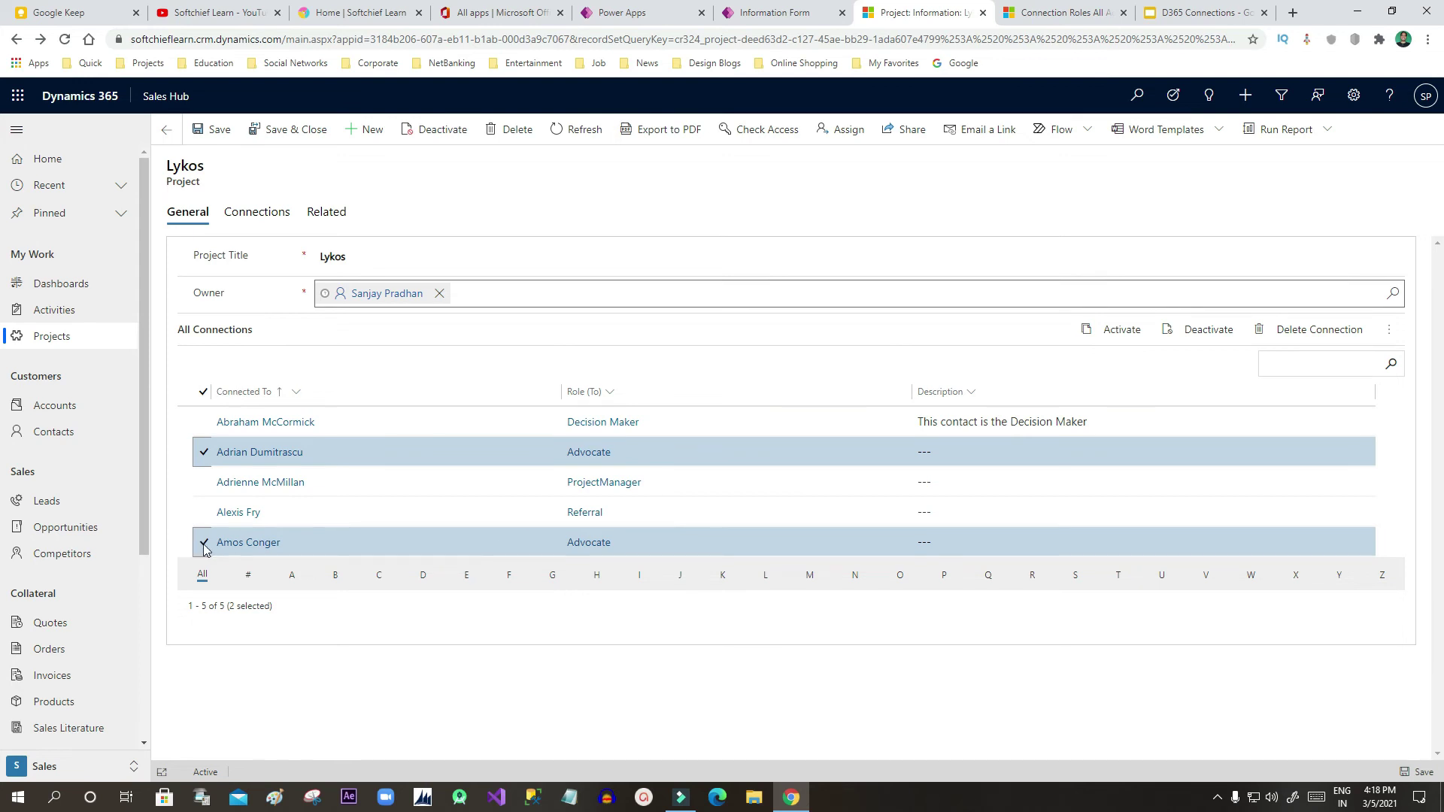
pyautogui.click(1062, 12)
pyautogui.click(932, 7)
pyautogui.moveTo(161, 184); pyautogui.dragTo(200, 184)
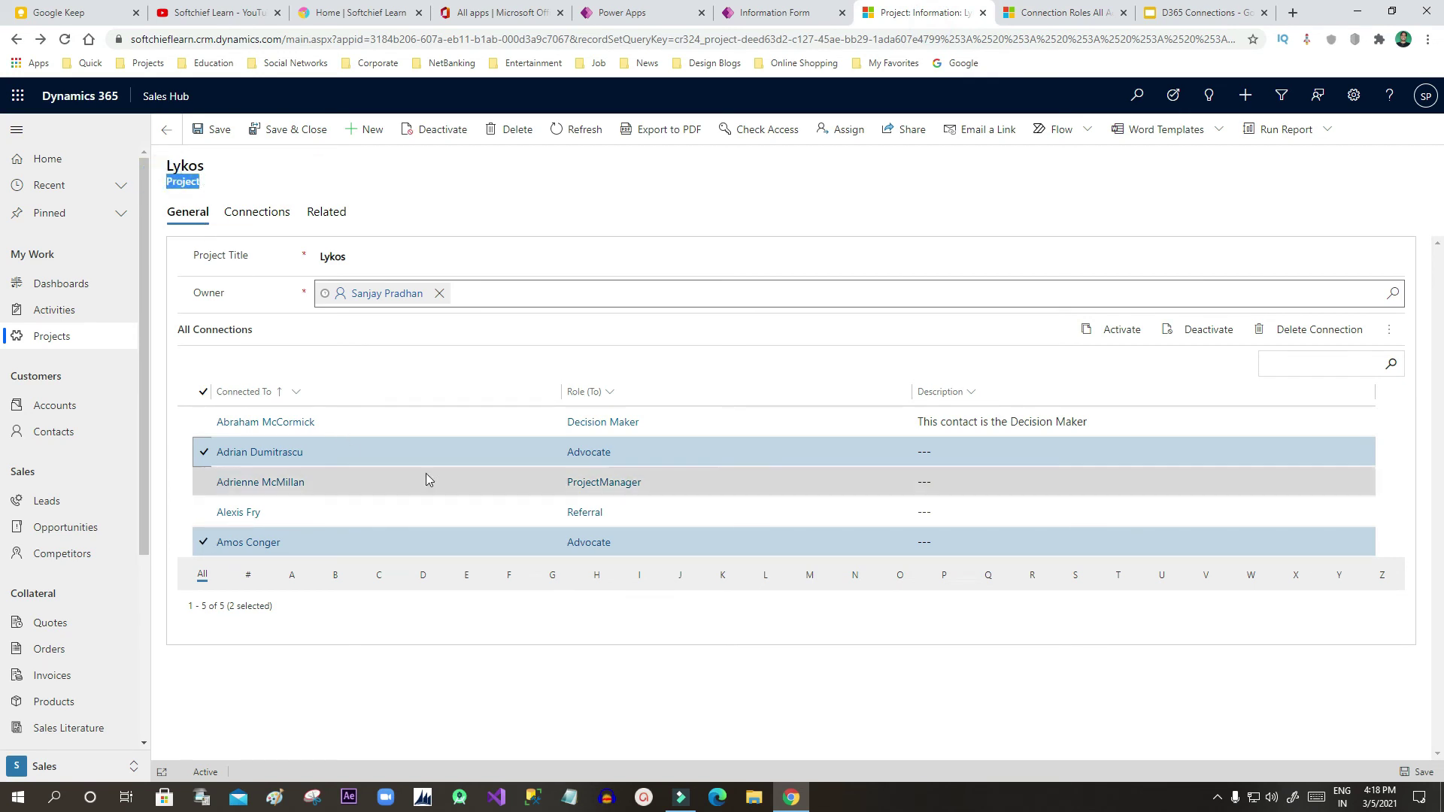
pyautogui.doubleClick(174, 184)
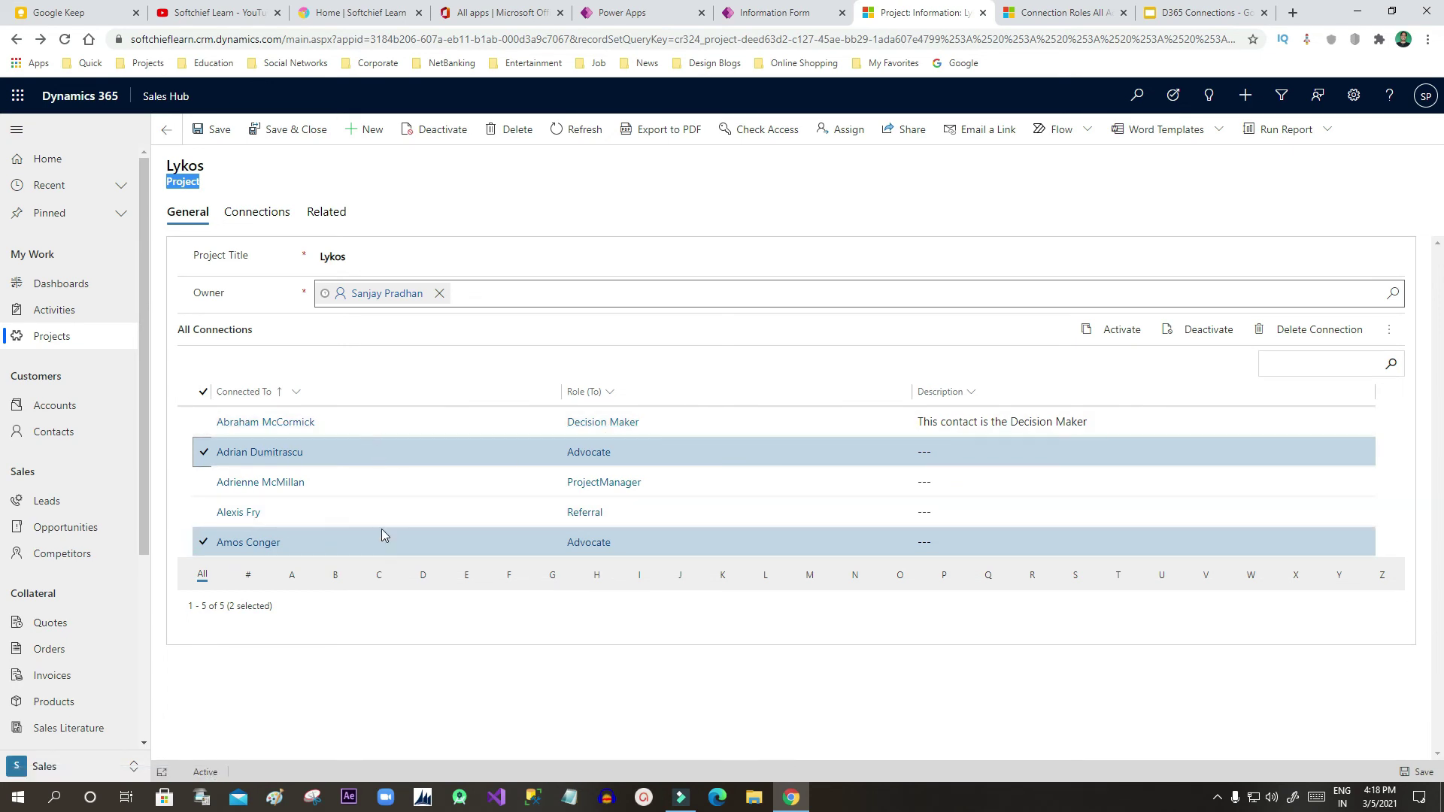
# - Review the slide's connection role category point, then widen the Connection Role Category column in All Active Connection Roles and examine the categories
pyautogui.click(1183, 12)
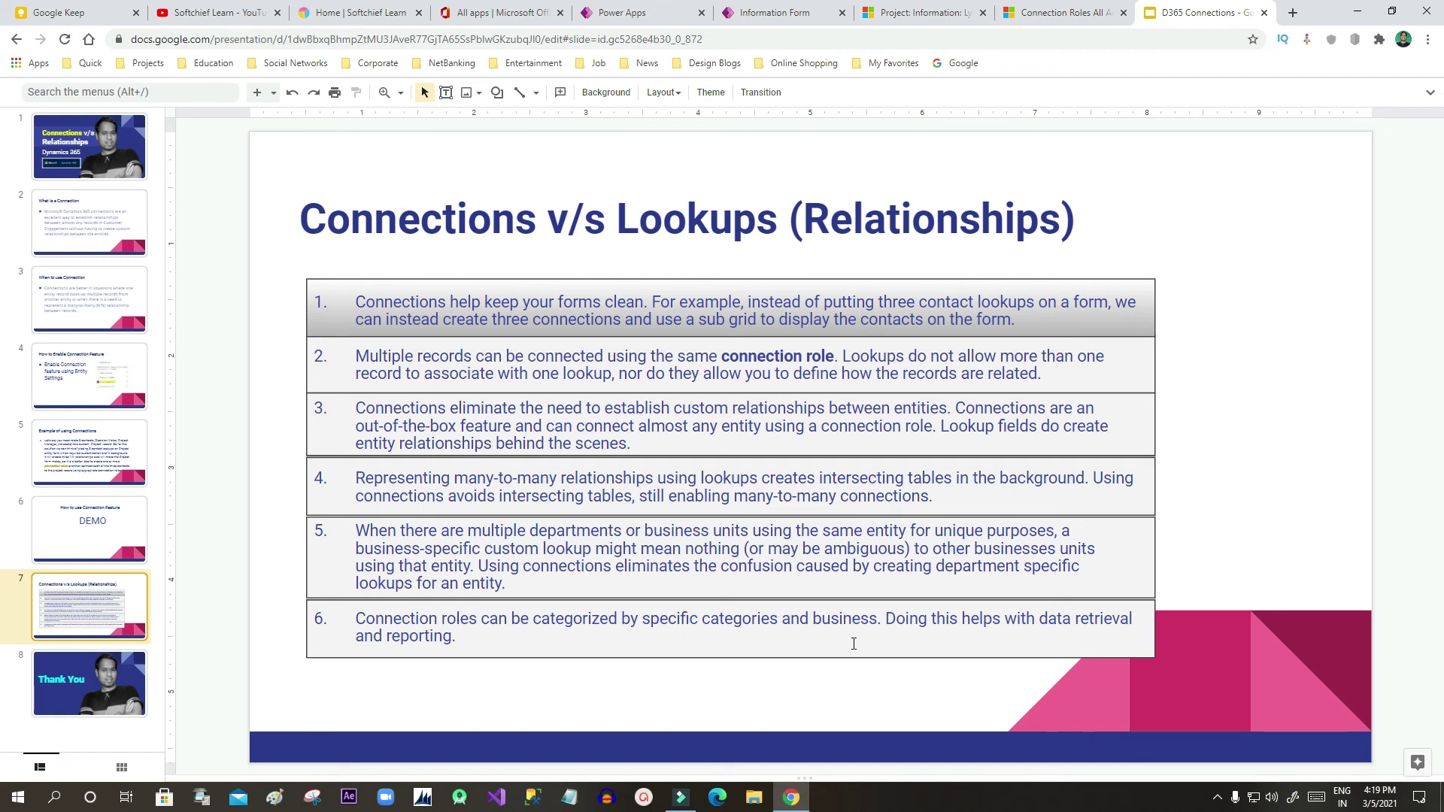
pyautogui.click(1060, 12)
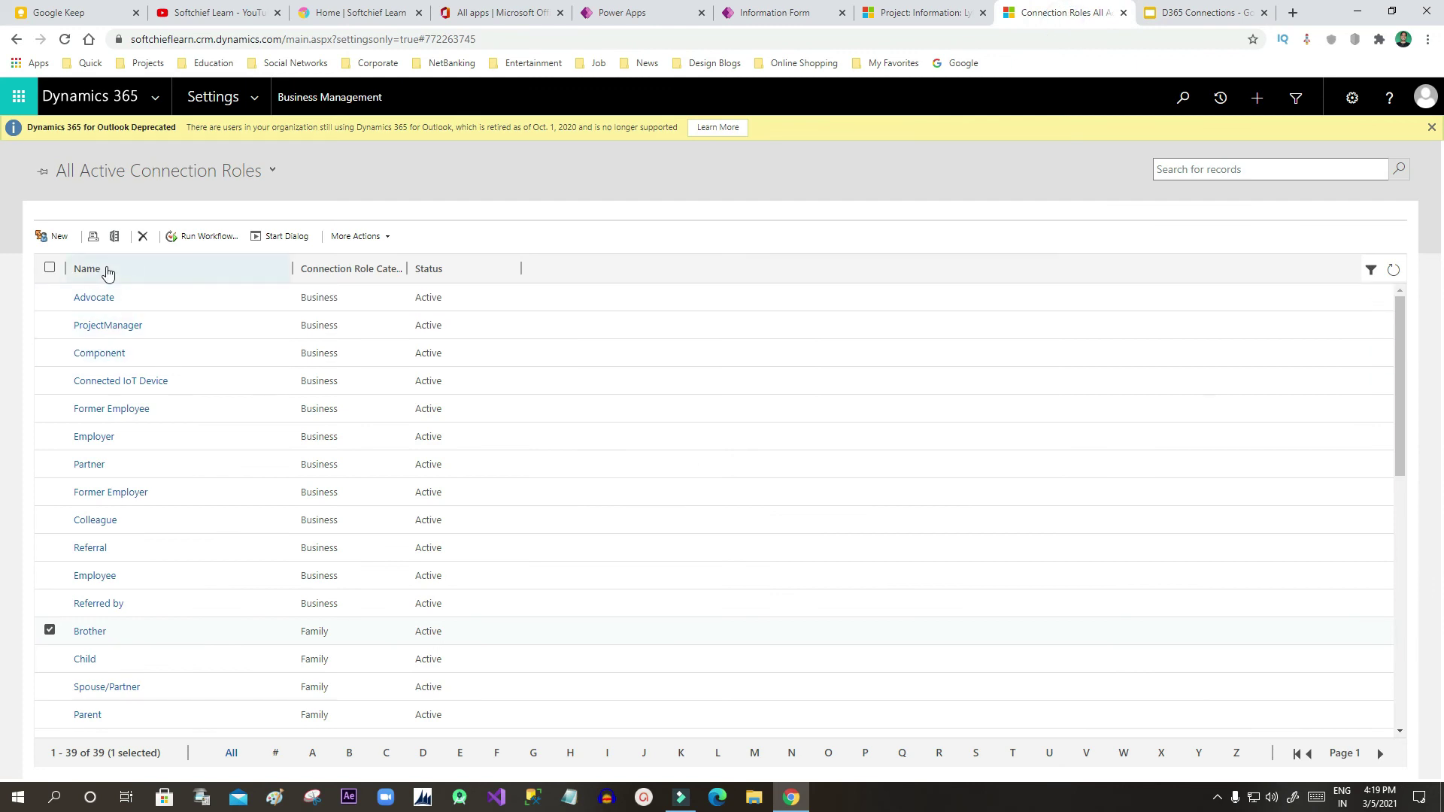
pyautogui.click(410, 269)
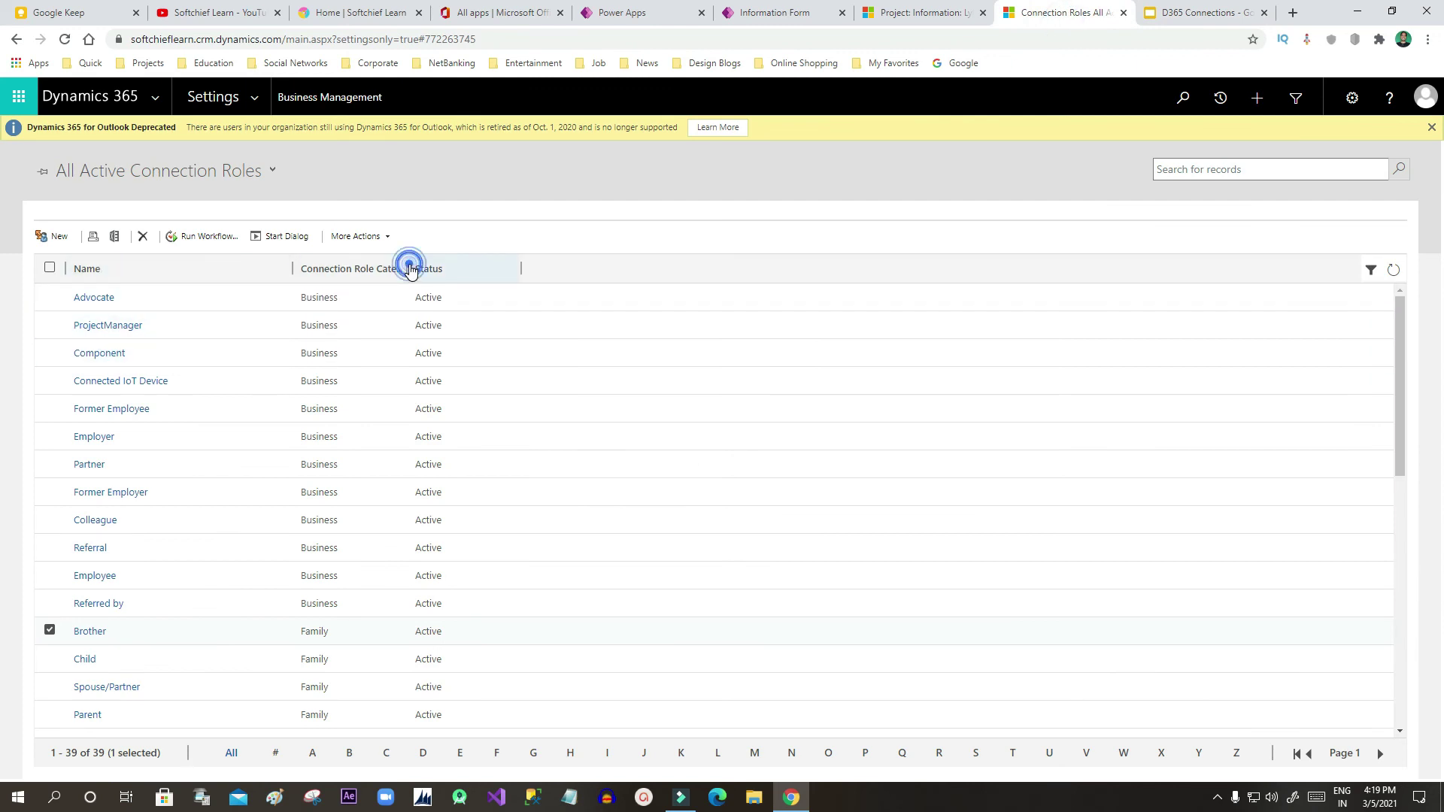
pyautogui.moveTo(407, 270); pyautogui.dragTo(544, 273)
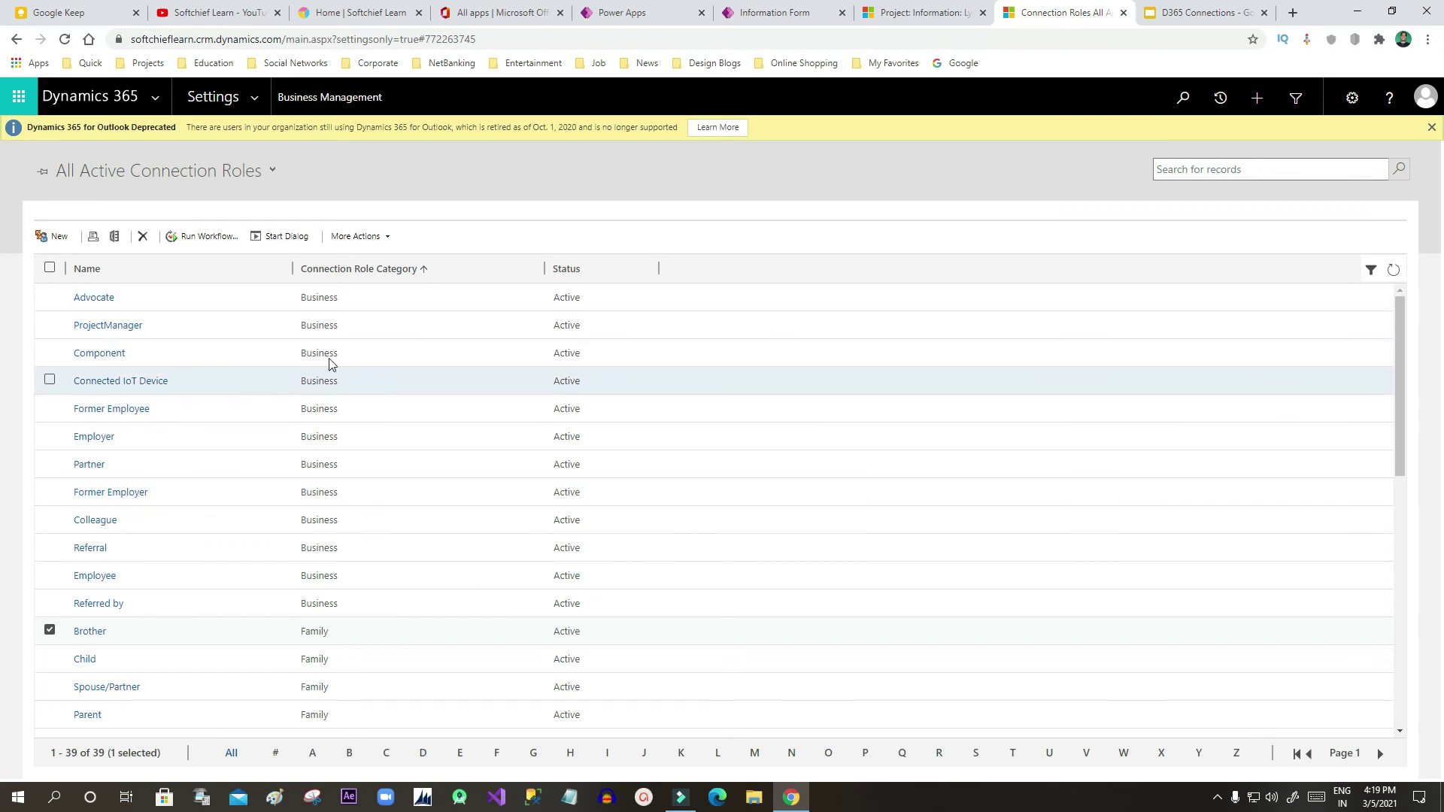
pyautogui.scroll(-8, 339, 467)
pyautogui.scroll(9, 342, 474)
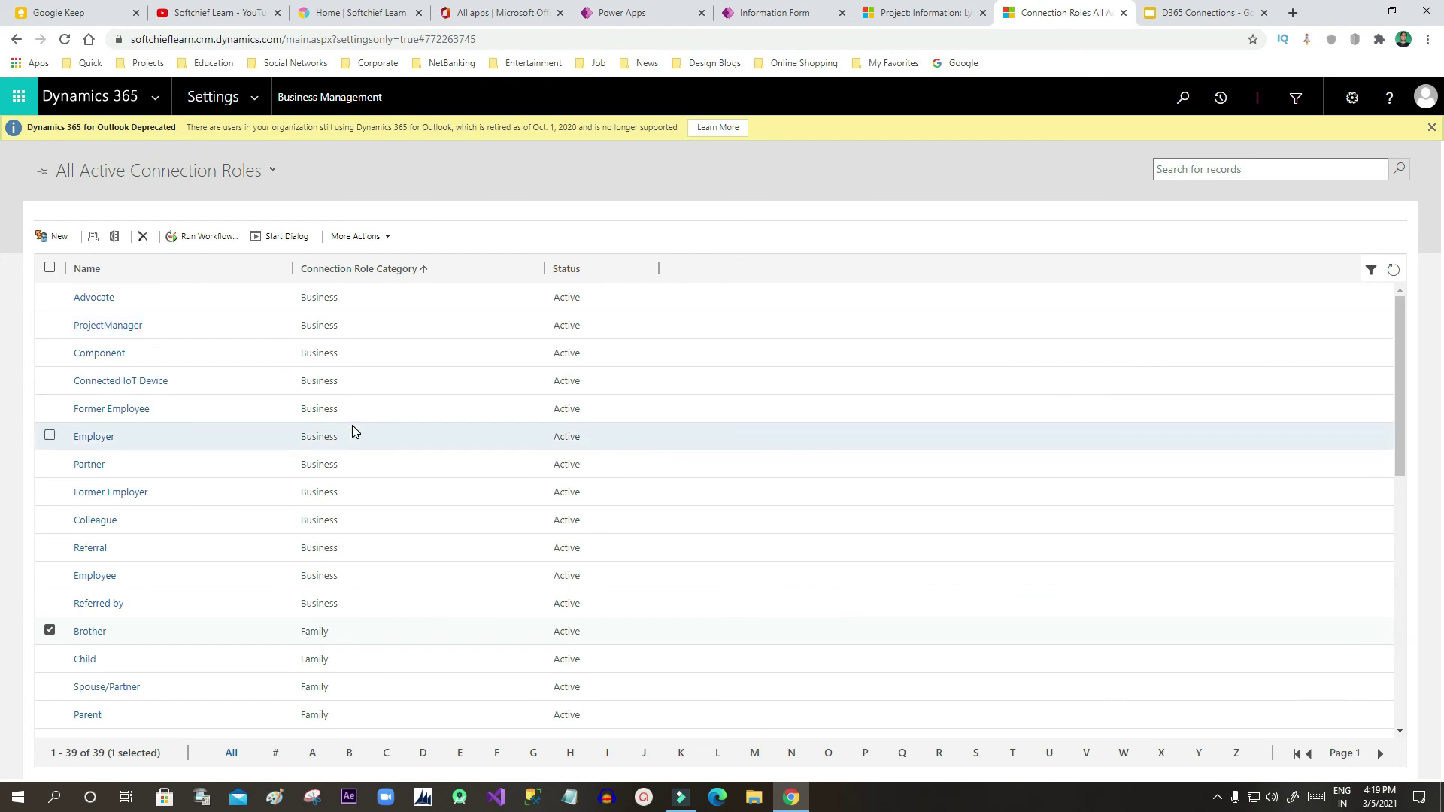
# - Switch to Power Apps, show all tables instead of the default set, and search them for "connection"
pyautogui.click(796, 14)
pyautogui.click(674, 13)
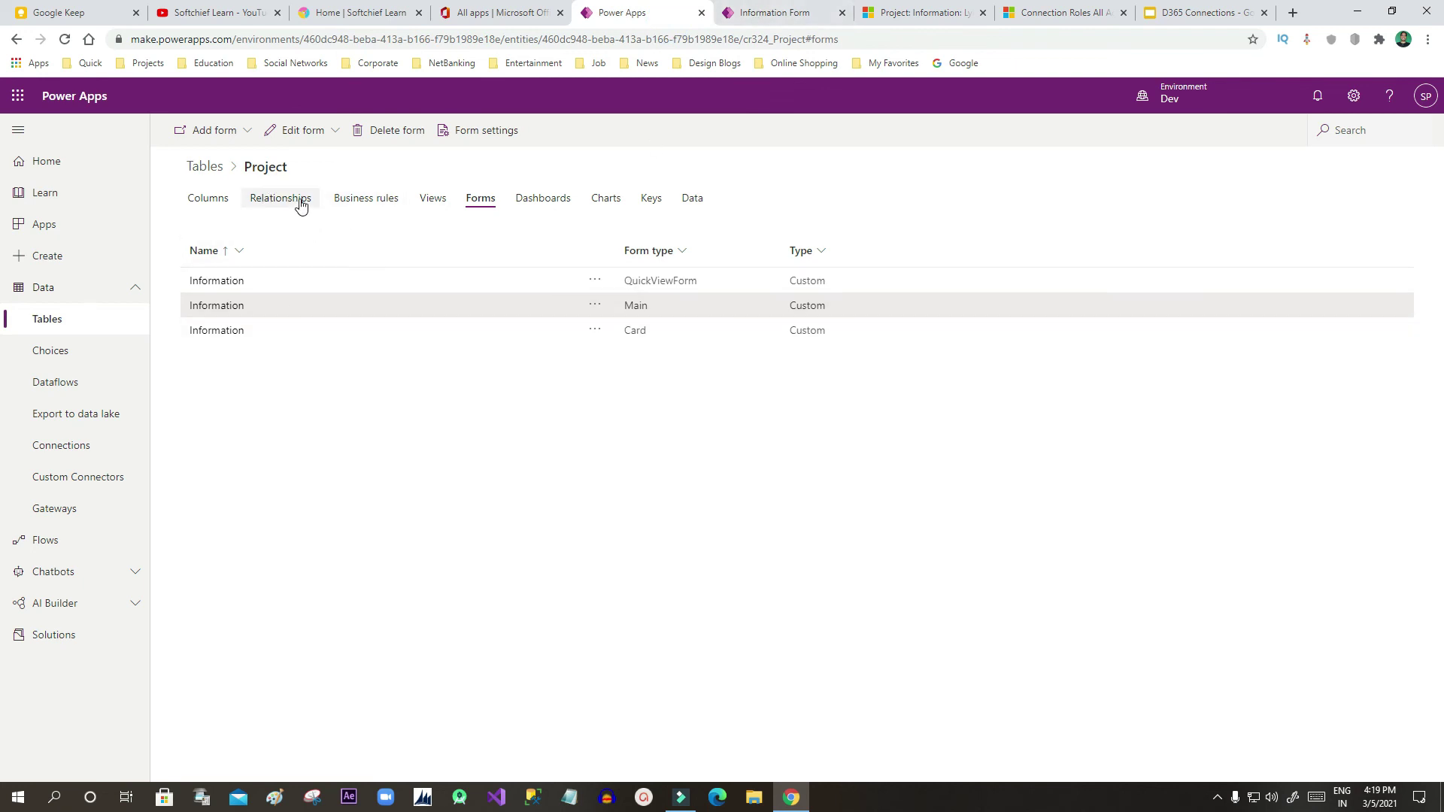
pyautogui.click(211, 172)
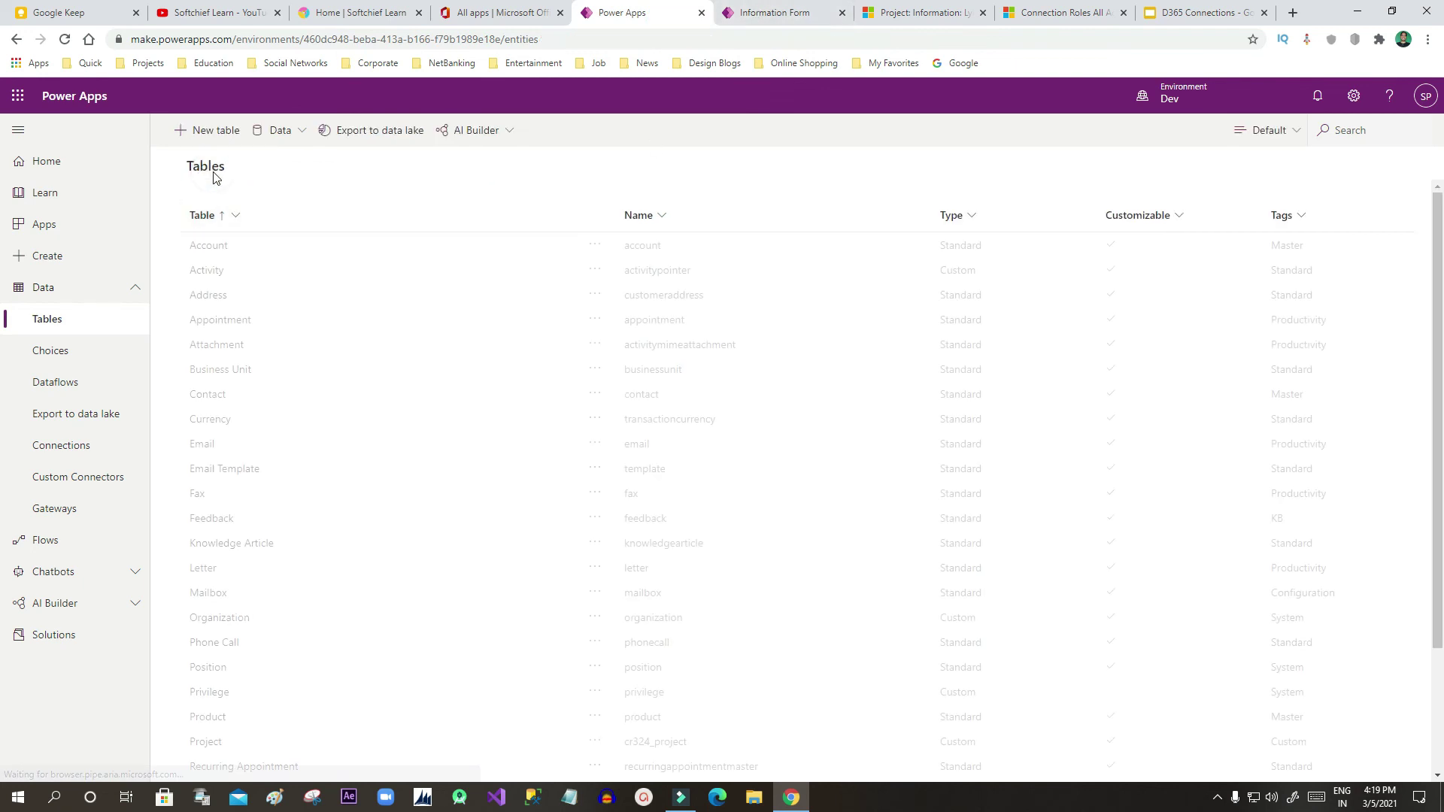
pyautogui.click(1260, 131)
pyautogui.click(1280, 215)
pyautogui.scroll(-15, 478, 436)
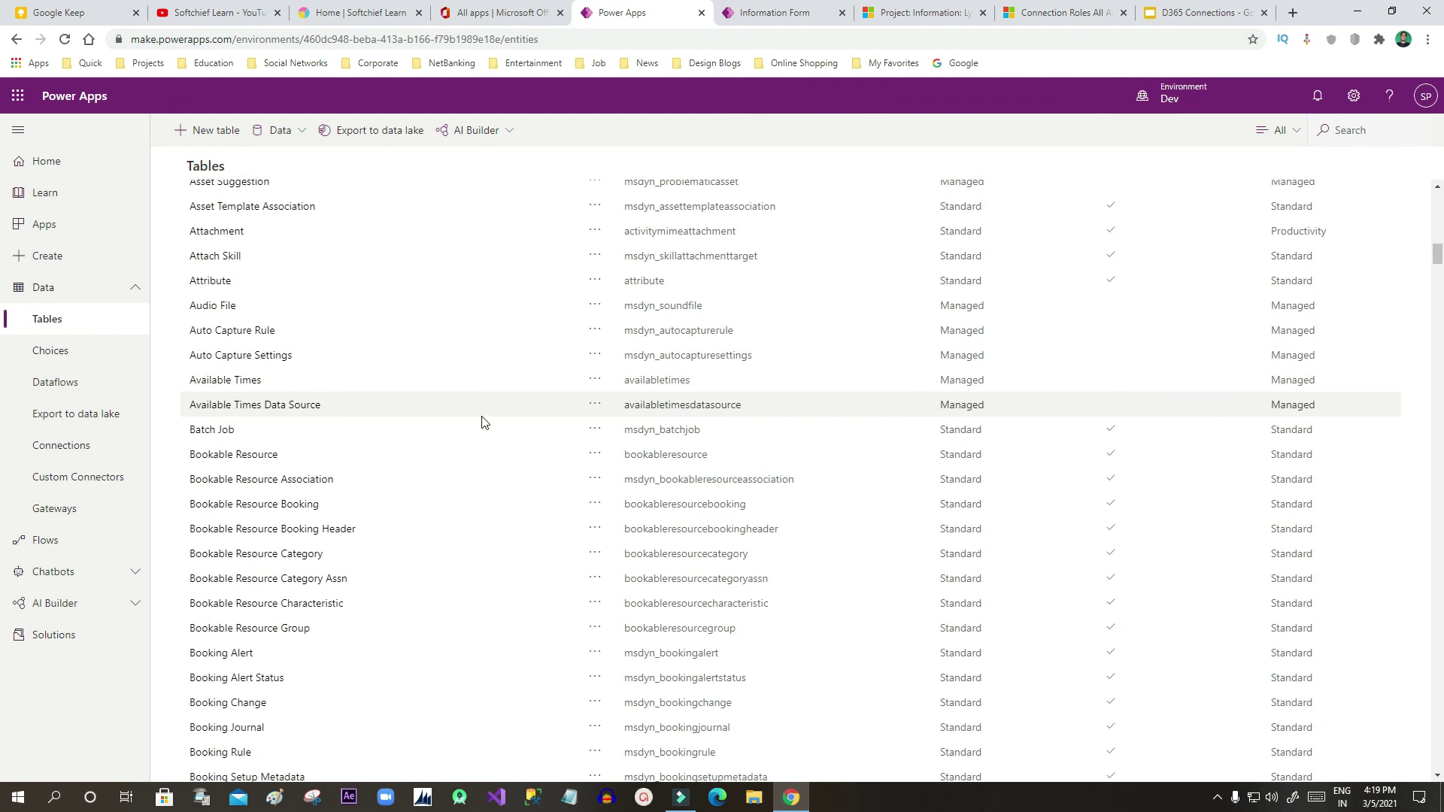
pyautogui.click(1327, 132)
pyautogui.write('connection')
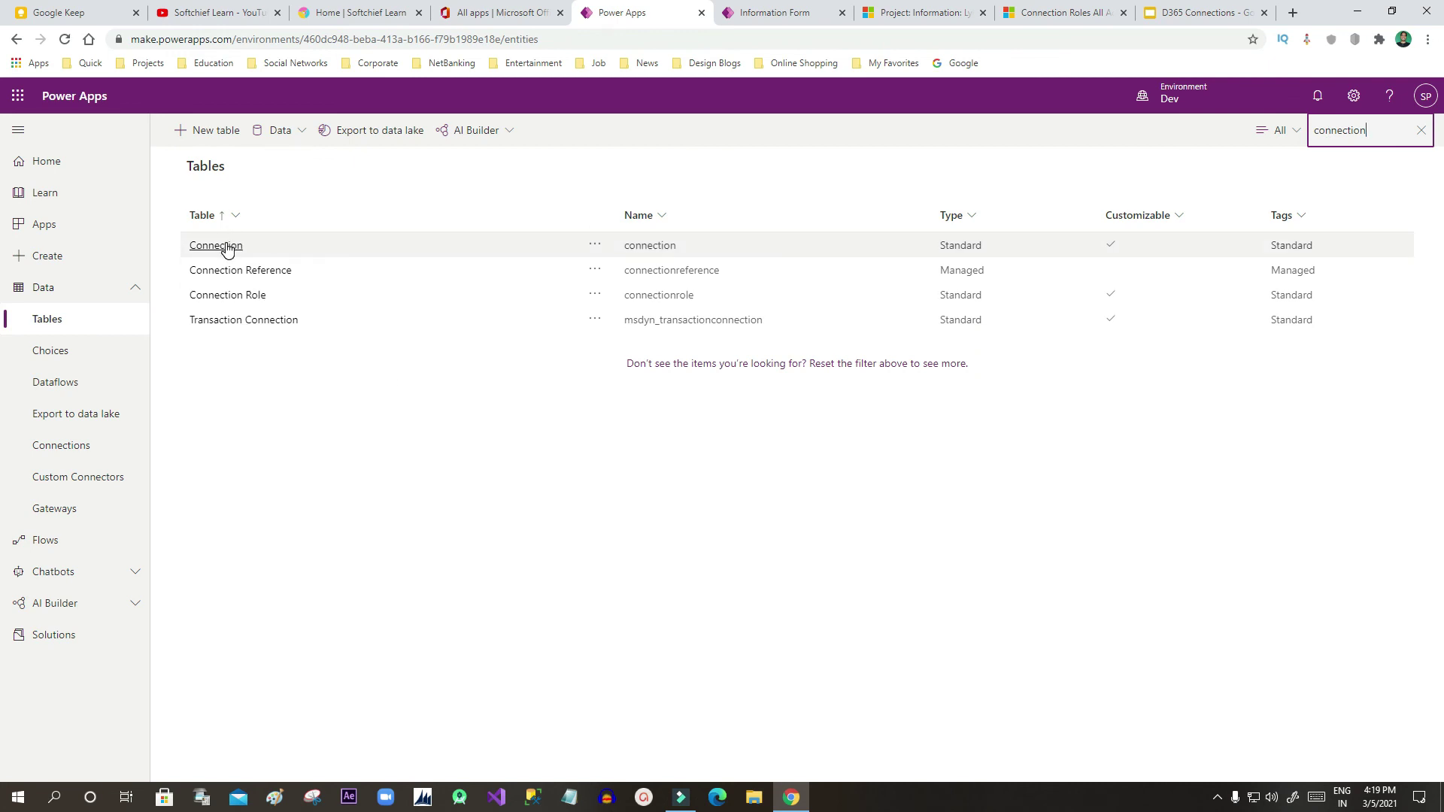
# - Open the Connection Role table's Connection Role Category column and bring up its Category choice for editing
pyautogui.click(218, 301)
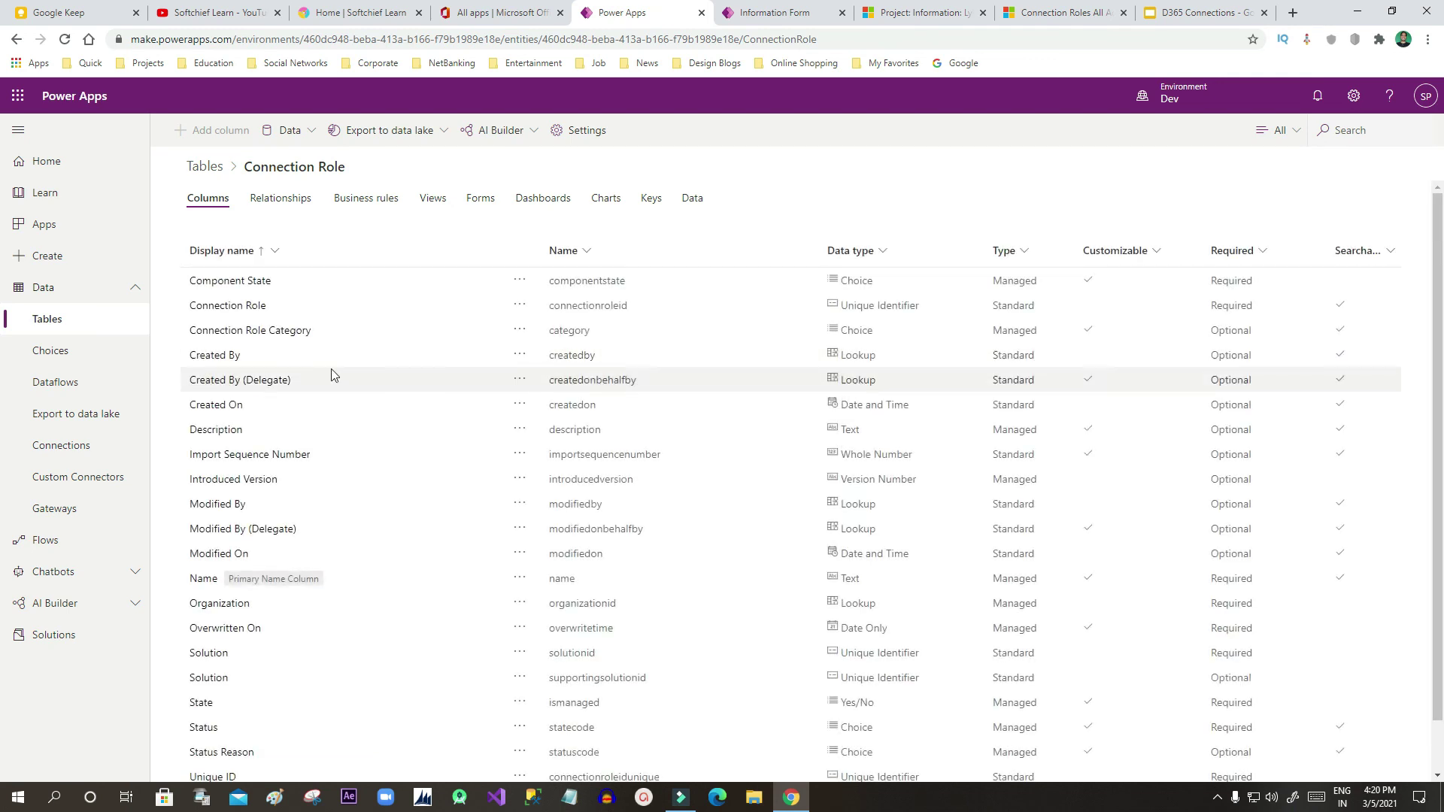
pyautogui.click(518, 332)
pyautogui.click(270, 331)
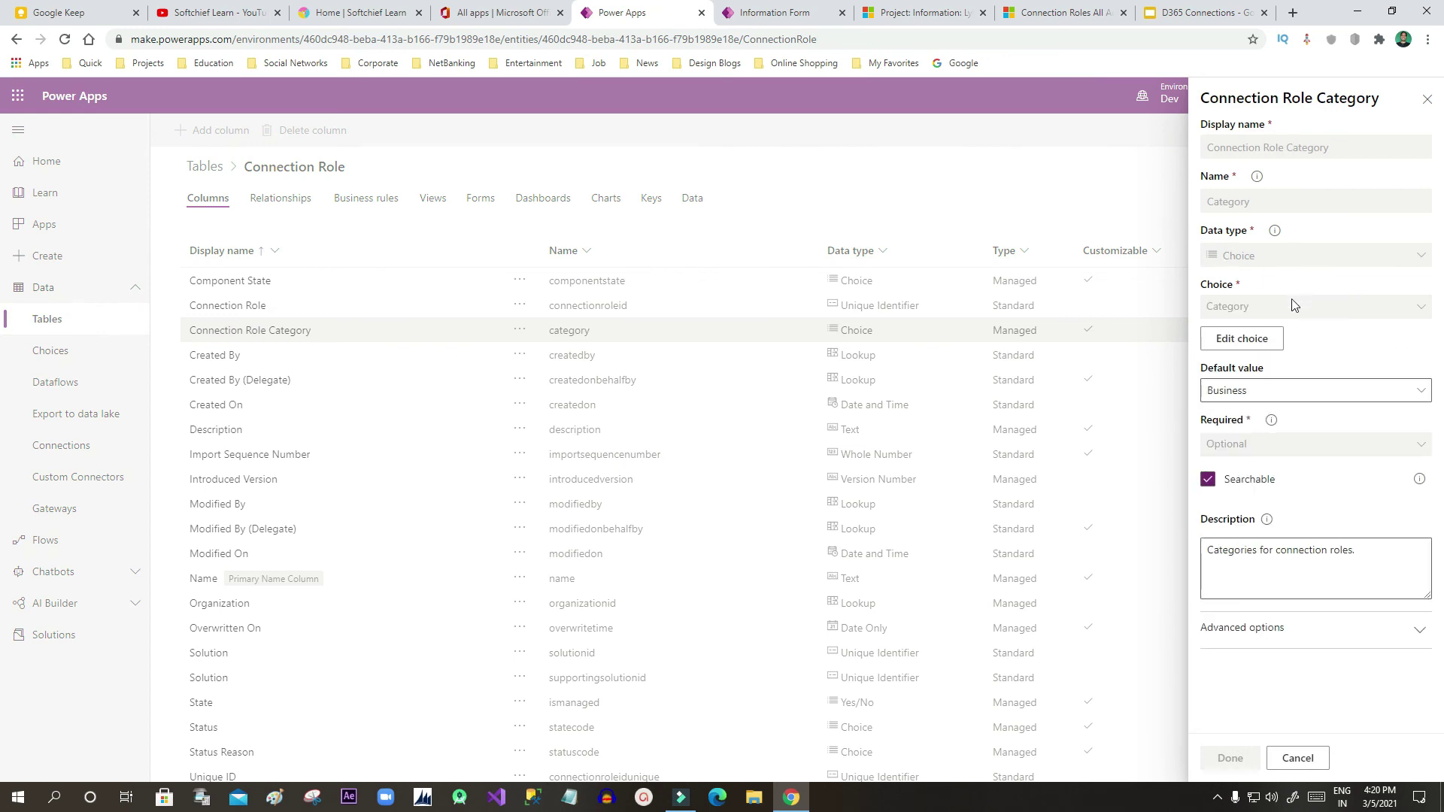
pyautogui.click(1251, 340)
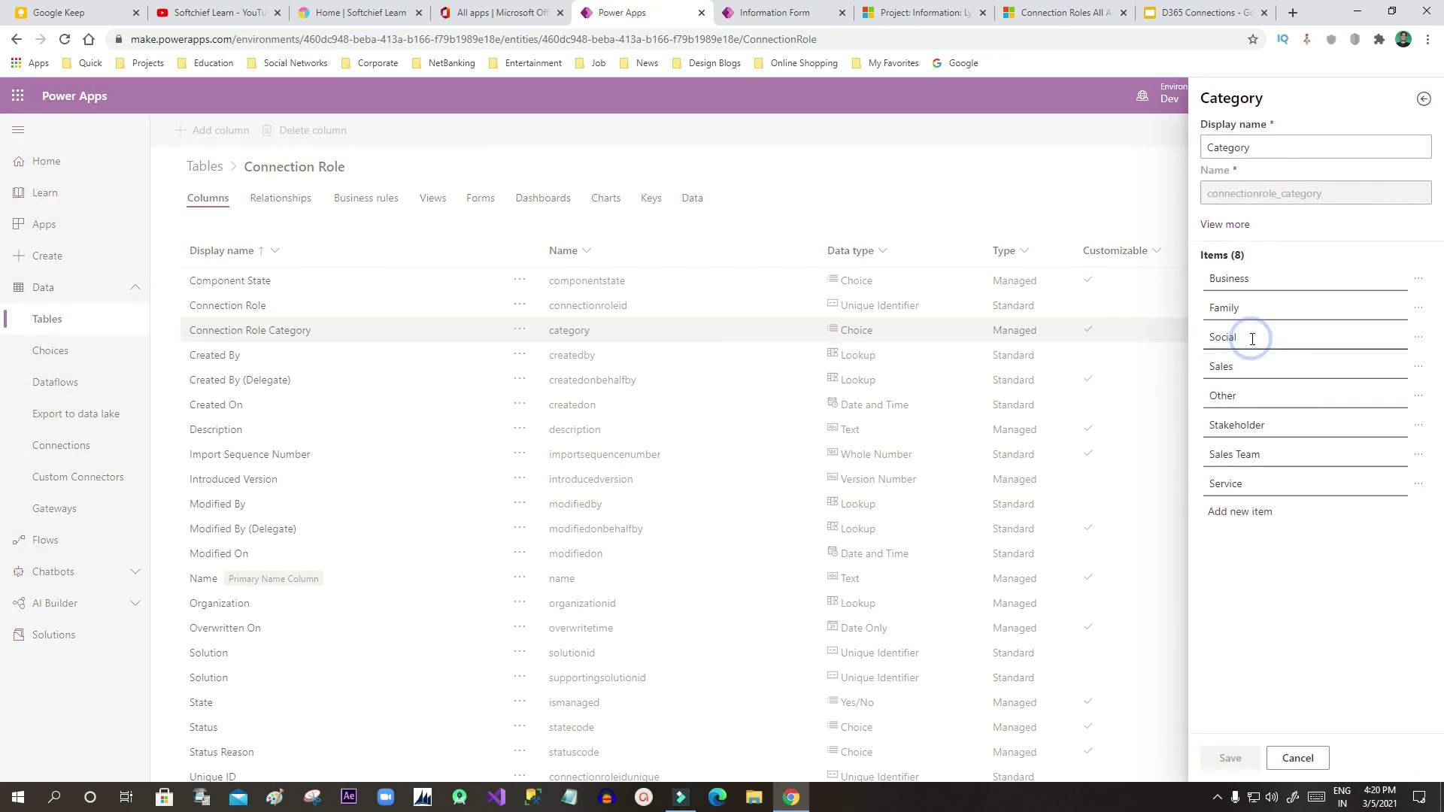
# - Add a new item named Relatives to the Category choice, save it and close the column's properties
pyautogui.click(1259, 518)
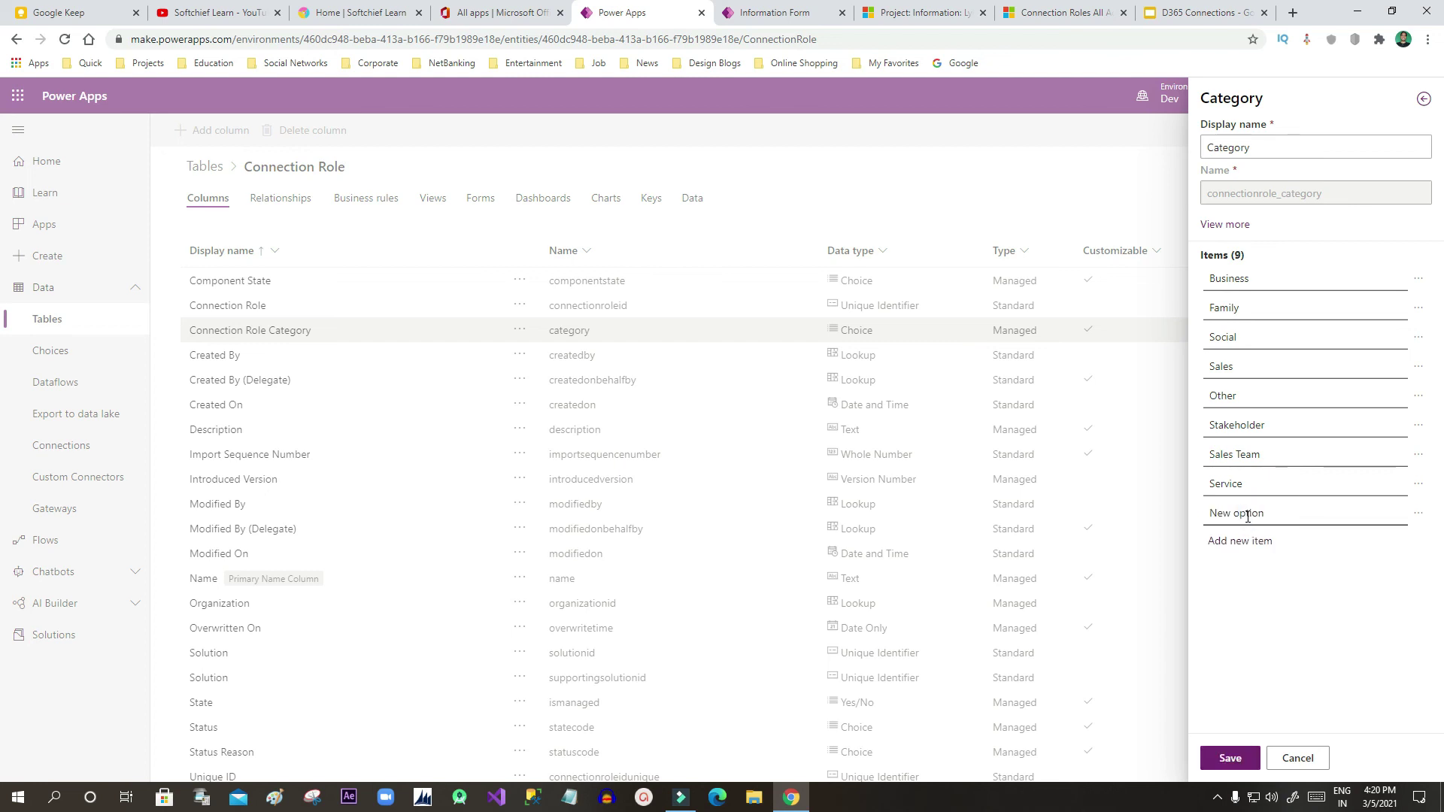
pyautogui.moveTo(1271, 514); pyautogui.dragTo(1216, 513)
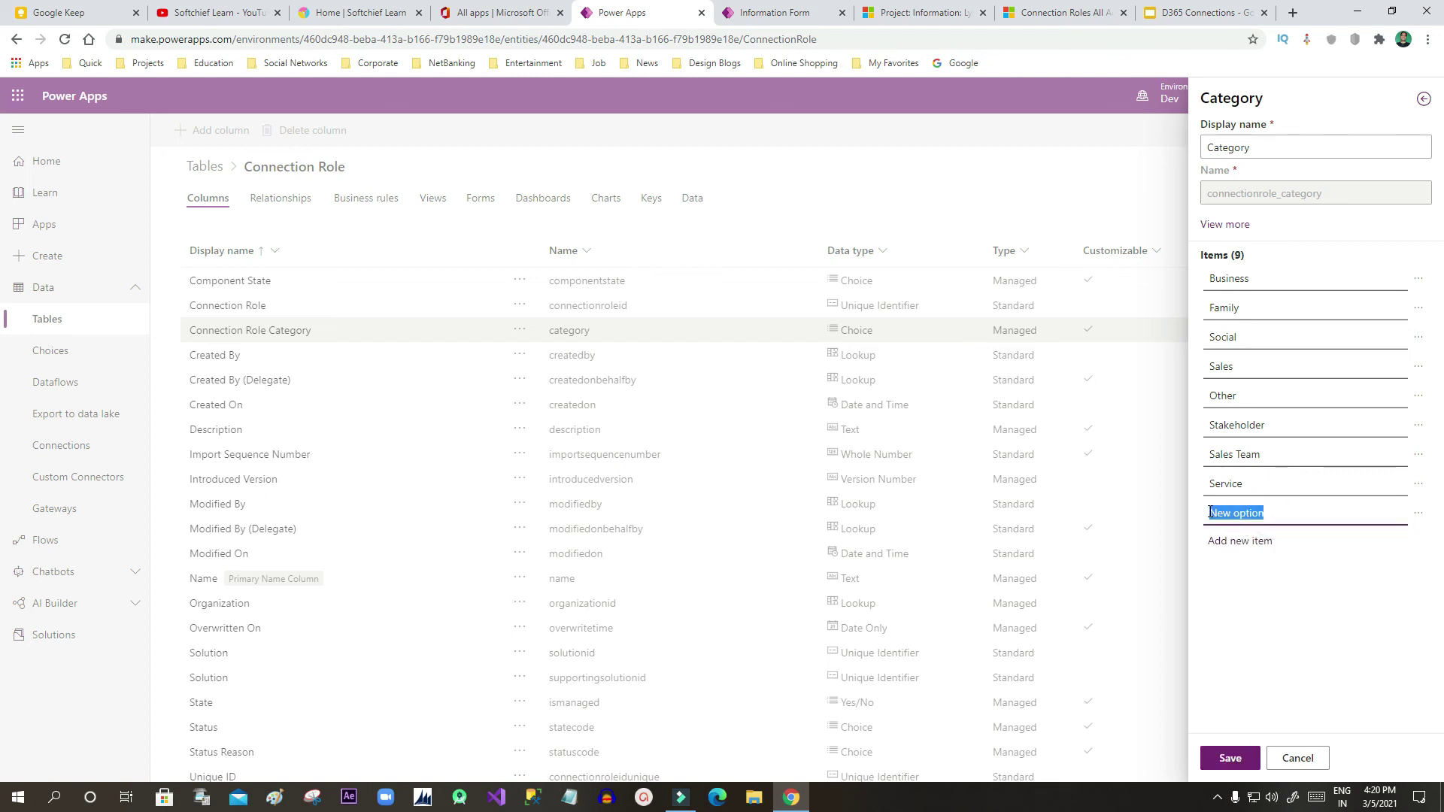
pyautogui.write('Functiona')
pyautogui.click(1236, 510)
pyautogui.doubleClick(1226, 514)
pyautogui.click(1241, 513)
pyautogui.doubleClick(1240, 512)
pyautogui.write('Relatives')
pyautogui.click(1230, 758)
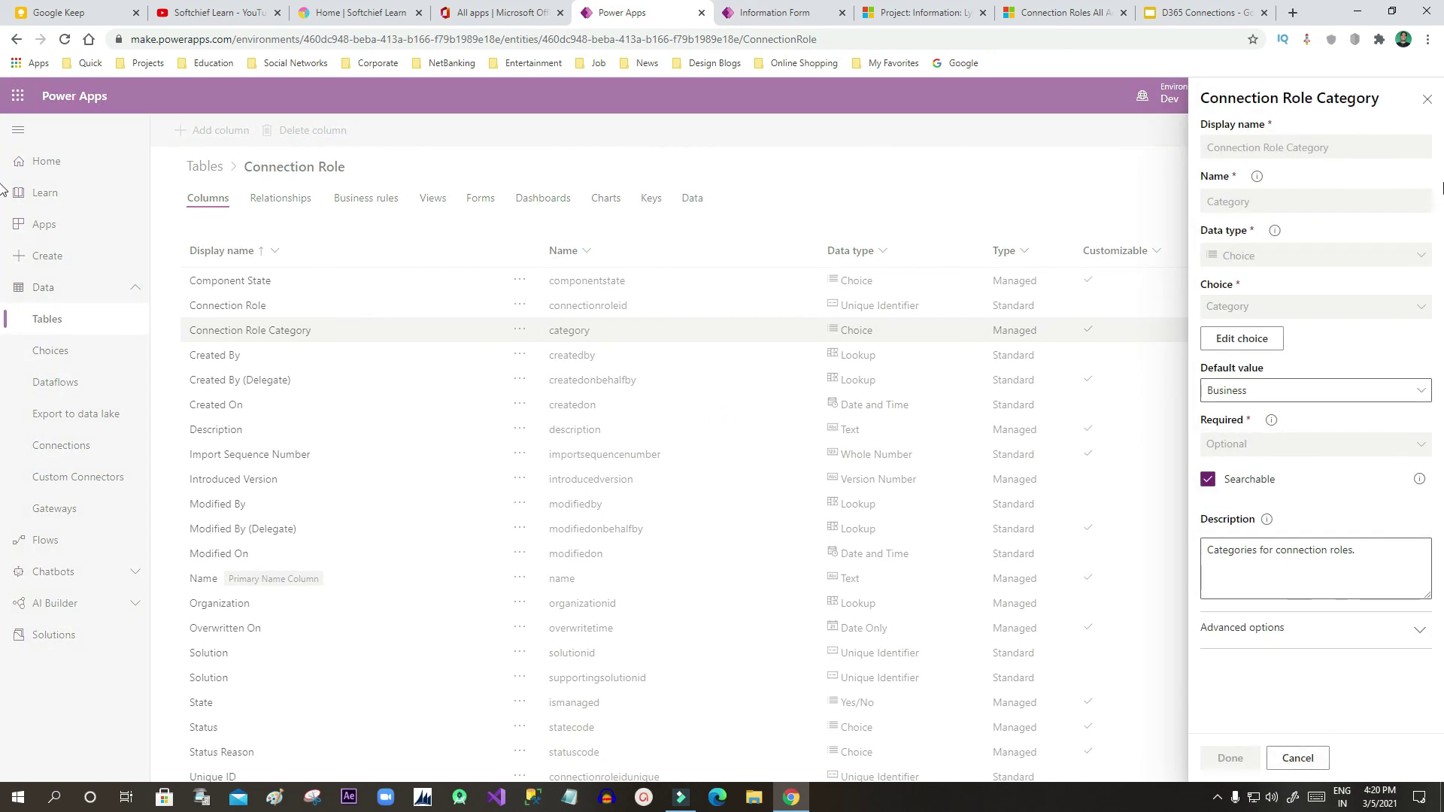
pyautogui.click(1426, 99)
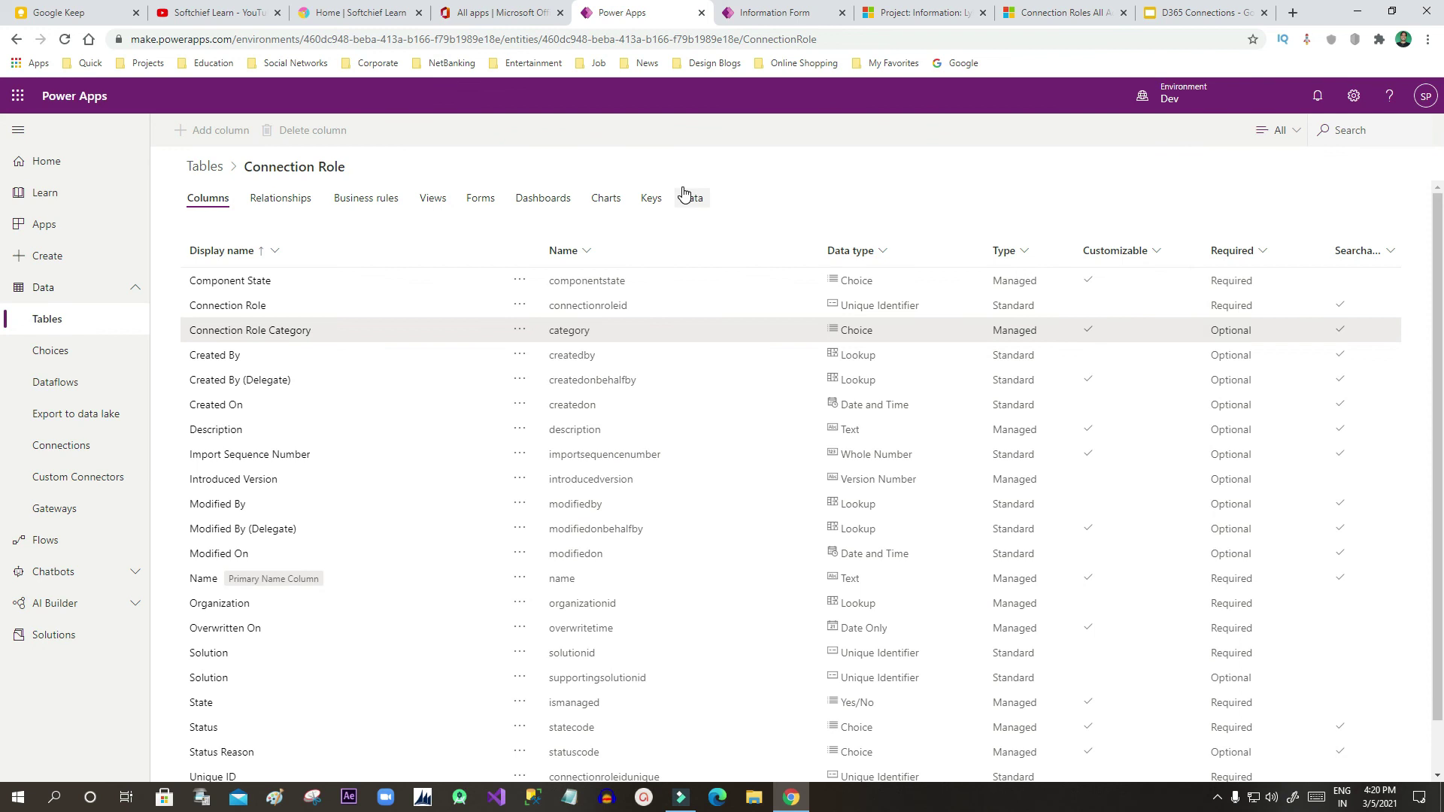
# - Switch to All Active Connection Roles in Dynamics 365 and start a new connection role with the category Relatives
pyautogui.click(919, 15)
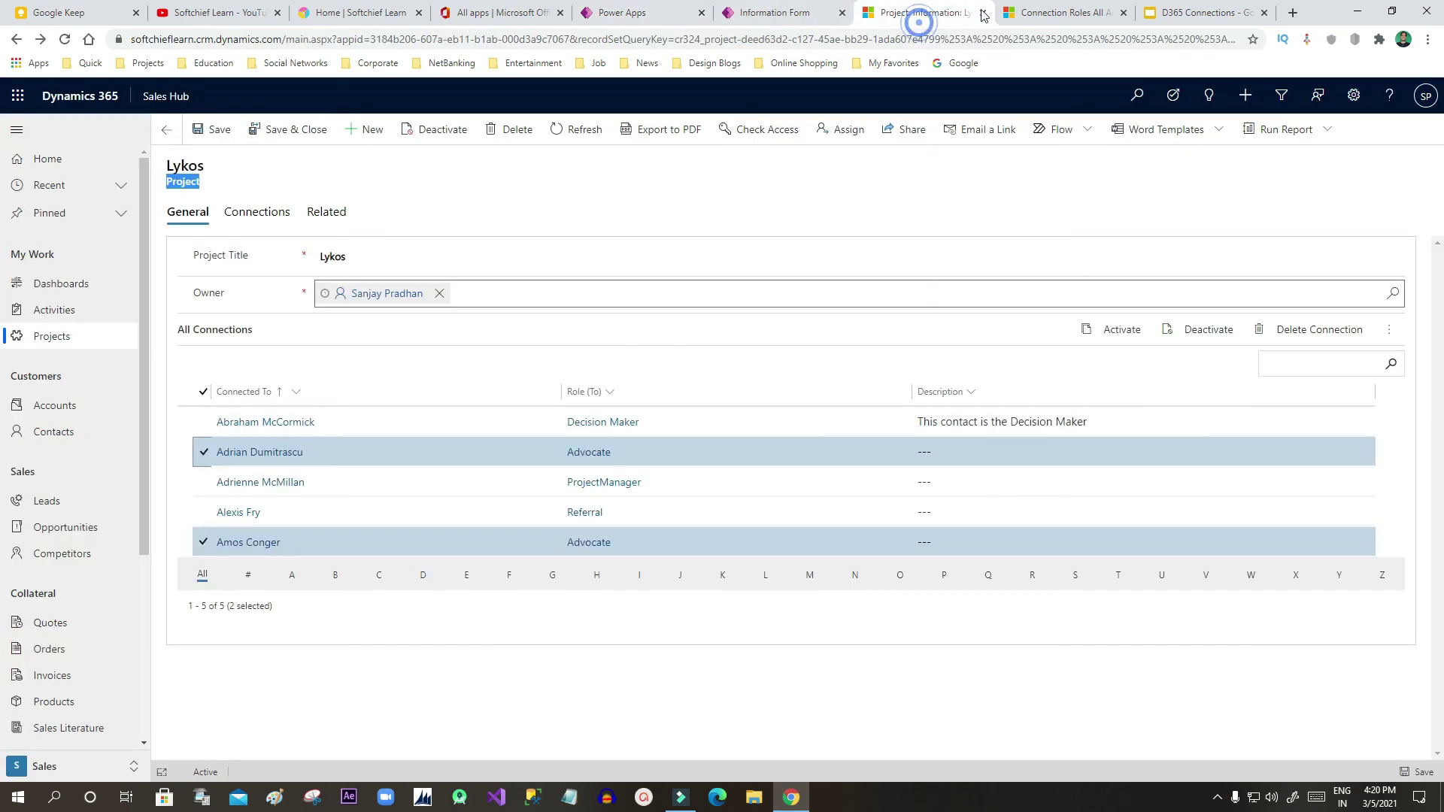
pyautogui.click(1060, 13)
pyautogui.click(57, 237)
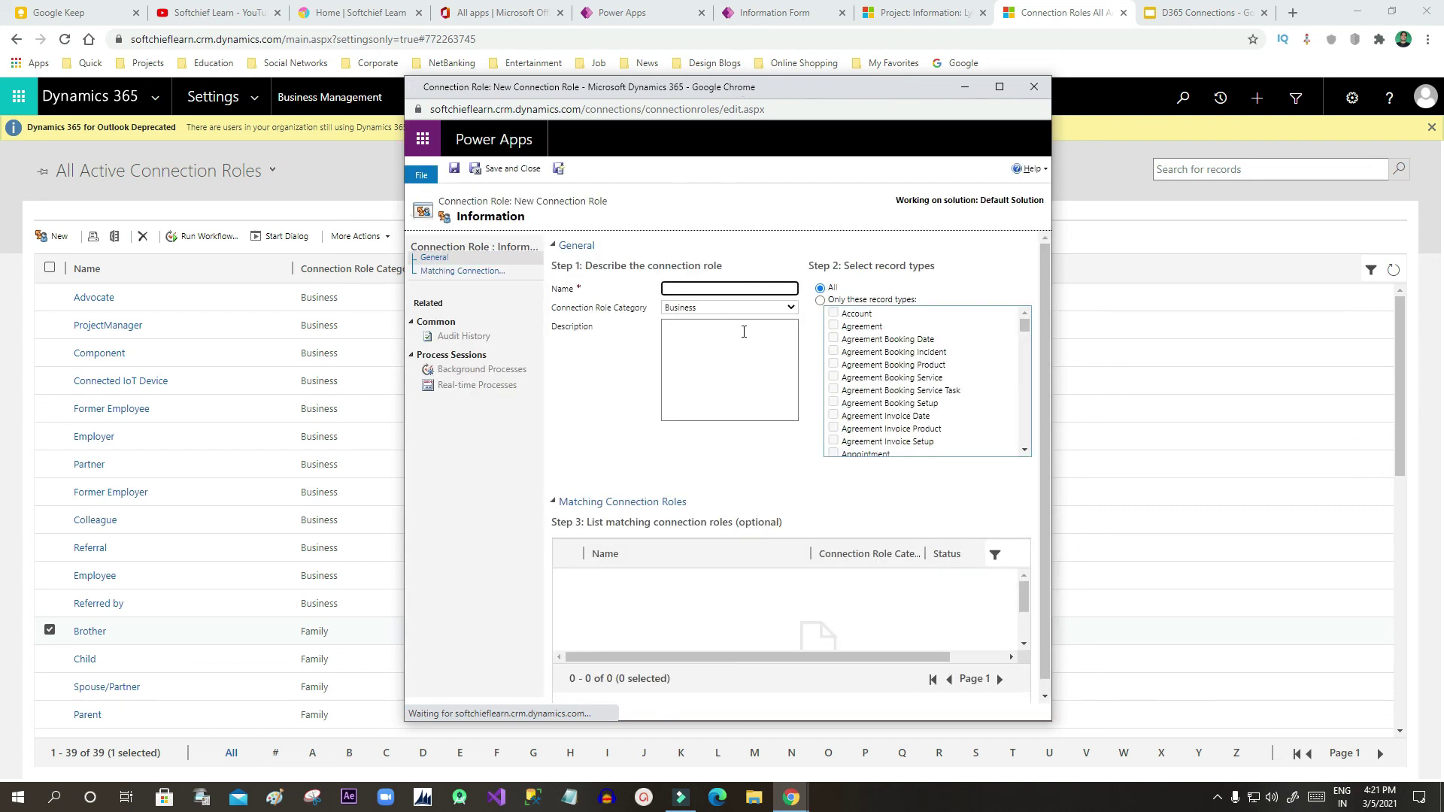
pyautogui.click(751, 307)
pyautogui.click(713, 417)
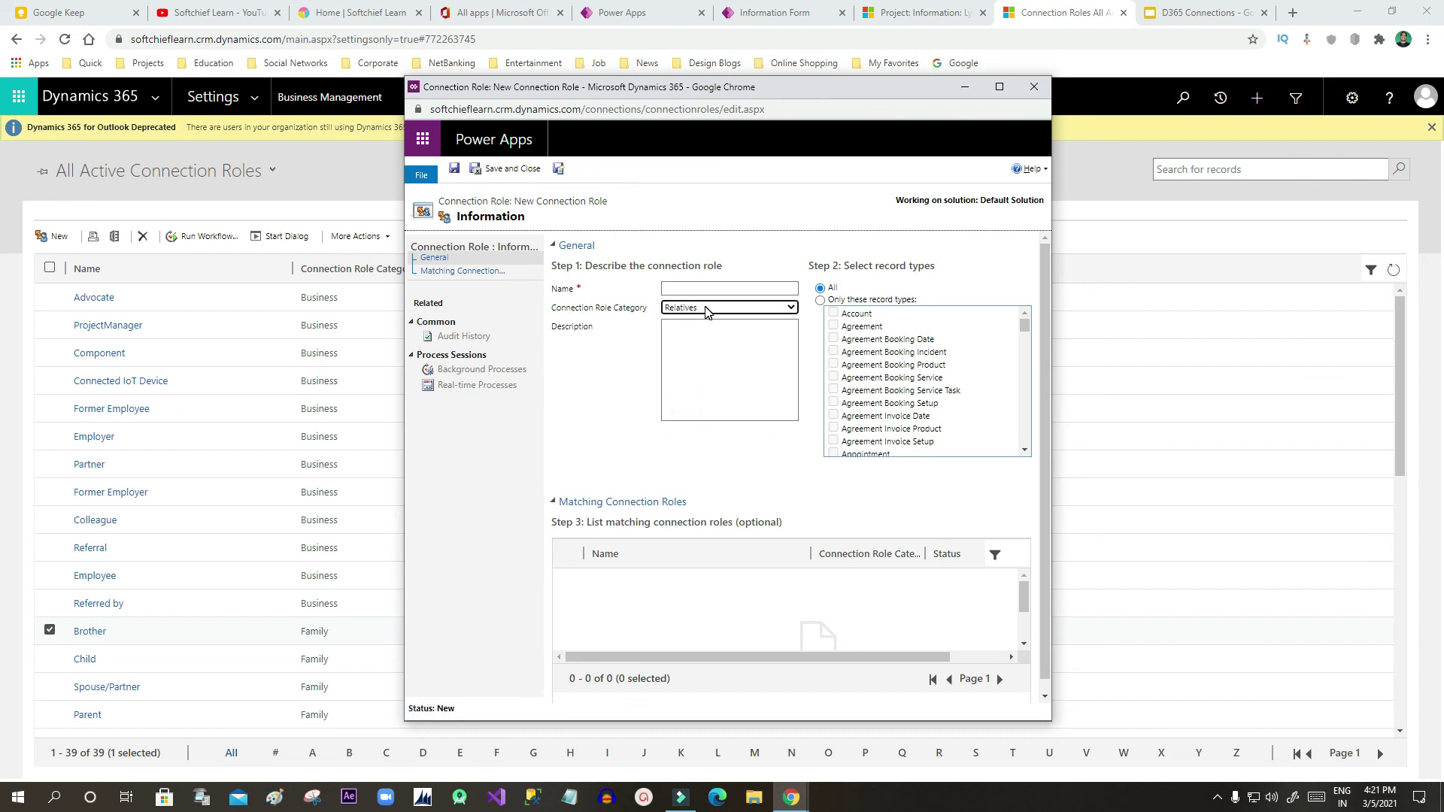
# - Name the new connection role Relatives, save and close it, and reset the page zoom to 100%
pyautogui.hotkey('ctrl', '+')
pyautogui.hotkey('ctrl', '+')
pyautogui.hotkey('ctrl', '+')
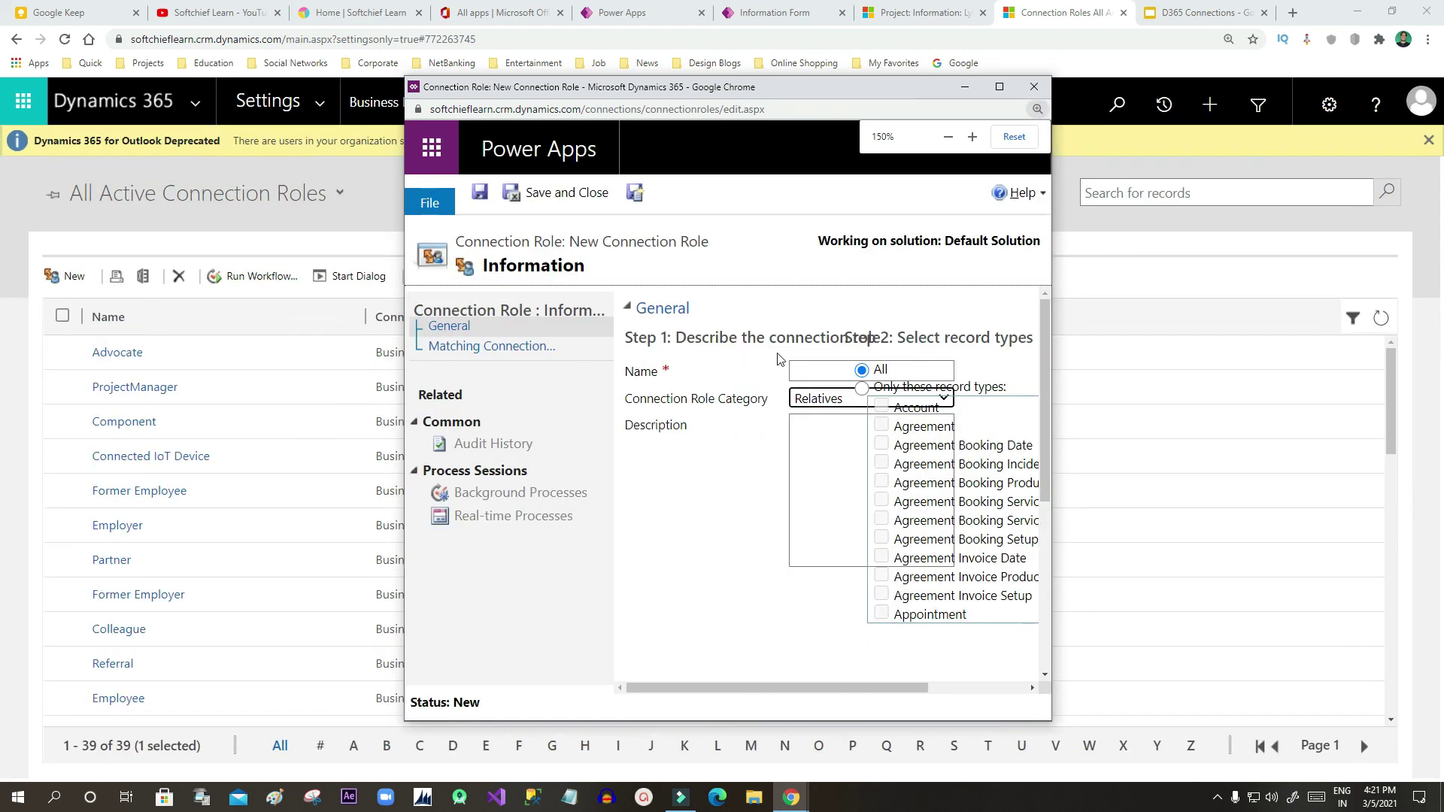
pyautogui.hotkey('ctrl', '-')
pyautogui.hotkey('ctrl', '-')
pyautogui.hotkey('ctrl', '-')
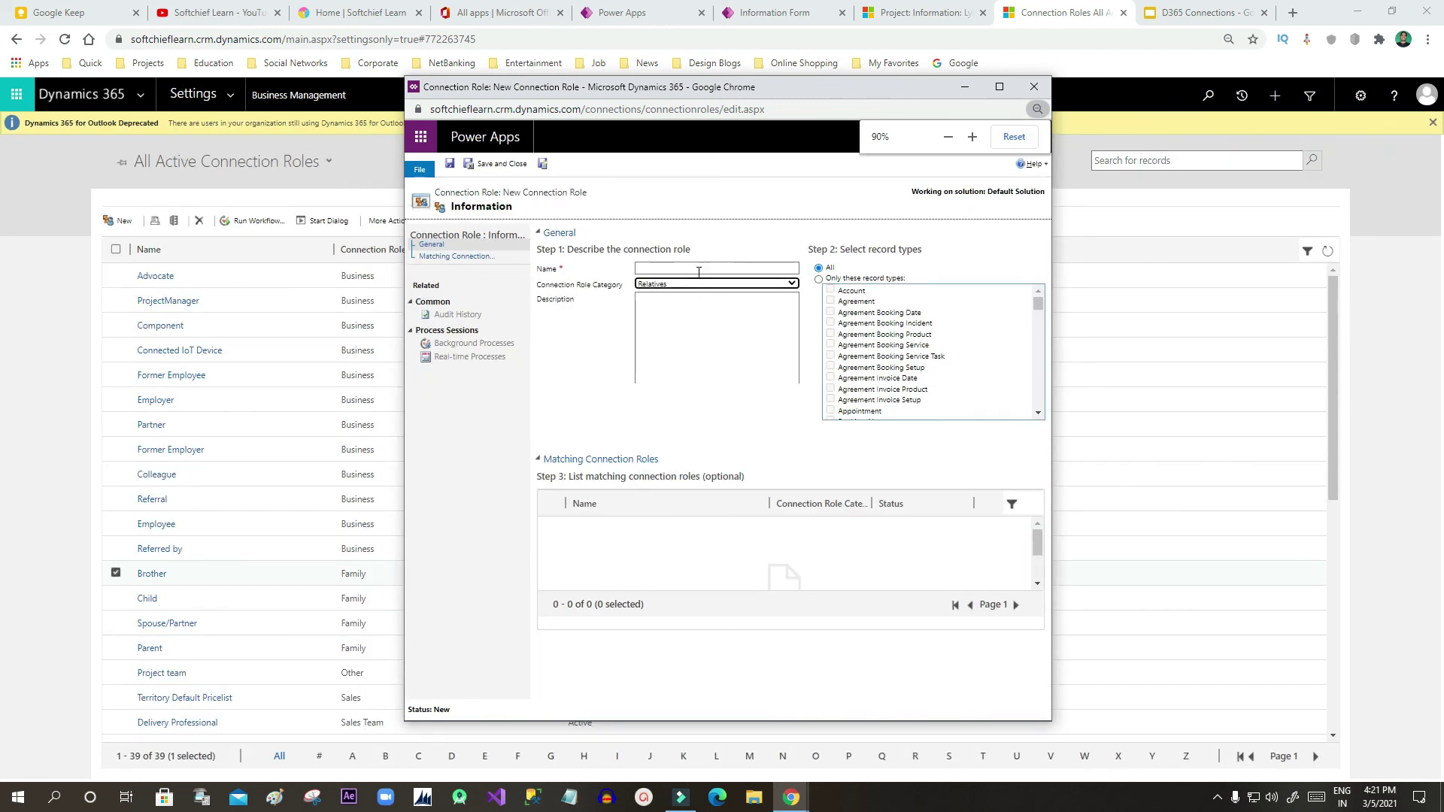
pyautogui.click(693, 267)
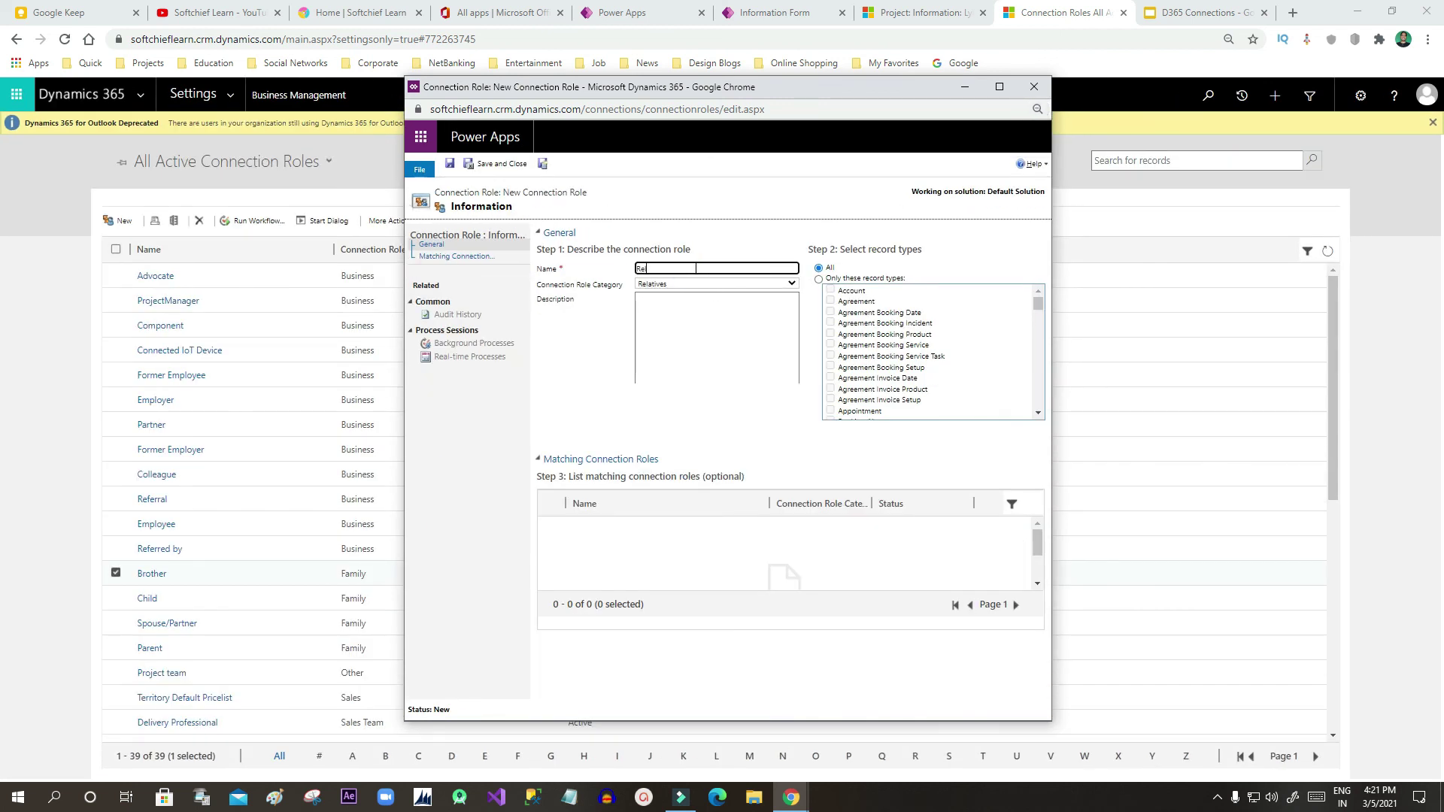
pyautogui.click(514, 169)
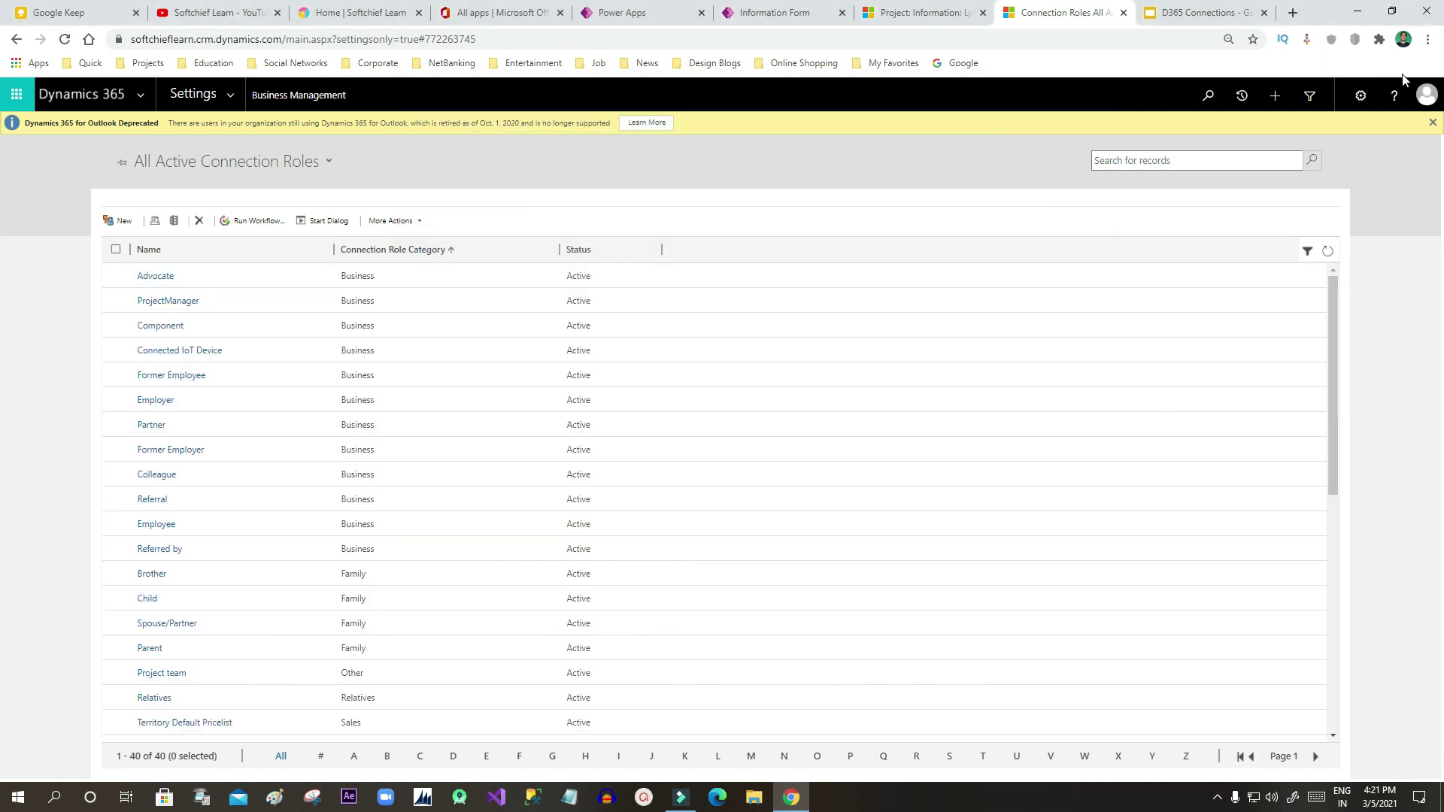
pyautogui.click(1228, 39)
pyautogui.click(1229, 66)
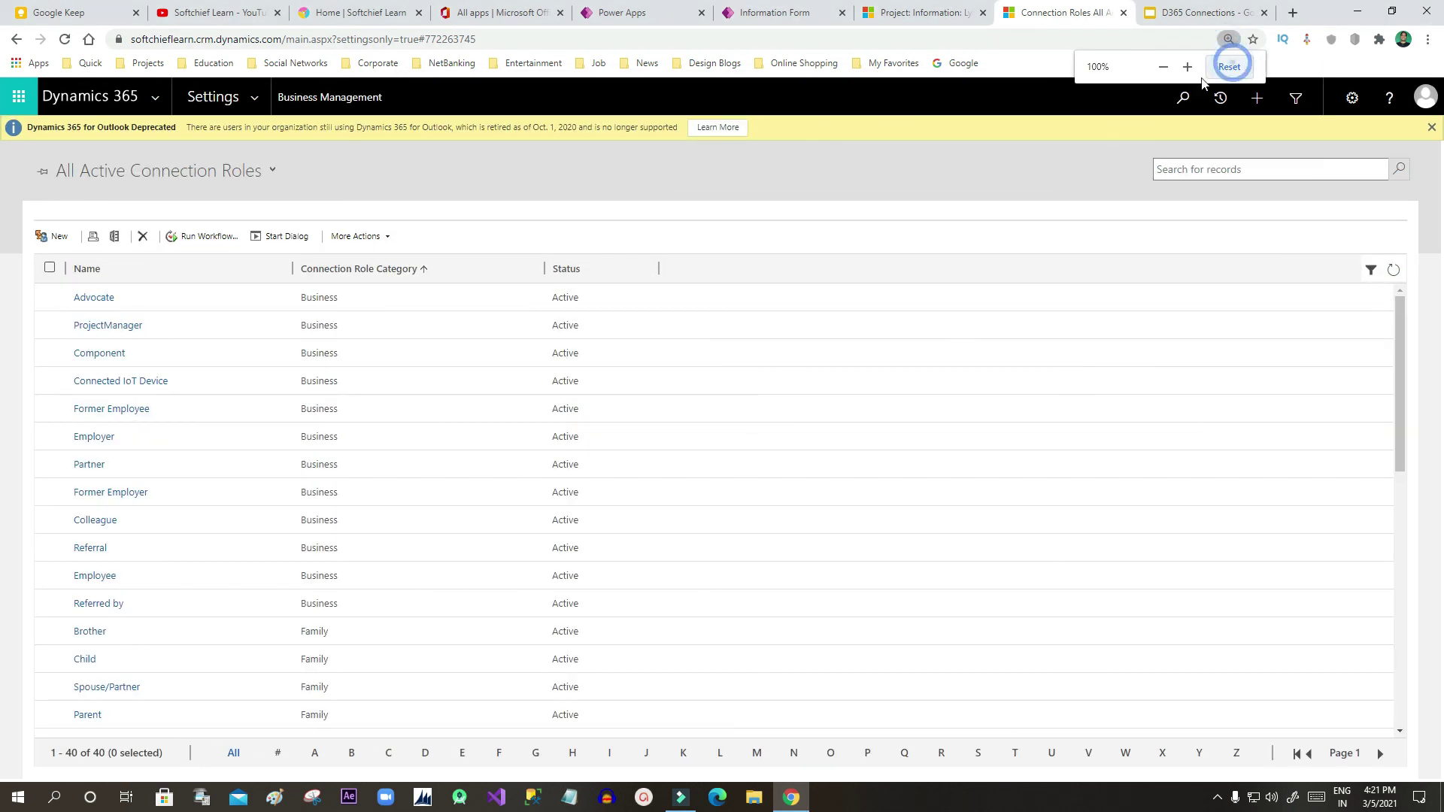
# - Review the Connections v/s Lookups slide alongside the active connection roles list and the Lykos project's connections
pyautogui.click(1171, 12)
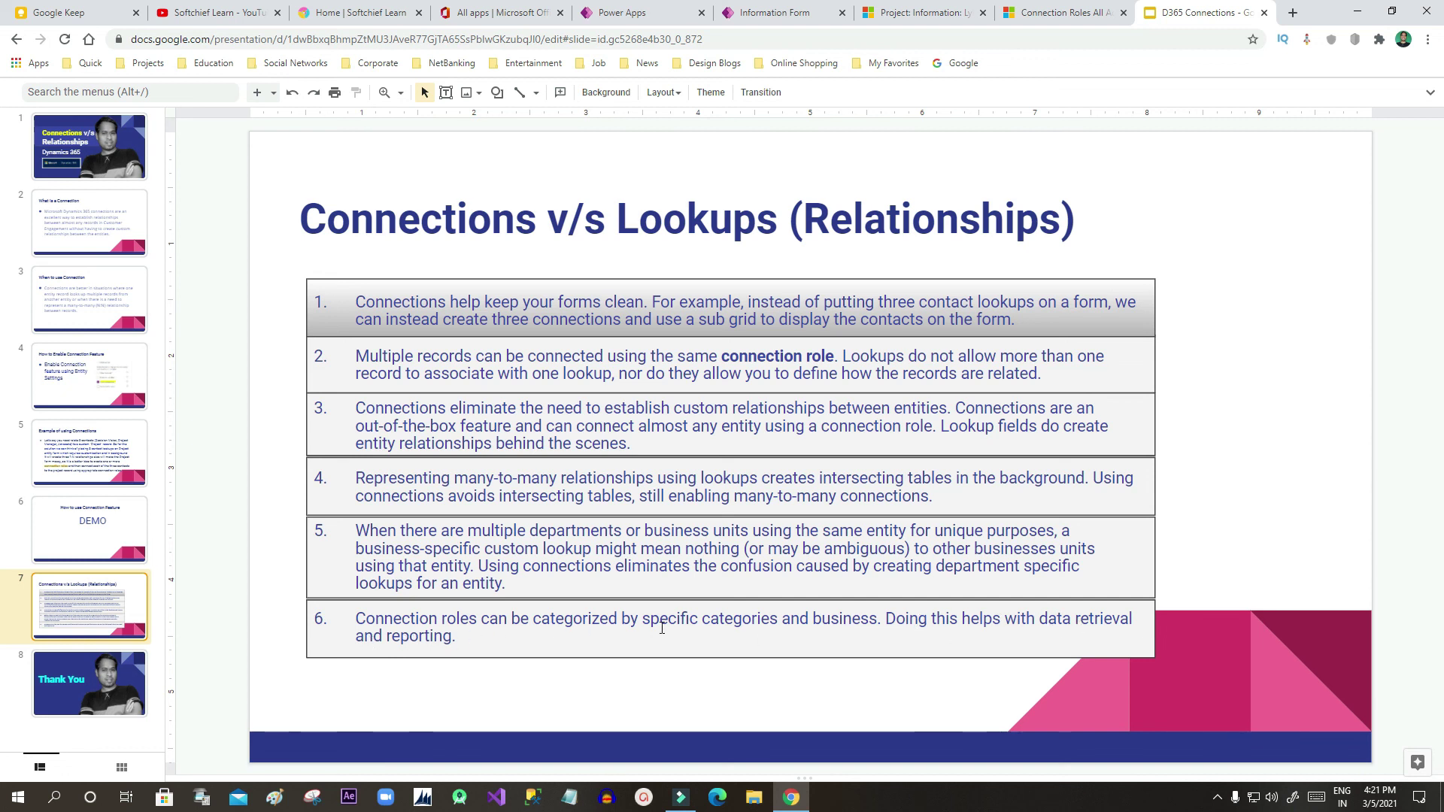
pyautogui.click(1053, 17)
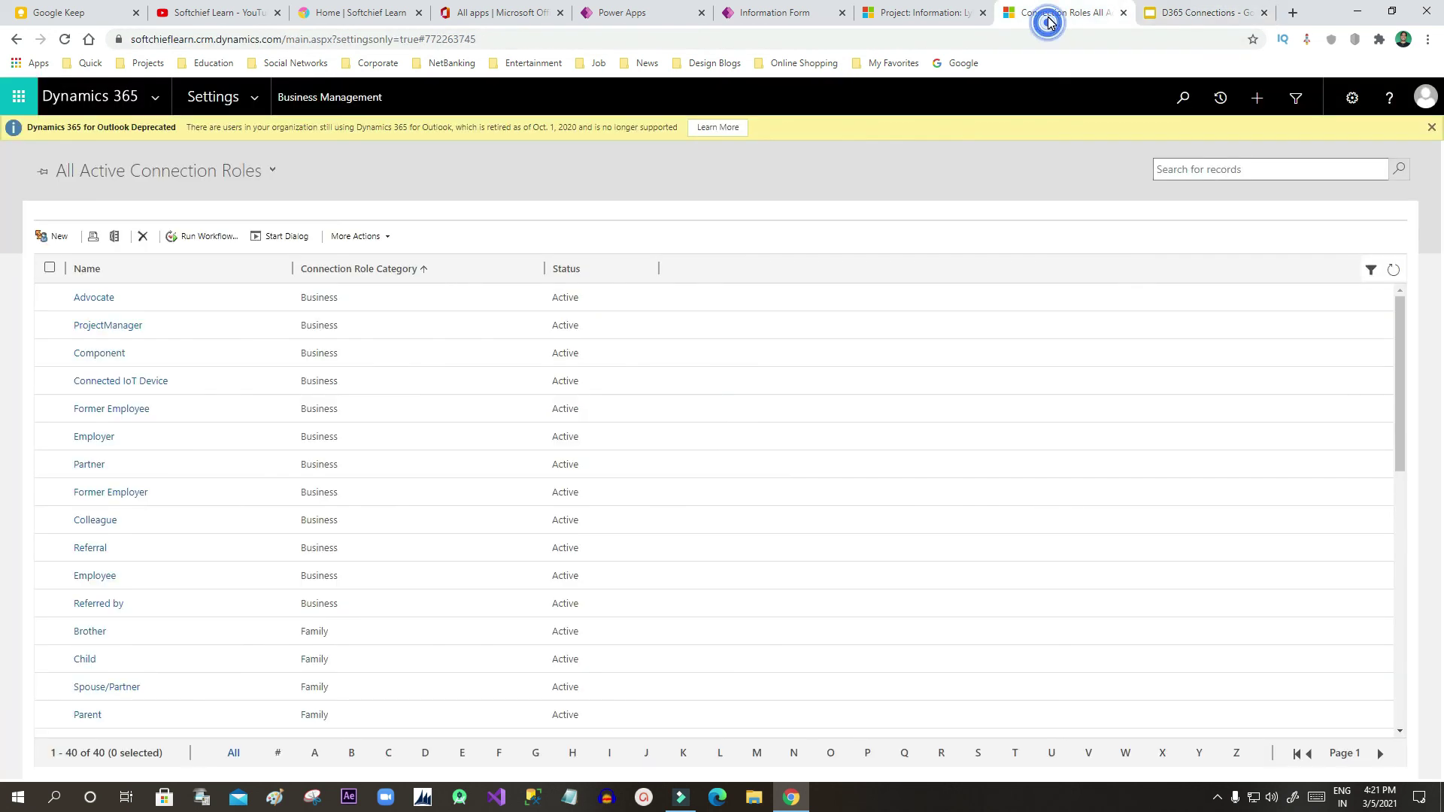
pyautogui.click(932, 15)
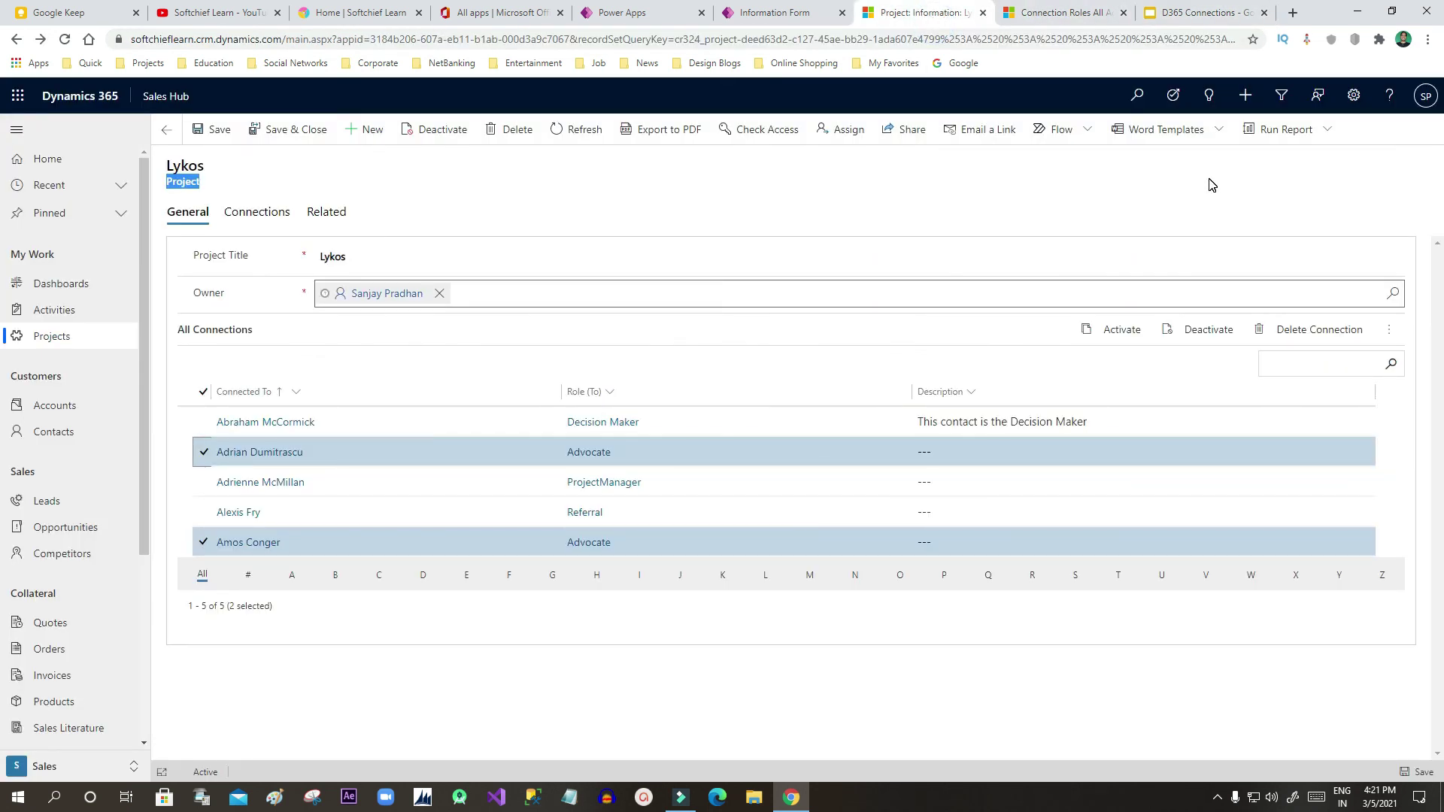
pyautogui.click(1020, 198)
pyautogui.click(1162, 17)
pyautogui.click(103, 602)
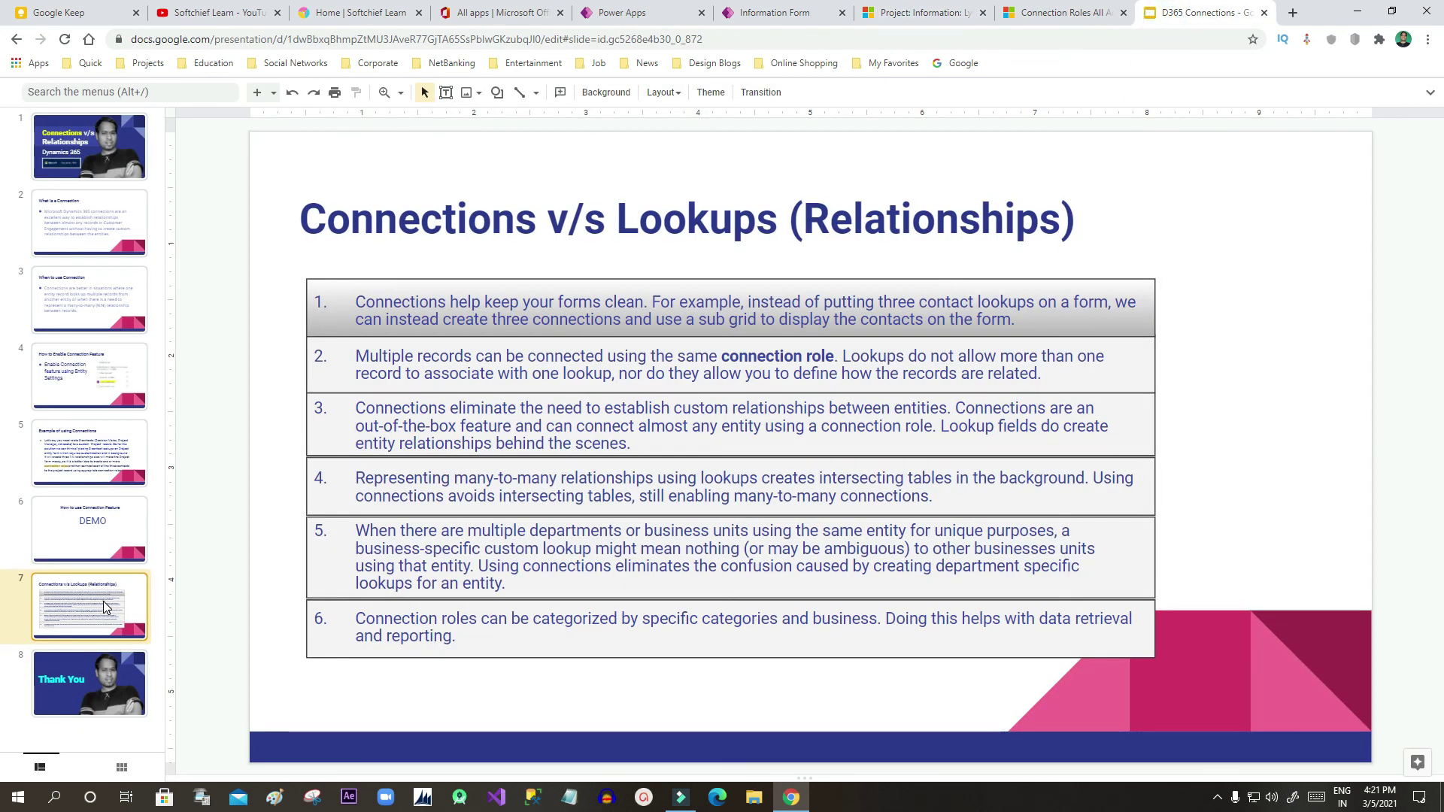
# - Show the Thank You slide, then recap the slides on what a connection is, when to use it and how to enable it
pyautogui.click(83, 696)
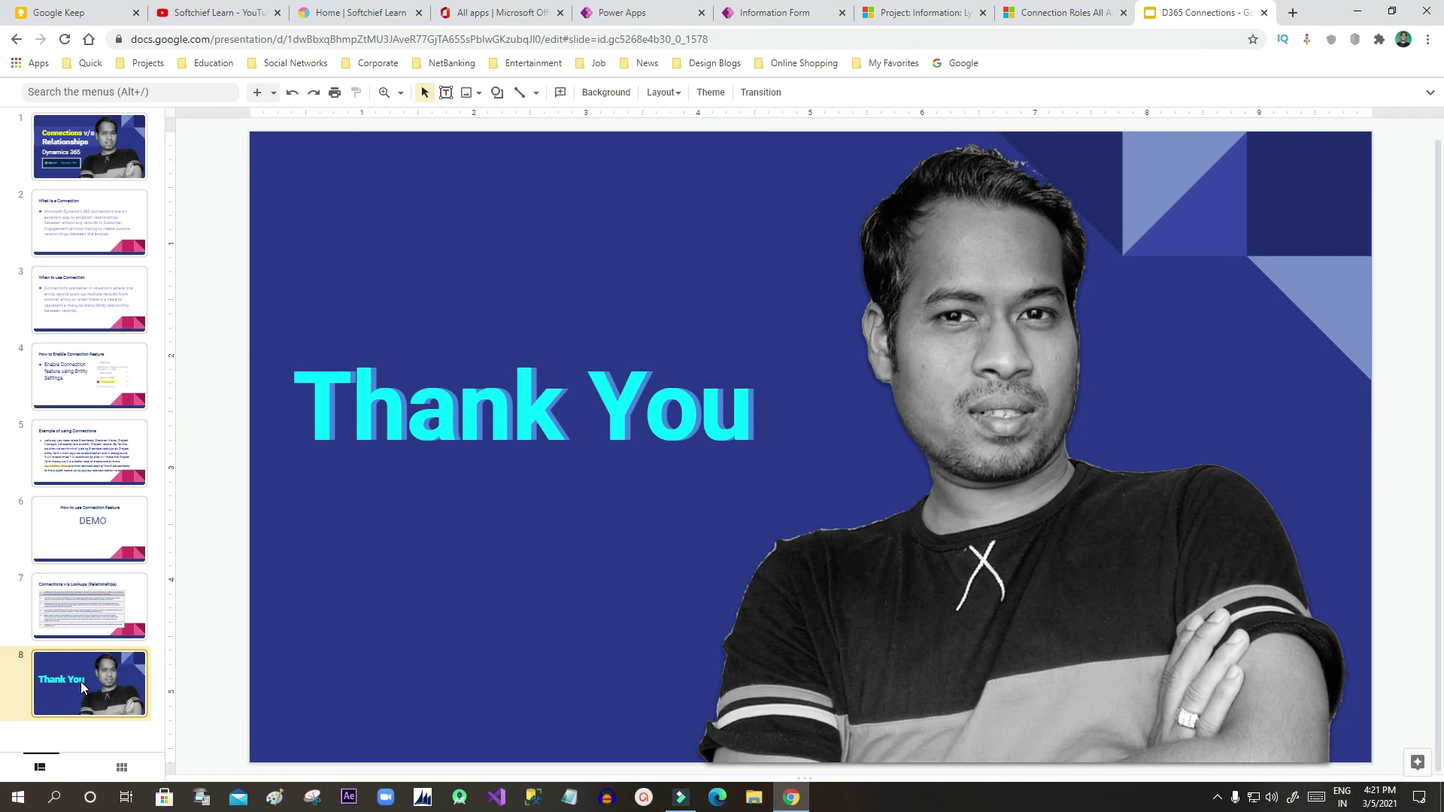
pyautogui.click(84, 223)
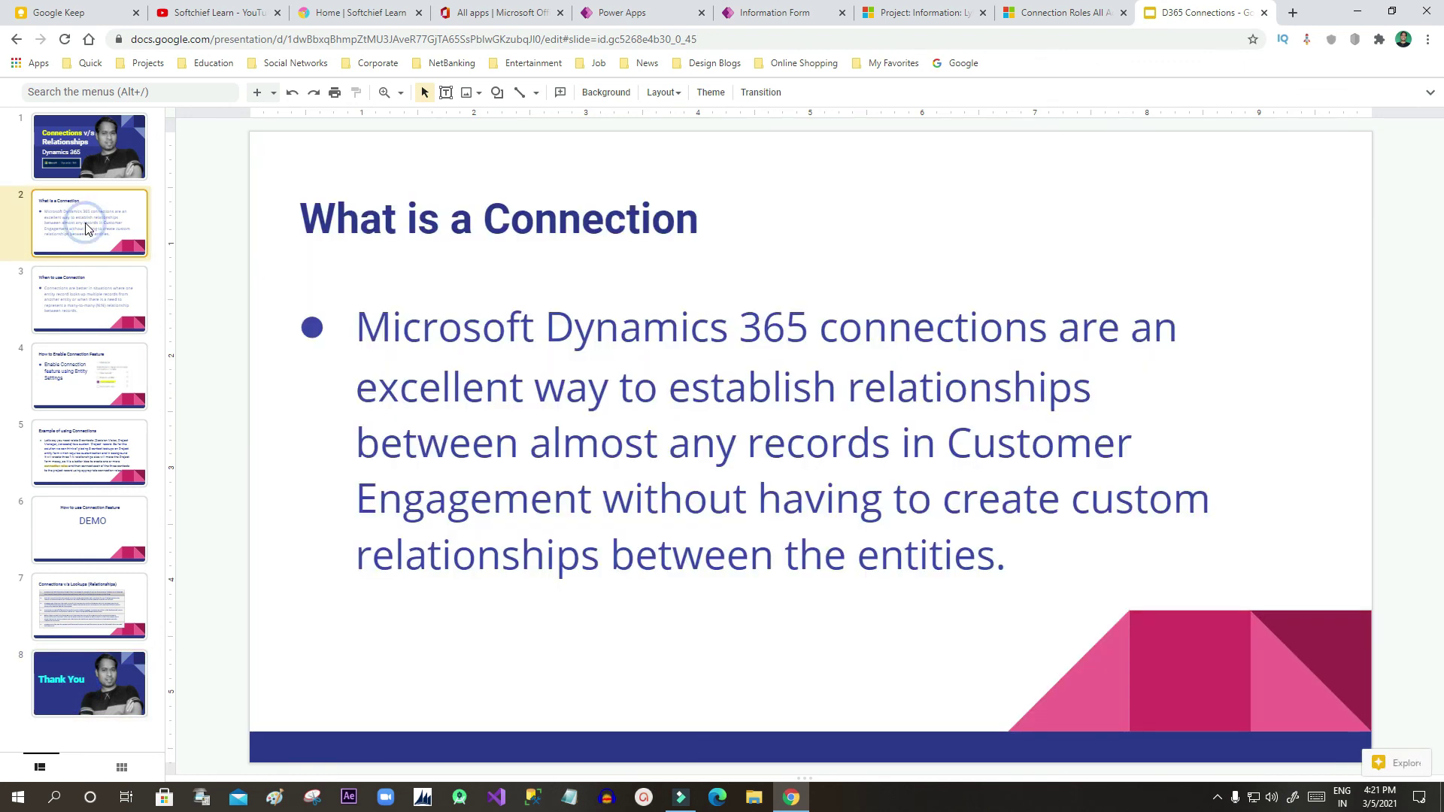
pyautogui.click(87, 298)
pyautogui.click(92, 373)
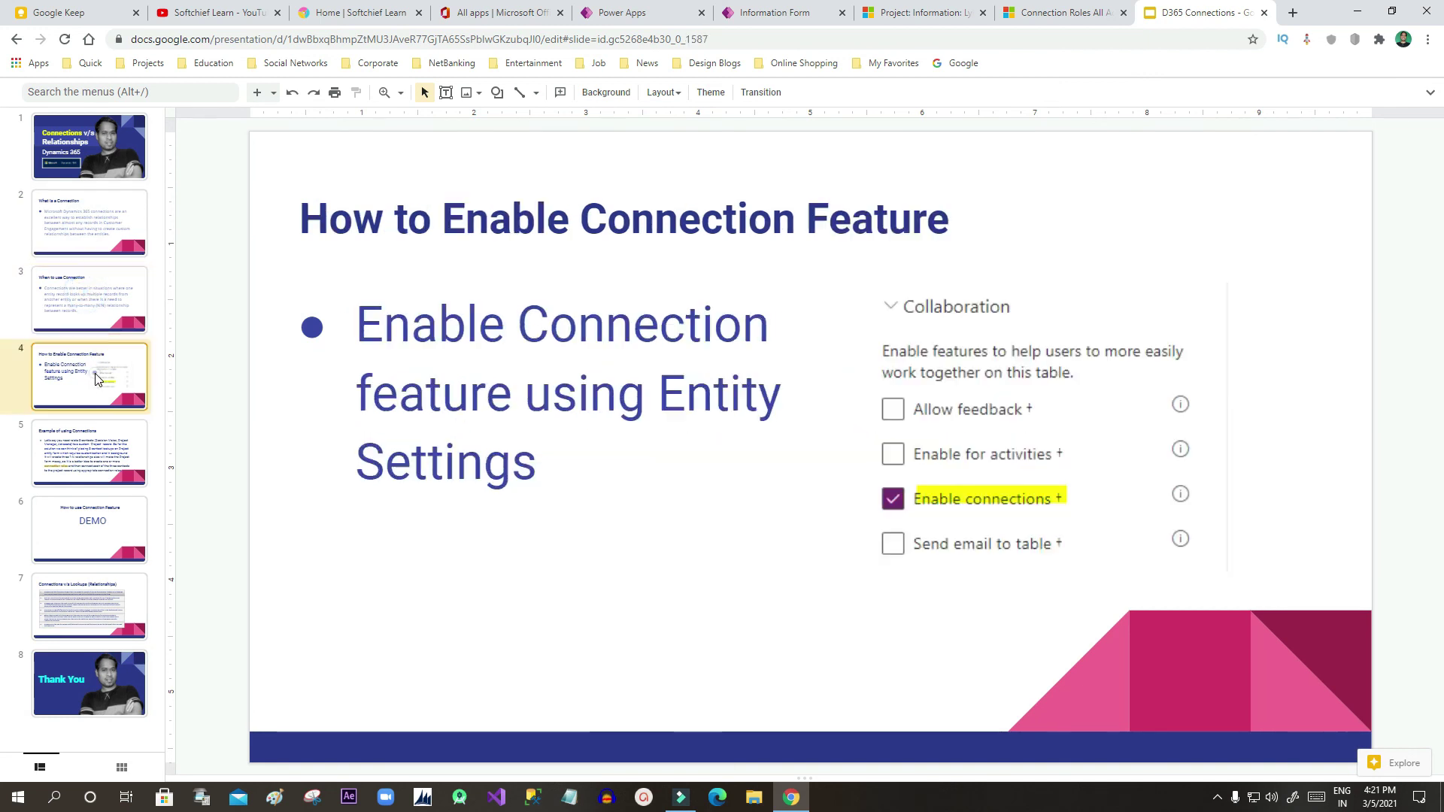